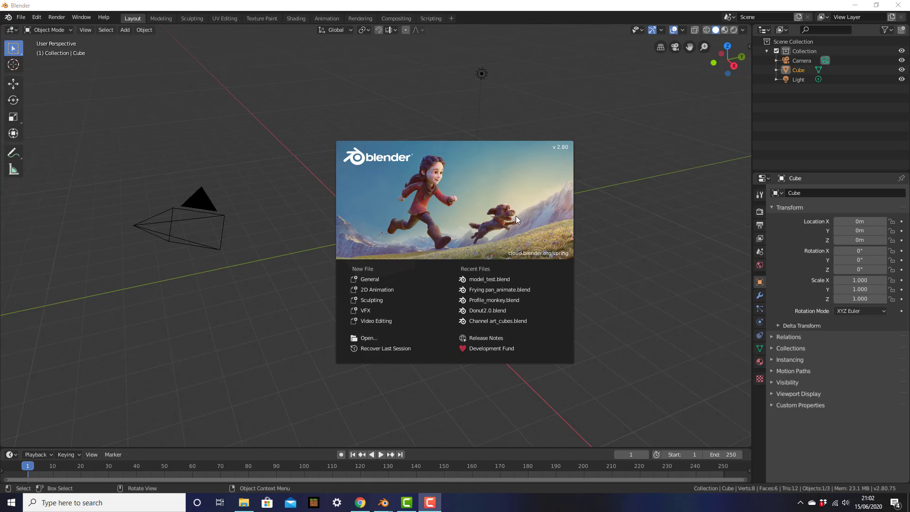
Close the splash screen and pan across the default cube, camera and light scene.
{"action": "left_click", "coordinate": [596, 99]}
{"action": "middle_click_drag", "start_coordinate": [423, 370], "coordinate": [470, 376], "text": "shift"}
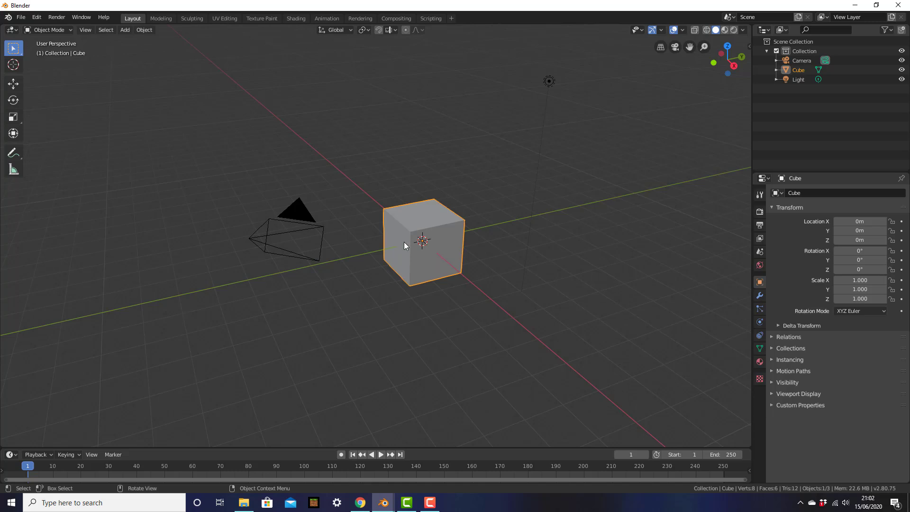
{"action": "middle_click_drag", "start_coordinate": [412, 265], "coordinate": [393, 252]}
{"action": "middle_click_drag", "start_coordinate": [368, 217], "coordinate": [389, 217]}
{"action": "middle_click_drag", "start_coordinate": [459, 235], "coordinate": [479, 246]}
{"action": "left_click", "coordinate": [420, 237]}
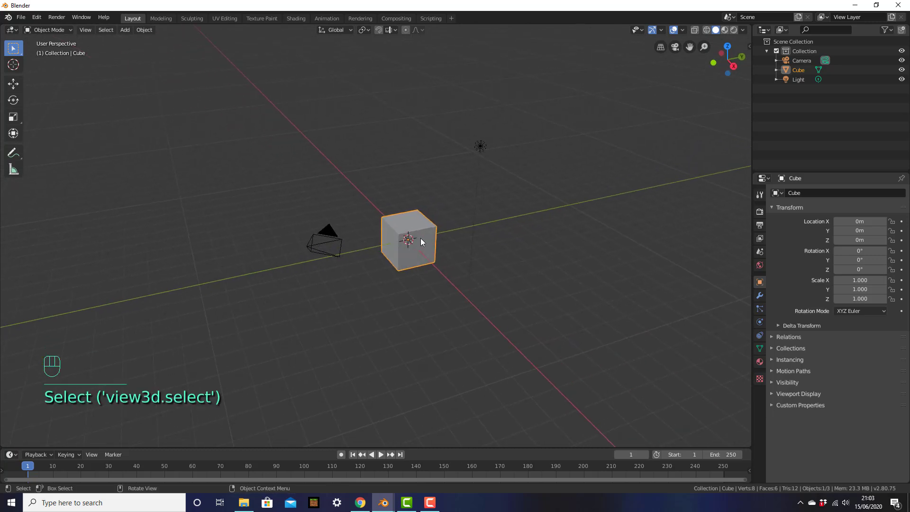
{"action": "key", "text": "shift+d"}
{"action": "left_click", "coordinate": [680, 170]}
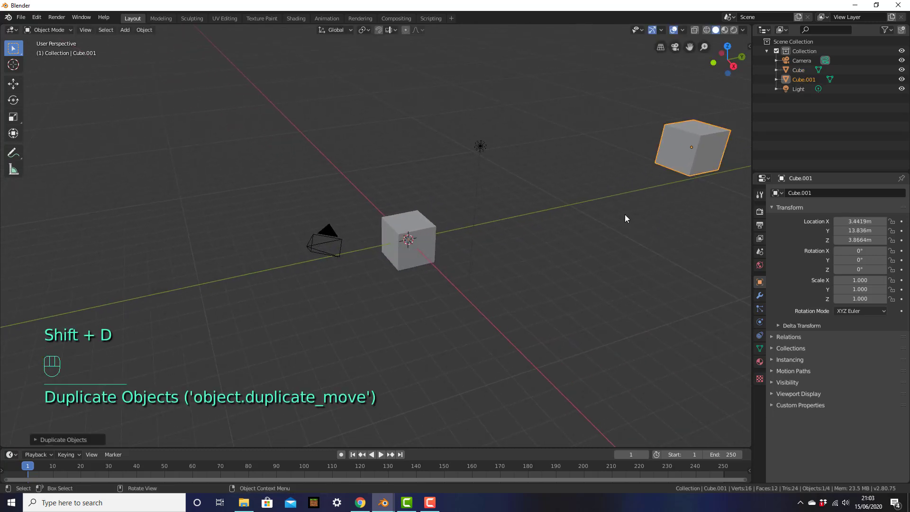
{"action": "middle_click_drag", "start_coordinate": [513, 289], "coordinate": [494, 273]}
{"action": "scroll", "coordinate": [494, 274], "scroll_direction": "down", "scroll_amount": 4}
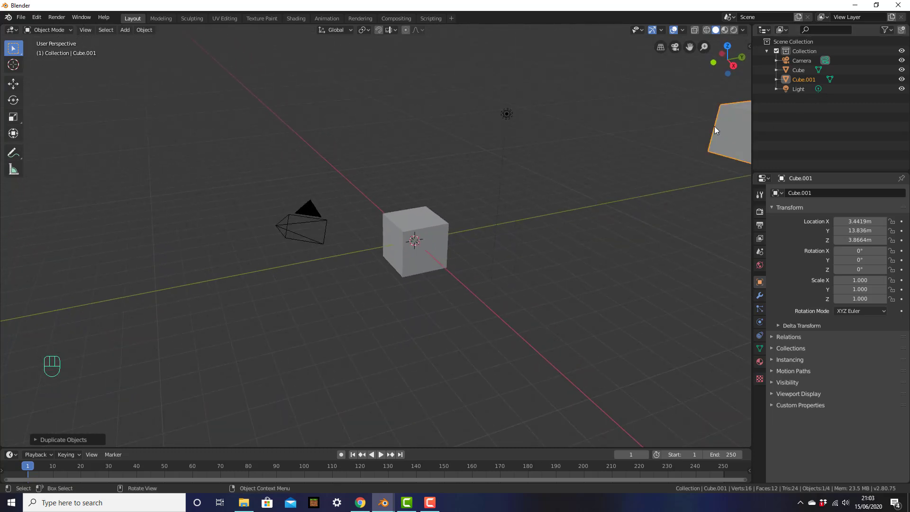
{"action": "scroll", "coordinate": [577, 210], "scroll_direction": "down", "scroll_amount": 1}
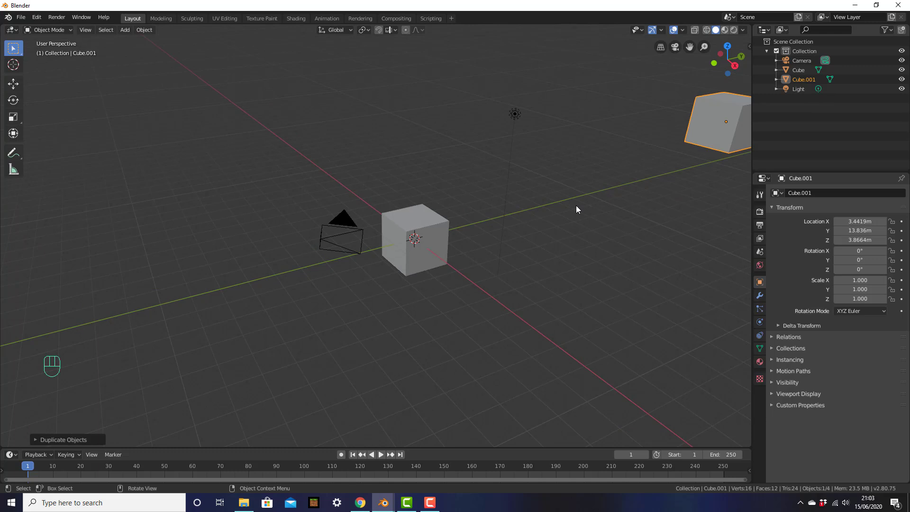
{"action": "middle_click_drag", "start_coordinate": [576, 205], "coordinate": [595, 226]}
{"action": "key", "text": "shift"}
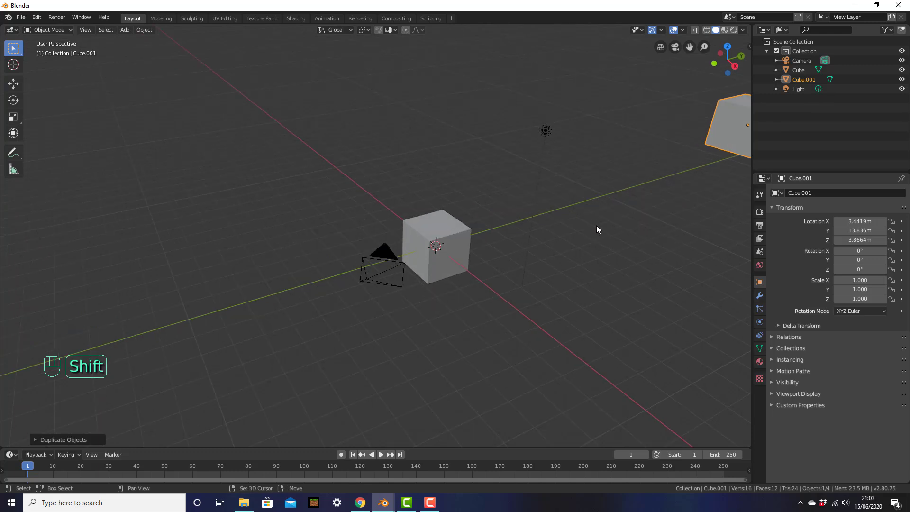
{"action": "middle_click_drag", "start_coordinate": [596, 225], "coordinate": [559, 223], "text": "shift"}
{"action": "key", "text": "ctrl+z"}
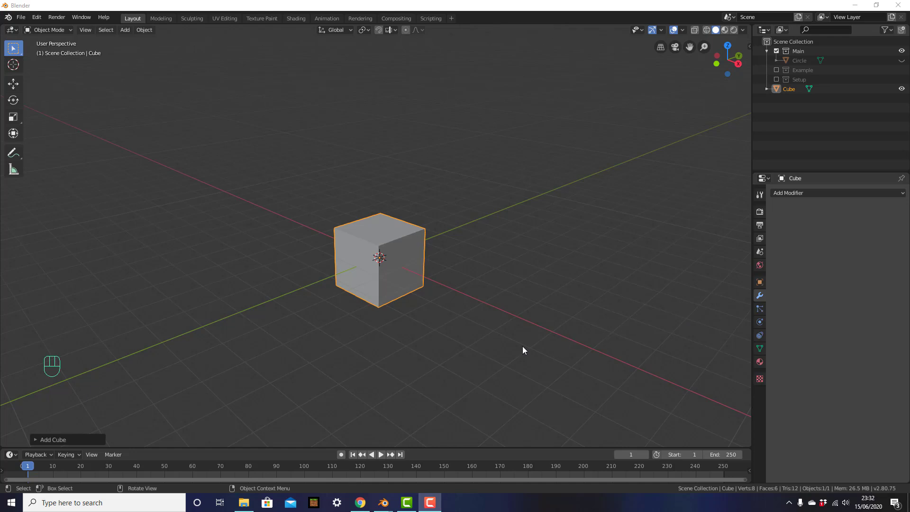
{"action": "scroll", "coordinate": [476, 337], "scroll_direction": "up", "scroll_amount": 4}
{"action": "scroll", "coordinate": [476, 336], "scroll_direction": "up", "scroll_amount": 3}
{"action": "scroll", "coordinate": [476, 336], "scroll_direction": "down", "scroll_amount": 8}
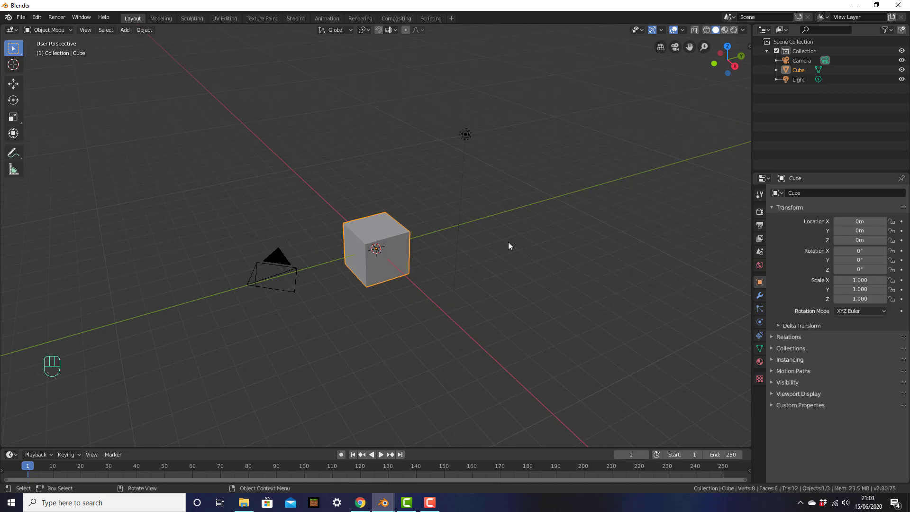
{"action": "middle_click_drag", "start_coordinate": [476, 239], "coordinate": [547, 268], "text": "shift"}
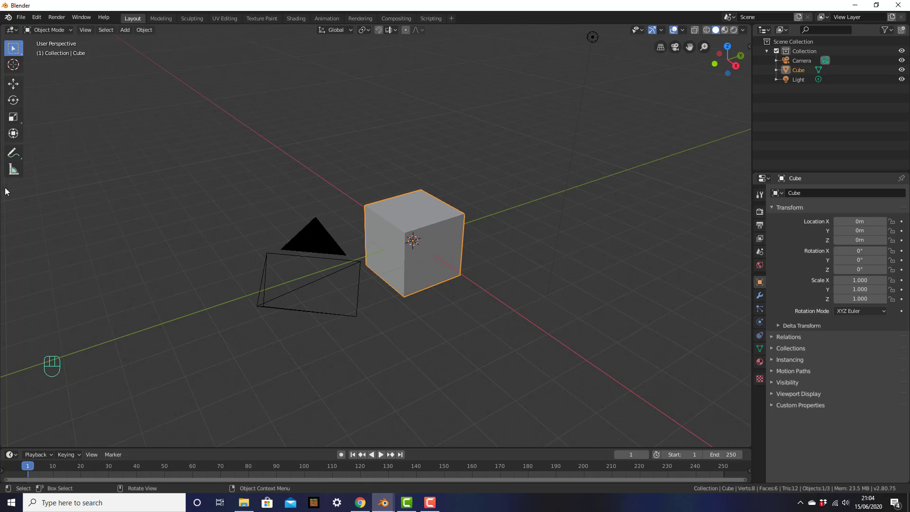
Slide the cube with the Move gizmo, then reposition it freely with G.
{"action": "left_click", "coordinate": [14, 86]}
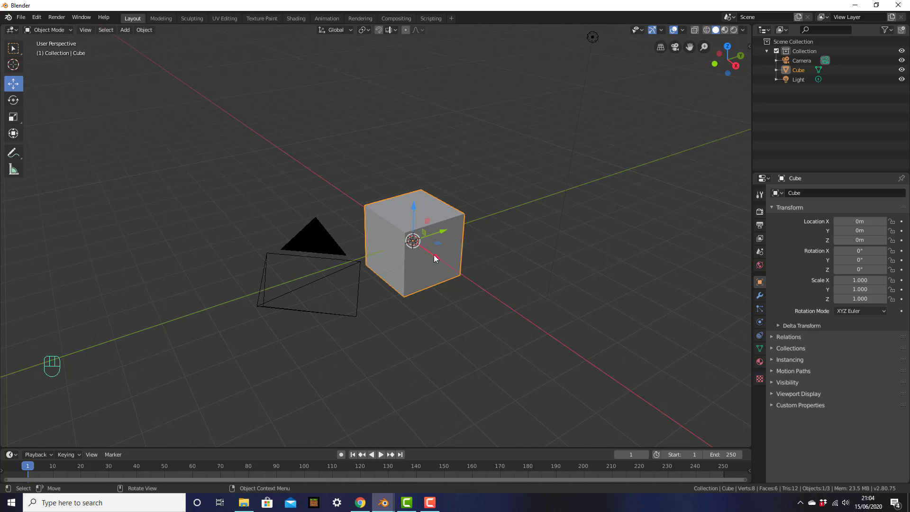
{"action": "left_click_drag", "start_coordinate": [434, 255], "coordinate": [420, 327]}
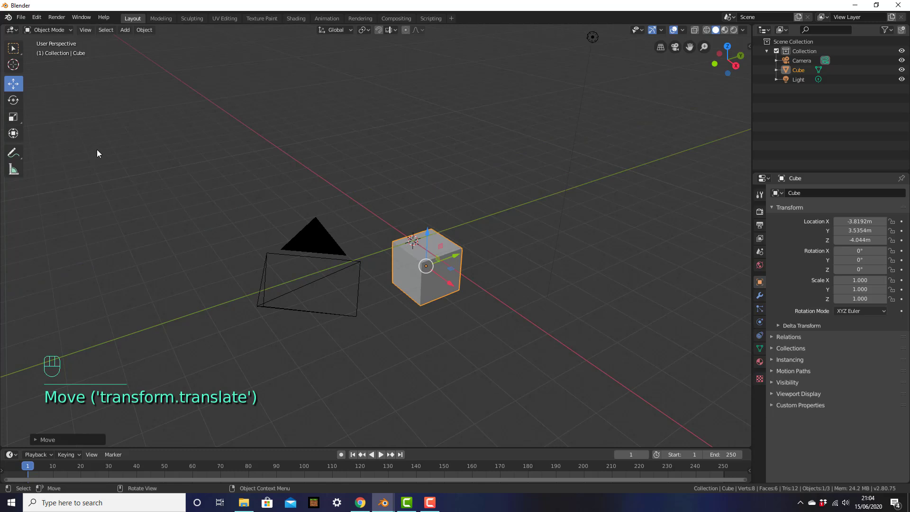
{"action": "left_click", "coordinate": [13, 48]}
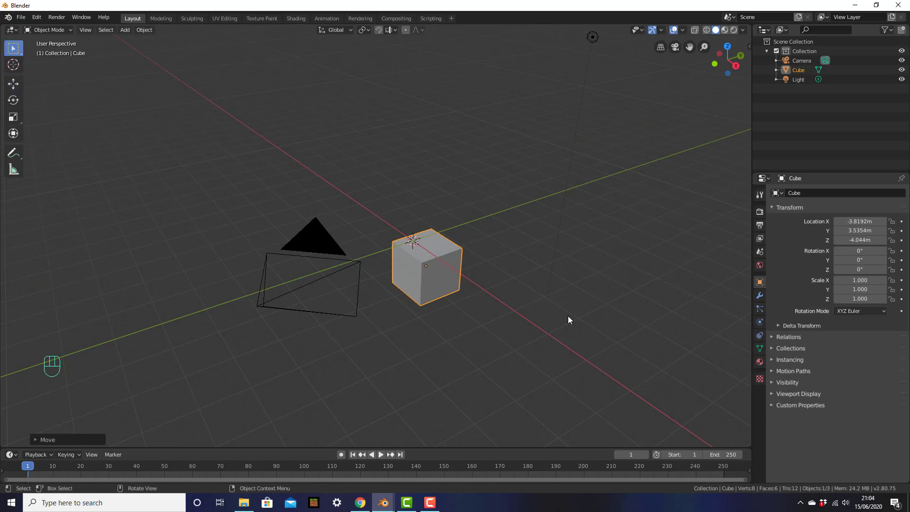
{"action": "key", "text": "g"}
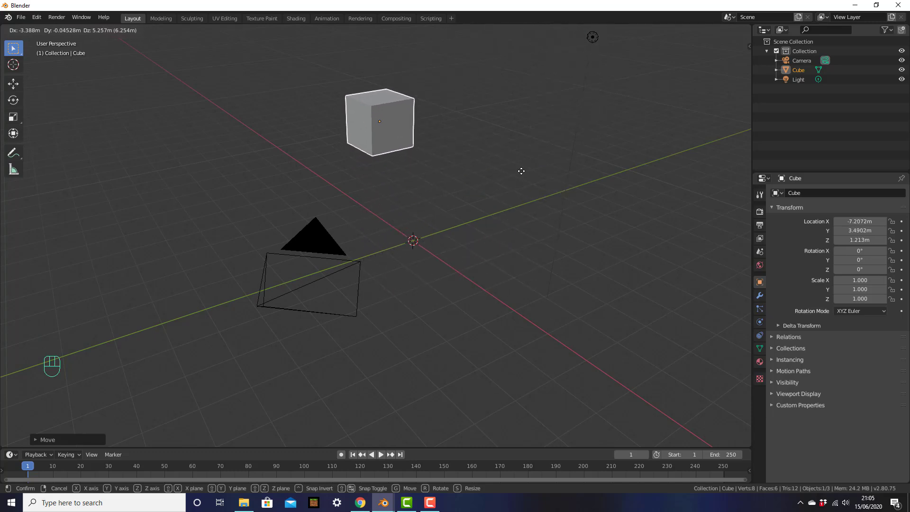
{"action": "right_click", "coordinate": [522, 172]}
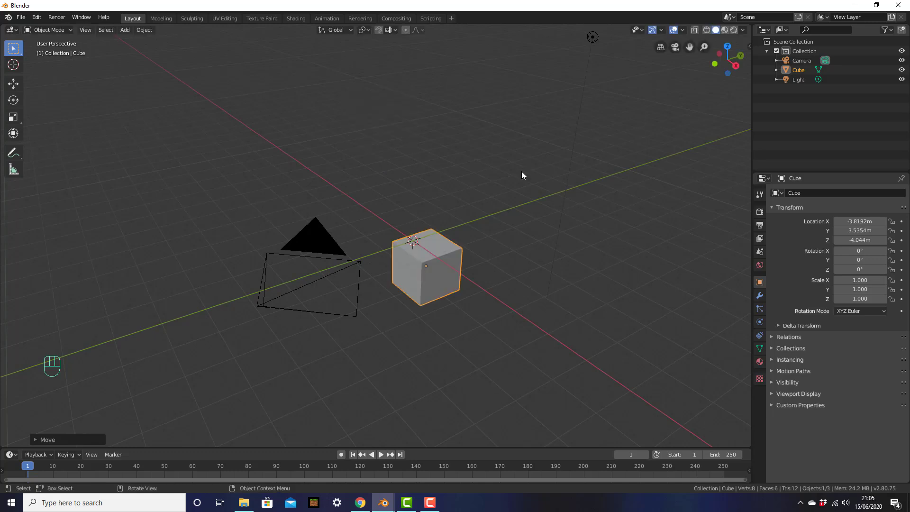
{"action": "key", "text": "g"}
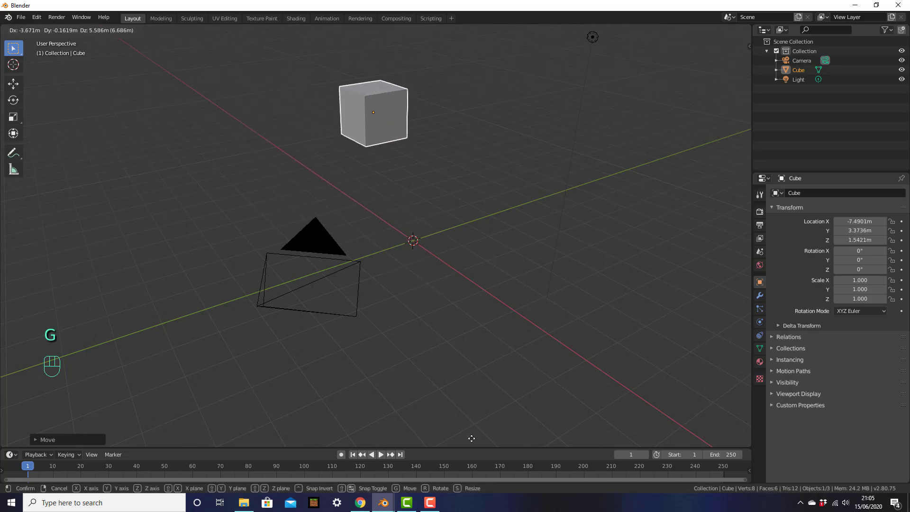
{"action": "left_click", "coordinate": [436, 29]}
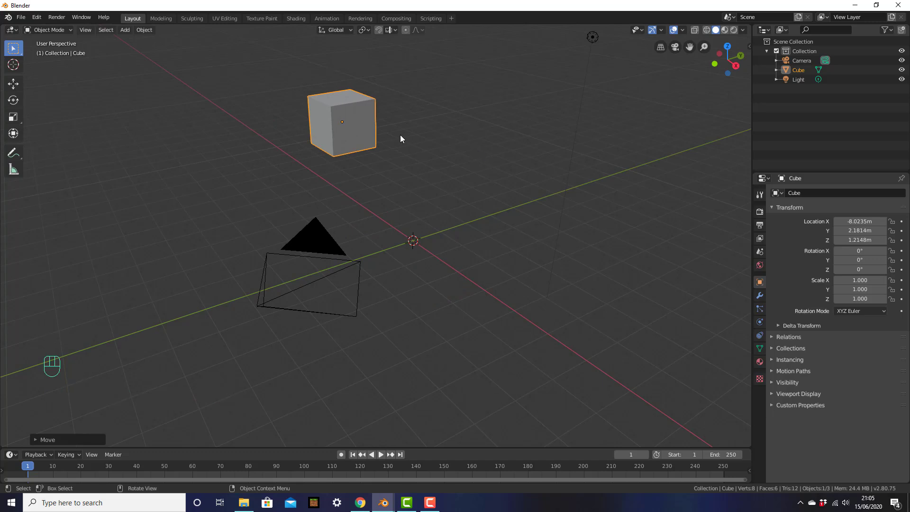
Move the cube with G and an X-axis constraint to about X -5.12, Y 3.91, Z -1.64 m.
{"action": "key", "text": "g"}
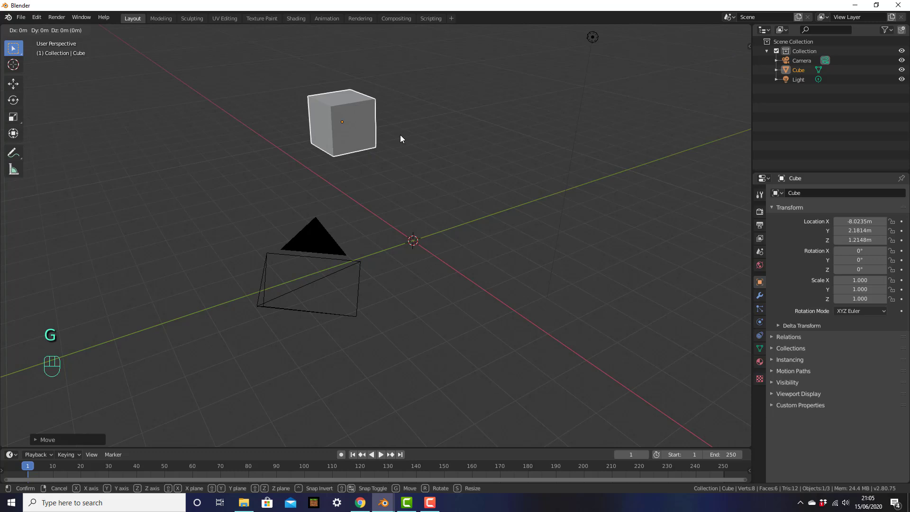
{"action": "key", "text": "z"}
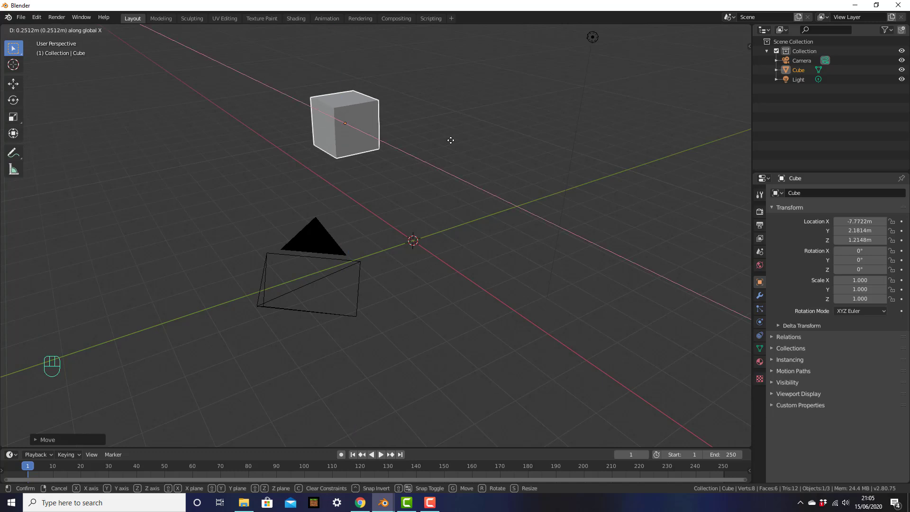
{"action": "key", "text": "x"}
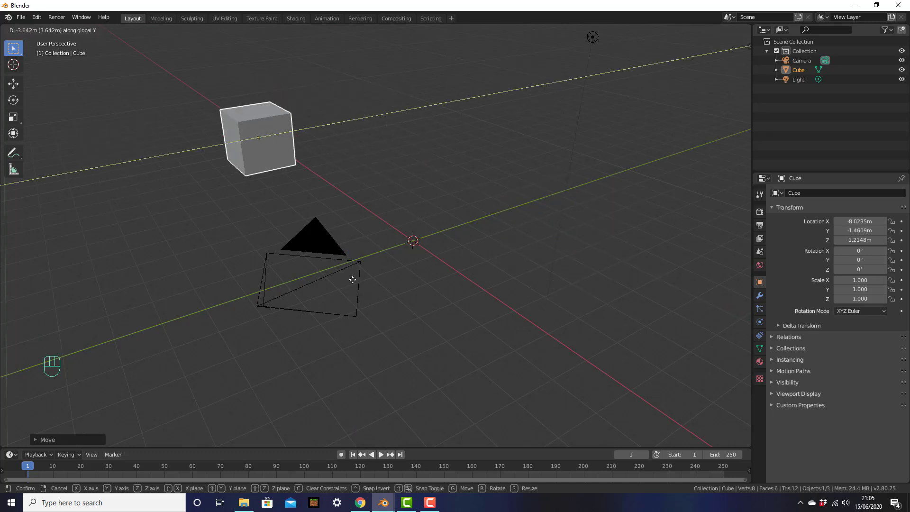
{"action": "left_click", "coordinate": [381, 281]}
{"action": "key", "text": "g"}
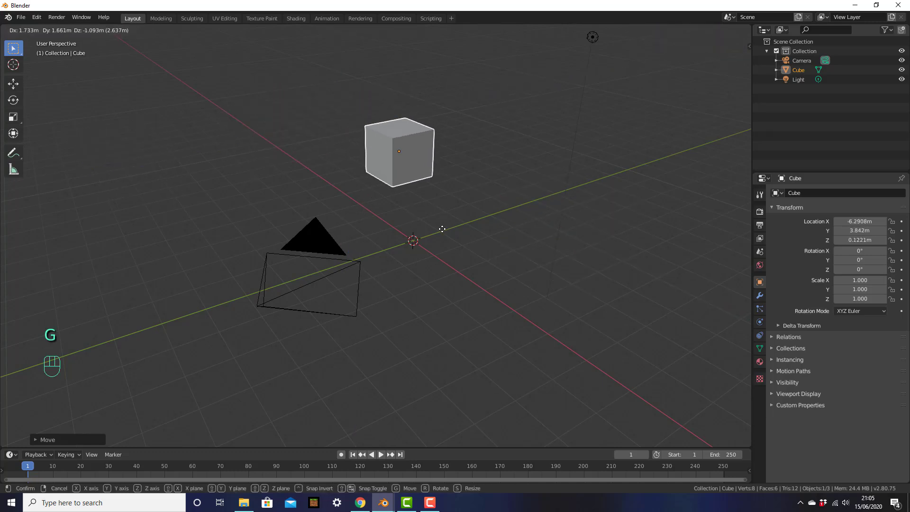
{"action": "left_click", "coordinate": [464, 269]}
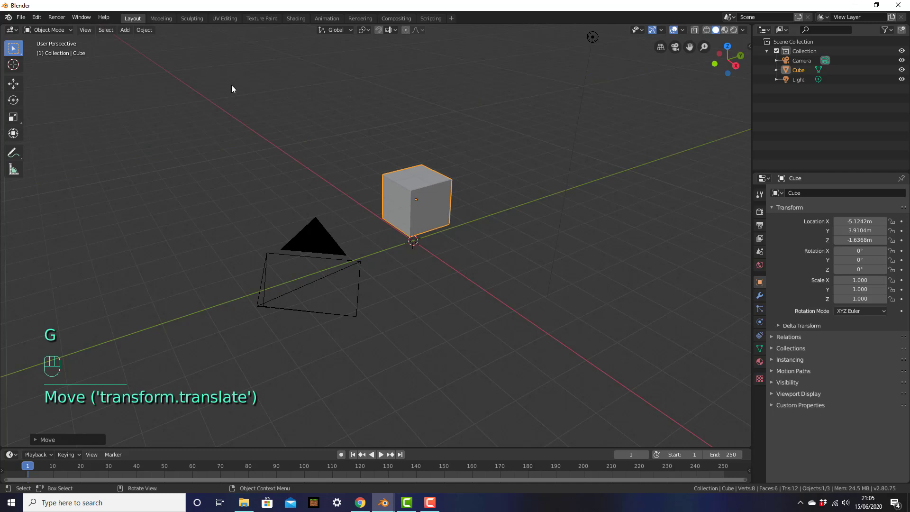
{"action": "left_click", "coordinate": [8, 106]}
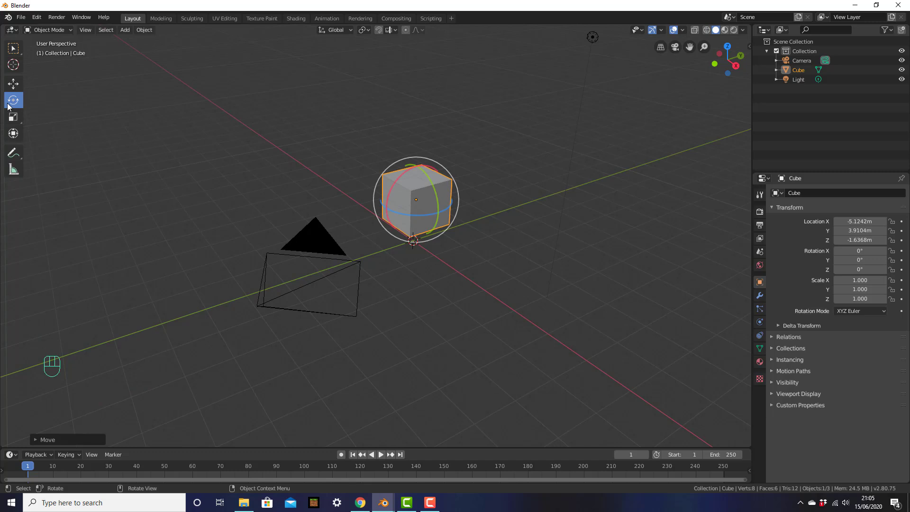
{"action": "left_click_drag", "start_coordinate": [425, 172], "coordinate": [398, 199]}
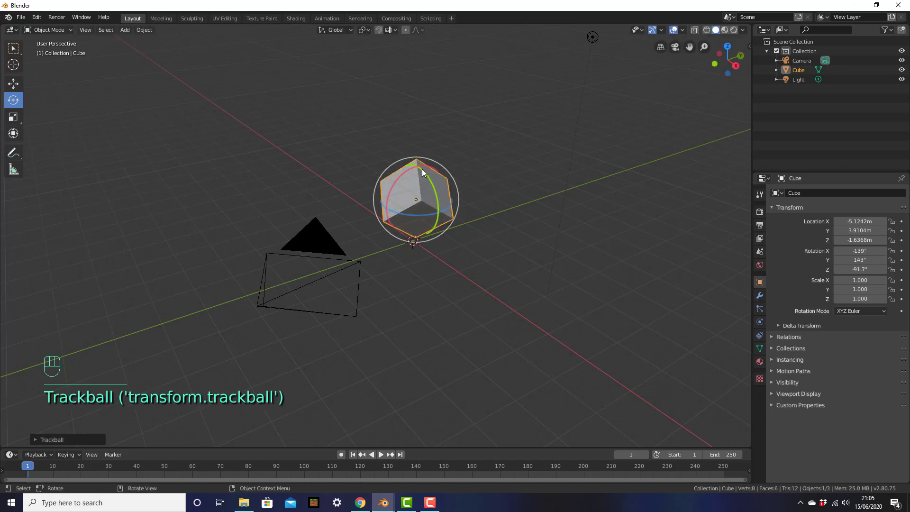
{"action": "left_click_drag", "start_coordinate": [423, 173], "coordinate": [416, 200]}
{"action": "left_click_drag", "start_coordinate": [413, 166], "coordinate": [460, 170]}
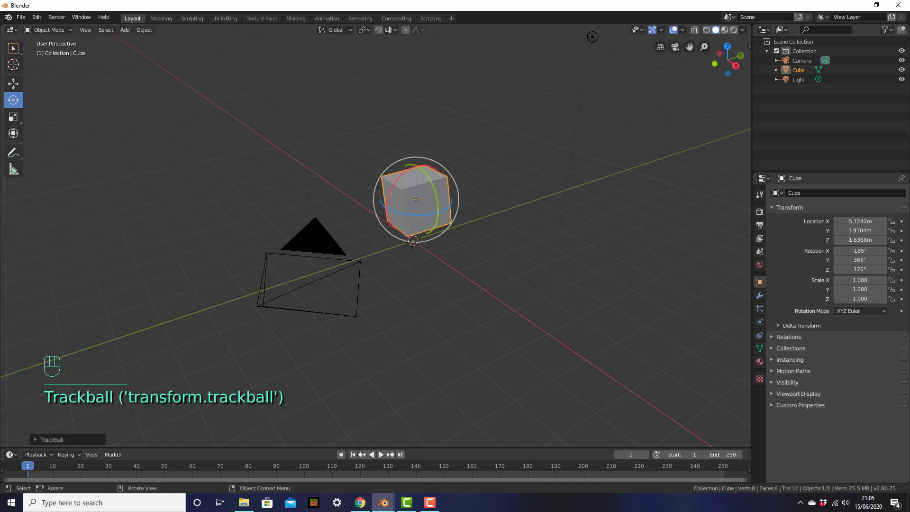
{"action": "key", "text": "ctrl+z"}
{"action": "key", "text": "ctrl+z"}
{"action": "key", "text": "ctrl+z"}
{"action": "key", "text": "ctrl+z"}
{"action": "key", "text": "ctrl+z"}
{"action": "key", "text": "ctrl+z"}
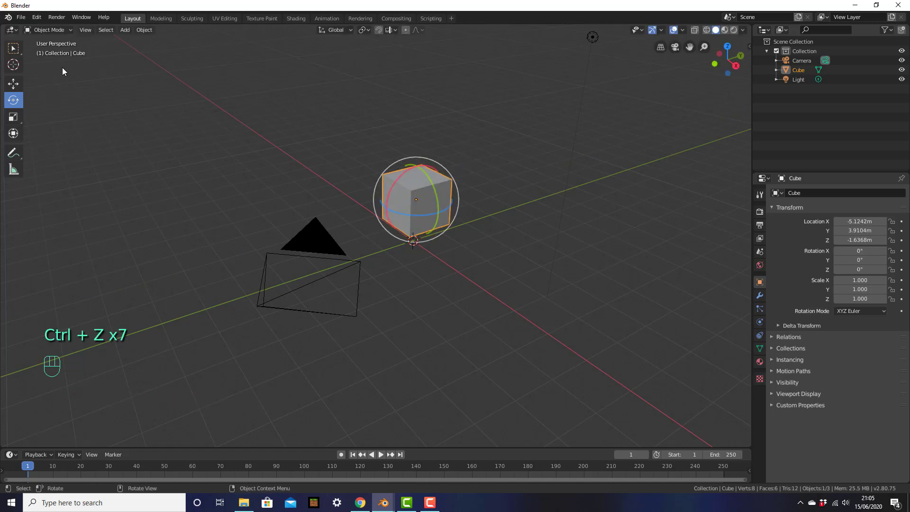
{"action": "left_click", "coordinate": [22, 48]}
{"action": "key", "text": "r"}
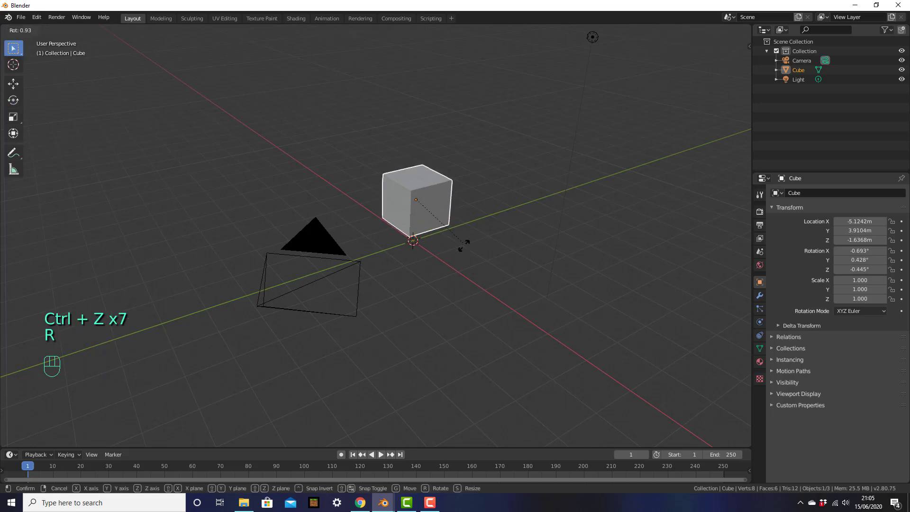
{"action": "right_click", "coordinate": [505, 108]}
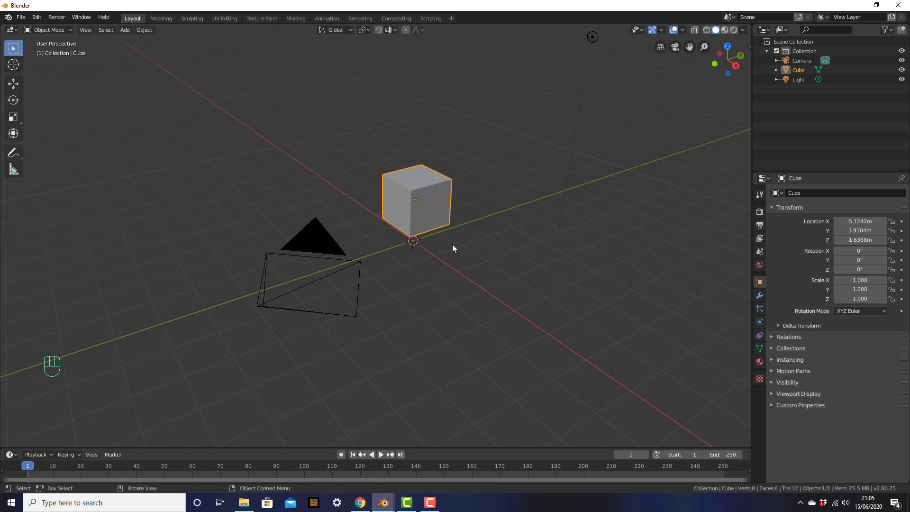
{"action": "key", "text": "r"}
{"action": "key", "text": "z"}
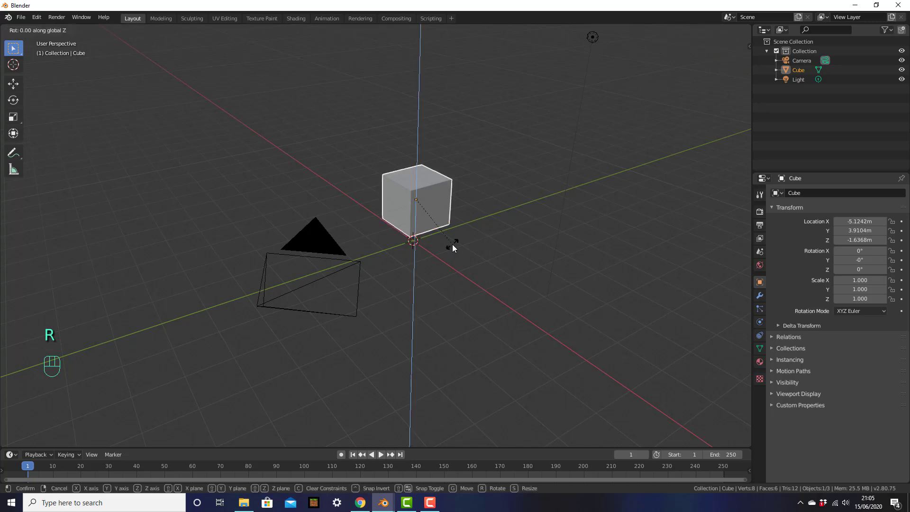
{"action": "key", "text": "x"}
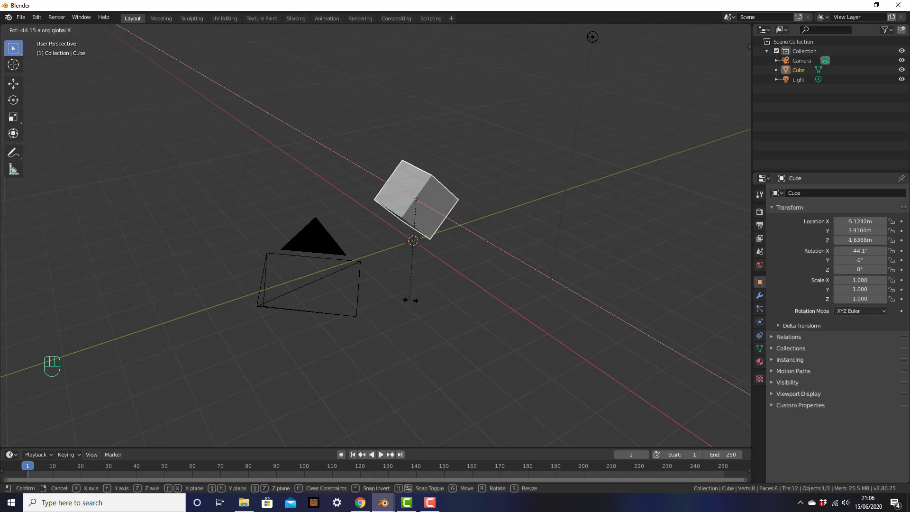
{"action": "key", "text": "y"}
{"action": "key", "text": "Escape"}
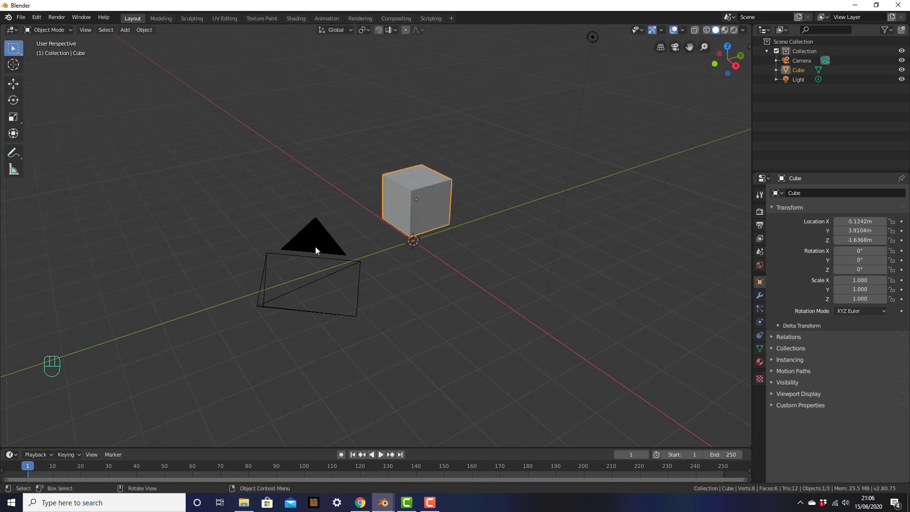
{"action": "left_click", "coordinate": [14, 118]}
{"action": "left_click_drag", "start_coordinate": [437, 214], "coordinate": [417, 166]}
{"action": "left_click_drag", "start_coordinate": [417, 231], "coordinate": [420, 250]}
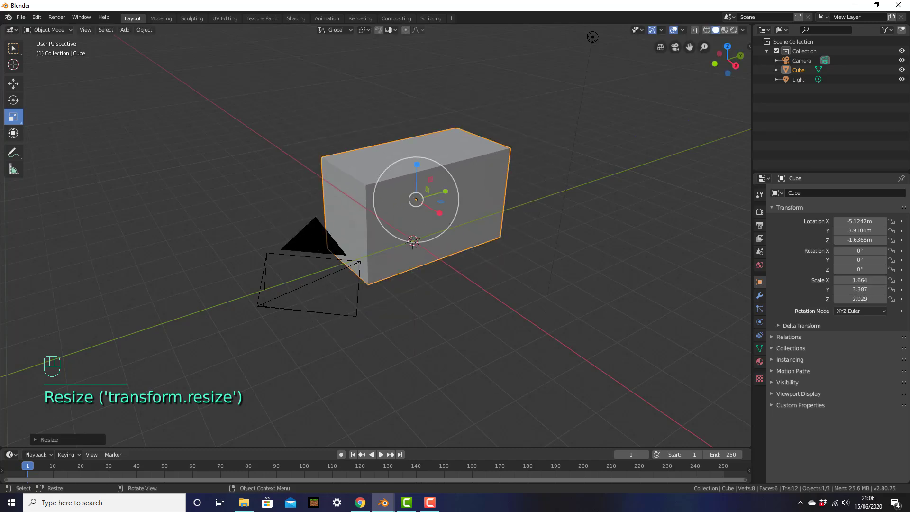
{"action": "key", "text": "s"}
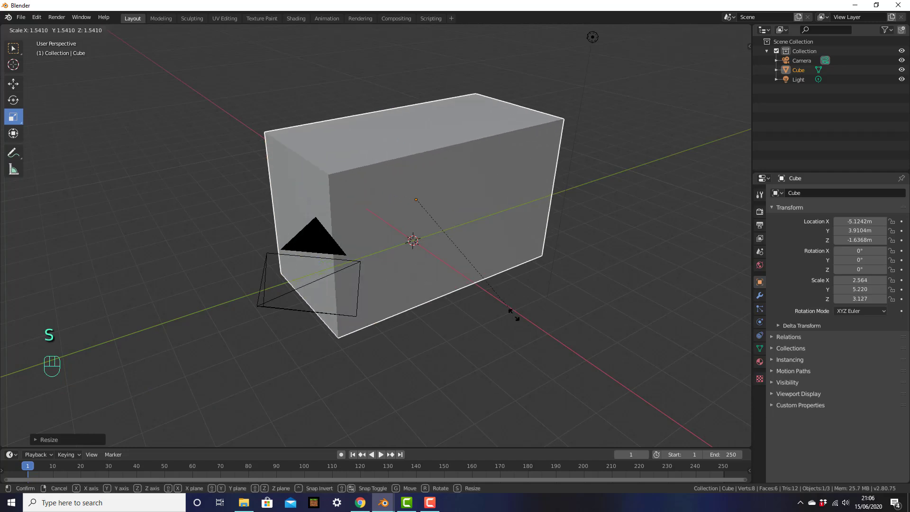
{"action": "right_click", "coordinate": [492, 291]}
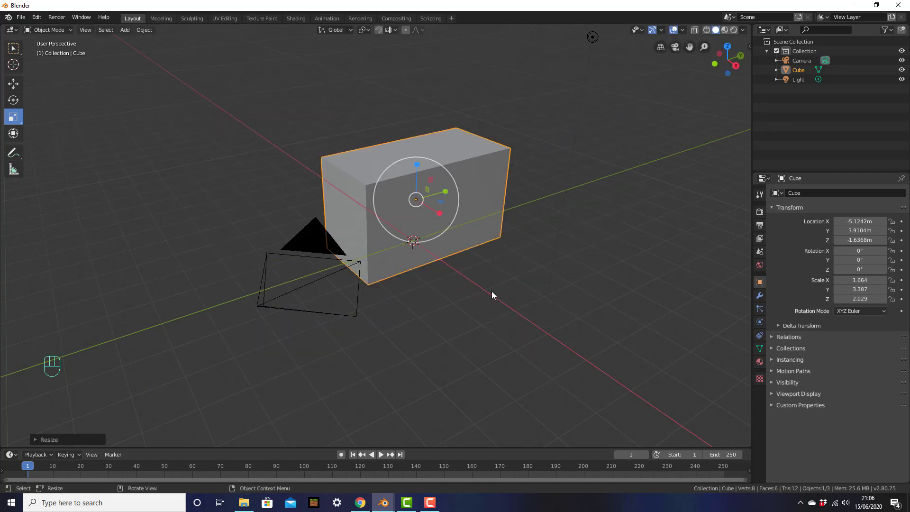
{"action": "left_click", "coordinate": [14, 48]}
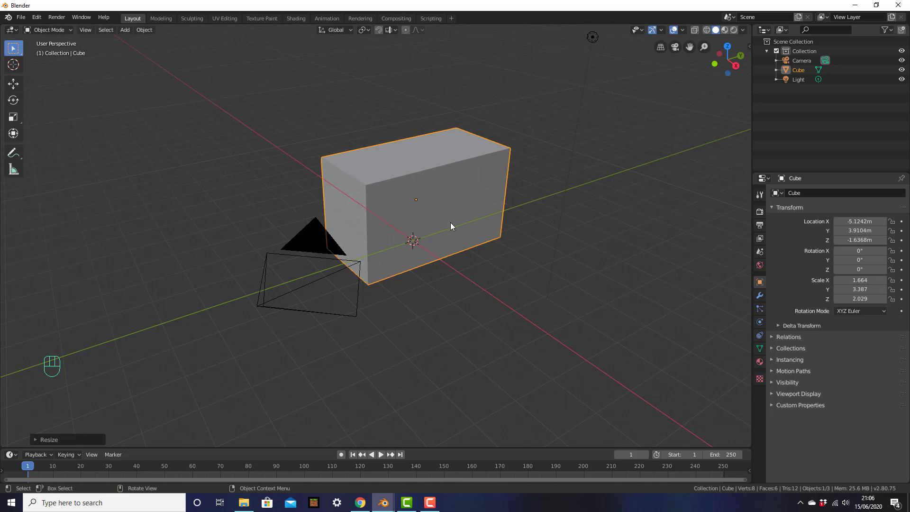
{"action": "key", "text": "s"}
{"action": "key", "text": "z"}
{"action": "right_click", "coordinate": [504, 239]}
{"action": "key", "text": "s"}
{"action": "key", "text": "x"}
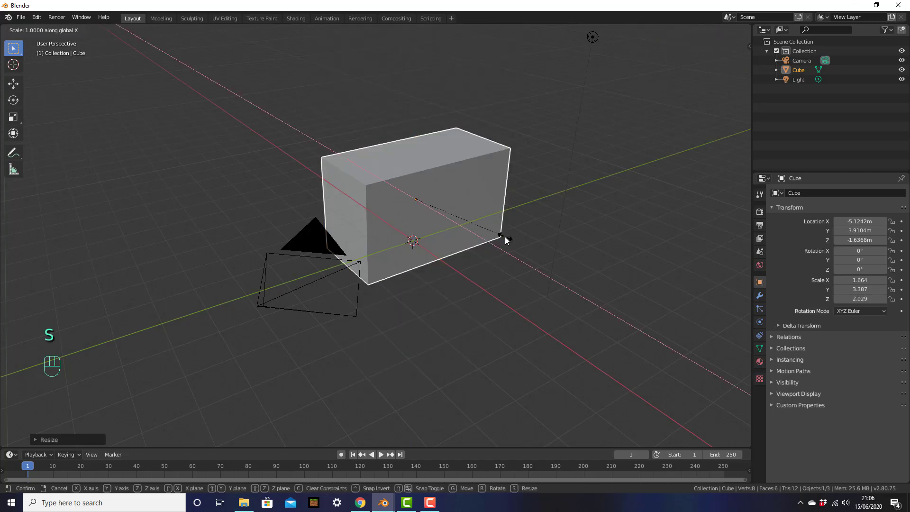
{"action": "right_click", "coordinate": [663, 348]}
{"action": "key", "text": "s"}
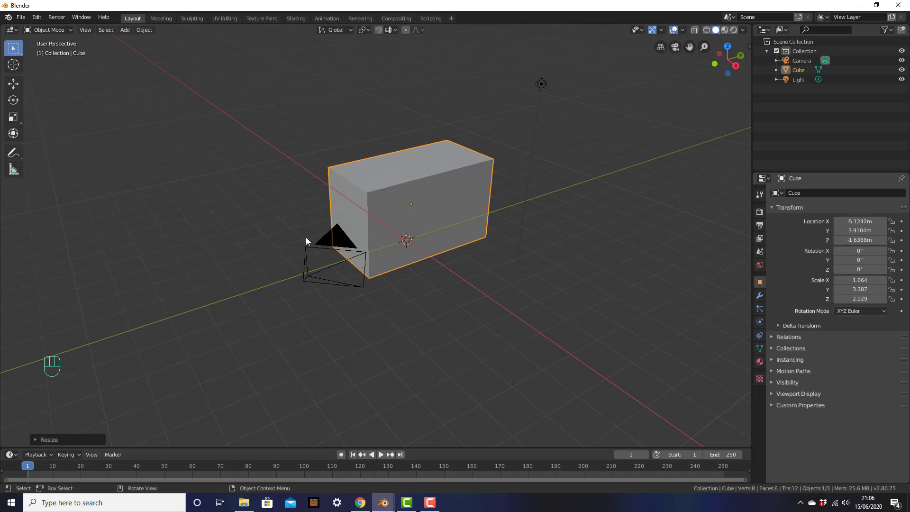
{"action": "middle_click_drag", "start_coordinate": [514, 264], "coordinate": [484, 245]}
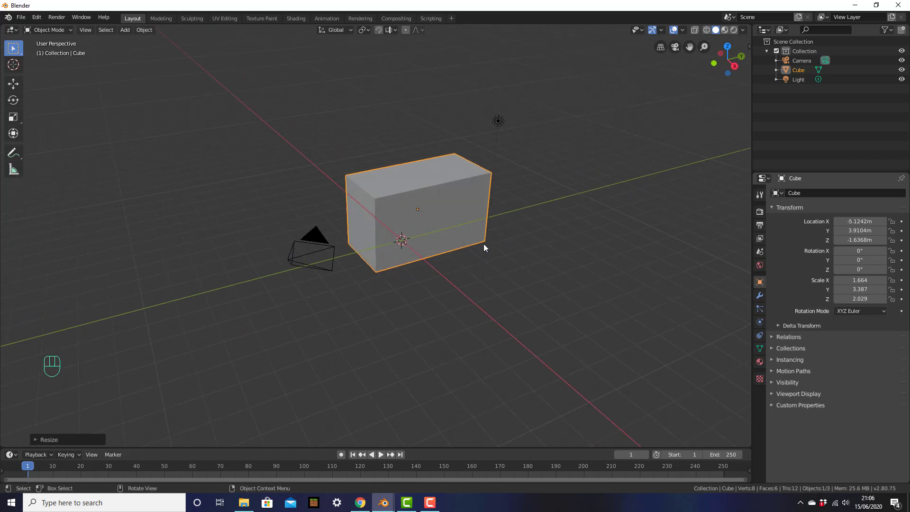
{"action": "left_click", "coordinate": [498, 120]}
Select the cube and delete it with X > Delete, leaving only the camera and light visible.
{"action": "left_click", "coordinate": [322, 242]}
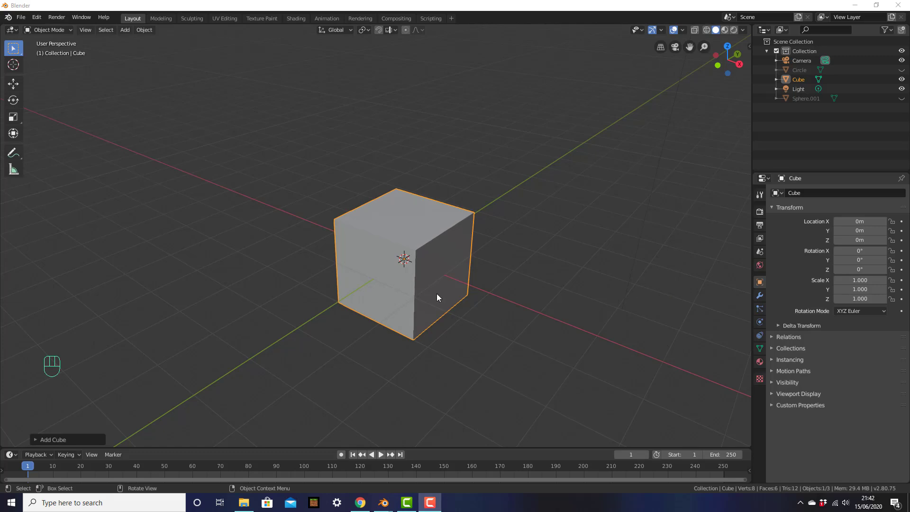
{"action": "left_click", "coordinate": [431, 254]}
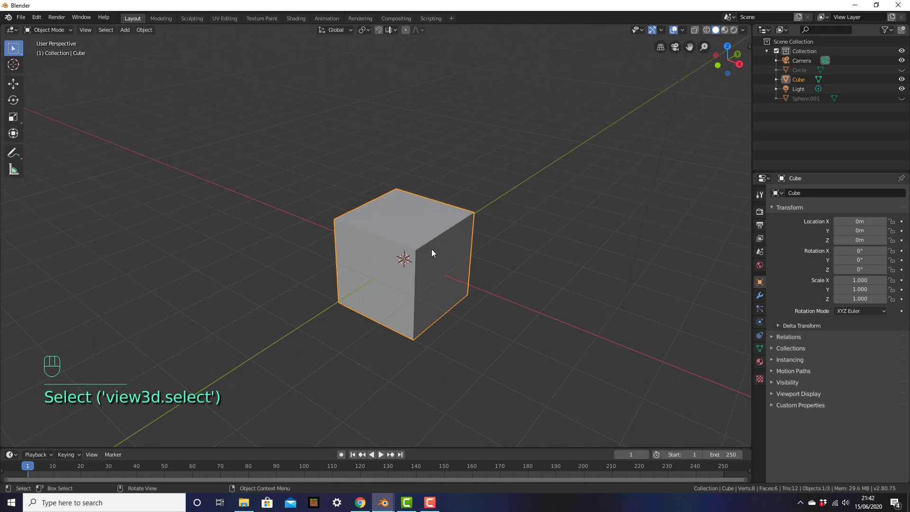
{"action": "key", "text": "Delete"}
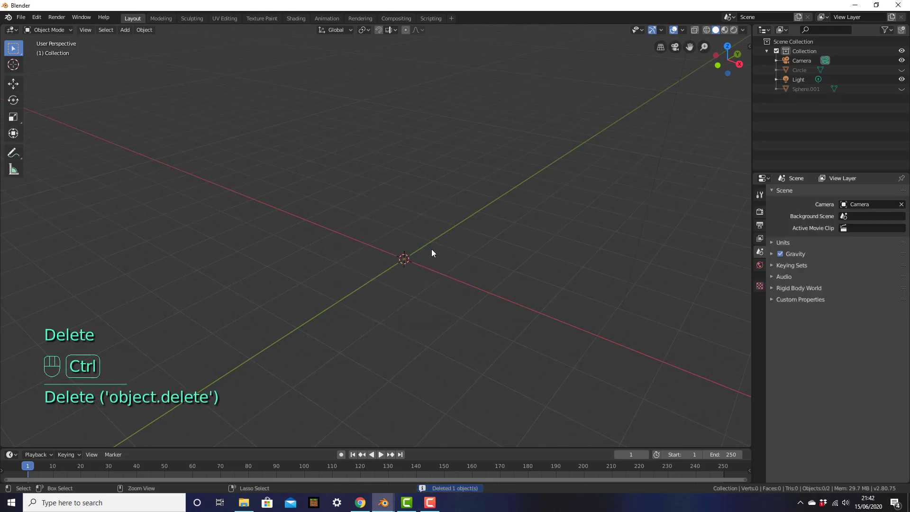
{"action": "key", "text": "ctrl+z"}
{"action": "key", "text": "x"}
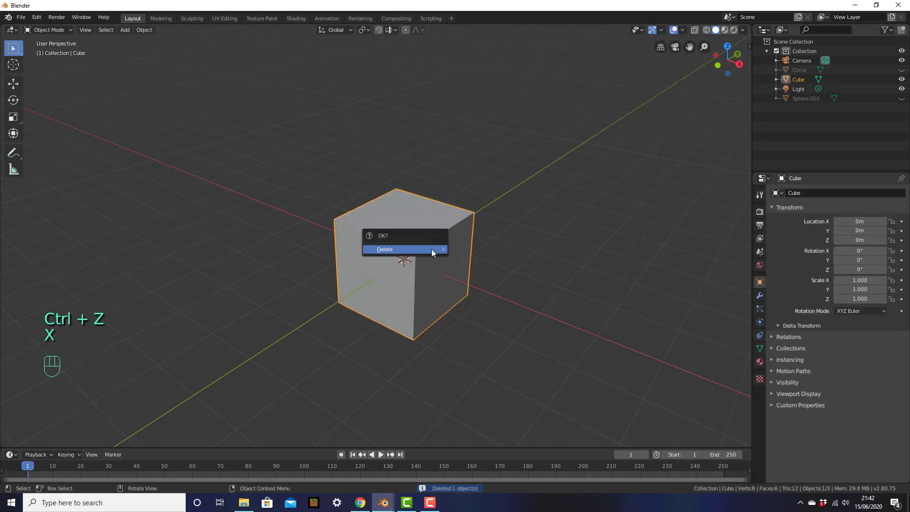
{"action": "left_click", "coordinate": [431, 250]}
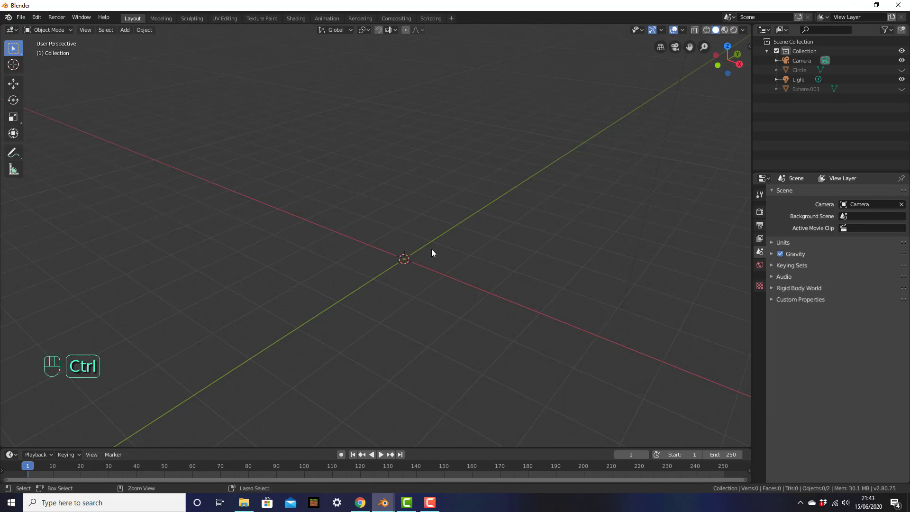
{"action": "key", "text": "ctrl+z"}
{"action": "key", "text": "x"}
{"action": "left_click", "coordinate": [431, 248]}
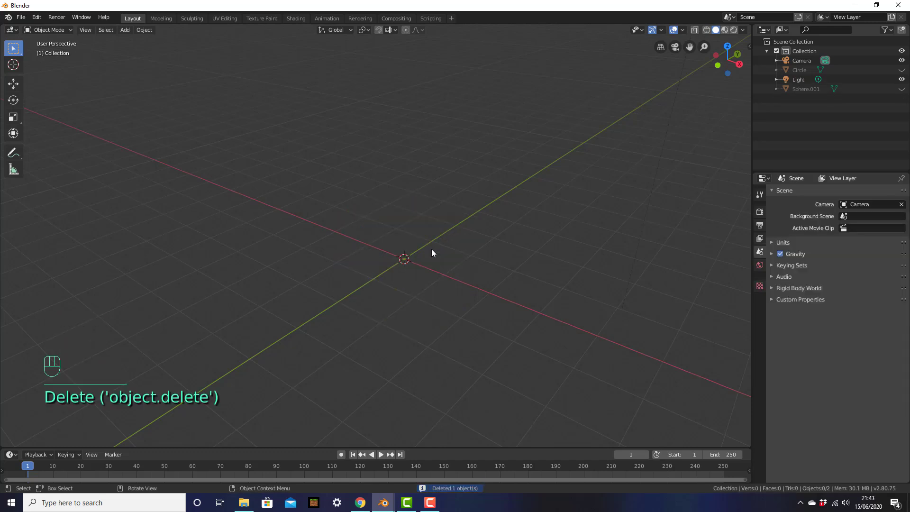
Reveal the hidden frying pan and egg with Alt+H, zoom in, and select both.
{"action": "key", "text": "alt+h"}
{"action": "left_click", "coordinate": [541, 265]}
{"action": "scroll", "coordinate": [525, 272], "scroll_direction": "up", "scroll_amount": 3}
{"action": "scroll", "coordinate": [525, 272], "scroll_direction": "up", "scroll_amount": 3}
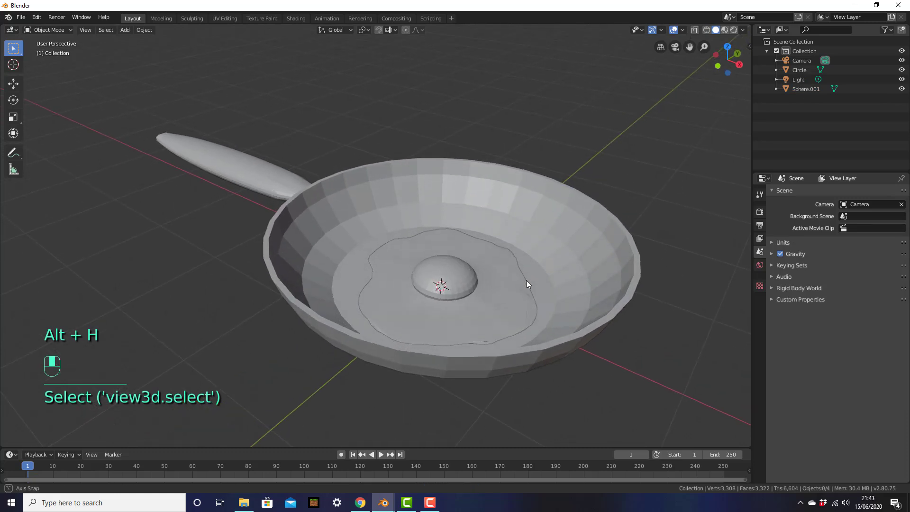
{"action": "middle_click_drag", "start_coordinate": [528, 285], "coordinate": [549, 262]}
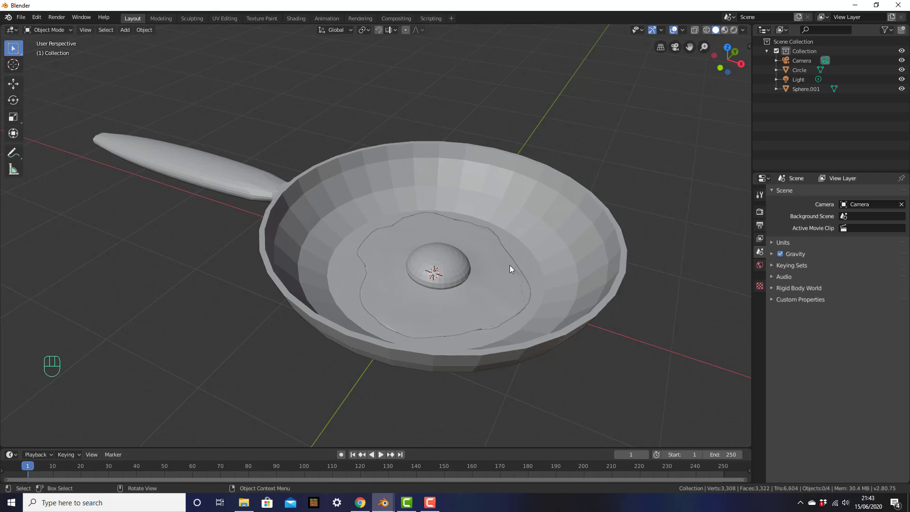
{"action": "left_click", "coordinate": [484, 268]}
{"action": "left_click", "coordinate": [550, 248], "text": "shift"}
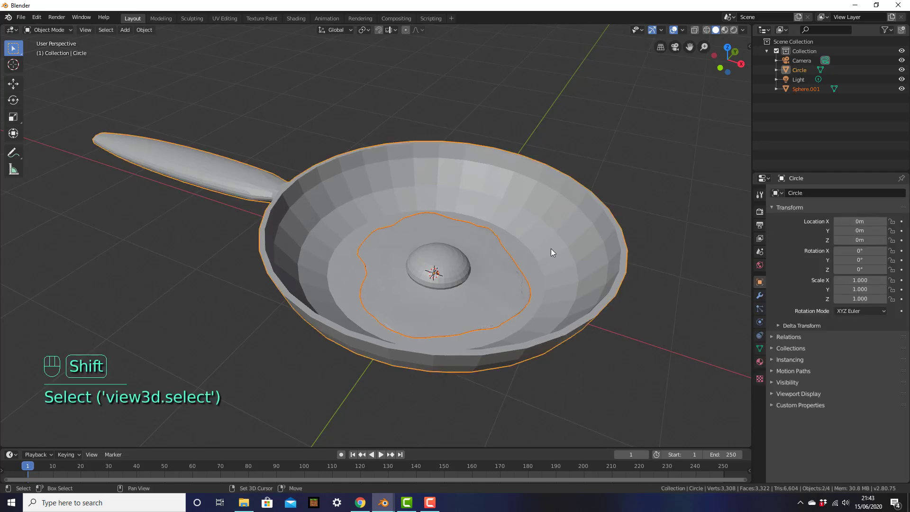
Delete the selected frying pan and fried egg.
{"action": "key", "text": "x"}
{"action": "left_click", "coordinate": [530, 264]}
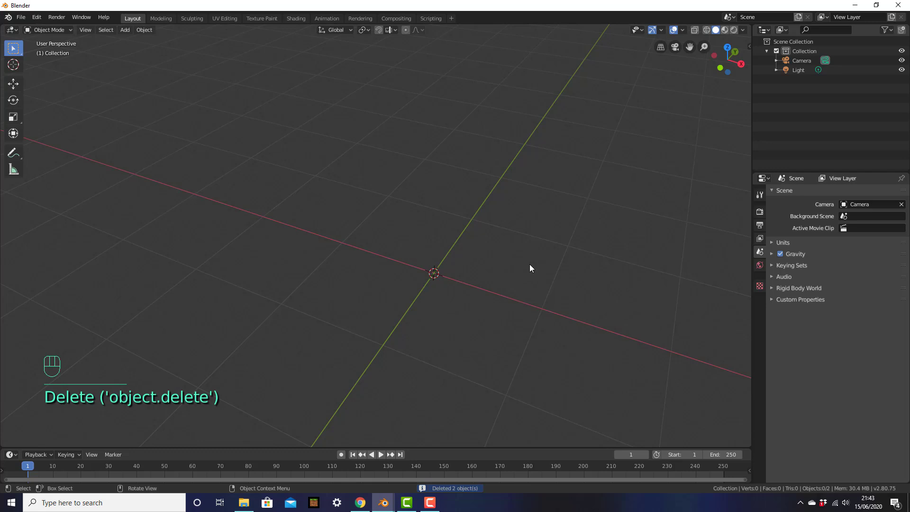
{"action": "middle_click_drag", "start_coordinate": [559, 270], "coordinate": [514, 287]}
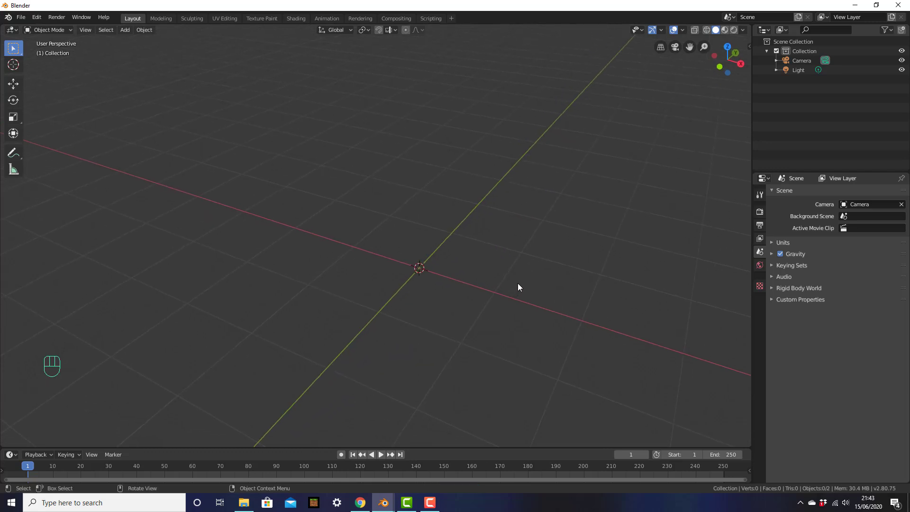
Add a Mesh Circle at the world origin.
{"action": "key", "text": "shift+a"}
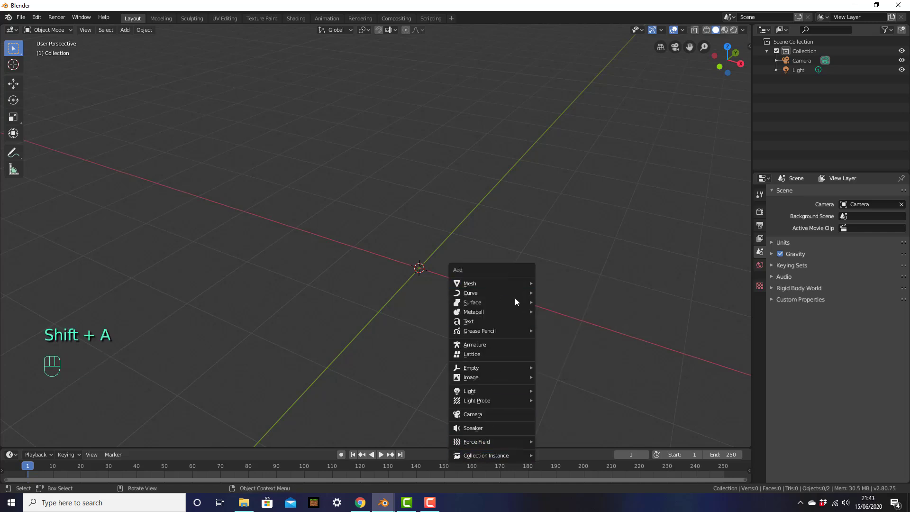
{"action": "mouse_move", "coordinate": [497, 311]}
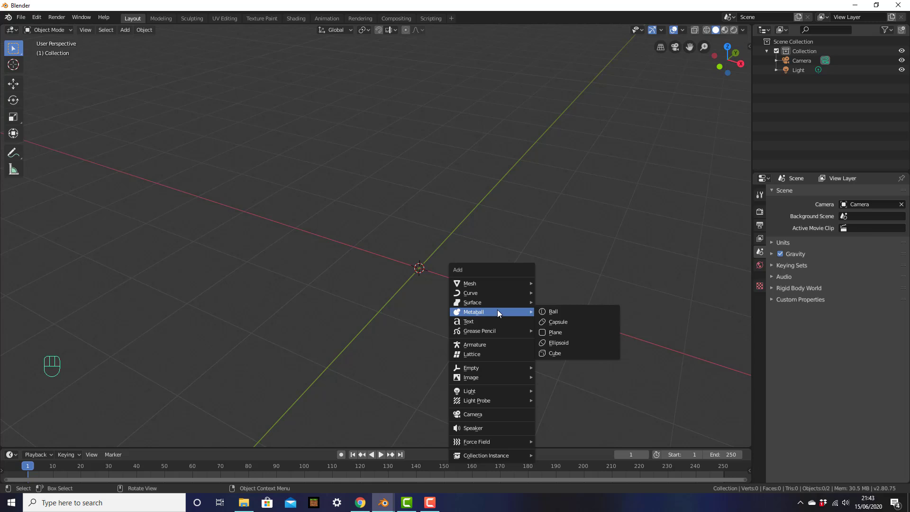
{"action": "mouse_move", "coordinate": [483, 282]}
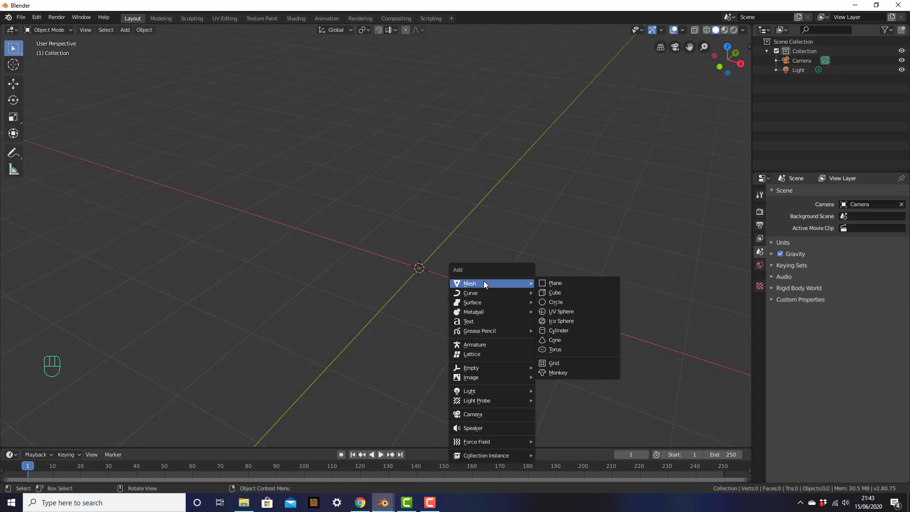
{"action": "left_click", "coordinate": [561, 302]}
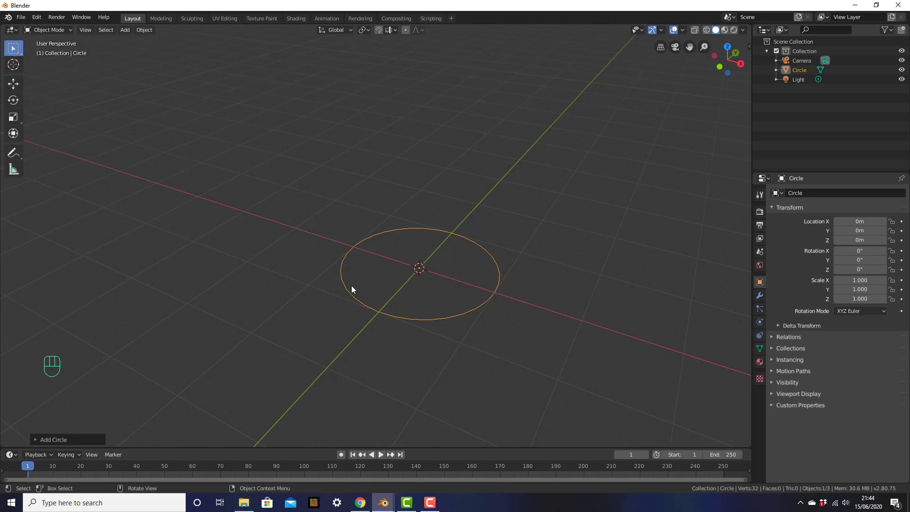
Frame the new circle in the view, select it and enter Edit Mode.
{"action": "middle_click_drag", "start_coordinate": [451, 285], "coordinate": [421, 277]}
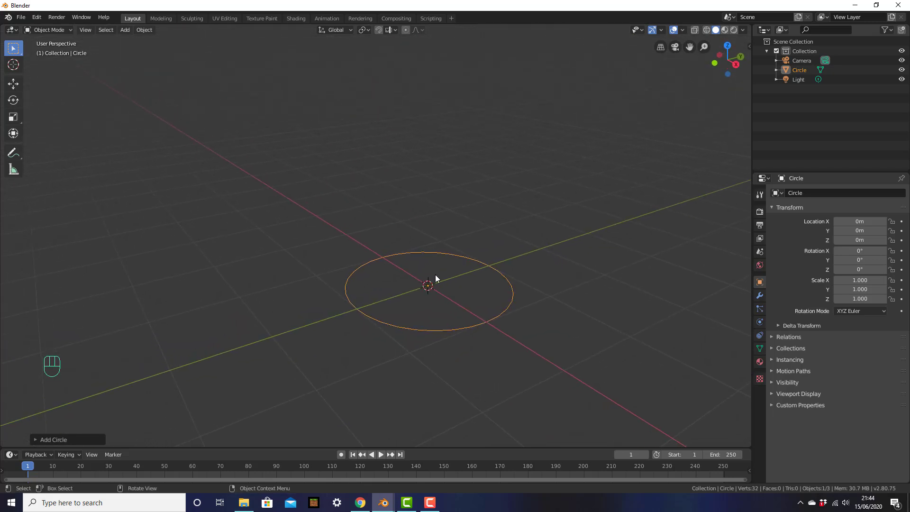
{"action": "middle_click_drag", "start_coordinate": [459, 304], "coordinate": [488, 262]}
{"action": "scroll", "coordinate": [522, 312], "scroll_direction": "up", "scroll_amount": 3}
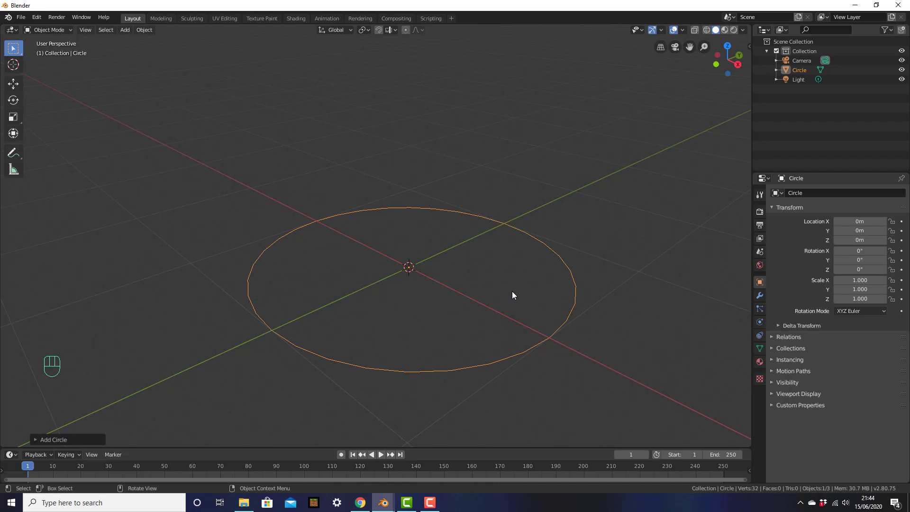
{"action": "left_click", "coordinate": [575, 295]}
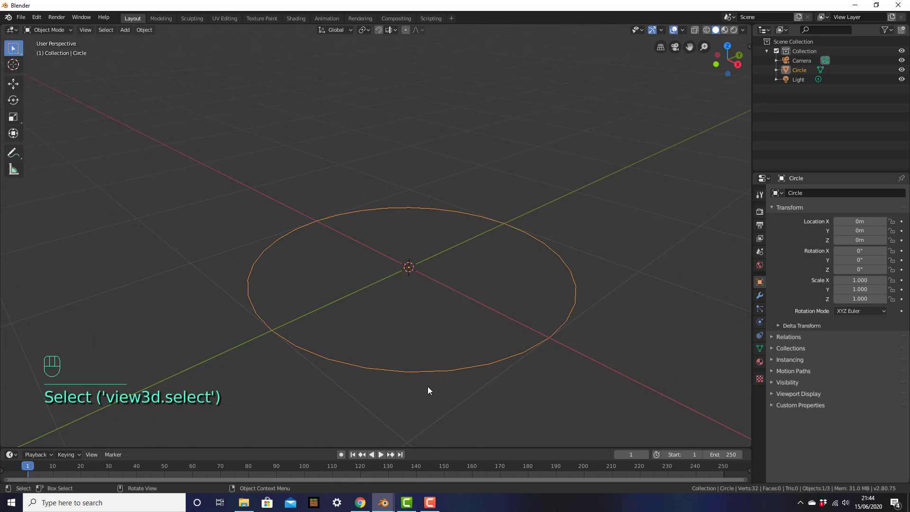
{"action": "key", "text": "Tab"}
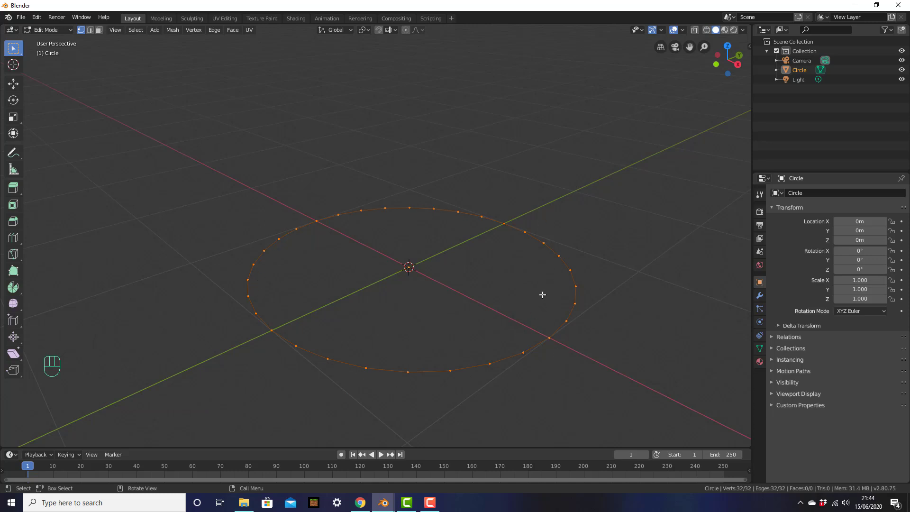
Try vertex, edge and face selection on the circle, then select all vertices in vertex mode.
{"action": "left_click", "coordinate": [413, 211]}
{"action": "middle_click_drag", "start_coordinate": [413, 211], "coordinate": [417, 238]}
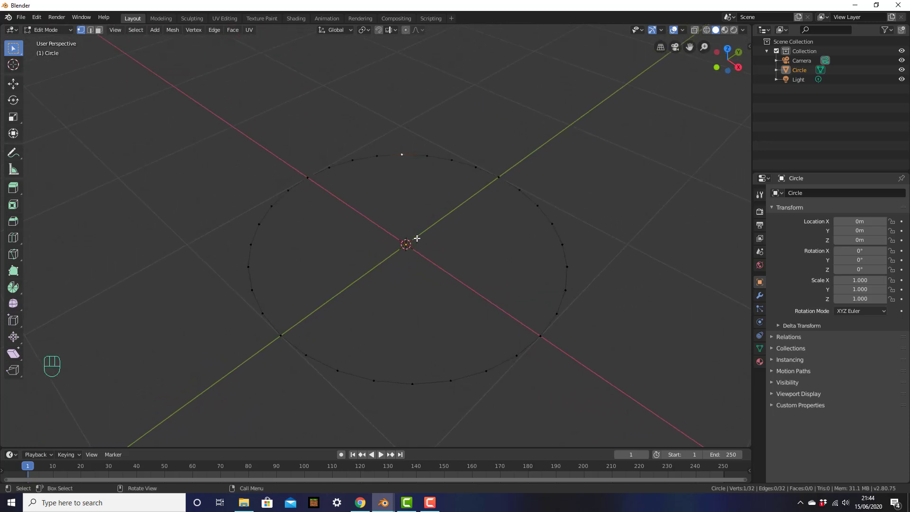
{"action": "left_click", "coordinate": [92, 30]}
{"action": "left_click", "coordinate": [395, 156]}
{"action": "left_click", "coordinate": [419, 157]}
{"action": "left_click", "coordinate": [436, 157]}
{"action": "left_click", "coordinate": [466, 162]}
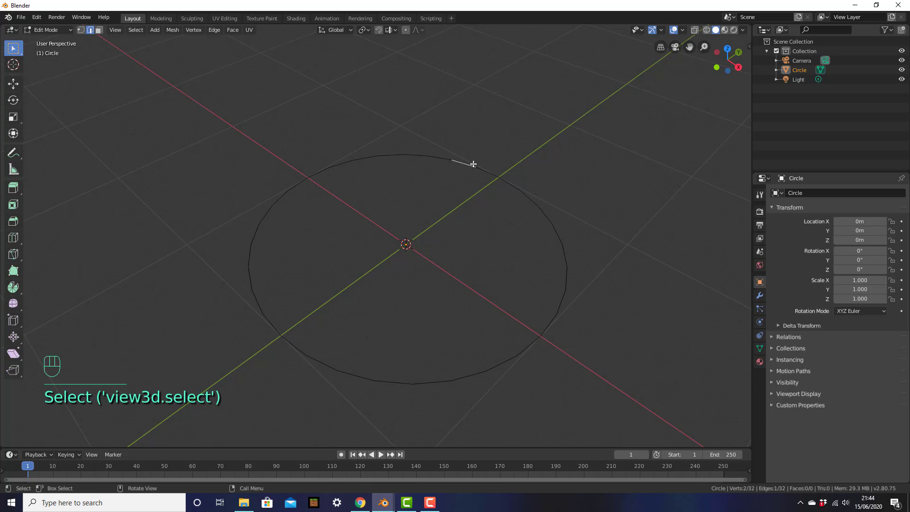
{"action": "left_click", "coordinate": [98, 31]}
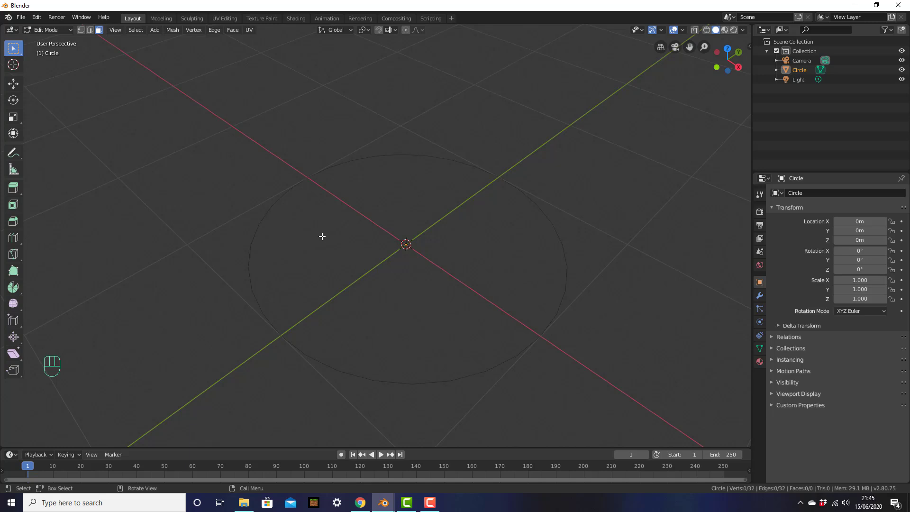
{"action": "left_click", "coordinate": [82, 30]}
{"action": "key", "text": "a"}
{"action": "middle_click_drag", "start_coordinate": [445, 321], "coordinate": [482, 317]}
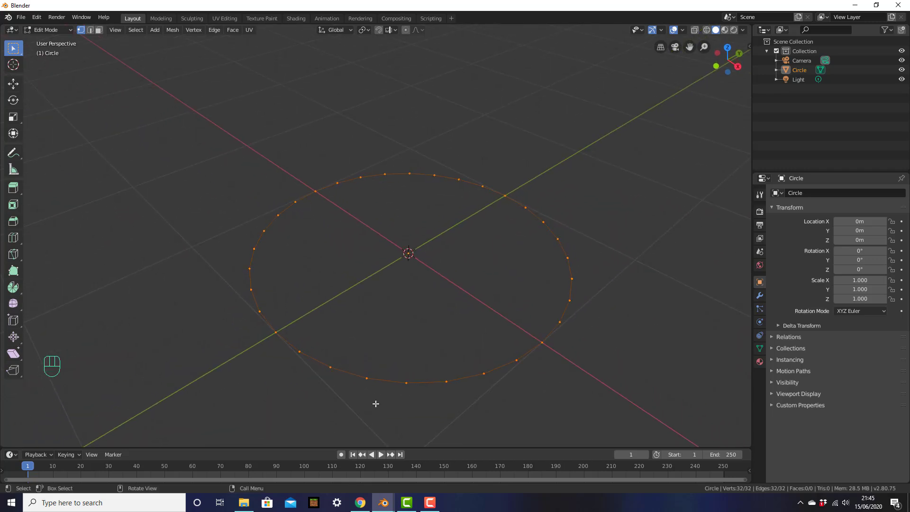
Fill the circle's ring with a single face.
{"action": "key", "text": "f"}
{"action": "middle_click_drag", "start_coordinate": [375, 402], "coordinate": [329, 252]}
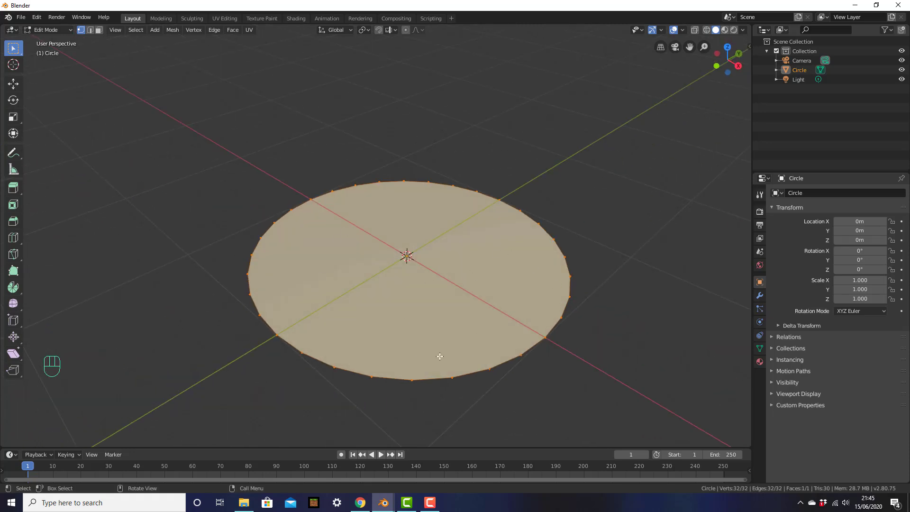
{"action": "left_click", "coordinate": [598, 276]}
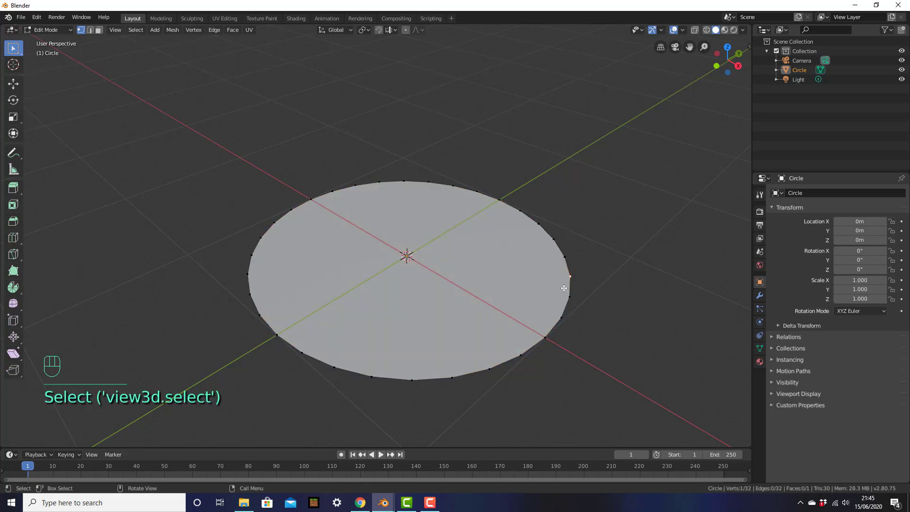
{"action": "left_click", "coordinate": [618, 254]}
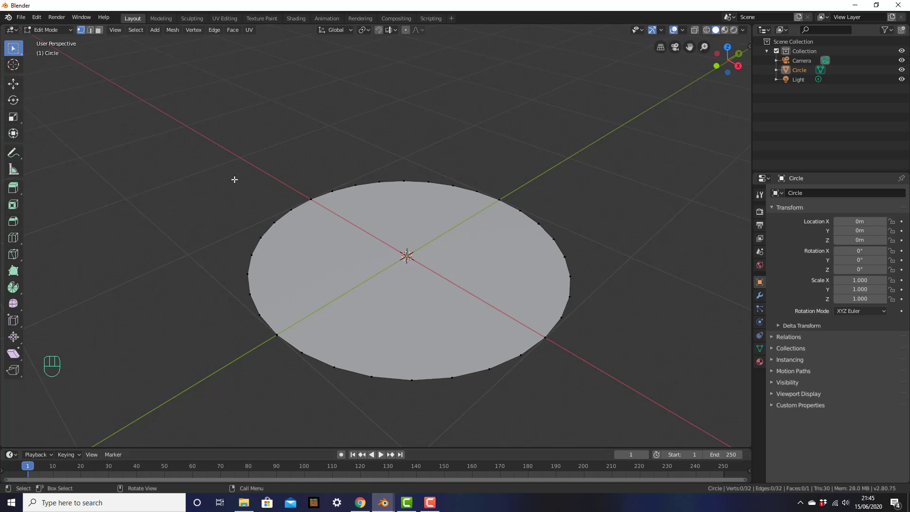
Alt-click to select the circle's outer edge loop and view it from the front.
{"action": "key", "text": "a"}
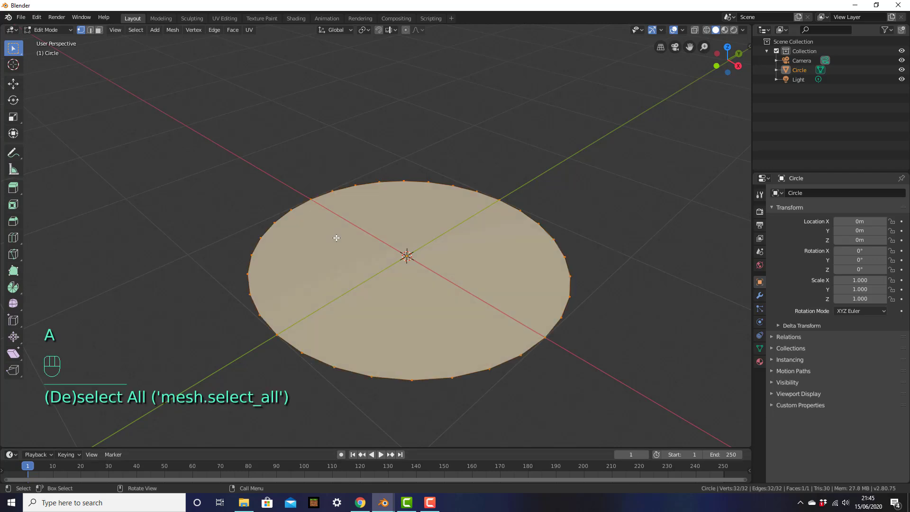
{"action": "key", "text": "a"}
{"action": "left_click", "coordinate": [613, 325]}
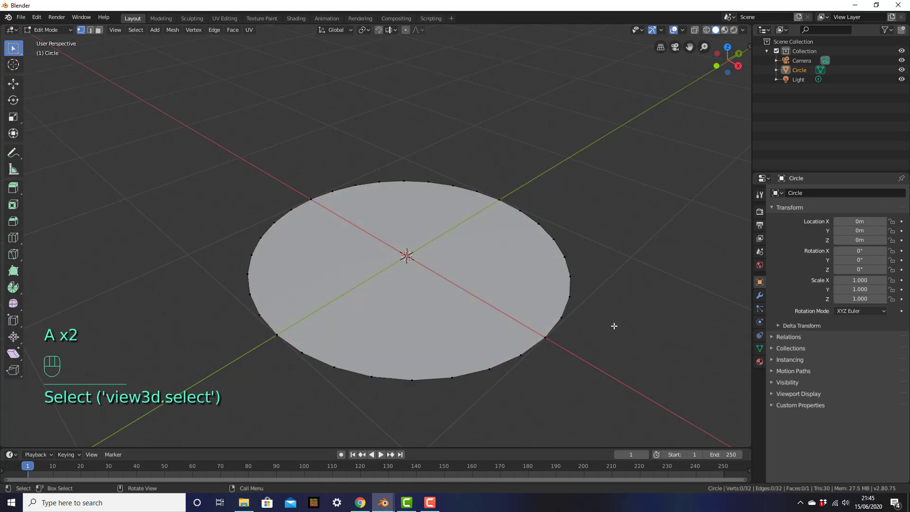
{"action": "left_click", "coordinate": [570, 297], "text": "alt"}
{"action": "middle_click_drag", "start_coordinate": [290, 357], "coordinate": [304, 358]}
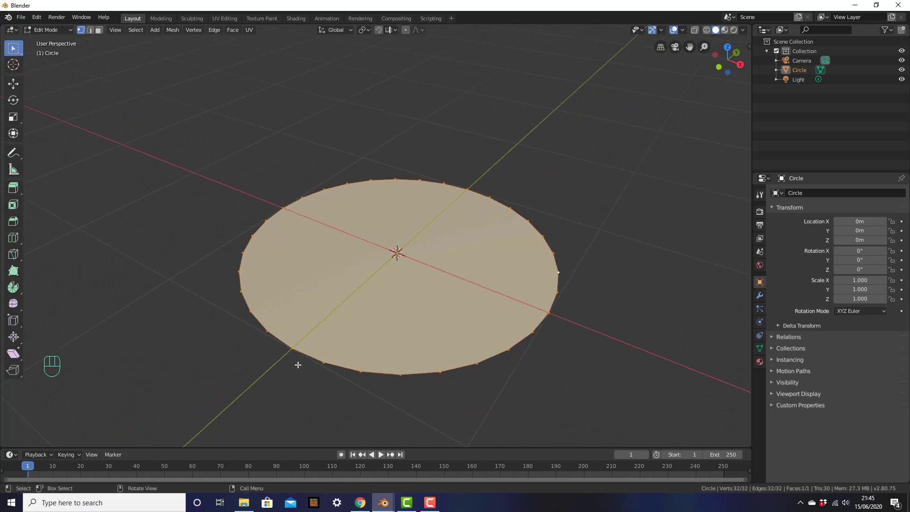
{"action": "key", "text": "KP_1"}
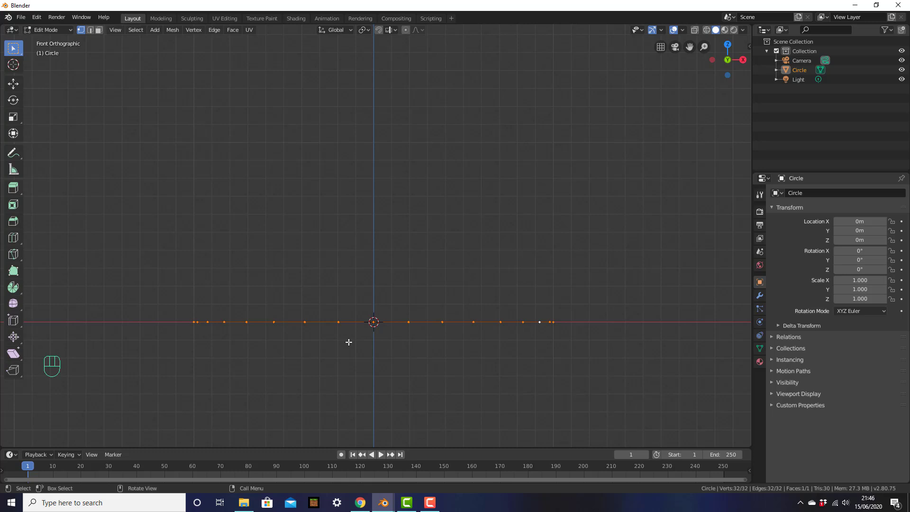
{"action": "key", "text": "e"}
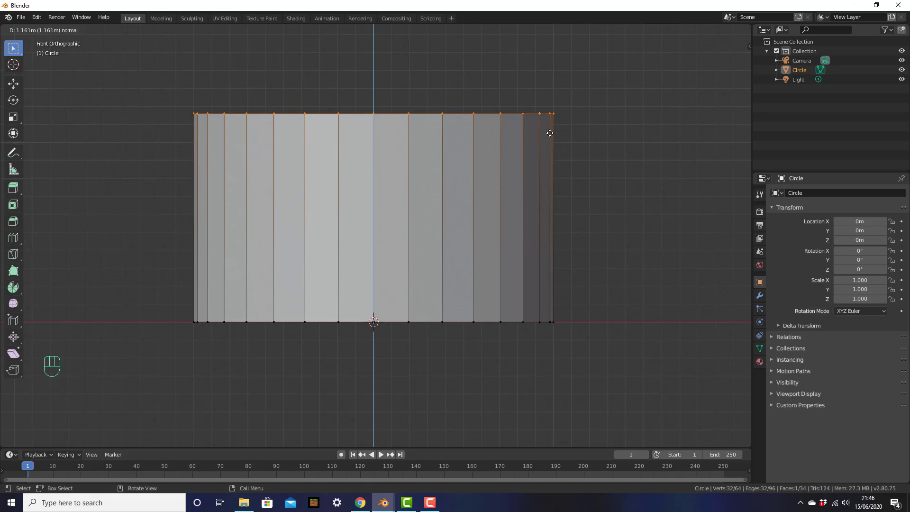
Cancel the extrusion's upward move so the new rim ring stays flat on the disc.
{"action": "right_click", "coordinate": [550, 133]}
{"action": "middle_click_drag", "start_coordinate": [493, 183], "coordinate": [522, 238]}
{"action": "scroll", "coordinate": [480, 238], "scroll_direction": "down", "scroll_amount": 1}
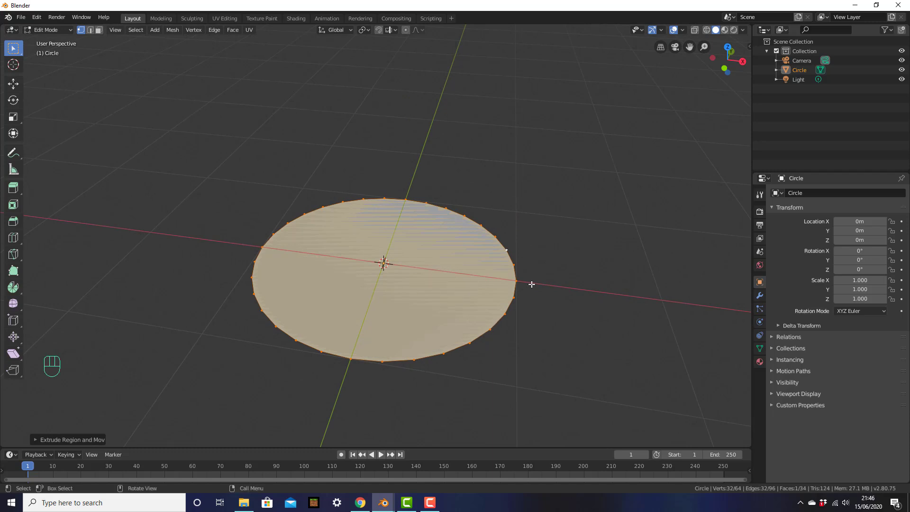
Scale the extruded ring outward into a wide flat brim around the disc.
{"action": "key", "text": "s"}
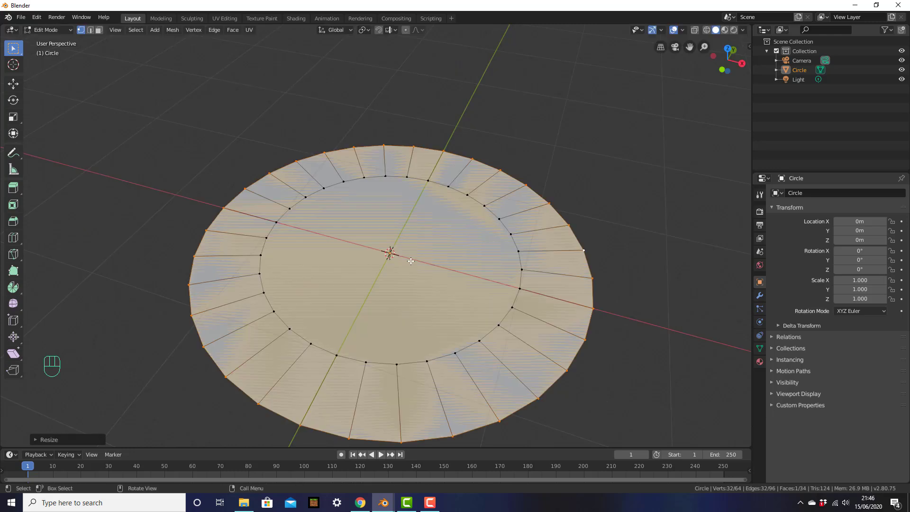
{"action": "left_click", "coordinate": [422, 264]}
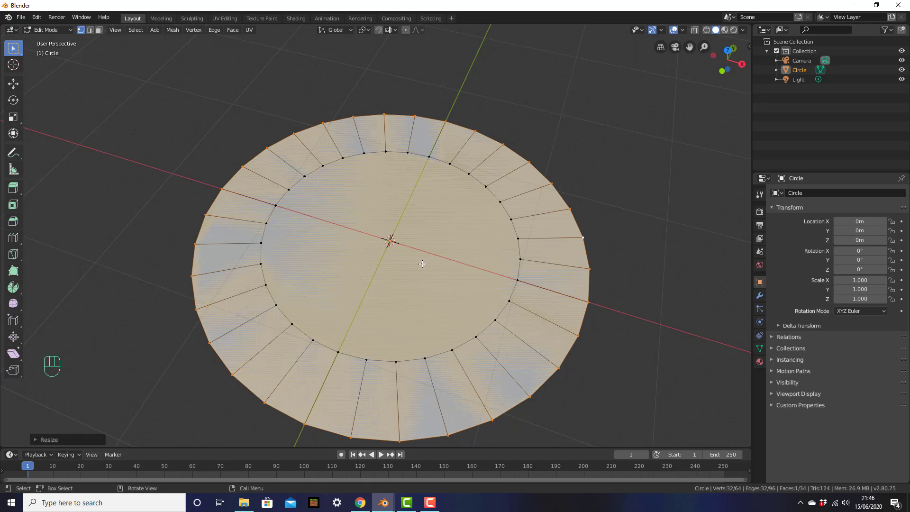
{"action": "middle_click_drag", "start_coordinate": [422, 264], "coordinate": [443, 190]}
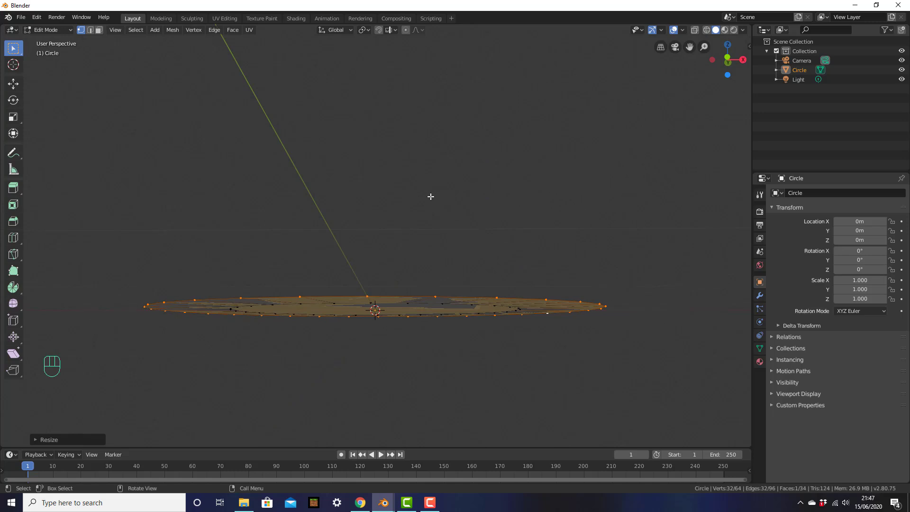
Inspect the widened disc from front, right and top views.
{"action": "key", "text": "KP_1"}
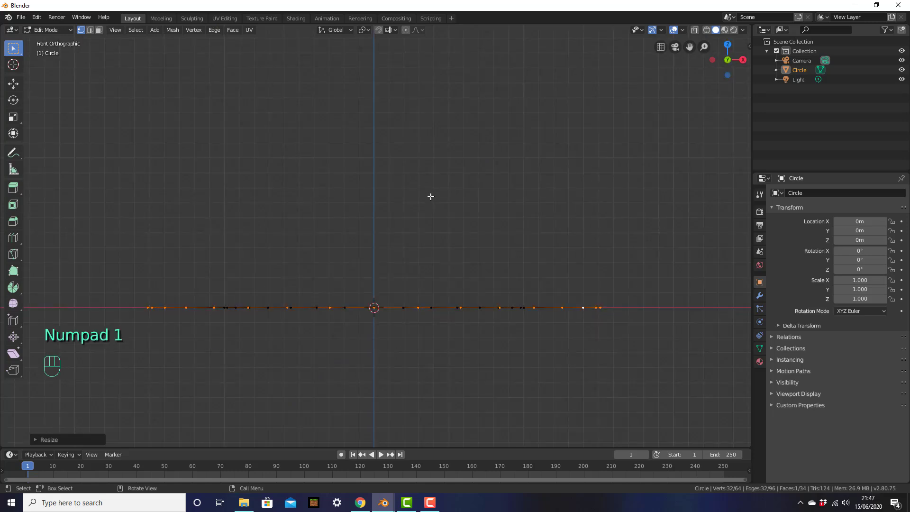
{"action": "middle_click_drag", "start_coordinate": [430, 195], "coordinate": [428, 209]}
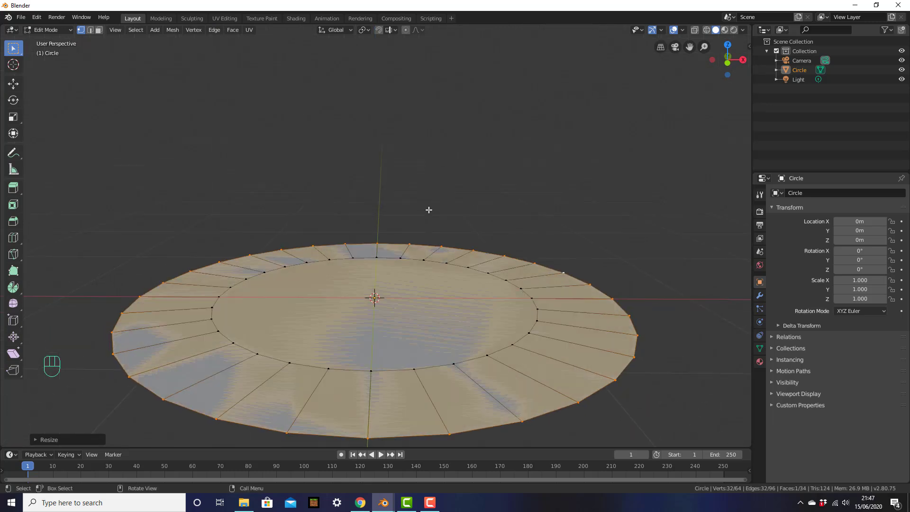
{"action": "key", "text": "KP_1"}
{"action": "key", "text": "KP_3"}
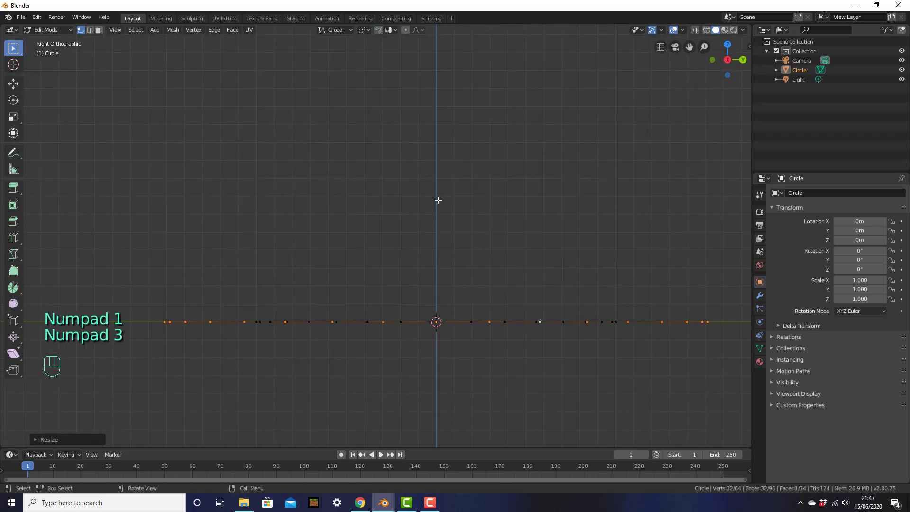
{"action": "middle_click_drag", "start_coordinate": [448, 216], "coordinate": [449, 231]}
{"action": "key", "text": "KP_7"}
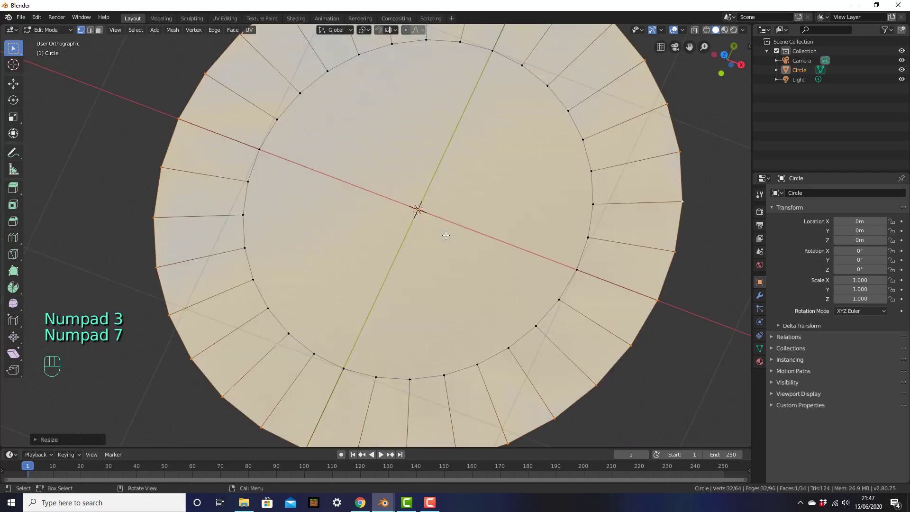
{"action": "scroll", "coordinate": [450, 232], "scroll_direction": "down", "scroll_amount": 3}
{"action": "middle_click_drag", "start_coordinate": [434, 205], "coordinate": [483, 232], "text": "shift"}
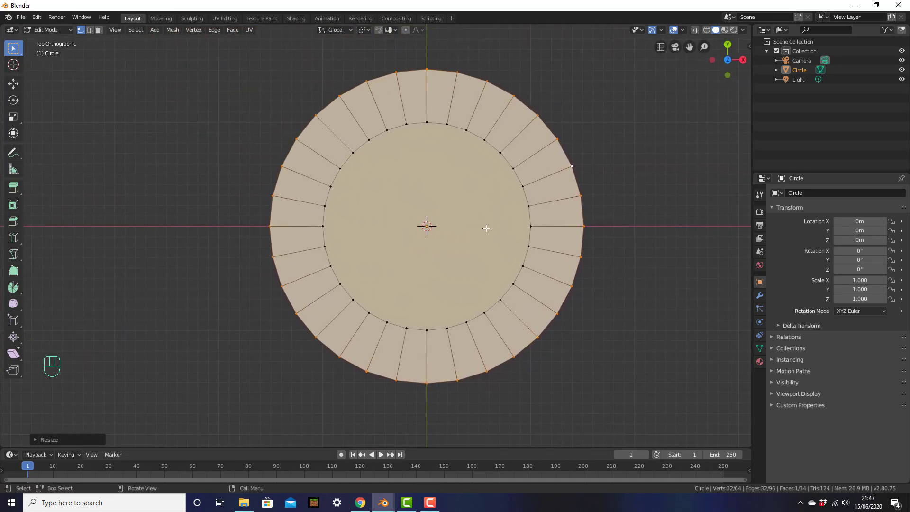
{"action": "key", "text": "KP_1"}
{"action": "middle_click_drag", "start_coordinate": [539, 226], "coordinate": [520, 272], "text": "shift"}
{"action": "middle_click_drag", "start_coordinate": [626, 343], "coordinate": [561, 260], "text": "shift"}
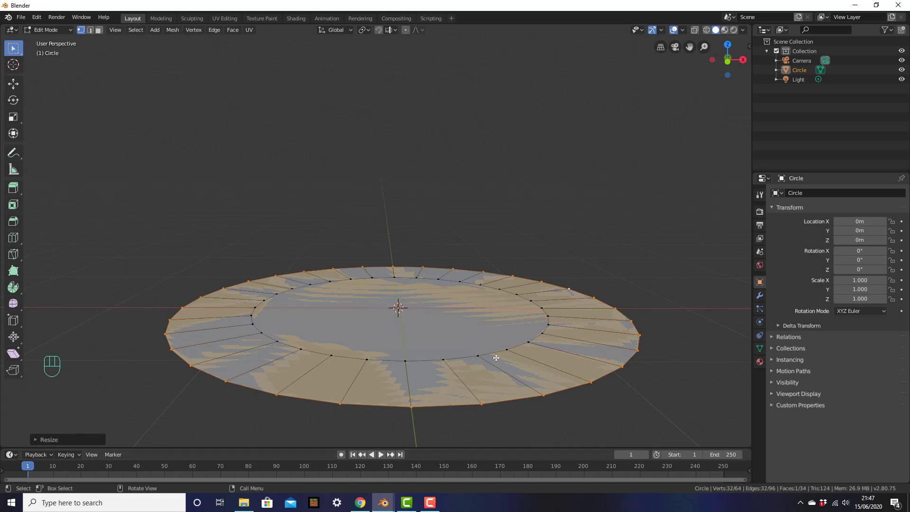
In front view, raise the selected outer ring straight up along Z to slope the pan's sides.
{"action": "key", "text": "KP_1"}
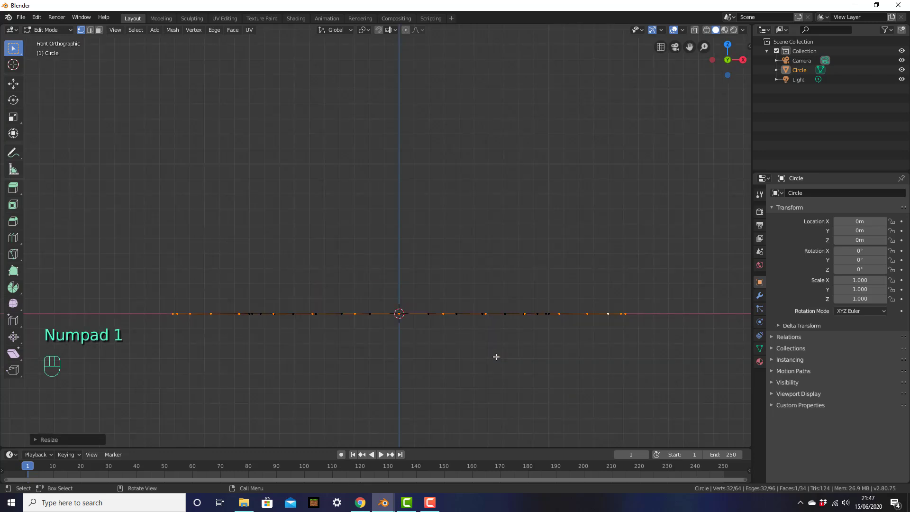
{"action": "key", "text": "g"}
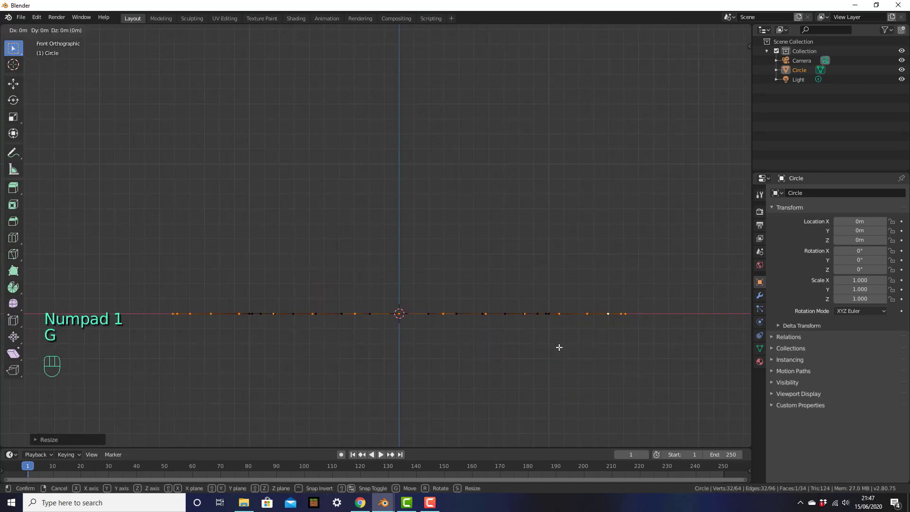
{"action": "key", "text": "z"}
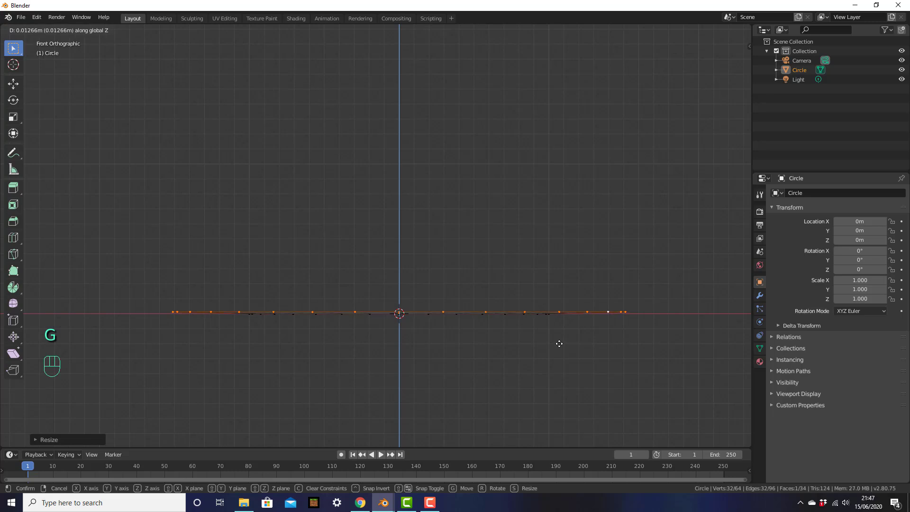
{"action": "left_click", "coordinate": [561, 293]}
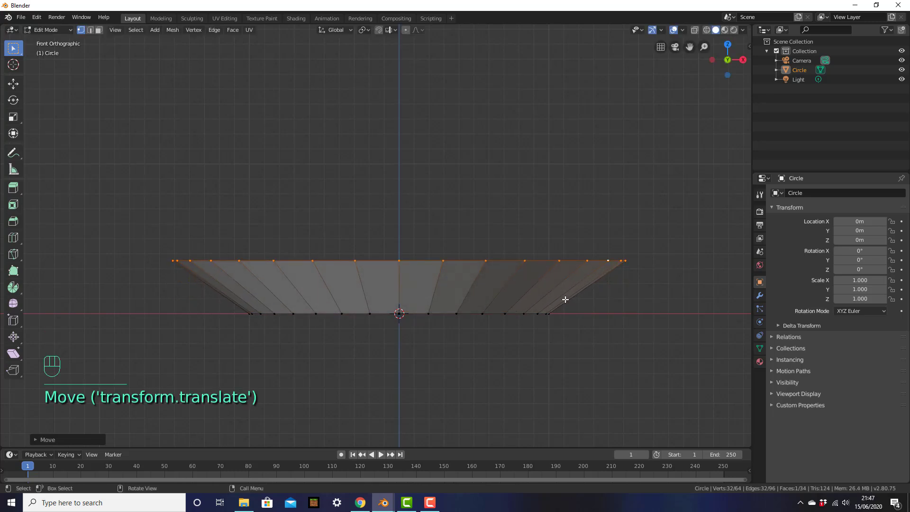
Orbit to a perspective view of the pan and switch to Face select mode.
{"action": "middle_click_drag", "start_coordinate": [587, 348], "coordinate": [550, 363]}
{"action": "scroll", "coordinate": [552, 346], "scroll_direction": "down", "scroll_amount": 2}
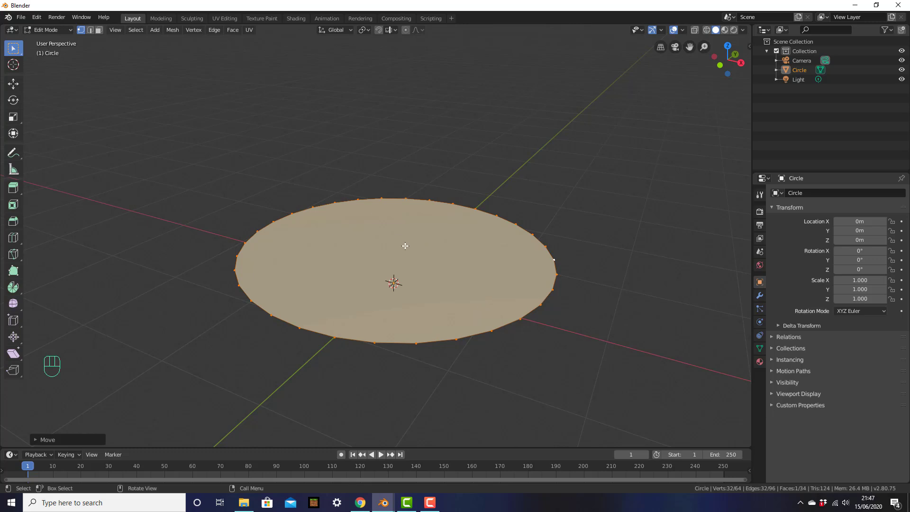
{"action": "left_click", "coordinate": [100, 34]}
{"action": "middle_click_drag", "start_coordinate": [416, 315], "coordinate": [426, 305]}
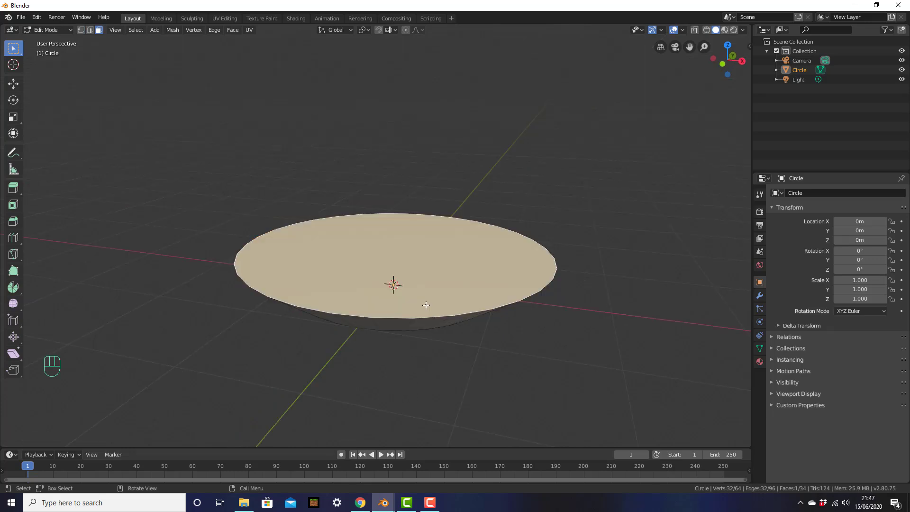
Delete the top cap face so the pan is open.
{"action": "key", "text": "x"}
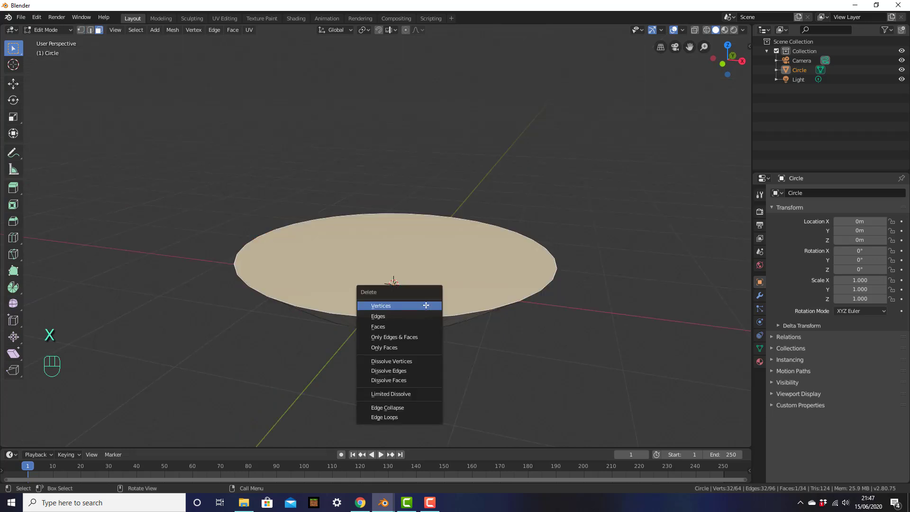
{"action": "left_click", "coordinate": [414, 326]}
{"action": "middle_click_drag", "start_coordinate": [414, 326], "coordinate": [388, 331]}
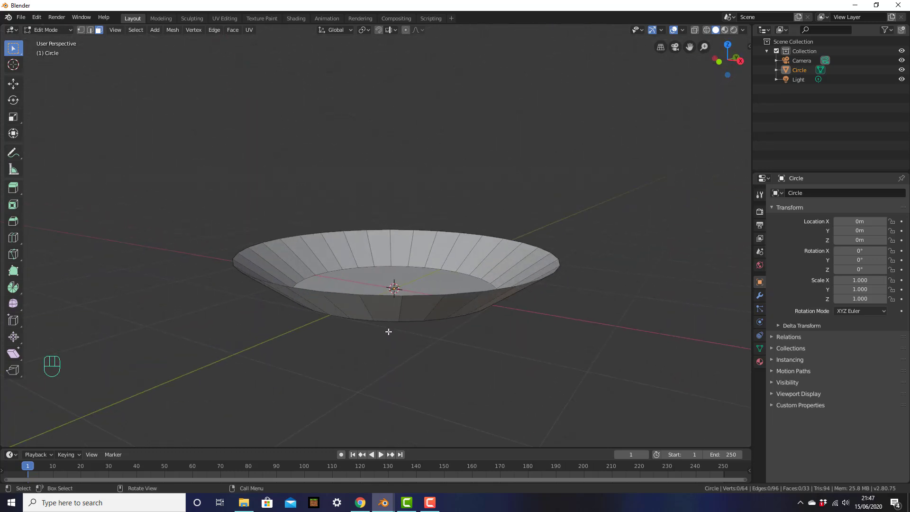
Switch to Vertex select mode and Alt-select the bowl's outer rim loop.
{"action": "left_click", "coordinate": [81, 30]}
{"action": "middle_click_drag", "start_coordinate": [566, 232], "coordinate": [520, 221]}
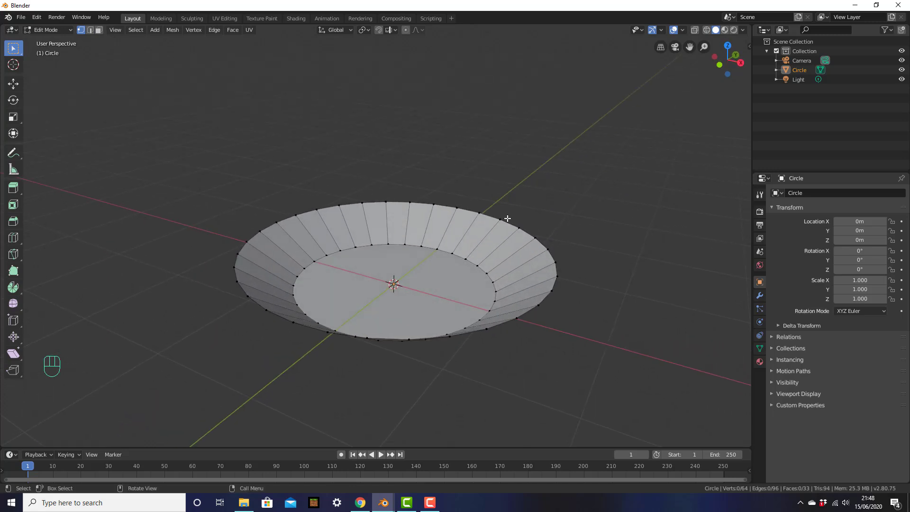
{"action": "left_click", "coordinate": [537, 238], "text": "alt"}
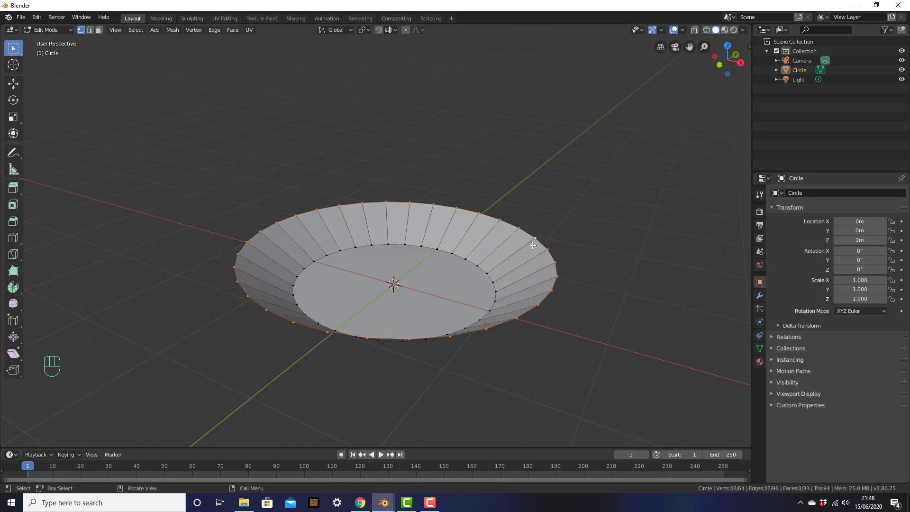
In front view, lower the selected rim slightly along Z.
{"action": "key", "text": "KP_1"}
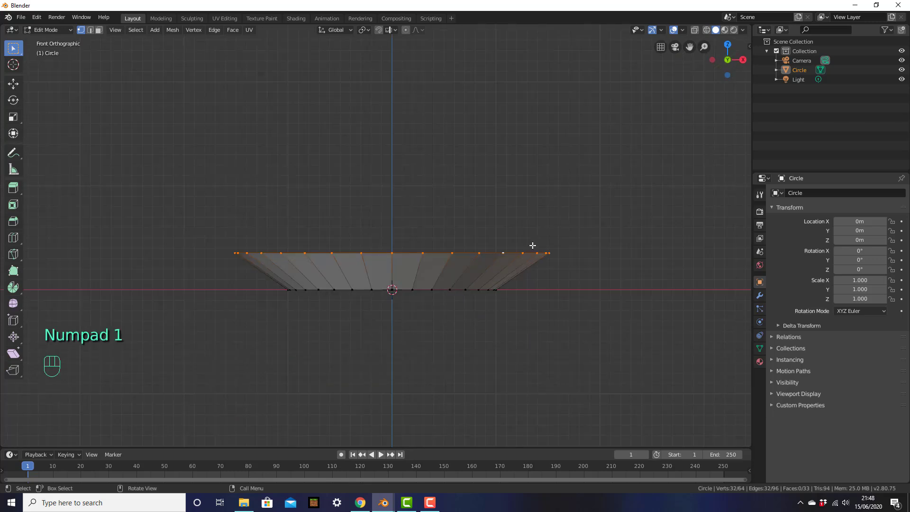
{"action": "middle_click_drag", "start_coordinate": [524, 244], "coordinate": [536, 271], "text": "shift"}
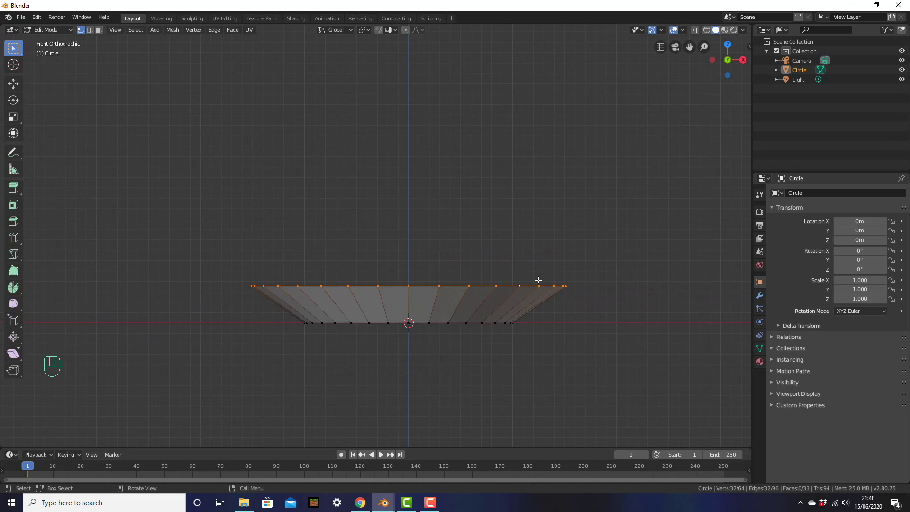
{"action": "key", "text": "g"}
{"action": "key", "text": "z"}
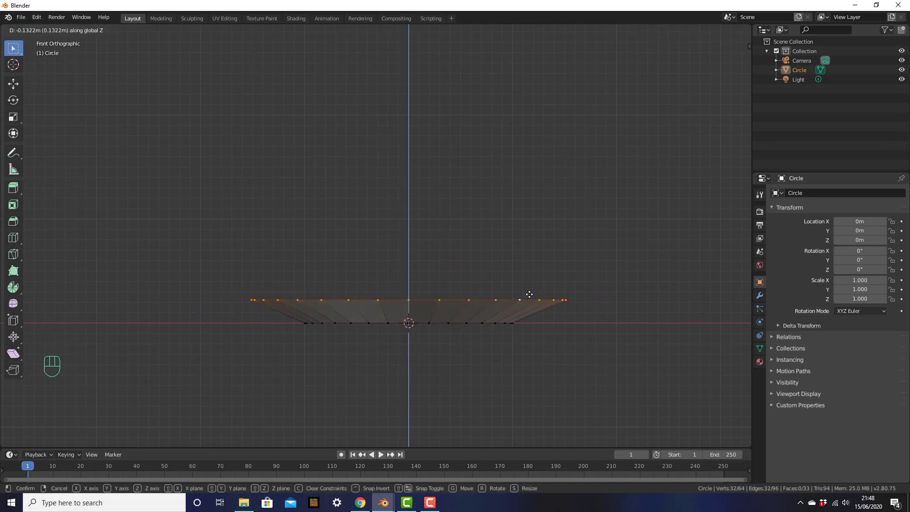
{"action": "left_click", "coordinate": [530, 295]}
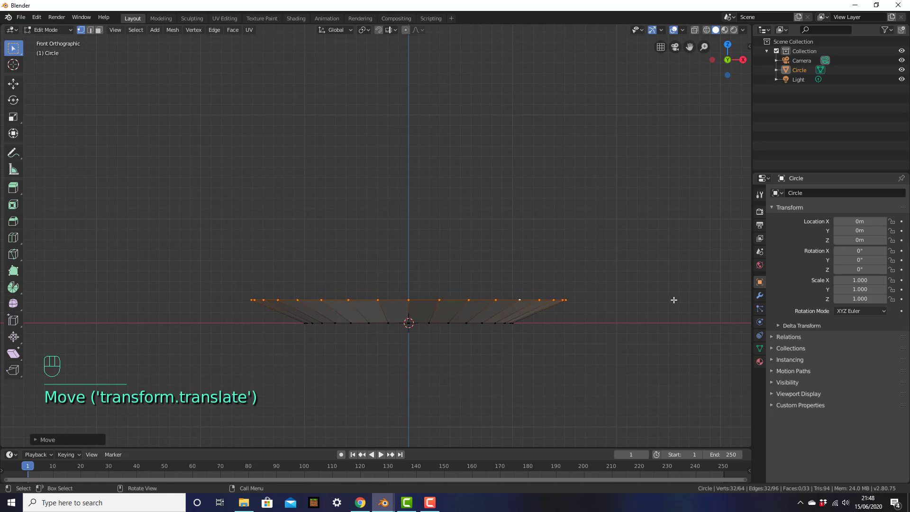
Extrude the rim loop straight up and scale the new ring outward.
{"action": "key", "text": "e"}
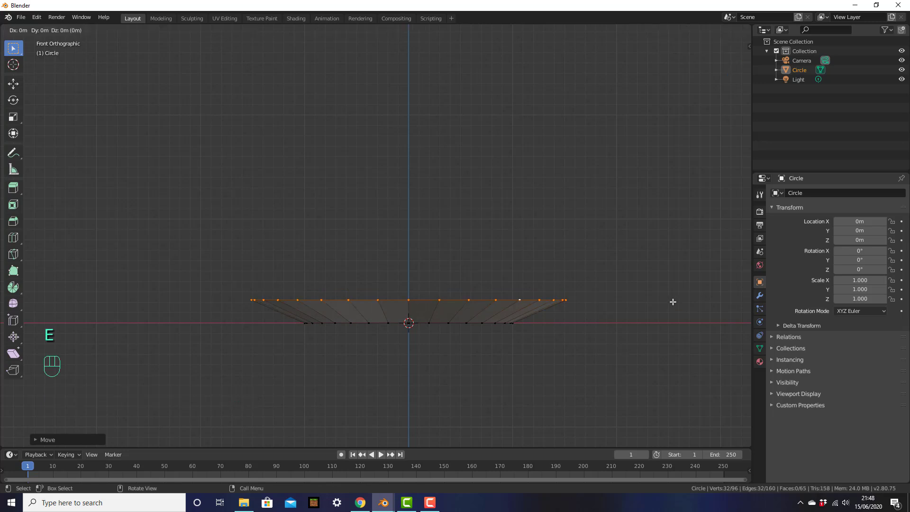
{"action": "key", "text": "z"}
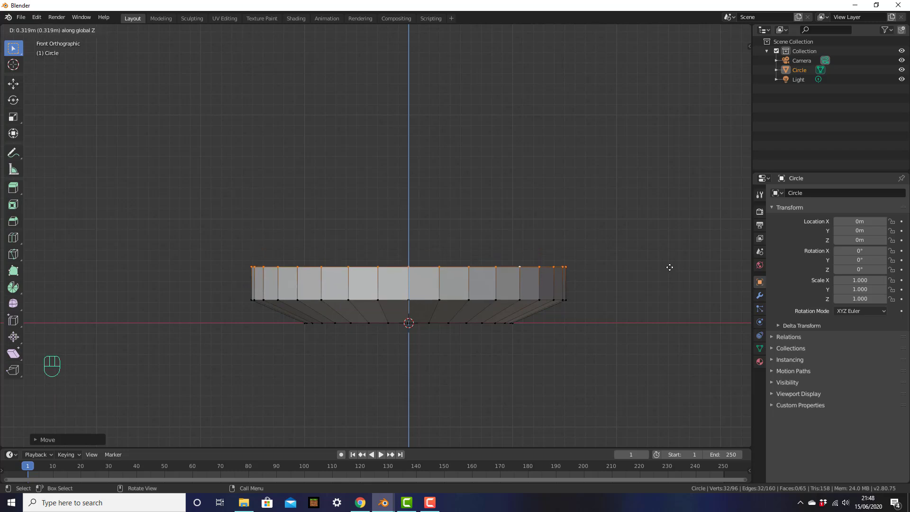
{"action": "left_click", "coordinate": [668, 266]}
{"action": "key", "text": "s"}
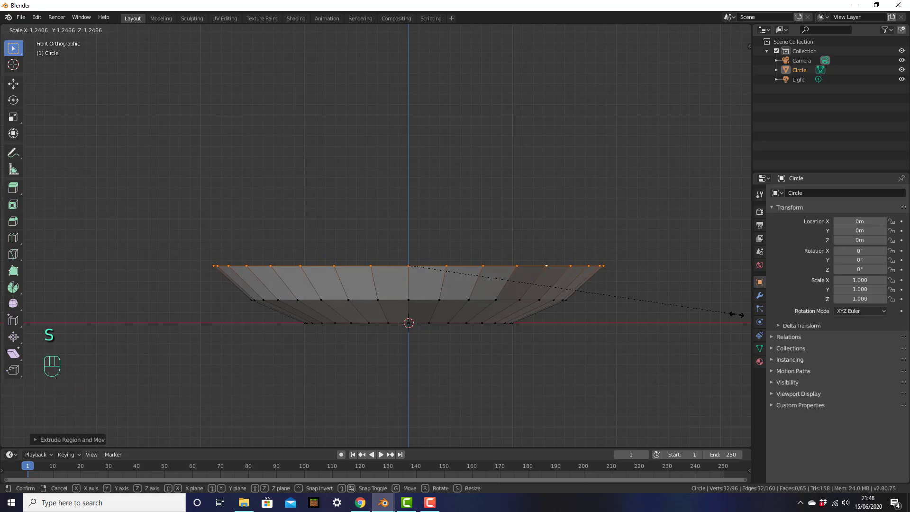
{"action": "left_click", "coordinate": [679, 266]}
{"action": "middle_click_drag", "start_coordinate": [677, 265], "coordinate": [676, 302], "text": "shift"}
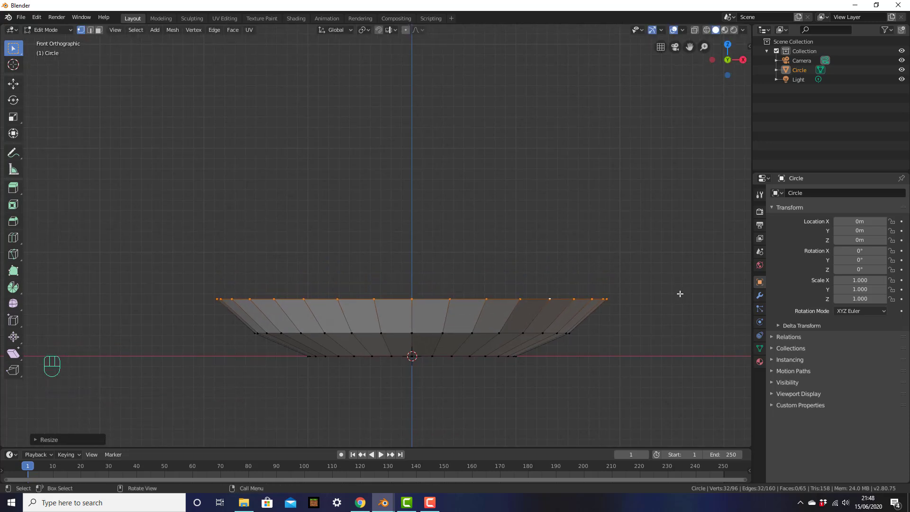
Extrude a second ring upward, widen it, and lower it slightly along Z.
{"action": "key", "text": "e"}
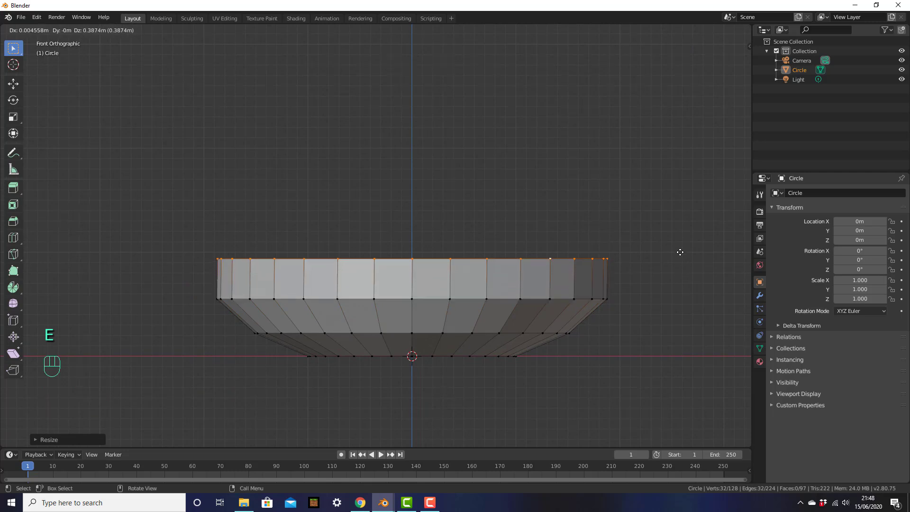
{"action": "left_click", "coordinate": [681, 237]}
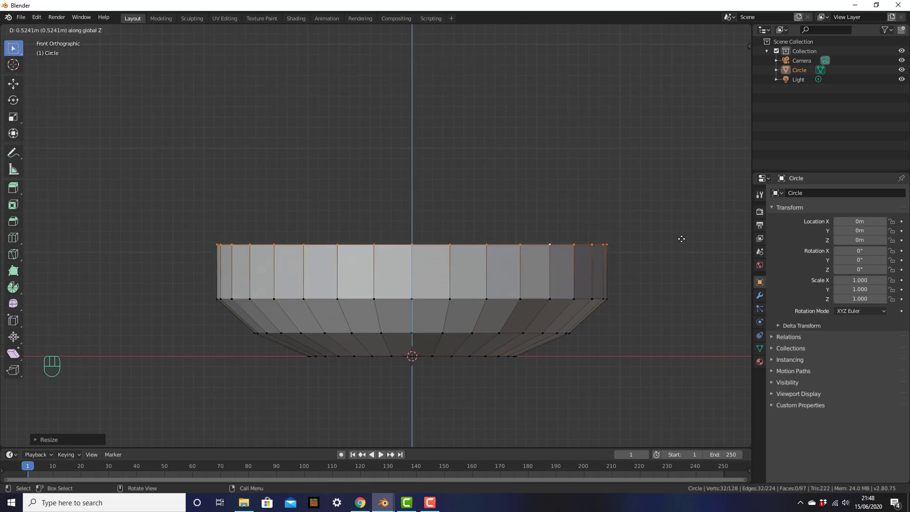
{"action": "key", "text": "s"}
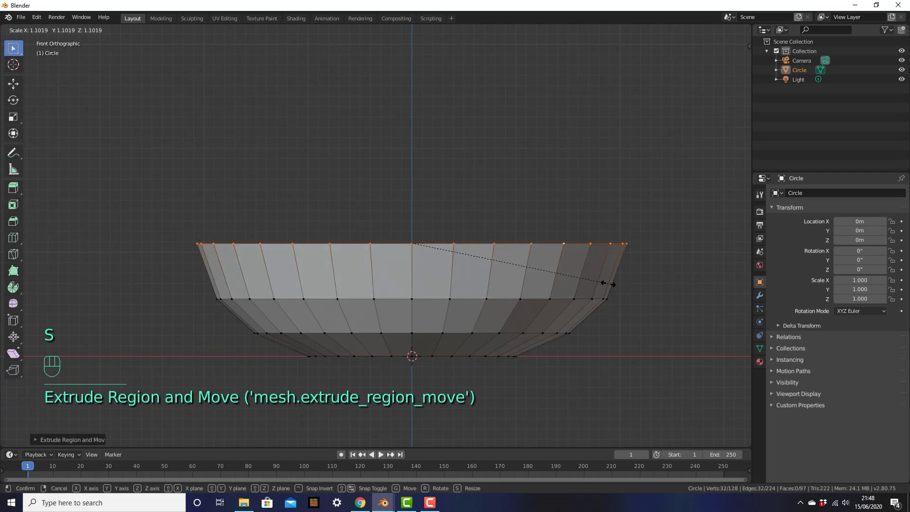
{"action": "left_click", "coordinate": [608, 285]}
{"action": "key", "text": "g"}
{"action": "key", "text": "z"}
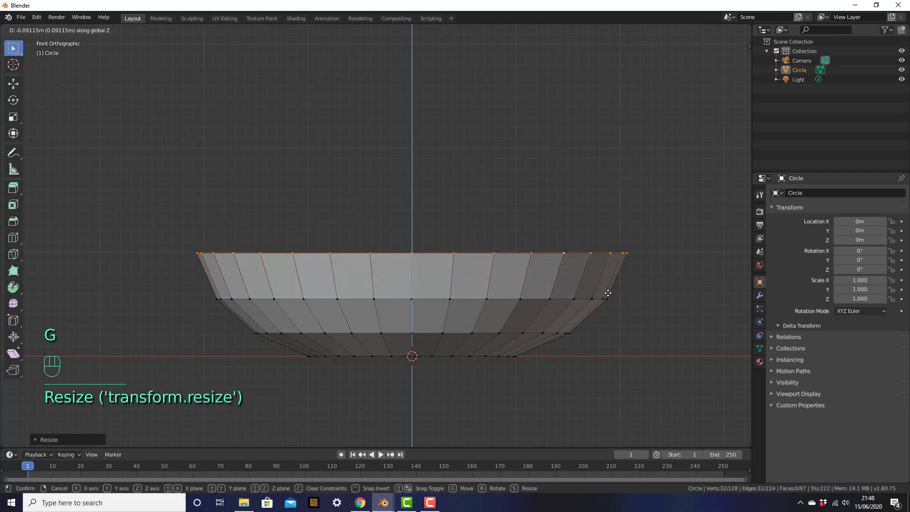
{"action": "left_click", "coordinate": [608, 291]}
{"action": "middle_click_drag", "start_coordinate": [607, 284], "coordinate": [711, 246]}
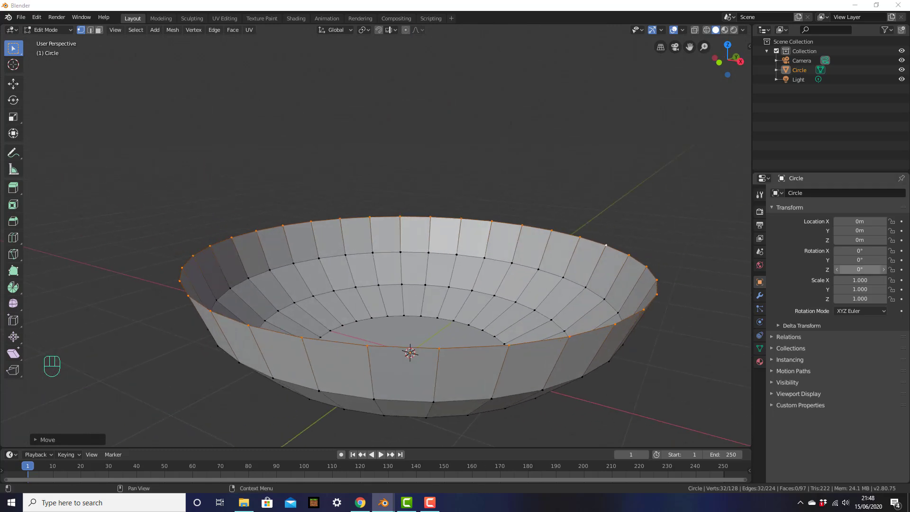
Adjust the top ring's height, extrude and flare a third ring, then deselect all.
{"action": "key", "text": "KP_1"}
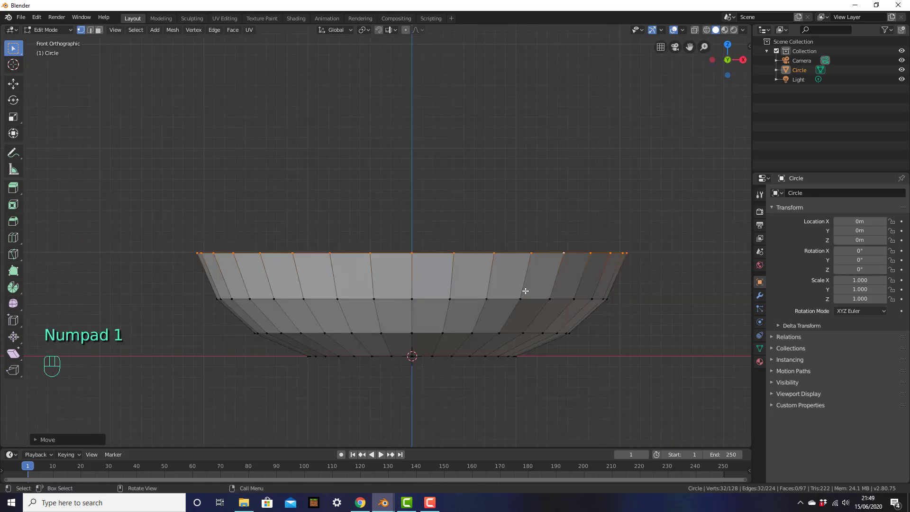
{"action": "key", "text": "g"}
{"action": "key", "text": "z"}
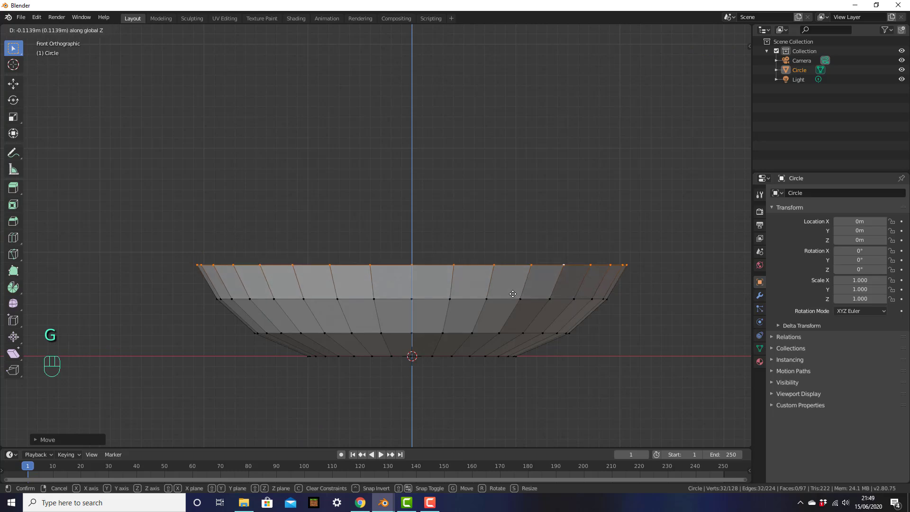
{"action": "left_click", "coordinate": [513, 296]}
{"action": "key", "text": "e"}
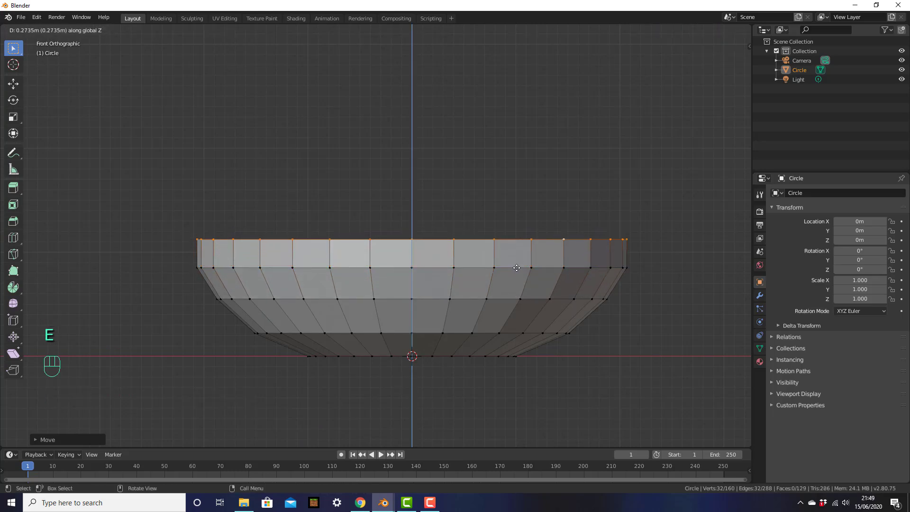
{"action": "left_click", "coordinate": [517, 268]}
{"action": "key", "text": "s"}
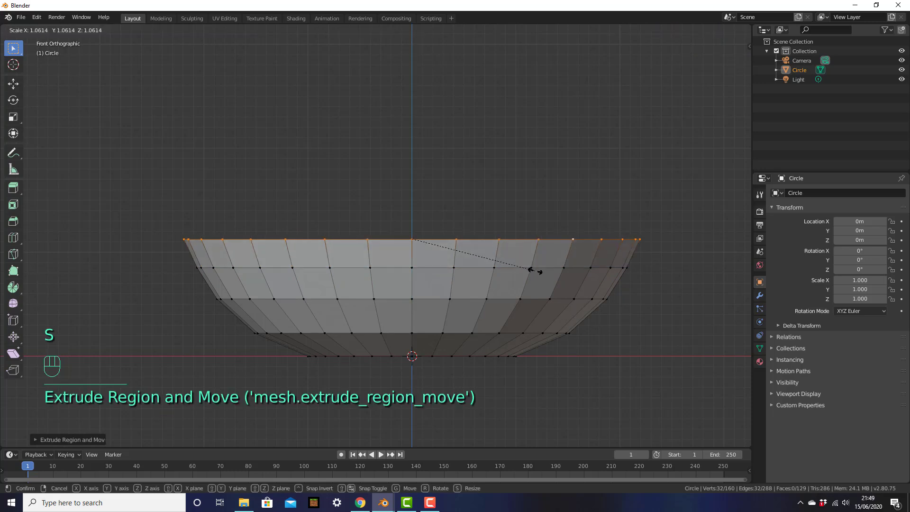
{"action": "left_click", "coordinate": [532, 271]}
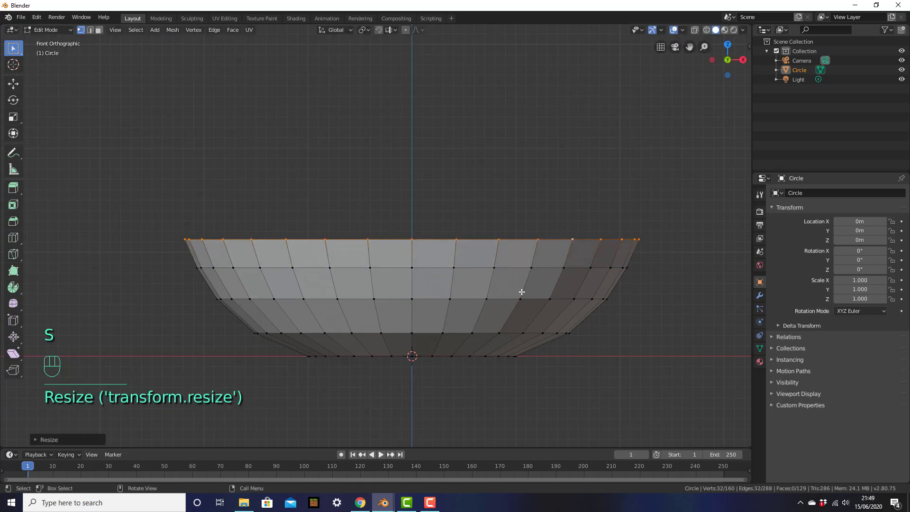
{"action": "left_click", "coordinate": [673, 285]}
{"action": "middle_click_drag", "start_coordinate": [673, 266], "coordinate": [645, 300]}
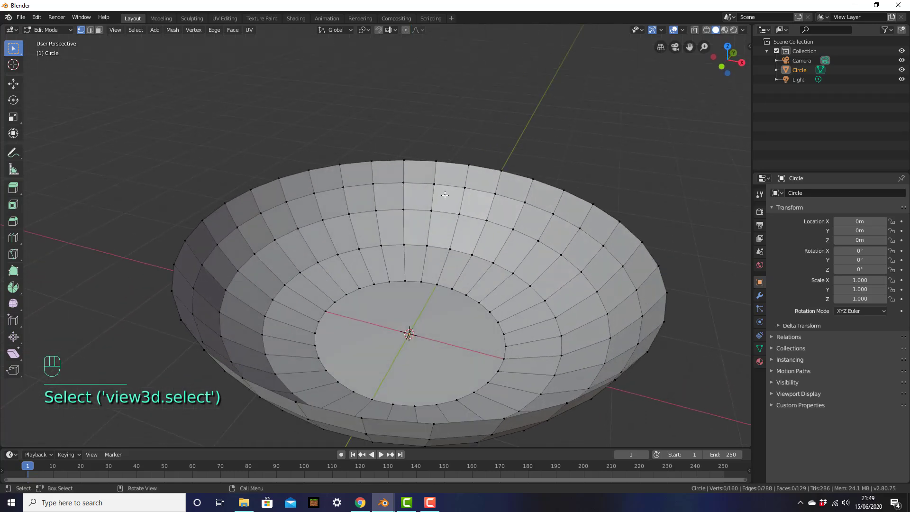
{"action": "scroll", "coordinate": [492, 290], "scroll_direction": "down", "scroll_amount": 3}
{"action": "middle_click_drag", "start_coordinate": [491, 290], "coordinate": [569, 309]}
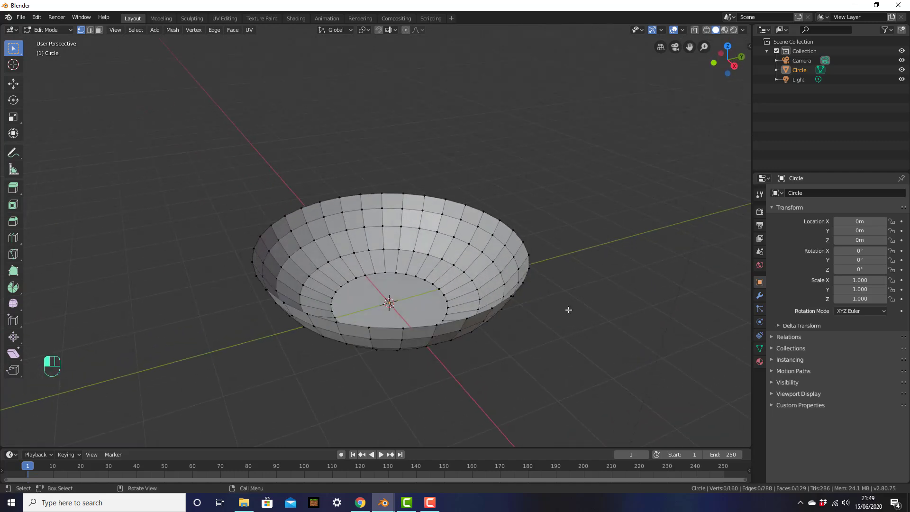
{"action": "middle_click_drag", "start_coordinate": [438, 299], "coordinate": [489, 263]}
{"action": "scroll", "coordinate": [478, 334], "scroll_direction": "up", "scroll_amount": 3}
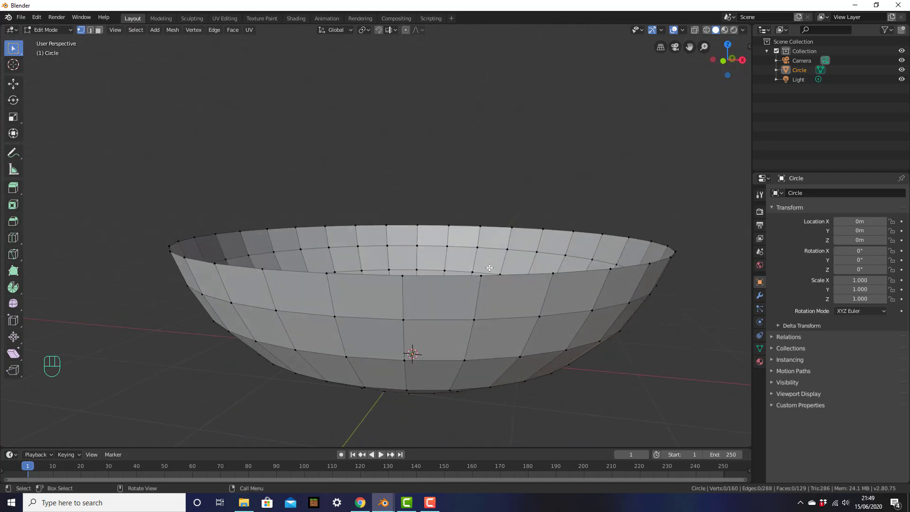
{"action": "key", "text": "KP_1"}
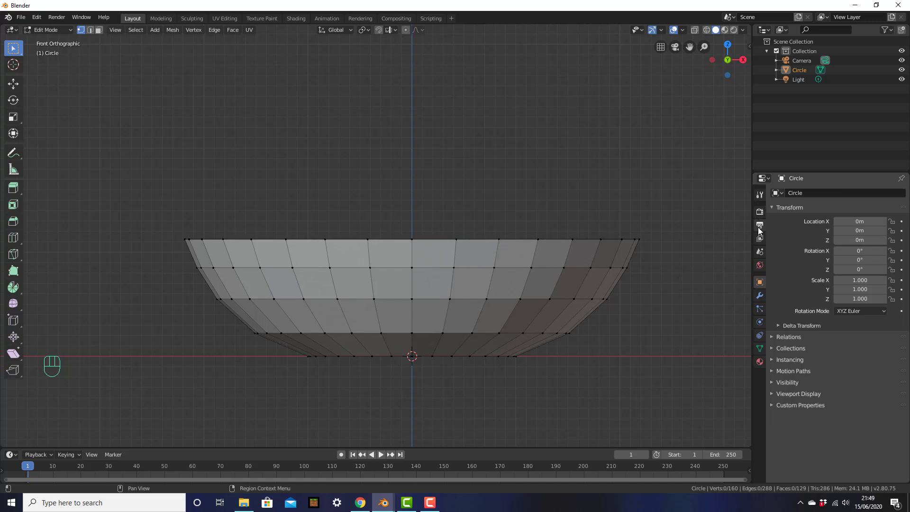
Add a Solidify modifier to the pan body from the Modifier tab.
{"action": "left_click", "coordinate": [759, 296]}
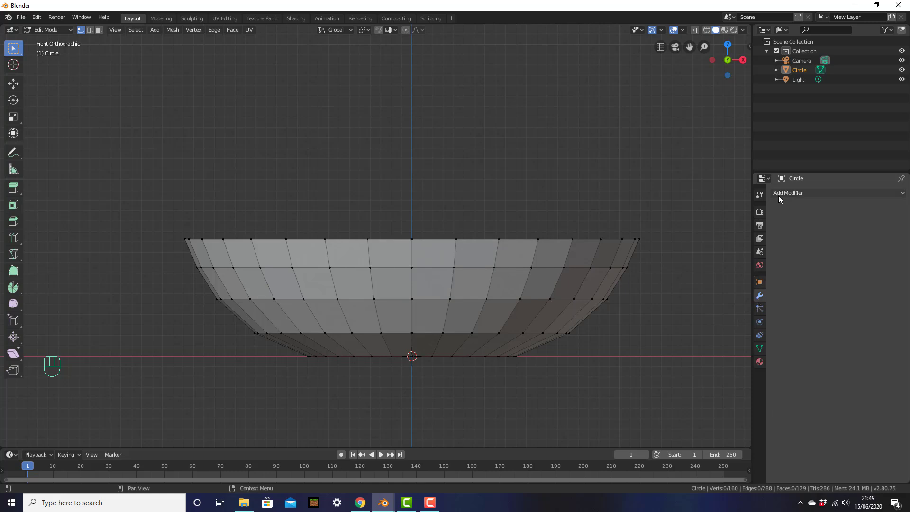
{"action": "left_click", "coordinate": [811, 194]}
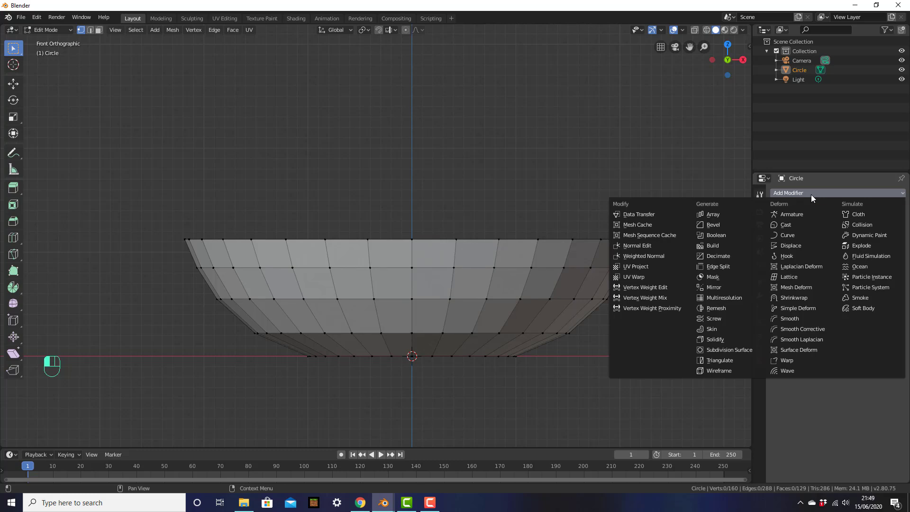
{"action": "left_click", "coordinate": [716, 340]}
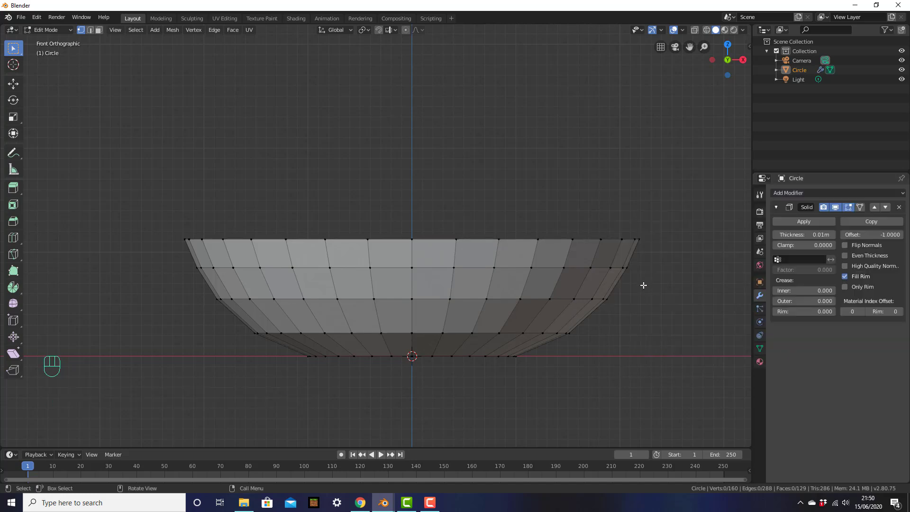
{"action": "middle_click_drag", "start_coordinate": [640, 283], "coordinate": [544, 252]}
{"action": "scroll", "coordinate": [644, 281], "scroll_direction": "up", "scroll_amount": 2}
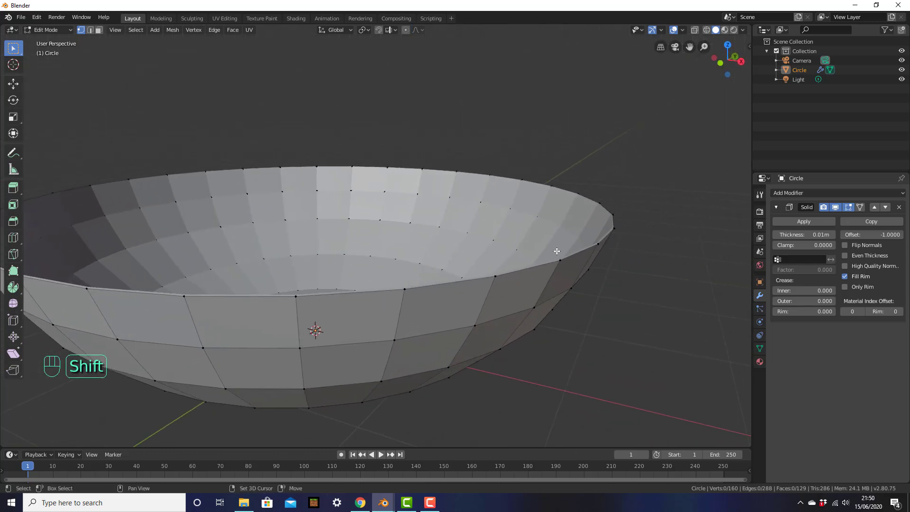
{"action": "scroll", "coordinate": [605, 264], "scroll_direction": "up", "scroll_amount": 3}
{"action": "middle_click_drag", "start_coordinate": [605, 264], "coordinate": [618, 259], "text": "shift"}
{"action": "scroll", "coordinate": [617, 259], "scroll_direction": "up", "scroll_amount": 1}
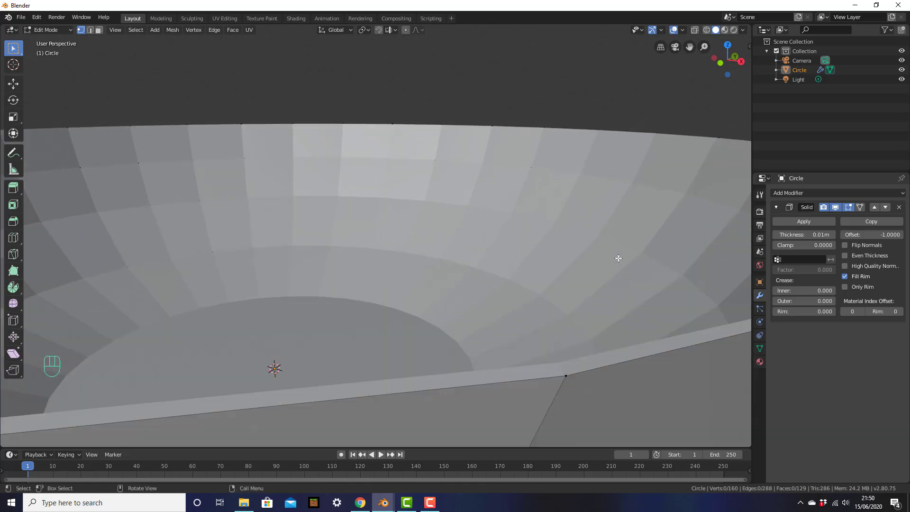
{"action": "scroll", "coordinate": [612, 355], "scroll_direction": "down", "scroll_amount": 1}
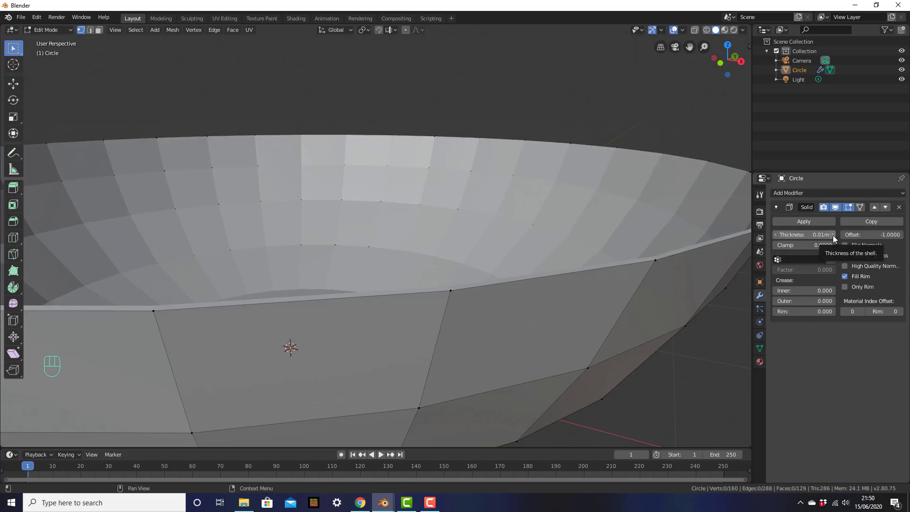
Try different Solidify thicknesses and settle on 0.05m, inspecting the bowl's rim.
{"action": "left_click", "coordinate": [799, 234]}
{"action": "left_click_drag", "start_coordinate": [799, 234], "coordinate": [830, 236]}
{"action": "left_click", "coordinate": [833, 234]}
{"action": "left_click", "coordinate": [833, 234]}
{"action": "left_click", "coordinate": [833, 234]}
{"action": "left_click", "coordinate": [833, 234]}
{"action": "left_click", "coordinate": [776, 234]}
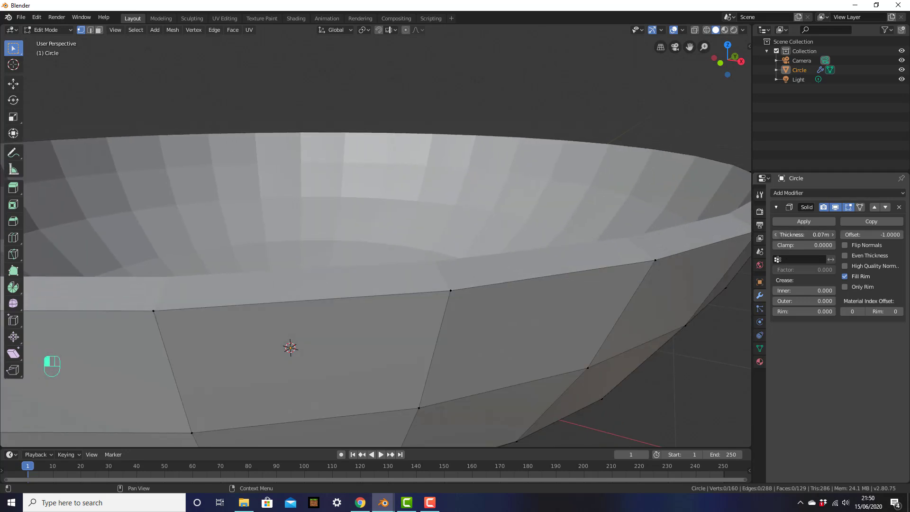
{"action": "left_click", "coordinate": [776, 234]}
{"action": "left_click_drag", "start_coordinate": [776, 234], "coordinate": [774, 234]}
{"action": "scroll", "coordinate": [568, 243], "scroll_direction": "down", "scroll_amount": 1}
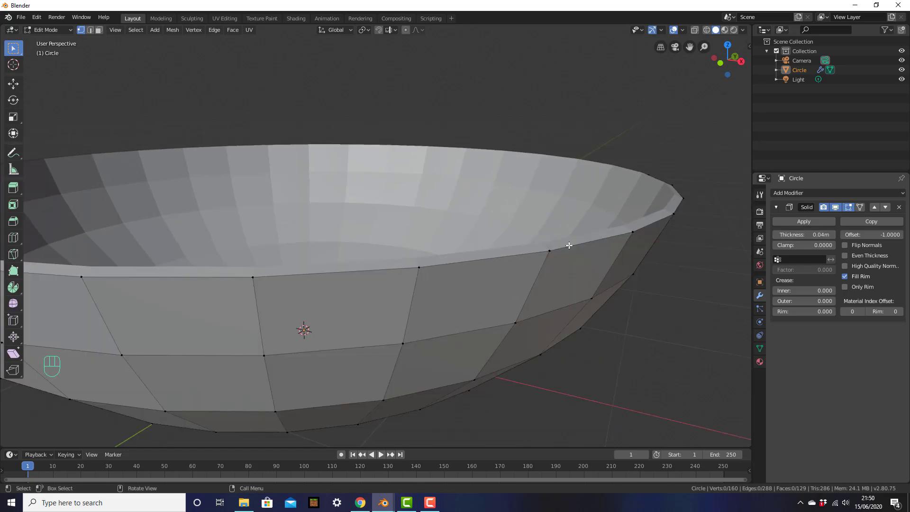
{"action": "middle_click_drag", "start_coordinate": [585, 230], "coordinate": [540, 252]}
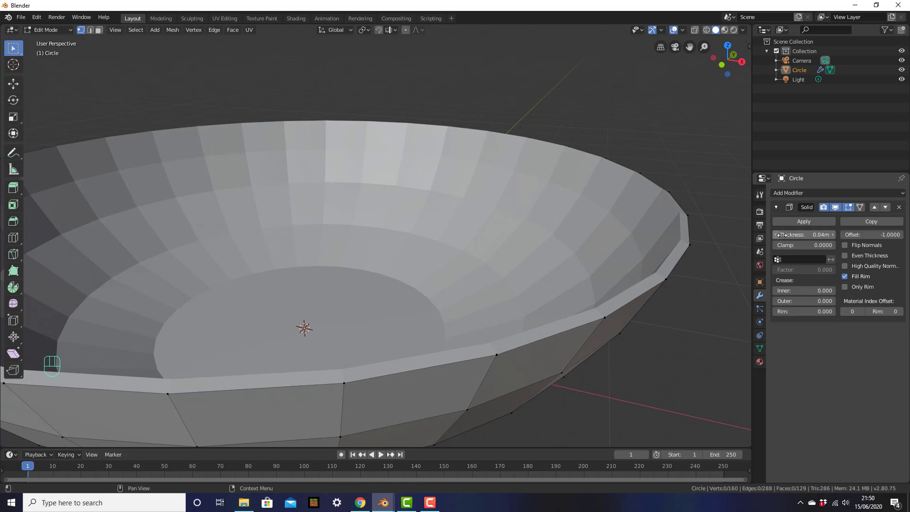
{"action": "left_click", "coordinate": [832, 234]}
{"action": "mouse_move", "coordinate": [628, 258]}
{"action": "middle_mouse_down"}
{"action": "mouse_move", "coordinate": [632, 246]}
{"action": "mouse_move", "coordinate": [661, 247]}
{"action": "mouse_move", "coordinate": [614, 256]}
{"action": "middle_mouse_up"}
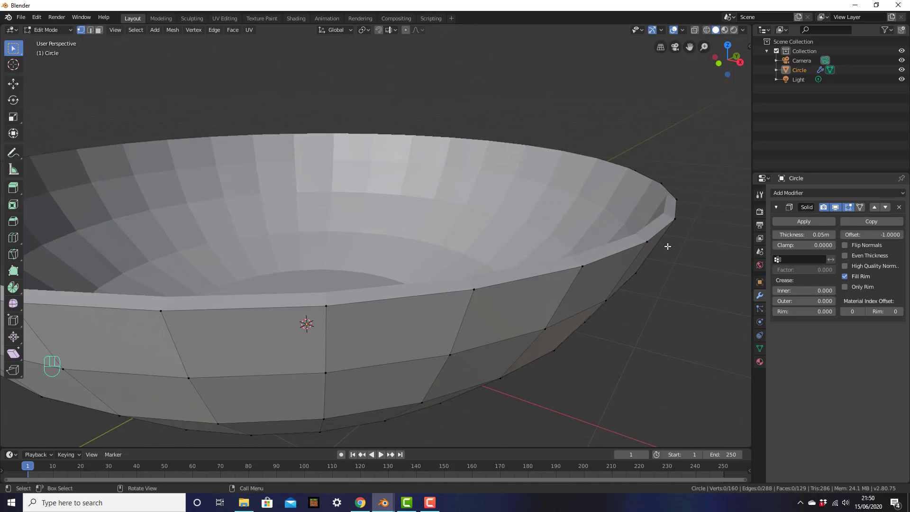
{"action": "middle_click_drag", "start_coordinate": [592, 236], "coordinate": [587, 278]}
Select a single rim vertex and start moving it, then cancel the move.
{"action": "left_click", "coordinate": [581, 234]}
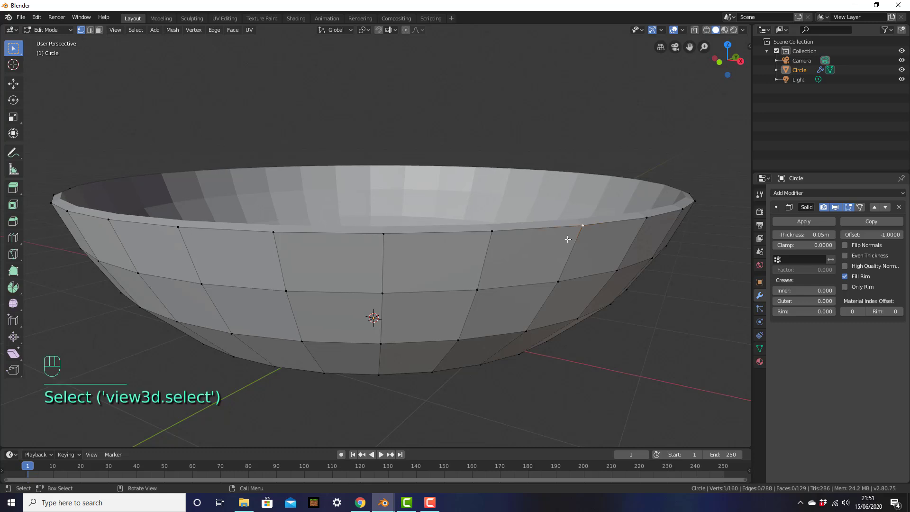
{"action": "key", "text": "g"}
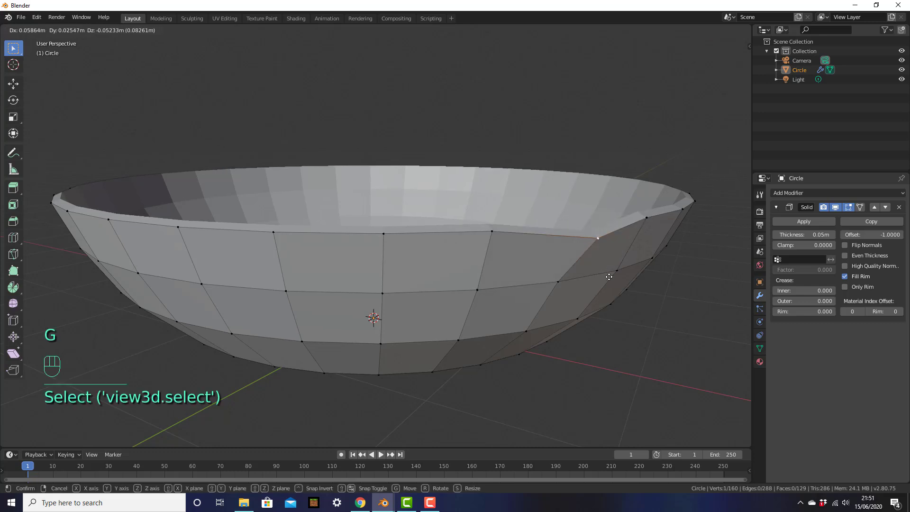
{"action": "right_click", "coordinate": [567, 248]}
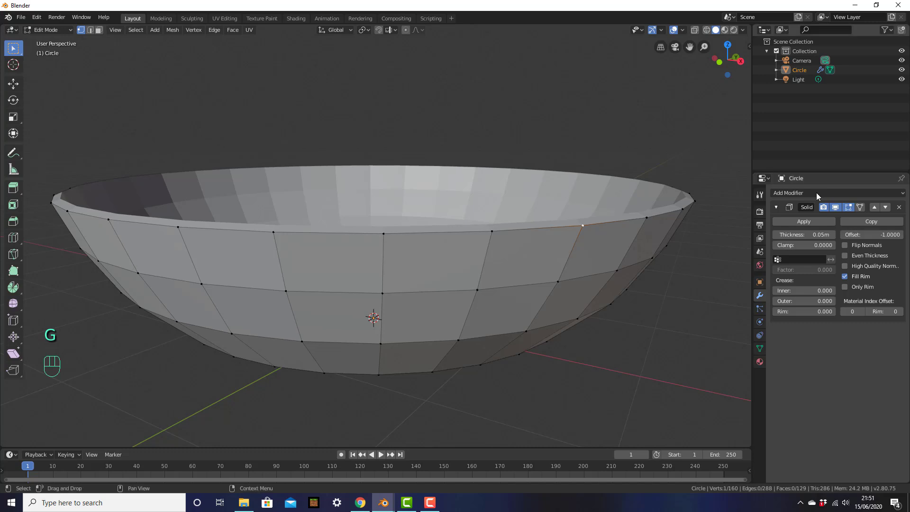
{"action": "middle_click_drag", "start_coordinate": [536, 234], "coordinate": [538, 252]}
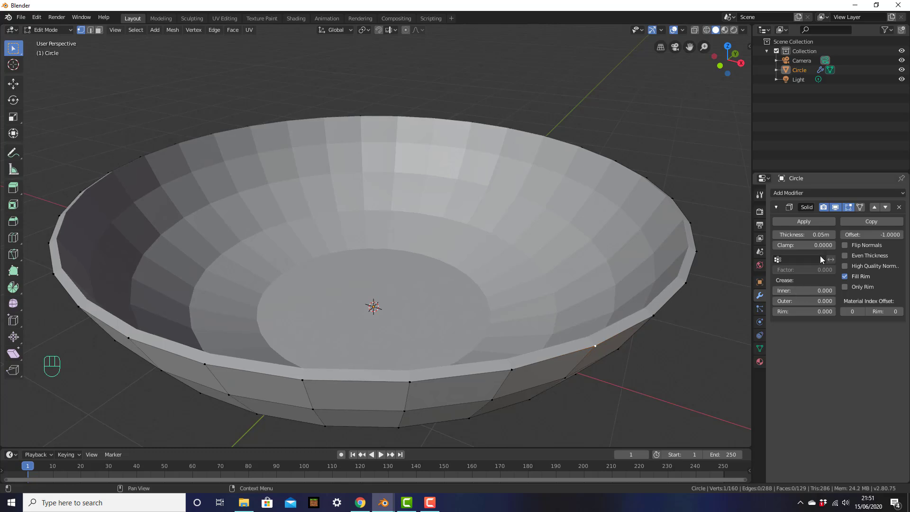
Keep thickness at 0.05m, undo removing Solidify, and try Apply, which Edit Mode refuses.
{"action": "left_click", "coordinate": [833, 236]}
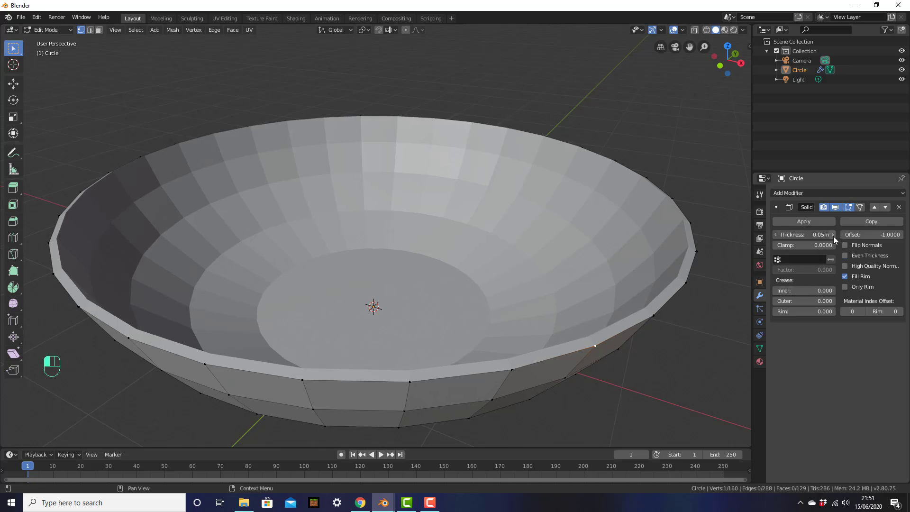
{"action": "left_click", "coordinate": [775, 234]}
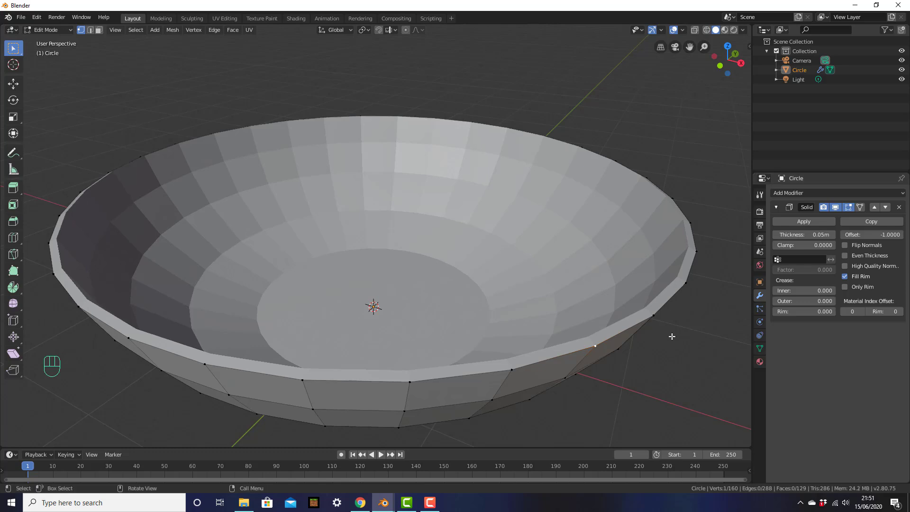
{"action": "left_click", "coordinate": [899, 208]}
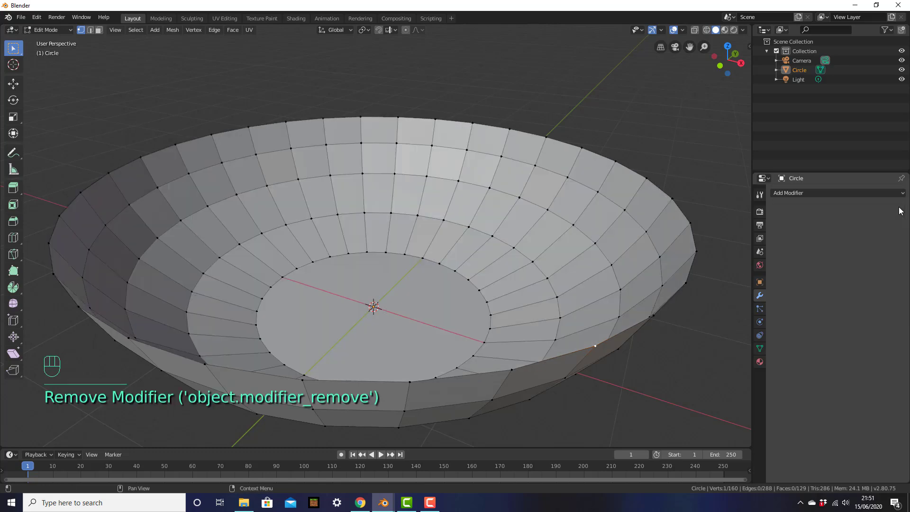
{"action": "key", "text": "ctrl+z"}
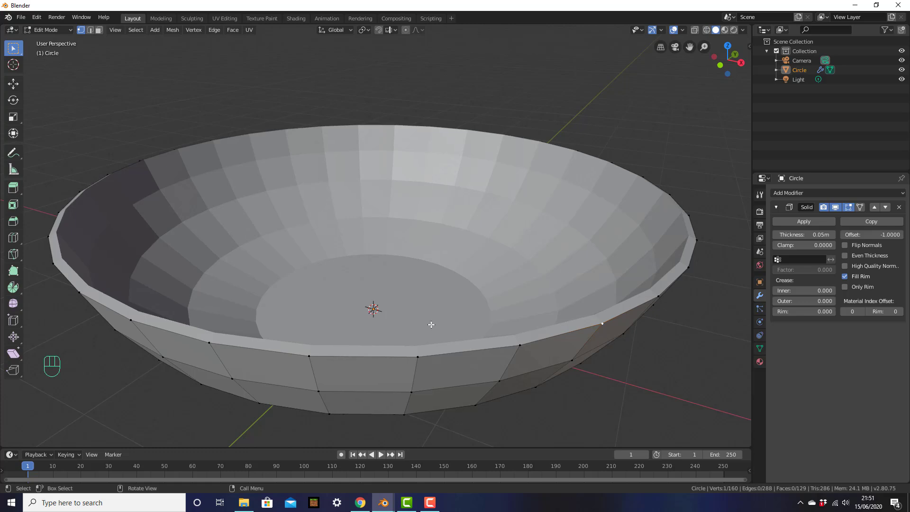
{"action": "left_click", "coordinate": [807, 222]}
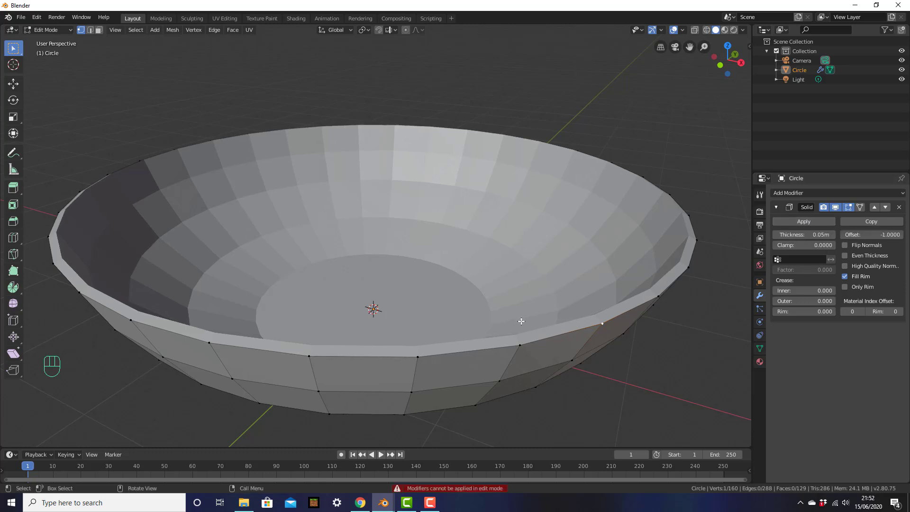
Apply the Solidify modifier in Object Mode, then return to Edit Mode in front view.
{"action": "key", "text": "Tab"}
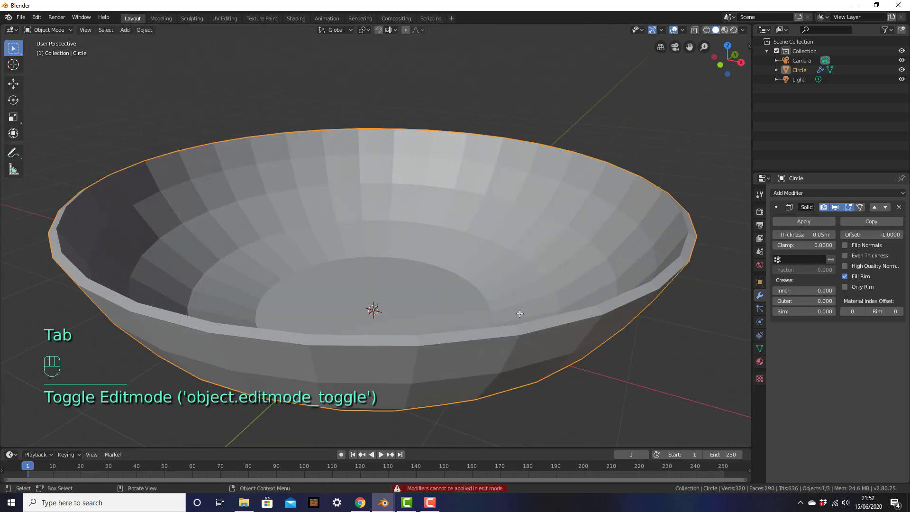
{"action": "scroll", "coordinate": [520, 330], "scroll_direction": "down", "scroll_amount": 3}
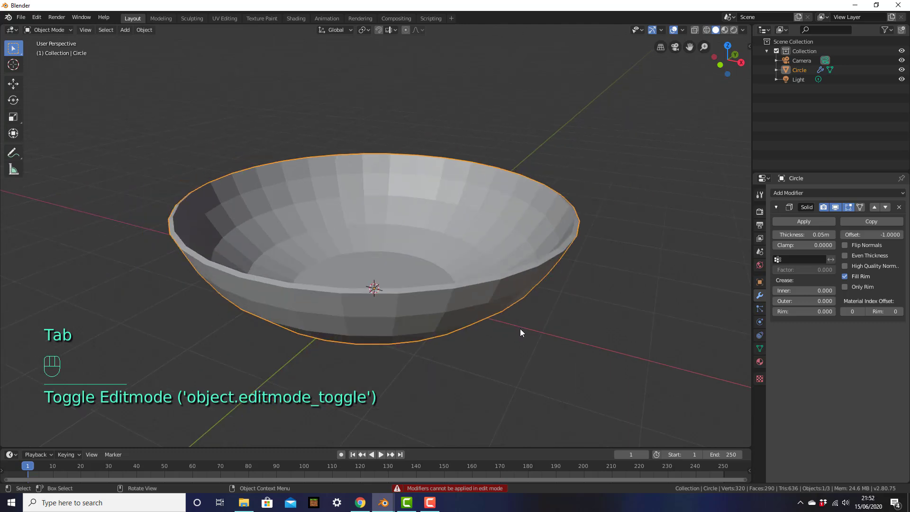
{"action": "left_click", "coordinate": [805, 220]}
{"action": "key", "text": "Tab"}
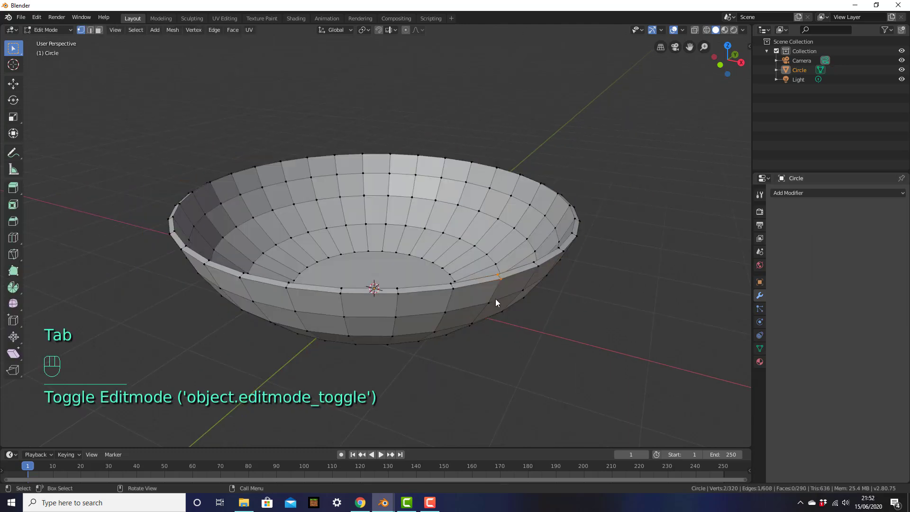
{"action": "middle_click_drag", "start_coordinate": [499, 290], "coordinate": [500, 304]}
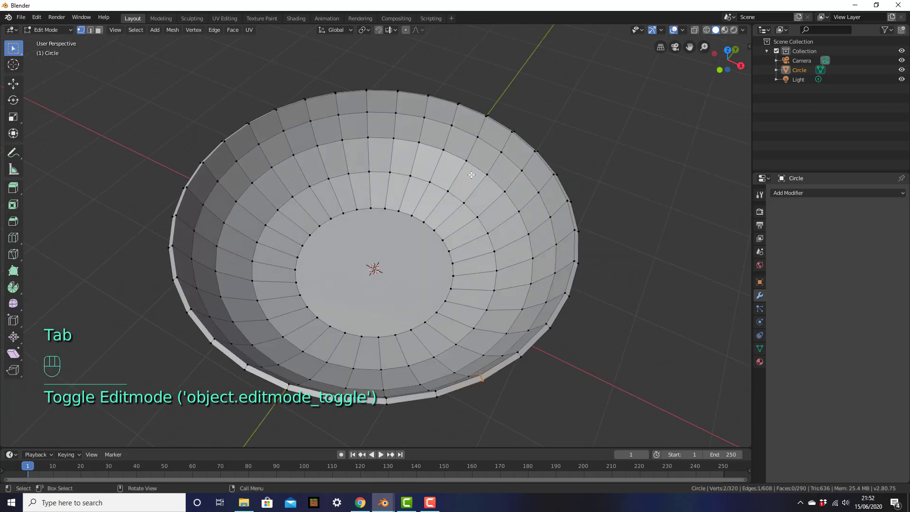
{"action": "middle_click_drag", "start_coordinate": [361, 214], "coordinate": [458, 294]}
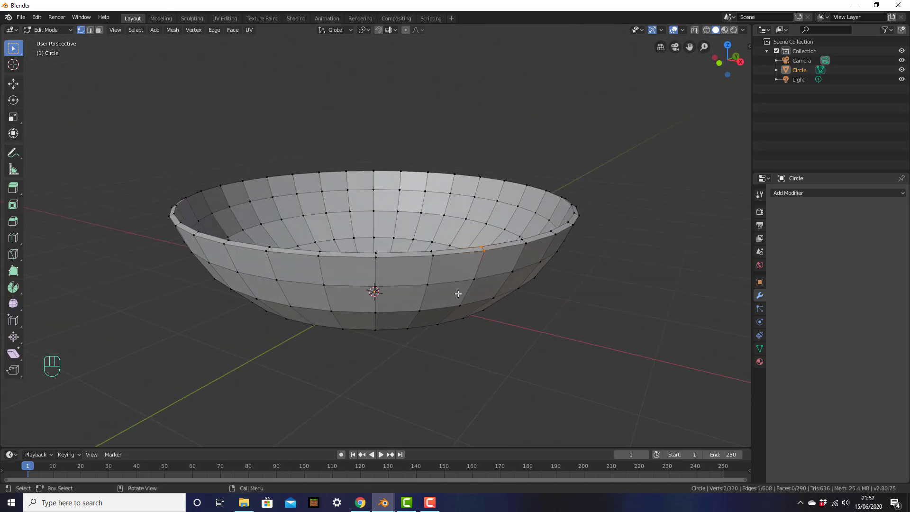
{"action": "key", "text": "KP_1"}
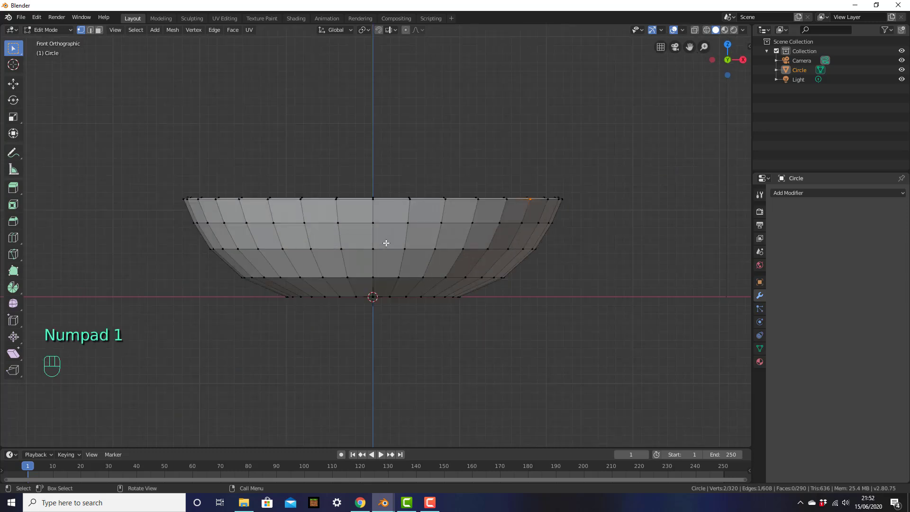
Frame the bowl in front view and drag-select the vertices along its top edge.
{"action": "middle_click_drag", "start_coordinate": [386, 243], "coordinate": [429, 283], "text": "shift"}
{"action": "scroll", "coordinate": [430, 282], "scroll_direction": "up", "scroll_amount": 7}
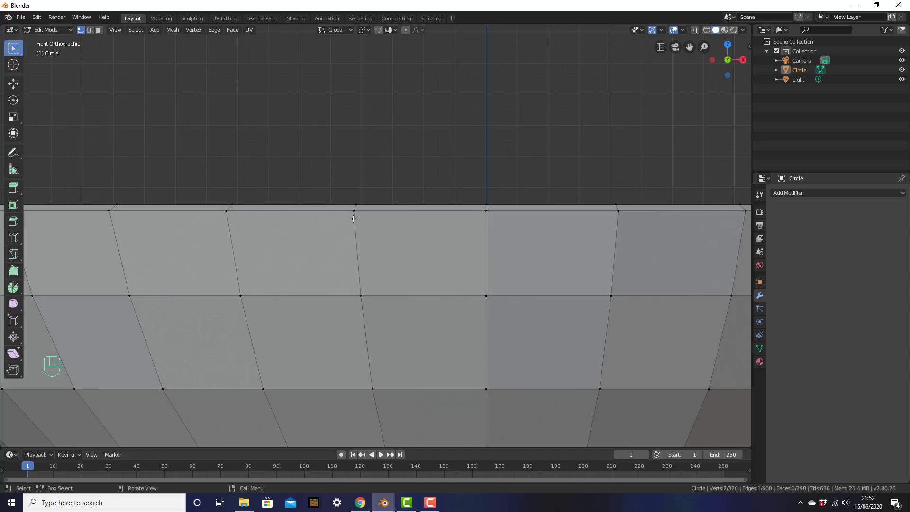
{"action": "middle_click_drag", "start_coordinate": [432, 205], "coordinate": [427, 236]}
{"action": "scroll", "coordinate": [427, 236], "scroll_direction": "down", "scroll_amount": 2}
{"action": "key", "text": "KP_1"}
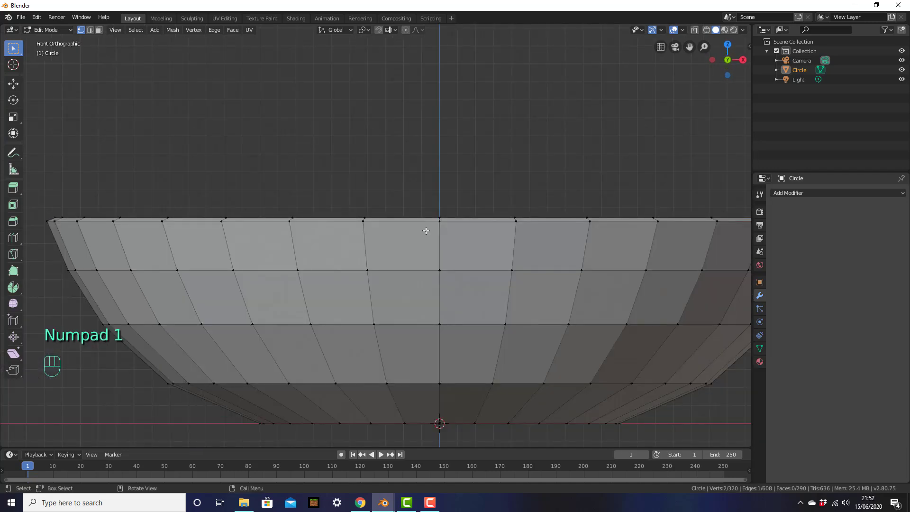
{"action": "middle_click_drag", "start_coordinate": [513, 251], "coordinate": [453, 243], "text": "shift"}
{"action": "scroll", "coordinate": [453, 244], "scroll_direction": "down", "scroll_amount": 2}
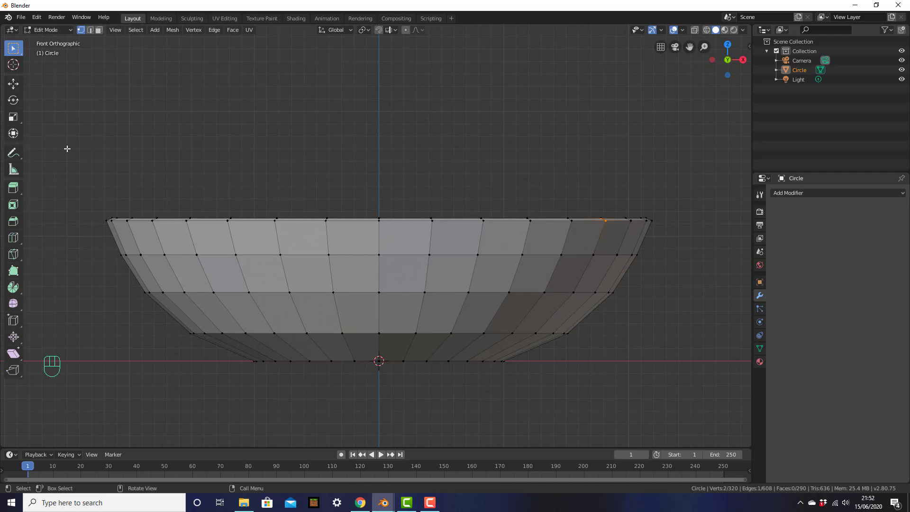
{"action": "left_click_drag", "start_coordinate": [68, 150], "coordinate": [696, 237]}
{"action": "middle_click_drag", "start_coordinate": [695, 234], "coordinate": [527, 242]}
{"action": "middle_click_drag", "start_coordinate": [287, 172], "coordinate": [316, 264]}
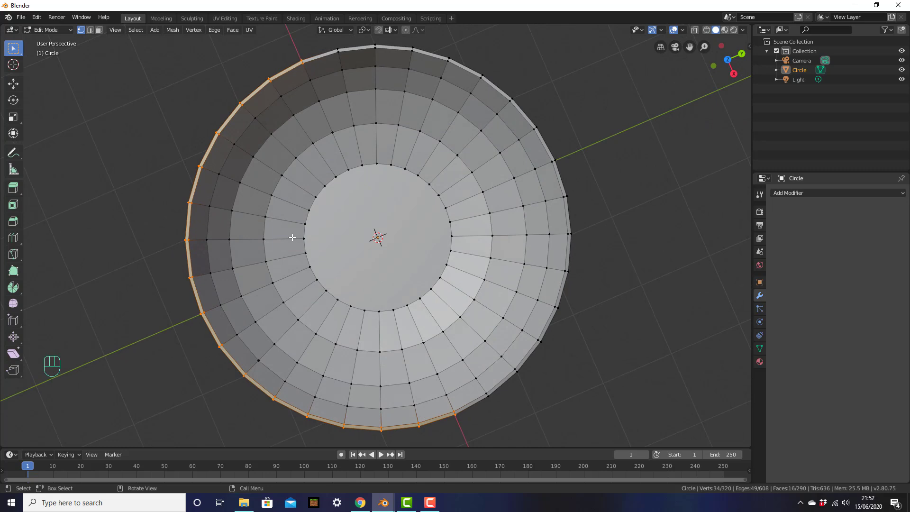
{"action": "key", "text": "KP_1"}
{"action": "scroll", "coordinate": [473, 208], "scroll_direction": "up", "scroll_amount": 3}
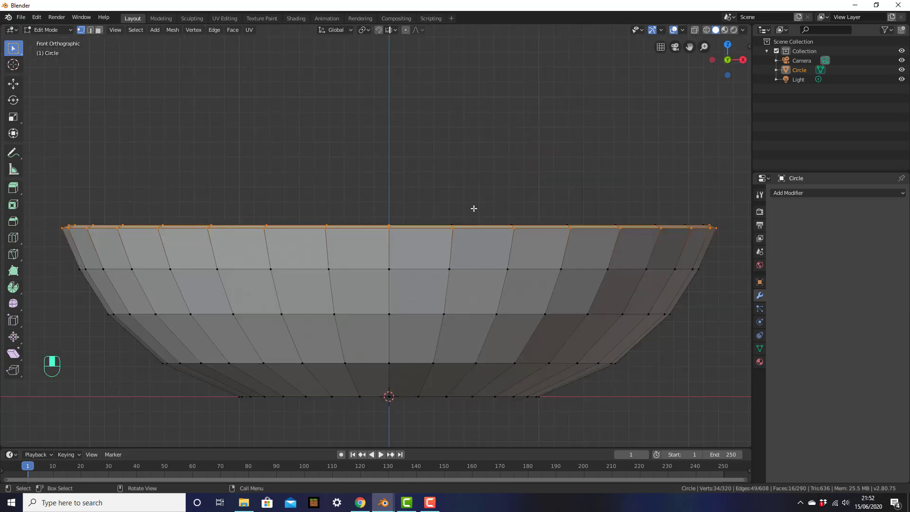
Switch to Wireframe shading and box-select all inner and outer top-rim vertices.
{"action": "key", "text": "z"}
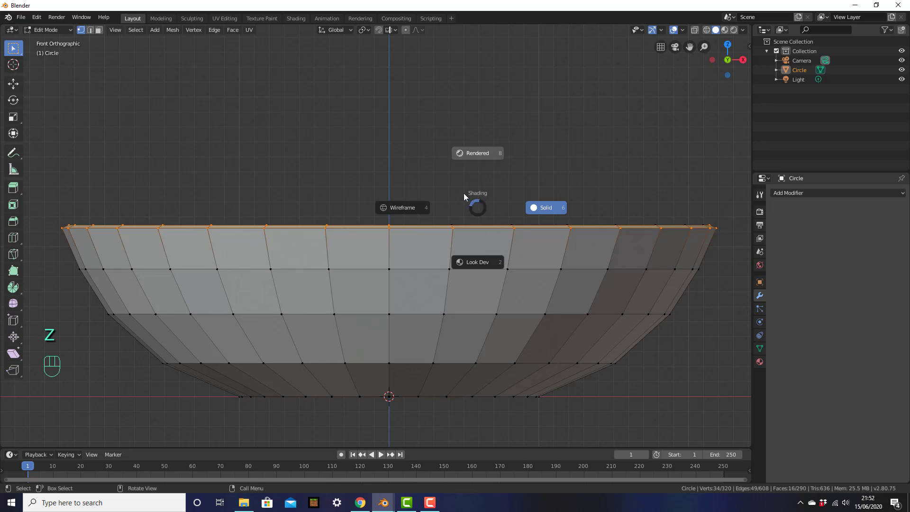
{"action": "left_click", "coordinate": [397, 211]}
{"action": "middle_click_drag", "start_coordinate": [465, 228], "coordinate": [485, 227], "text": "shift"}
{"action": "key", "text": "b"}
{"action": "left_click_drag", "start_coordinate": [59, 141], "coordinate": [743, 246]}
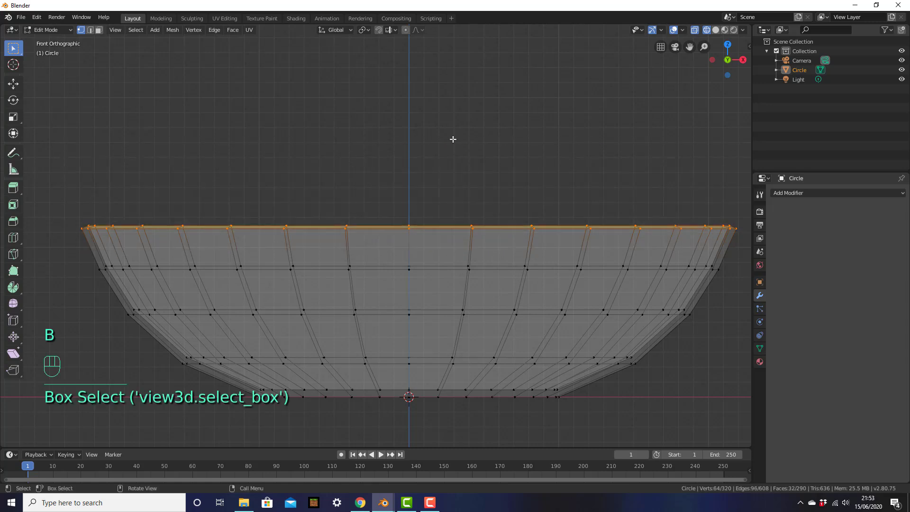
{"action": "middle_click_drag", "start_coordinate": [519, 152], "coordinate": [505, 183]}
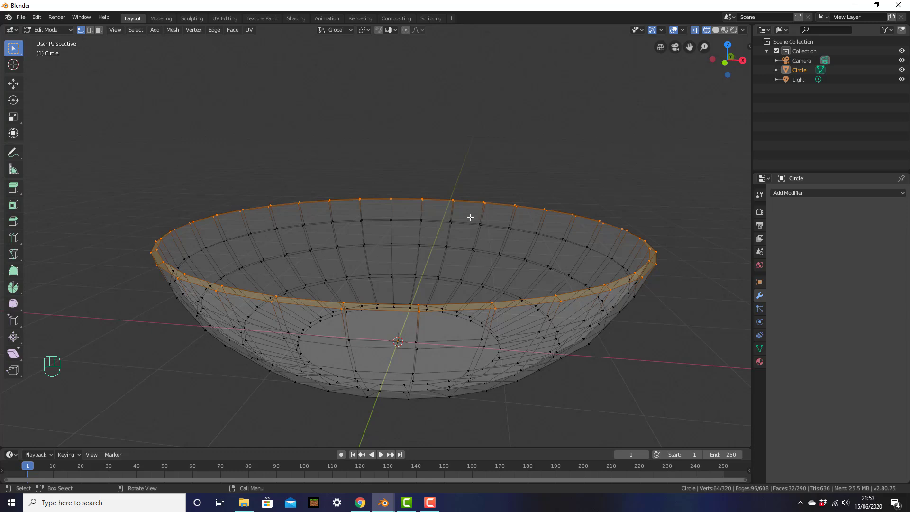
{"action": "key", "text": "KP_1"}
{"action": "scroll", "coordinate": [503, 211], "scroll_direction": "up", "scroll_amount": 1}
{"action": "middle_click_drag", "start_coordinate": [508, 207], "coordinate": [503, 172], "text": "shift"}
{"action": "scroll", "coordinate": [510, 166], "scroll_direction": "up", "scroll_amount": 2}
{"action": "scroll", "coordinate": [510, 166], "scroll_direction": "down", "scroll_amount": 1}
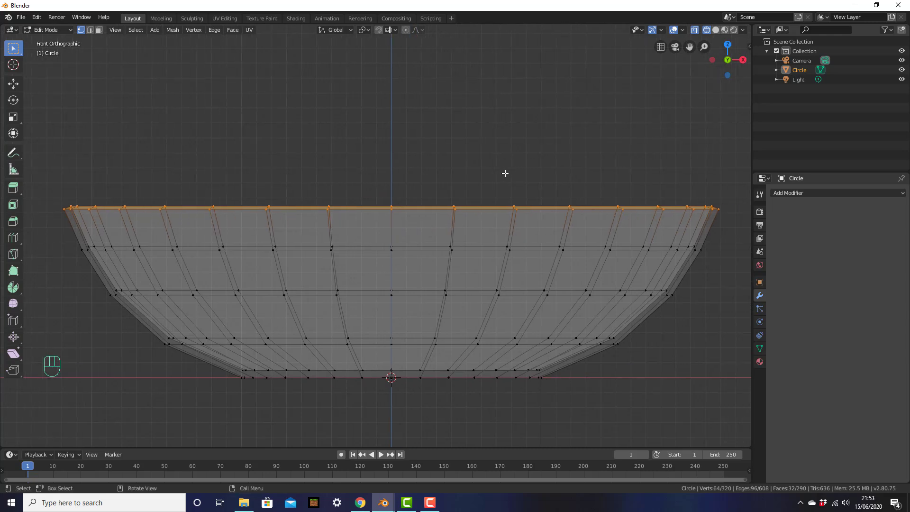
Scale the rim vertices to 0 along Z so they sit at one height.
{"action": "key", "text": "s"}
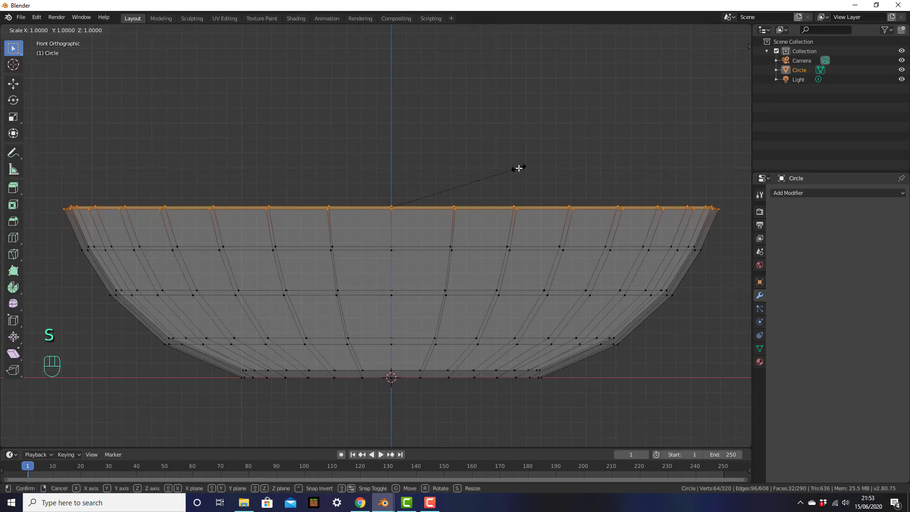
{"action": "key", "text": "z"}
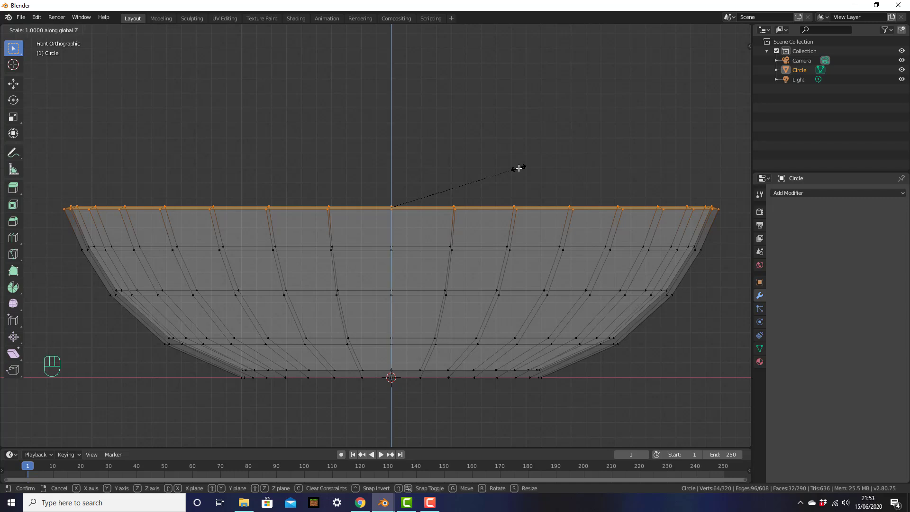
{"action": "key", "text": "0"}
{"action": "key", "text": "Return"}
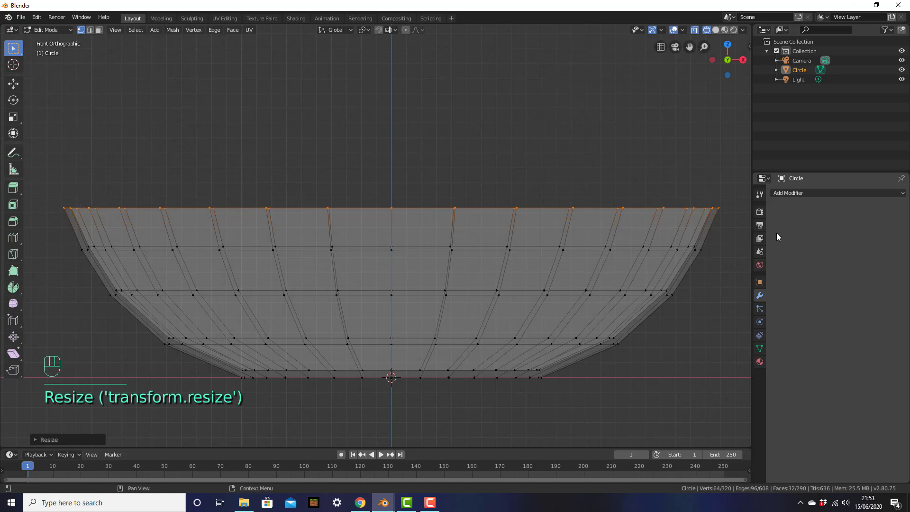
{"action": "middle_click_drag", "start_coordinate": [503, 185], "coordinate": [487, 199]}
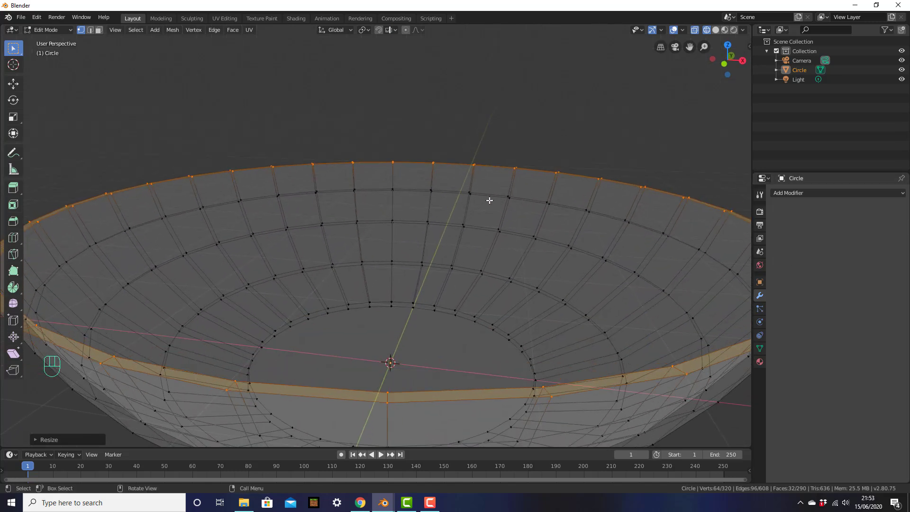
{"action": "scroll", "coordinate": [488, 200], "scroll_direction": "down", "scroll_amount": 2}
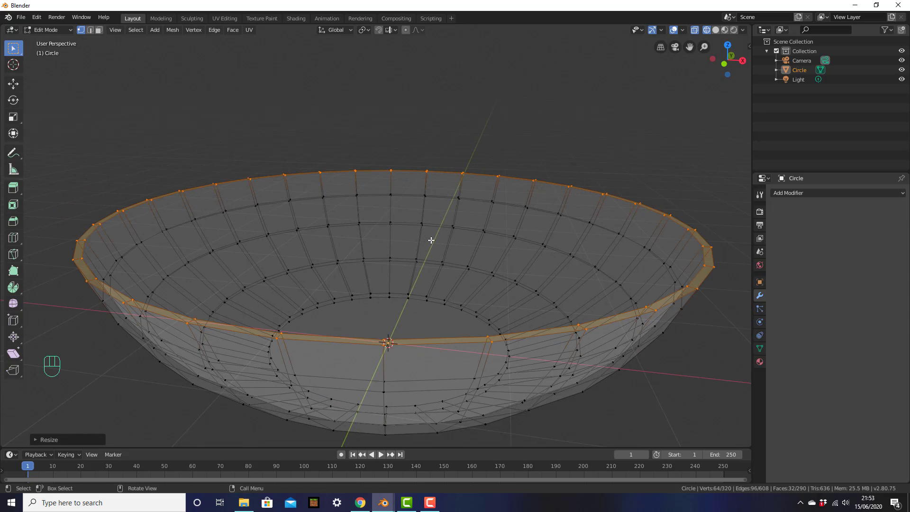
Switch the viewport back to Solid shading and view the bowl from higher up.
{"action": "key", "text": "z"}
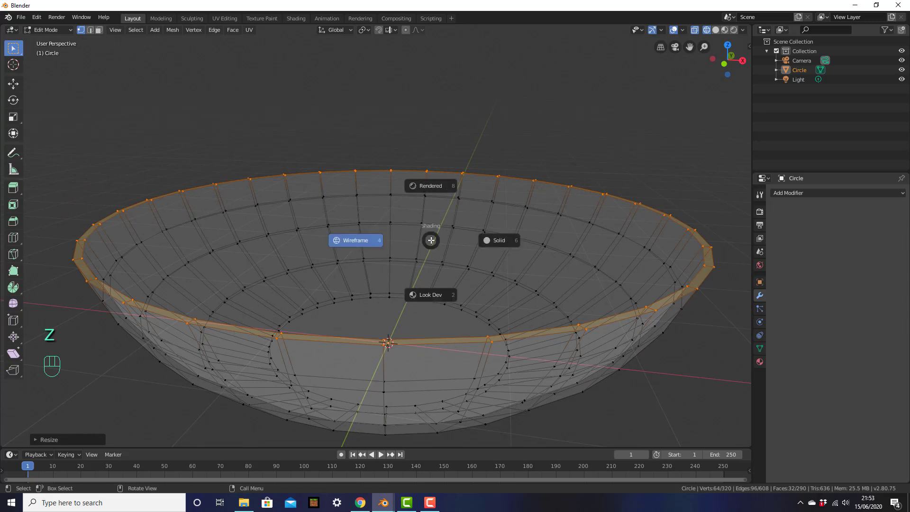
{"action": "left_click", "coordinate": [508, 243]}
{"action": "left_click", "coordinate": [531, 153]}
{"action": "mouse_move", "coordinate": [532, 152]}
{"action": "middle_mouse_down"}
{"action": "mouse_move", "coordinate": [559, 241]}
{"action": "mouse_move", "coordinate": [558, 205]}
{"action": "middle_mouse_up"}
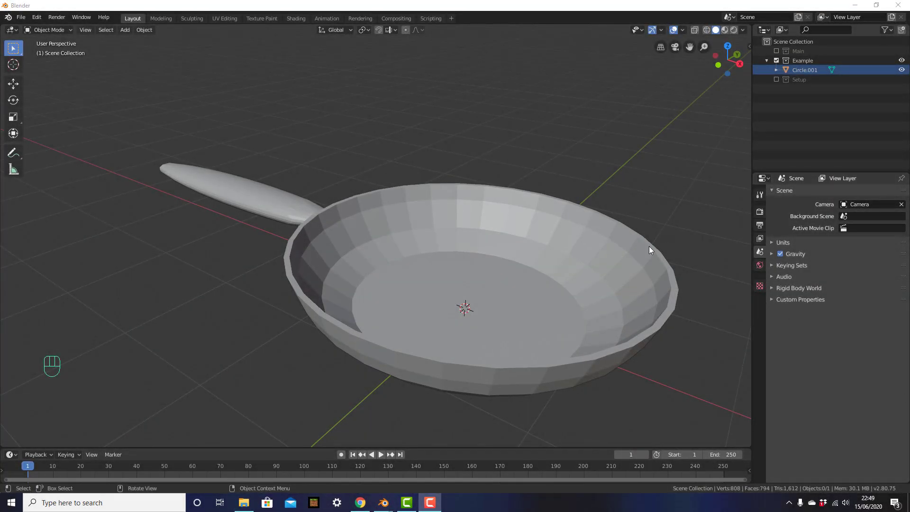
Orbit and pan around the example frying pan to inspect its body and handle.
{"action": "middle_click_drag", "start_coordinate": [391, 232], "coordinate": [672, 233]}
{"action": "middle_click_drag", "start_coordinate": [565, 265], "coordinate": [655, 273], "text": "shift"}
{"action": "scroll", "coordinate": [656, 256], "scroll_direction": "up", "scroll_amount": 3}
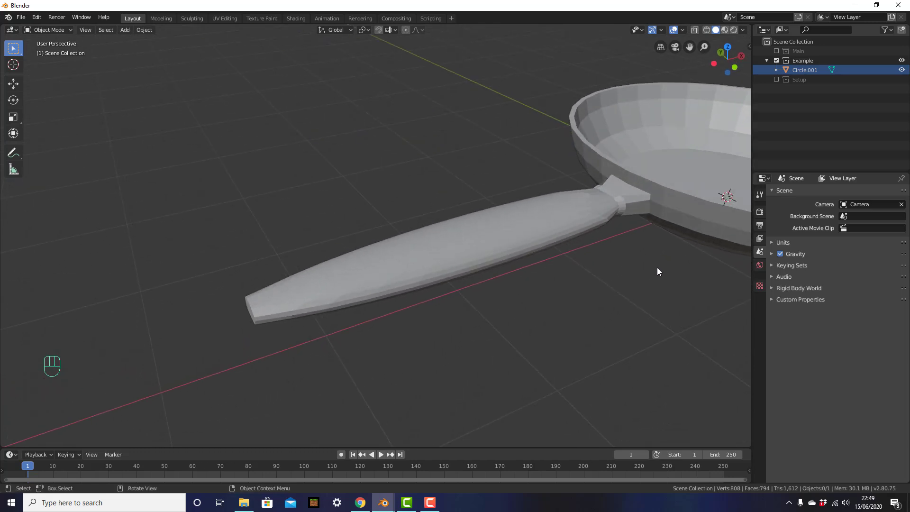
{"action": "scroll", "coordinate": [657, 267], "scroll_direction": "down", "scroll_amount": 2}
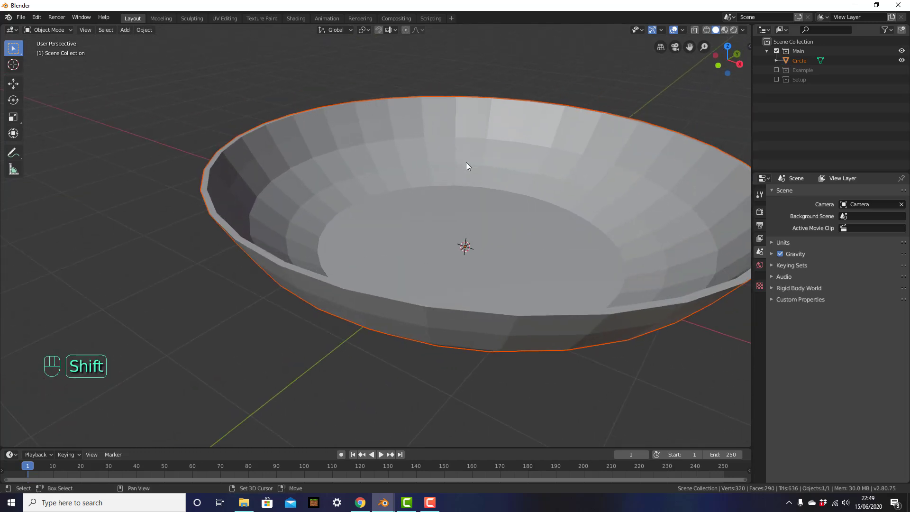
{"action": "scroll", "coordinate": [466, 168], "scroll_direction": "down", "scroll_amount": 3}
{"action": "middle_click_drag", "start_coordinate": [468, 174], "coordinate": [513, 244]}
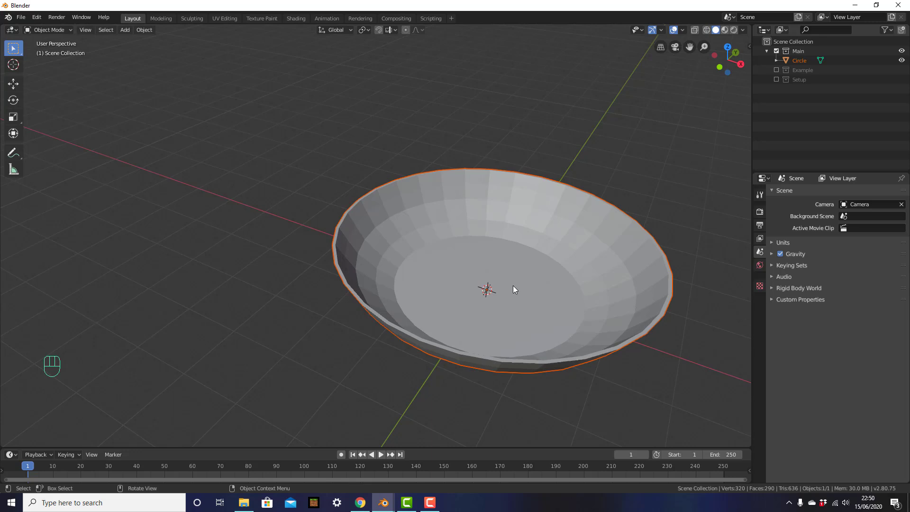
Select the Circle bowl and hide it with H, leaving the viewport empty.
{"action": "left_click", "coordinate": [513, 230]}
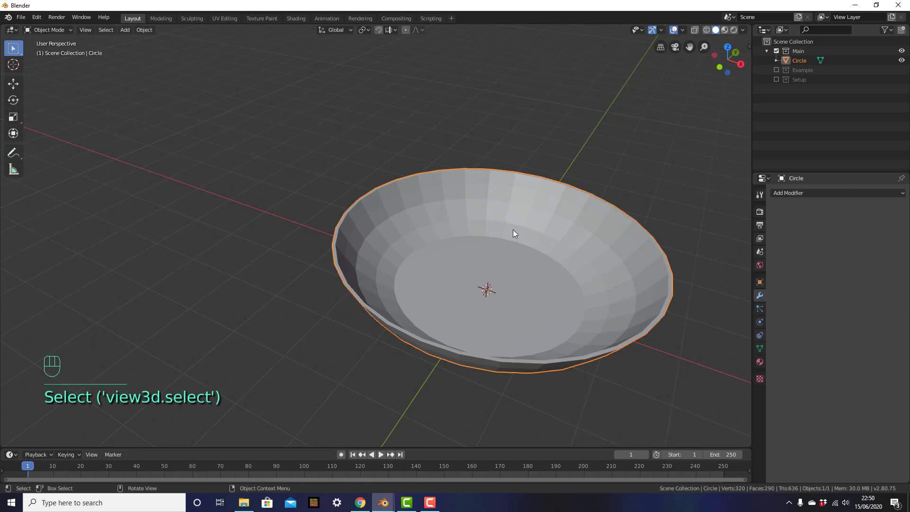
{"action": "key", "text": "h"}
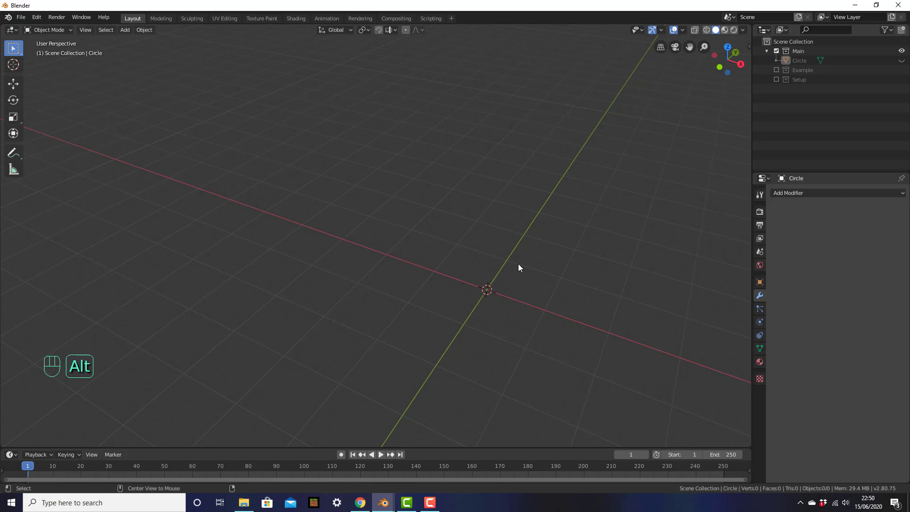
{"action": "key", "text": "alt+h"}
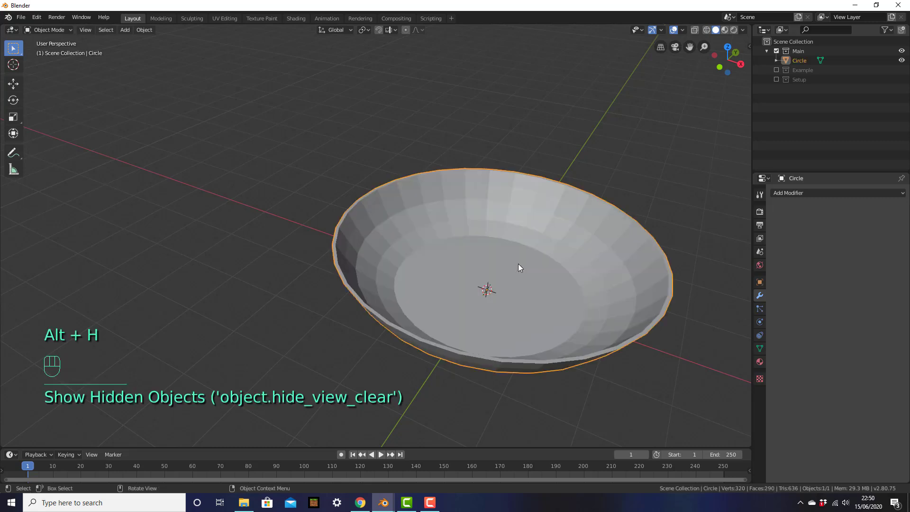
{"action": "scroll", "coordinate": [600, 312], "scroll_direction": "down", "scroll_amount": 1}
{"action": "middle_click_drag", "start_coordinate": [601, 311], "coordinate": [547, 326], "text": "shift"}
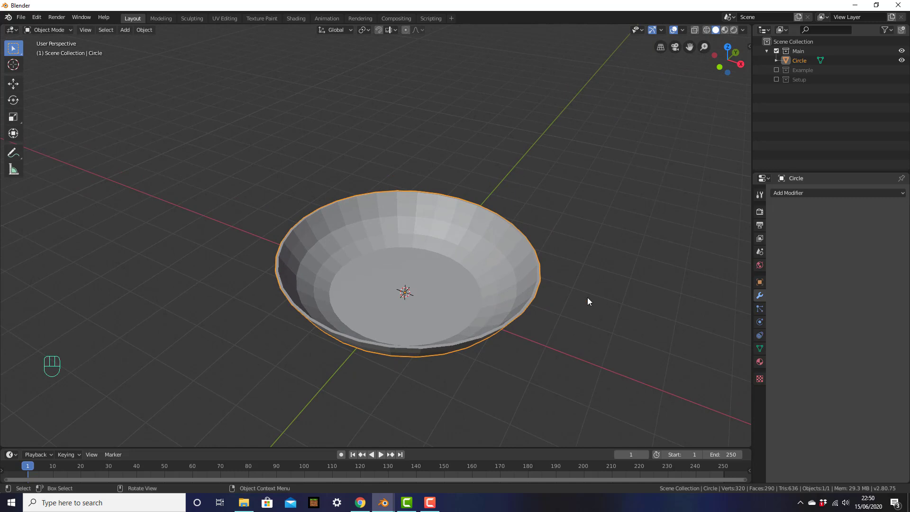
{"action": "key", "text": "h"}
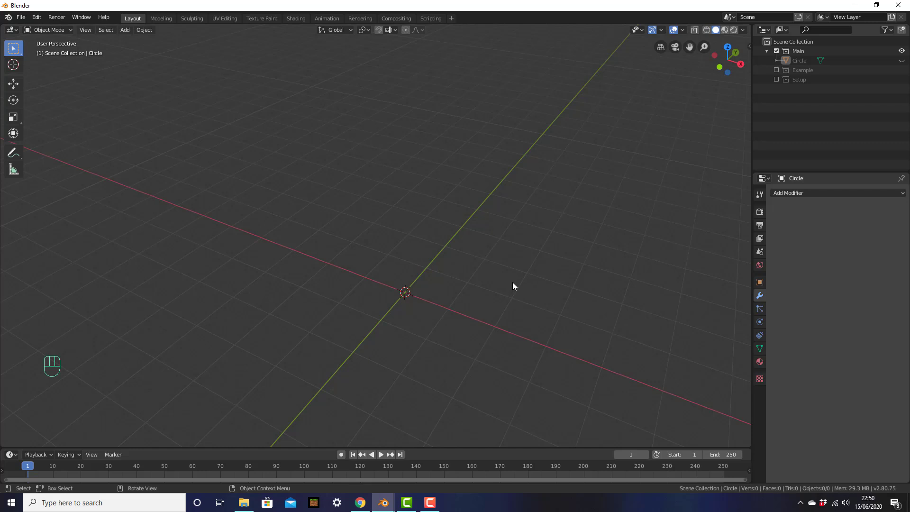
{"action": "key", "text": "shift+a"}
{"action": "mouse_move", "coordinate": [513, 283]}
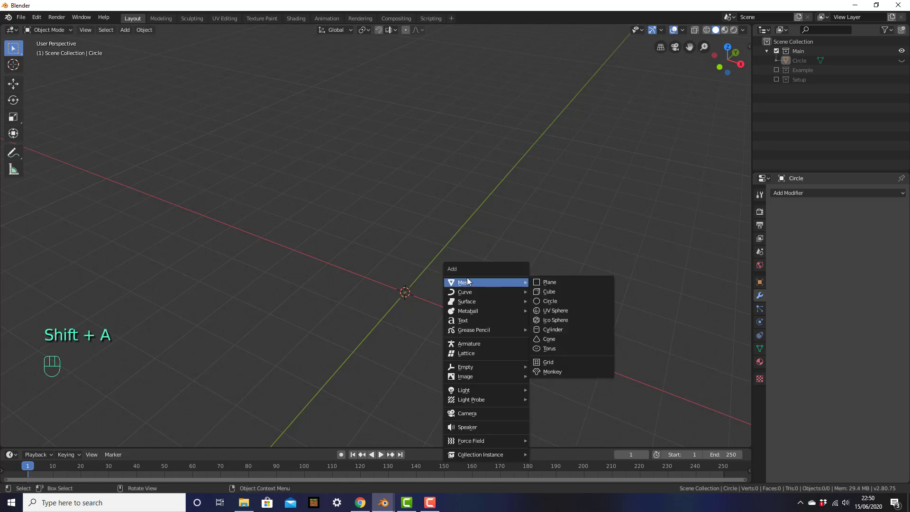
Add the UV sphere at the origin and view it in Front Orthographic.
{"action": "left_click", "coordinate": [576, 310]}
{"action": "scroll", "coordinate": [416, 298], "scroll_direction": "up", "scroll_amount": 4}
{"action": "middle_click_drag", "start_coordinate": [525, 321], "coordinate": [503, 250], "text": "shift"}
{"action": "mouse_move", "coordinate": [505, 280]}
{"action": "middle_mouse_down"}
{"action": "mouse_move", "coordinate": [548, 210]}
{"action": "mouse_move", "coordinate": [549, 154]}
{"action": "mouse_move", "coordinate": [501, 282]}
{"action": "mouse_move", "coordinate": [500, 274]}
{"action": "middle_mouse_up"}
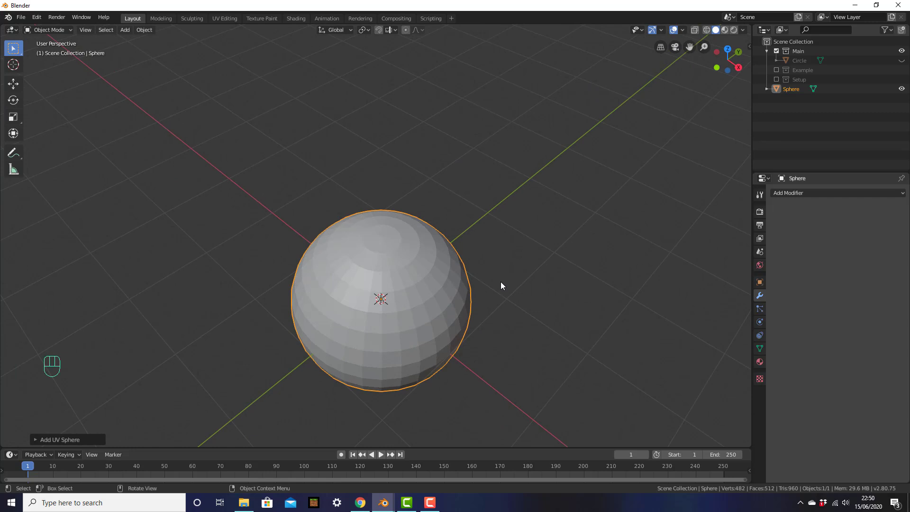
{"action": "key", "text": "KP_1"}
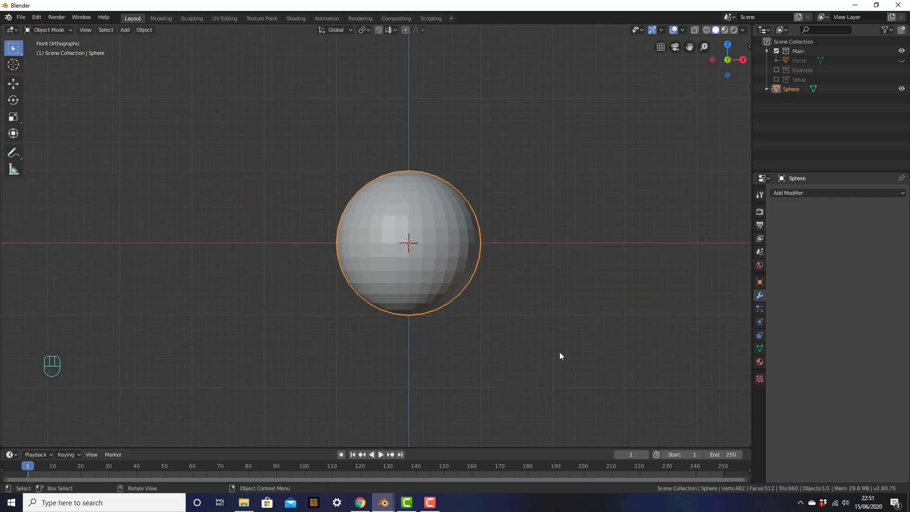
Squash the sphere vertically to about 0.61 along Z.
{"action": "key", "text": "s"}
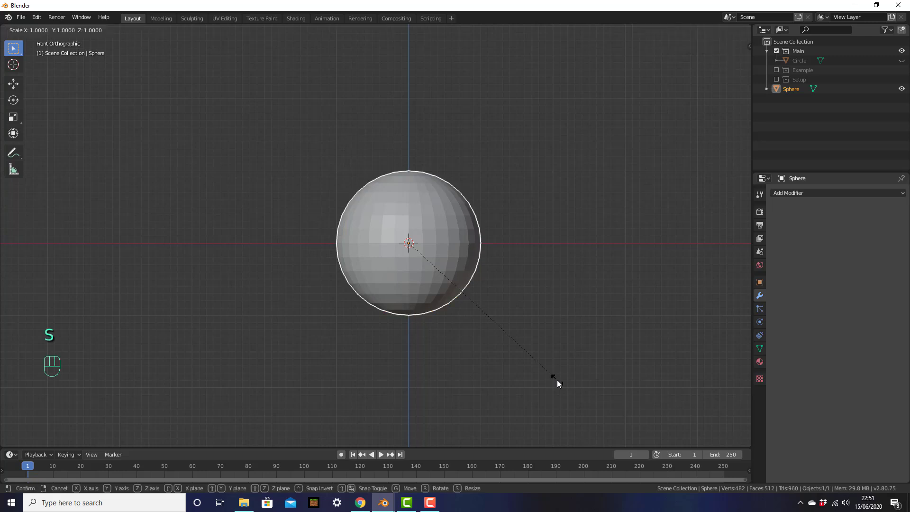
{"action": "key", "text": "z"}
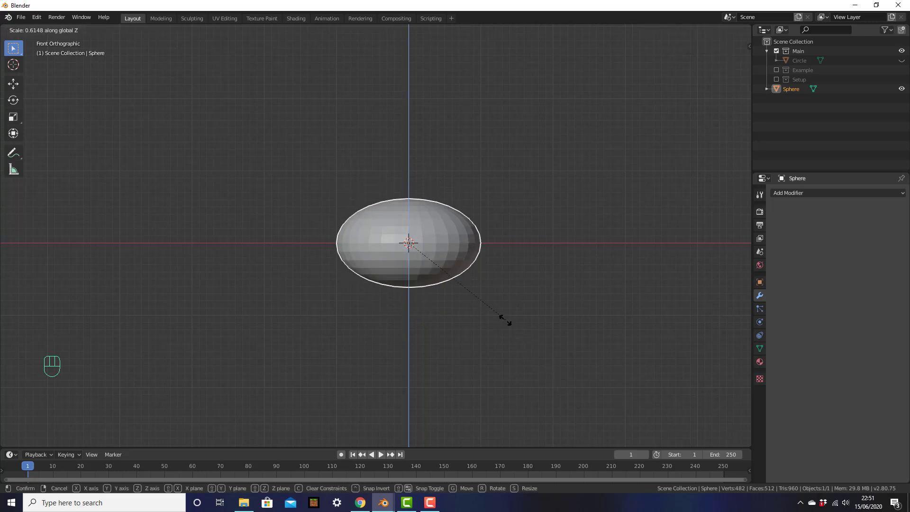
{"action": "left_click", "coordinate": [429, 267]}
{"action": "scroll", "coordinate": [586, 289], "scroll_direction": "up", "scroll_amount": 2}
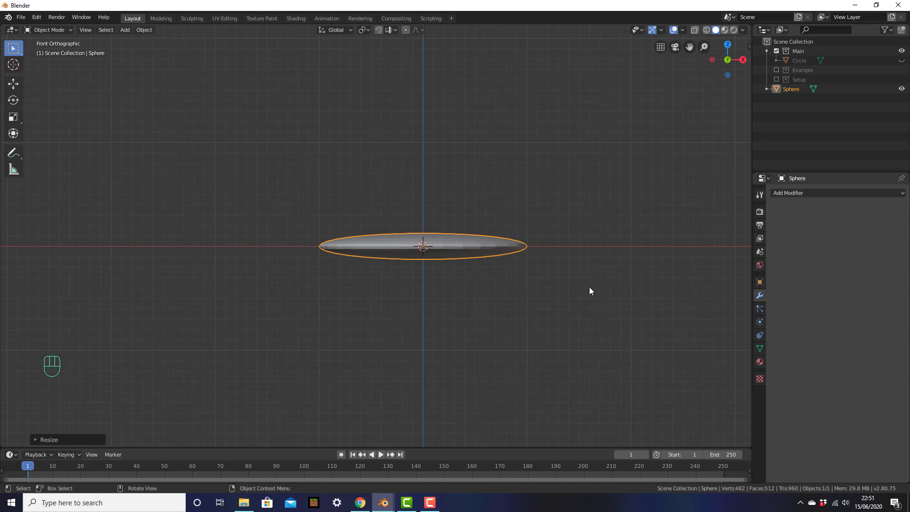
Stretch the flattened sphere to about 1.7 along X.
{"action": "key", "text": "s"}
{"action": "key", "text": "x"}
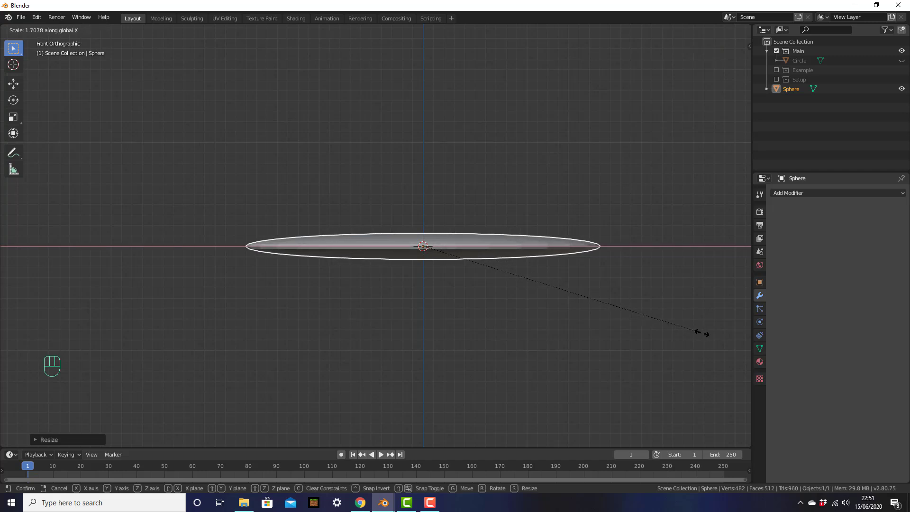
{"action": "left_click", "coordinate": [706, 332]}
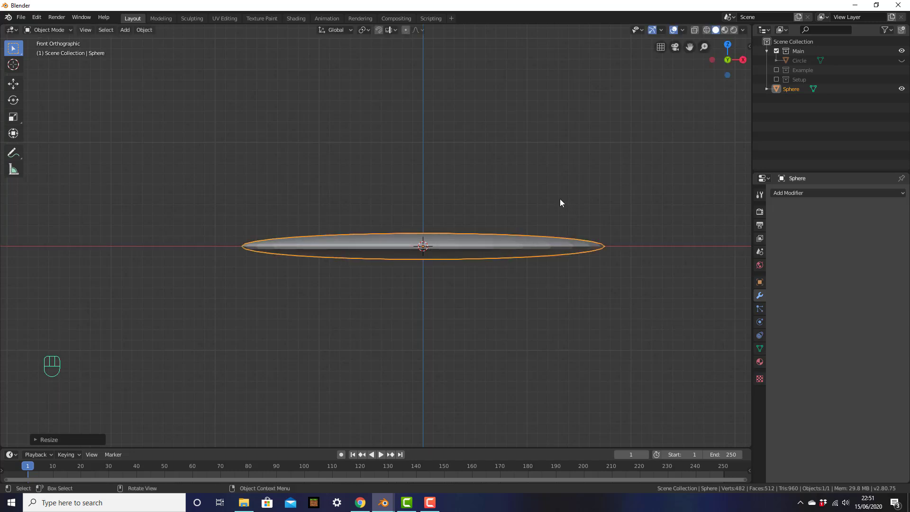
In top view, narrow the ellipsoid to about 0.3 along Y.
{"action": "key", "text": "KP_7"}
{"action": "key", "text": "KP_7"}
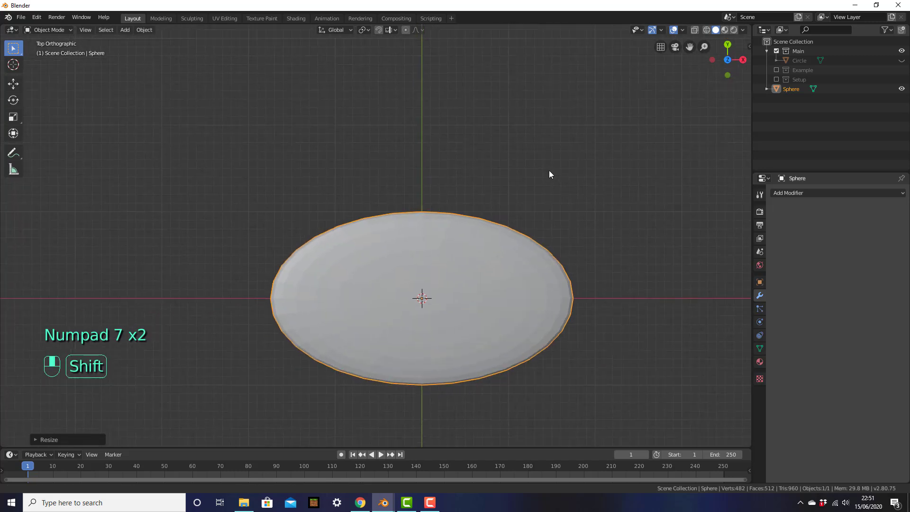
{"action": "left_click", "coordinate": [407, 227]}
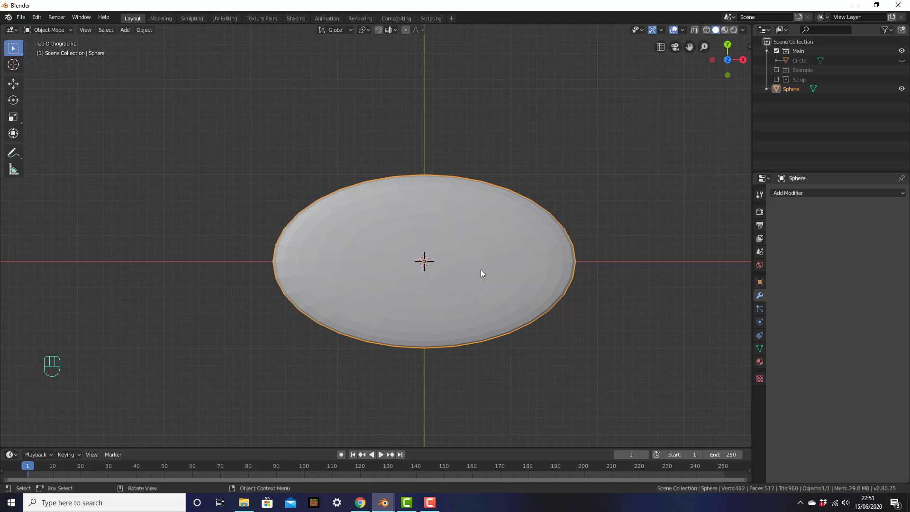
{"action": "key", "text": "s"}
{"action": "key", "text": "y"}
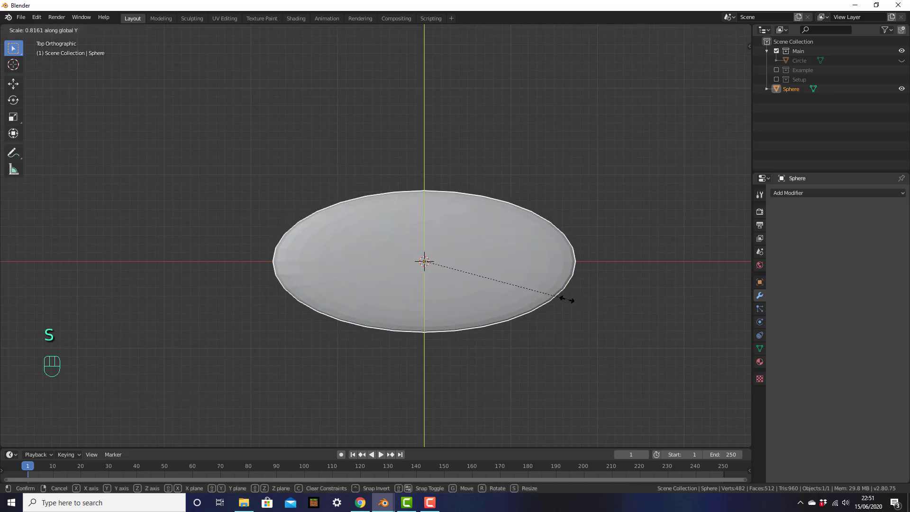
{"action": "left_click", "coordinate": [460, 278]}
In front view, thicken the shape slightly along Z.
{"action": "middle_click_drag", "start_coordinate": [456, 319], "coordinate": [439, 228]}
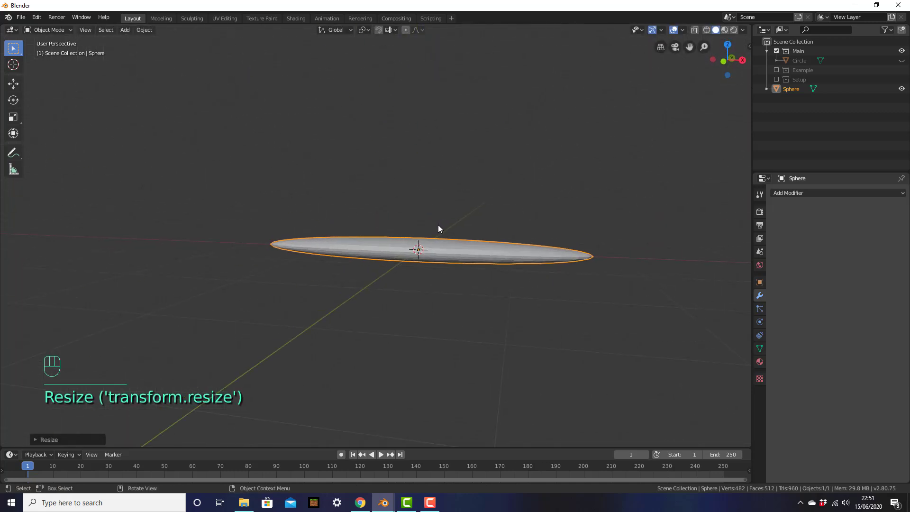
{"action": "key", "text": "KP_1"}
{"action": "middle_click_drag", "start_coordinate": [491, 256], "coordinate": [496, 264], "text": "shift"}
{"action": "key", "text": "s"}
{"action": "key", "text": "z"}
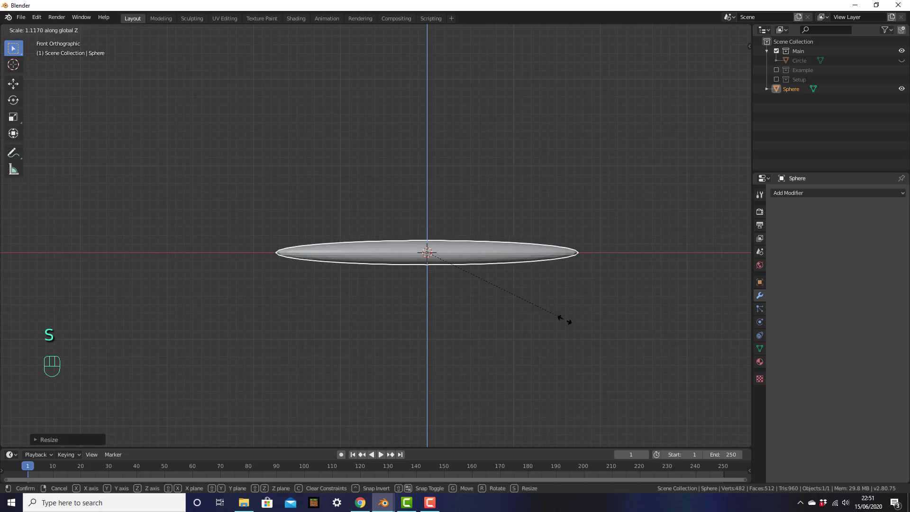
{"action": "left_click", "coordinate": [567, 327]}
Frame the handle from the front, enter Edit Mode and select a vertex.
{"action": "key", "text": "KP_7"}
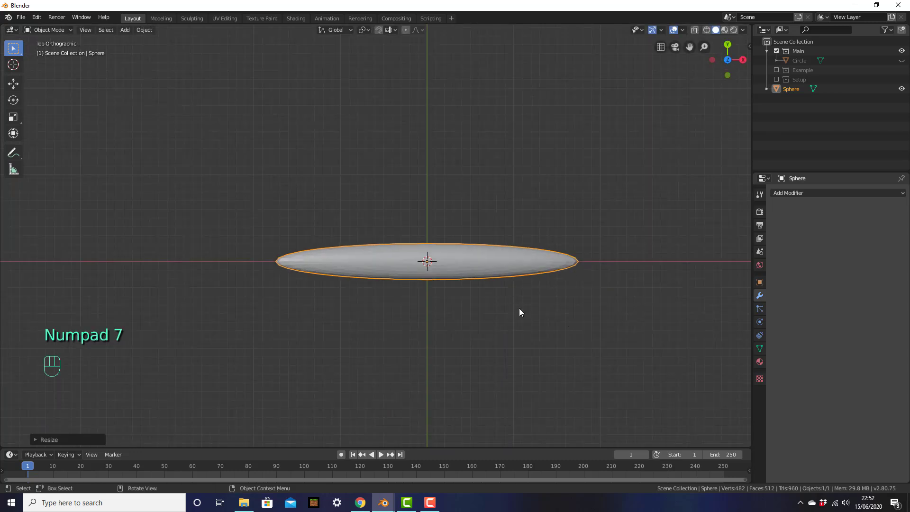
{"action": "middle_click_drag", "start_coordinate": [513, 317], "coordinate": [518, 251]}
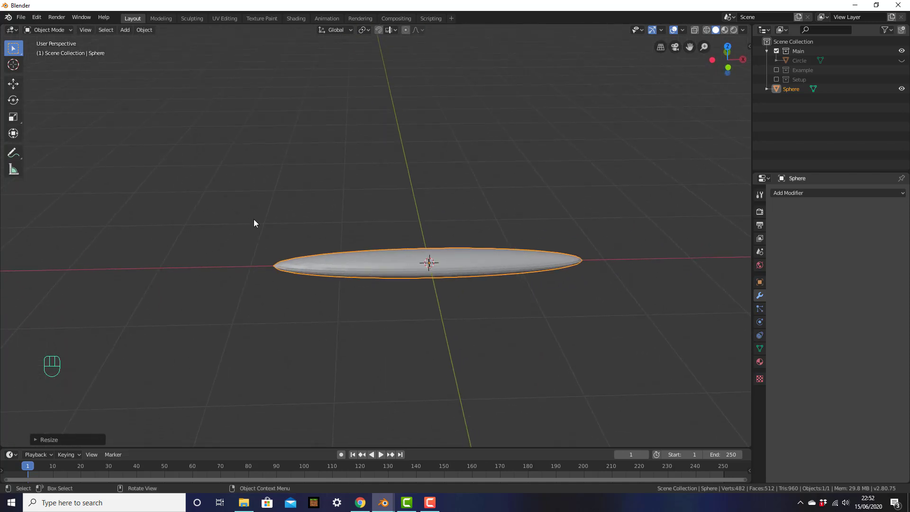
{"action": "left_click_drag", "start_coordinate": [254, 231], "coordinate": [321, 297]}
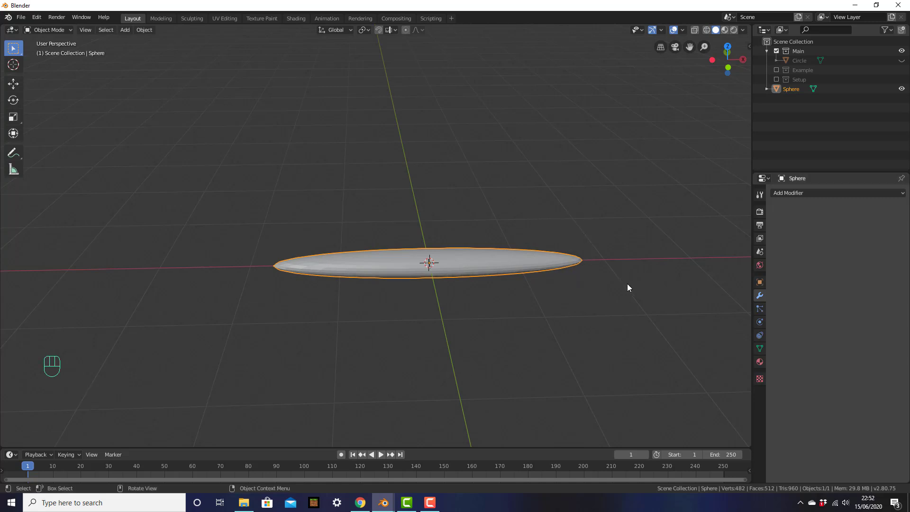
{"action": "middle_click_drag", "start_coordinate": [266, 265], "coordinate": [254, 225]}
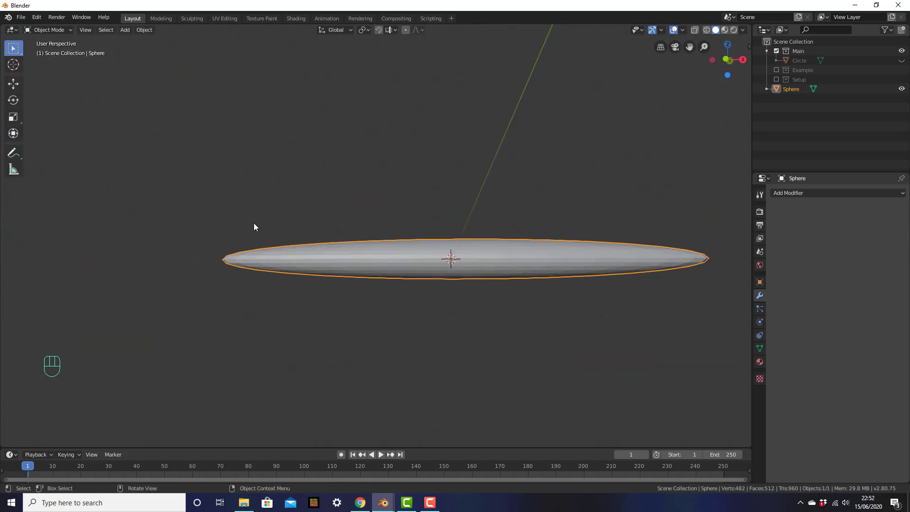
{"action": "key", "text": "KP_1"}
{"action": "mouse_move", "coordinate": [355, 278]}
{"action": "middle_mouse_down", "text": "shift"}
{"action": "mouse_move", "coordinate": [380, 278]}
{"action": "mouse_move", "coordinate": [352, 281]}
{"action": "middle_mouse_up", "text": "shift"}
{"action": "scroll", "coordinate": [476, 289], "scroll_direction": "up", "scroll_amount": 1}
{"action": "middle_click_drag", "start_coordinate": [477, 289], "coordinate": [442, 268], "text": "shift"}
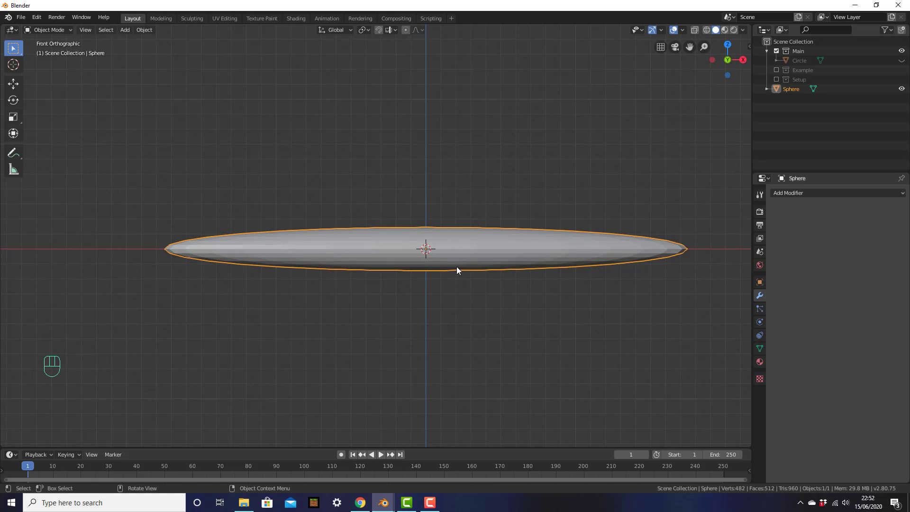
{"action": "key", "text": "Tab"}
{"action": "middle_click_drag", "start_coordinate": [449, 266], "coordinate": [491, 260]}
{"action": "left_click", "coordinate": [429, 268]}
Show the mesh in see-through wireframe shading in front view.
{"action": "key", "text": "KP_1"}
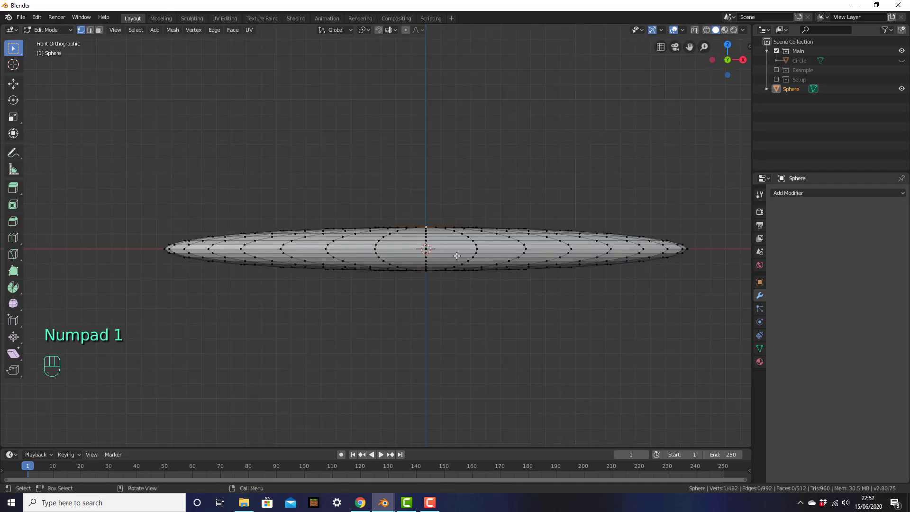
{"action": "middle_click_drag", "start_coordinate": [293, 232], "coordinate": [499, 231], "text": "shift"}
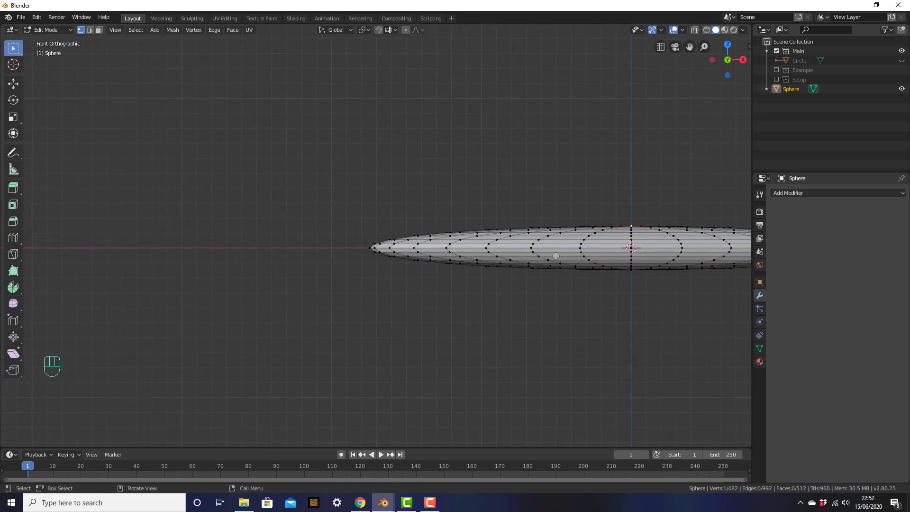
{"action": "key", "text": "z"}
{"action": "left_click", "coordinate": [464, 253]}
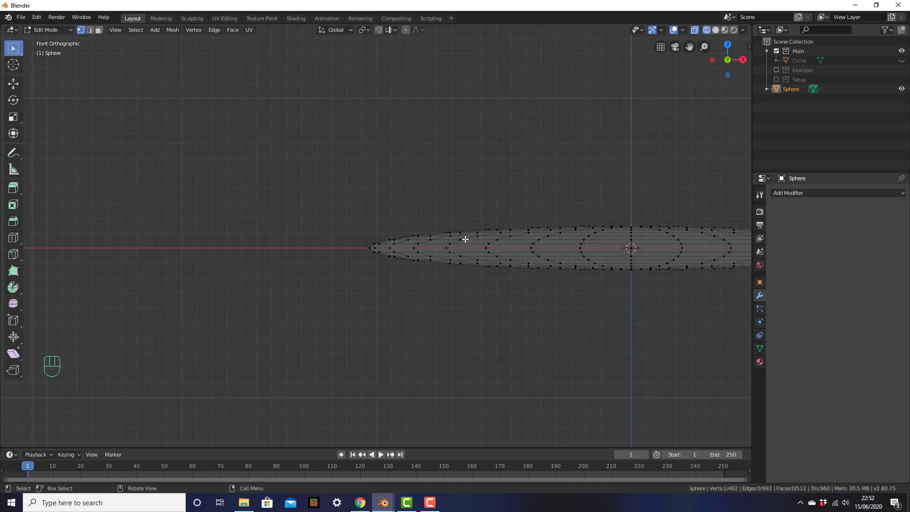
{"action": "key", "text": "KP_1"}
Box-select the left tip vertices and scale them to 0 along X.
{"action": "left_click", "coordinate": [365, 237]}
{"action": "left_click_drag", "start_coordinate": [325, 169], "coordinate": [421, 332]}
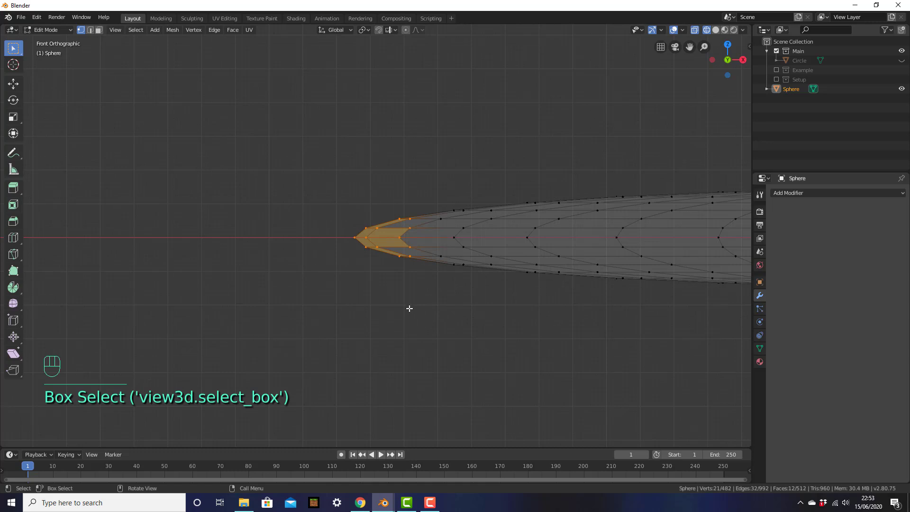
{"action": "key", "text": "s"}
{"action": "type", "text": "x"}
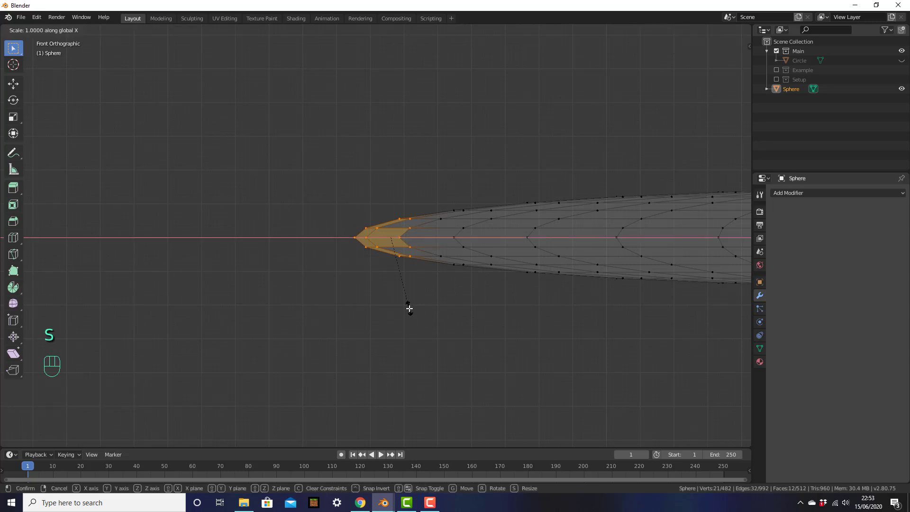
{"action": "type", "text": "0"}
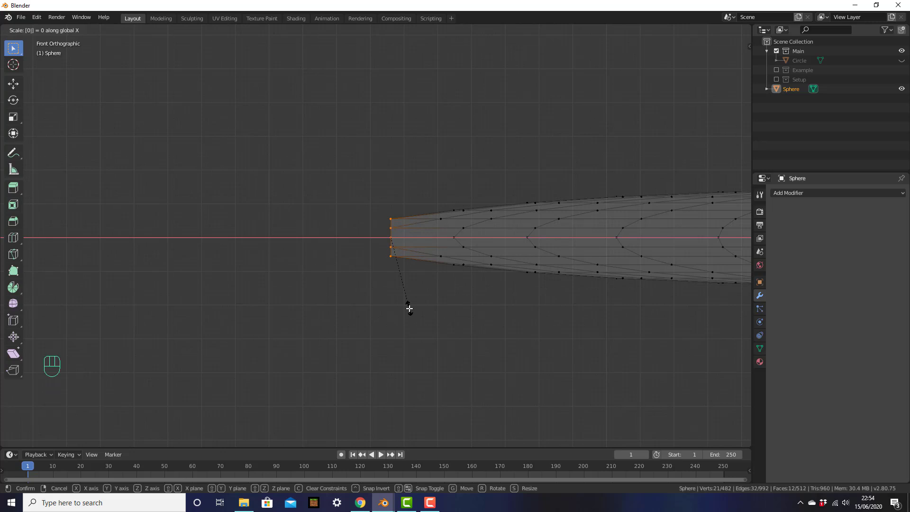
{"action": "left_click", "coordinate": [410, 309]}
{"action": "middle_click_drag", "start_coordinate": [398, 284], "coordinate": [437, 275]}
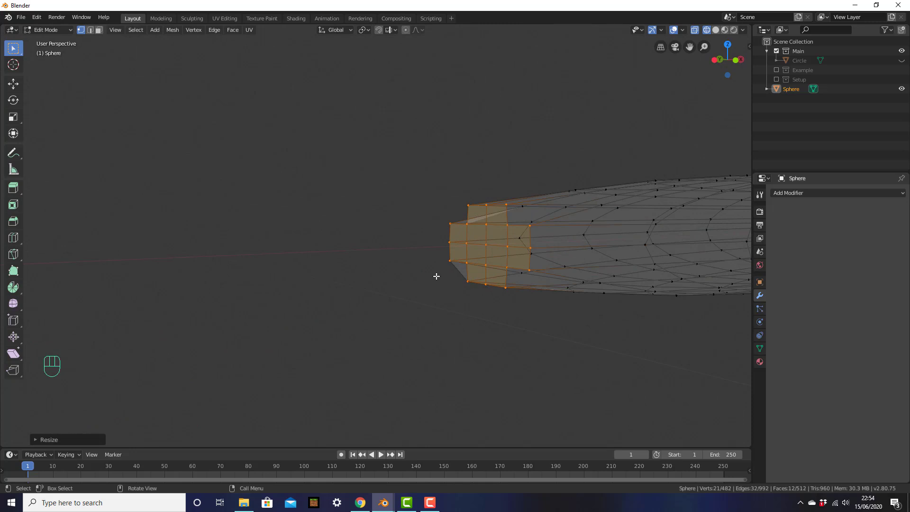
Switch back to solid shading and view the mesh from the right side.
{"action": "key", "text": "z"}
{"action": "left_click", "coordinate": [521, 277]}
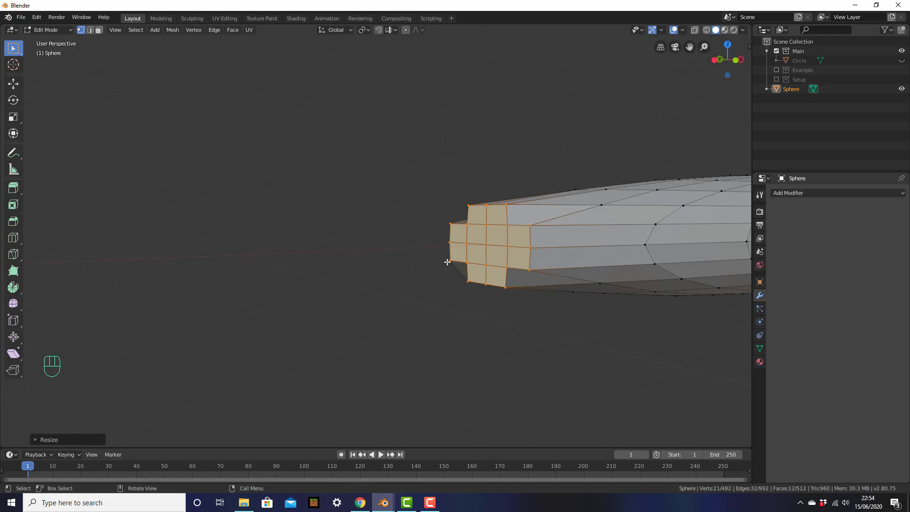
{"action": "key", "text": "KP_3"}
{"action": "middle_click_drag", "start_coordinate": [286, 235], "coordinate": [484, 261], "text": "shift"}
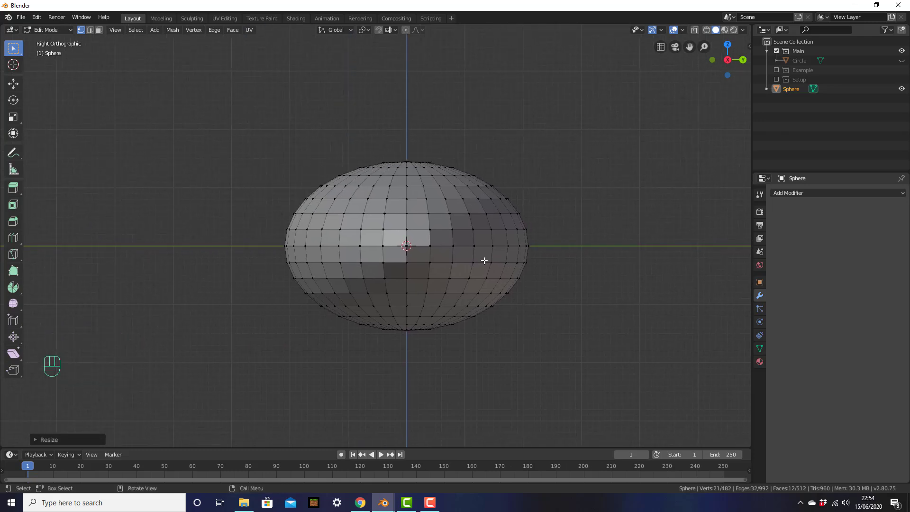
View the flat end face-on from the opposite side and select a vertex on it.
{"action": "key", "text": "KP_9"}
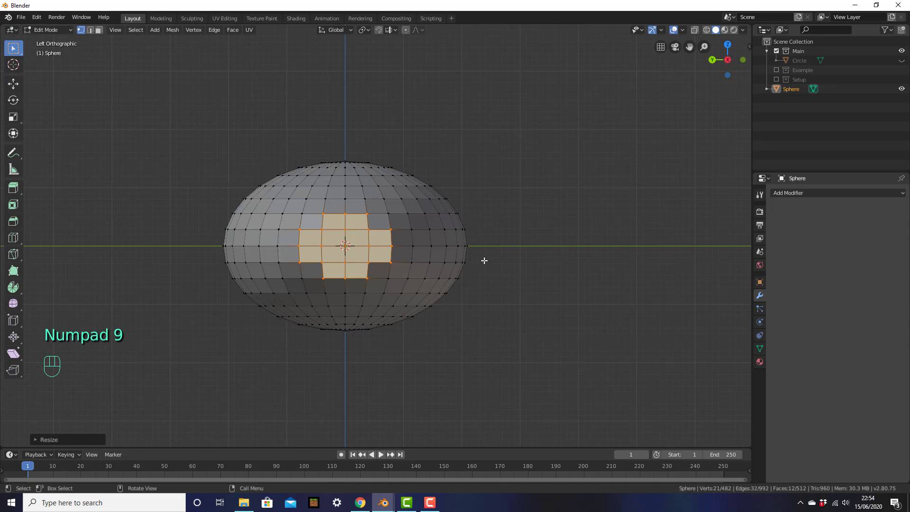
{"action": "middle_click_drag", "start_coordinate": [454, 276], "coordinate": [514, 241], "text": "shift"}
{"action": "scroll", "coordinate": [524, 298], "scroll_direction": "up", "scroll_amount": 3}
{"action": "scroll", "coordinate": [540, 279], "scroll_direction": "up", "scroll_amount": 3}
{"action": "scroll", "coordinate": [511, 236], "scroll_direction": "down", "scroll_amount": 1}
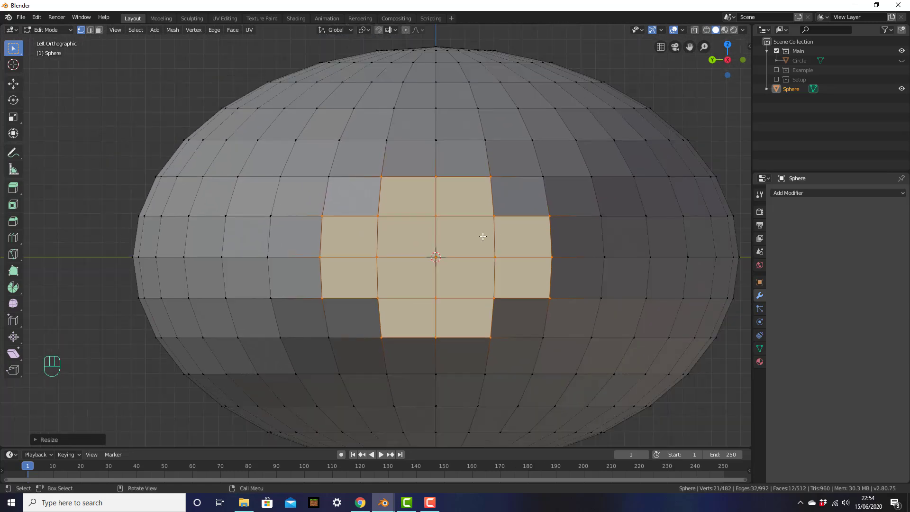
{"action": "left_click", "coordinate": [379, 219]}
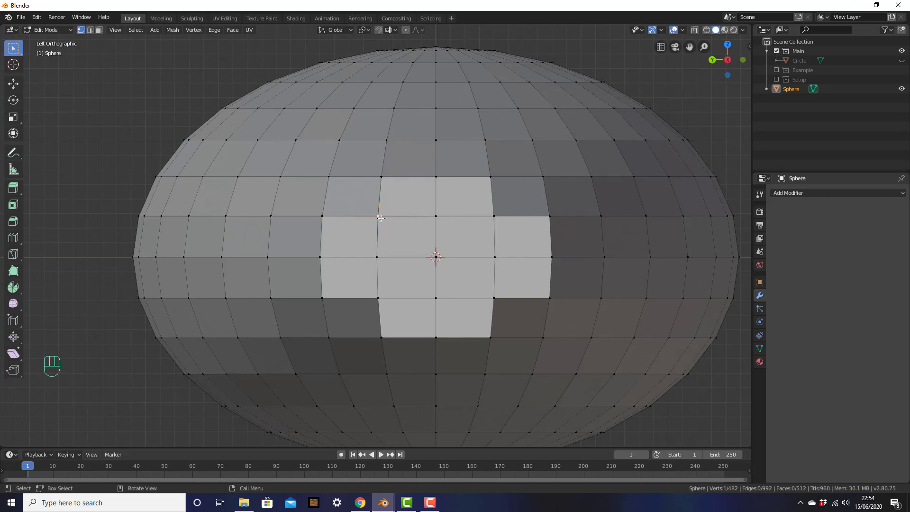
Move the upper-left and upper-right corner vertices of the end diagonally outward.
{"action": "key", "text": "g"}
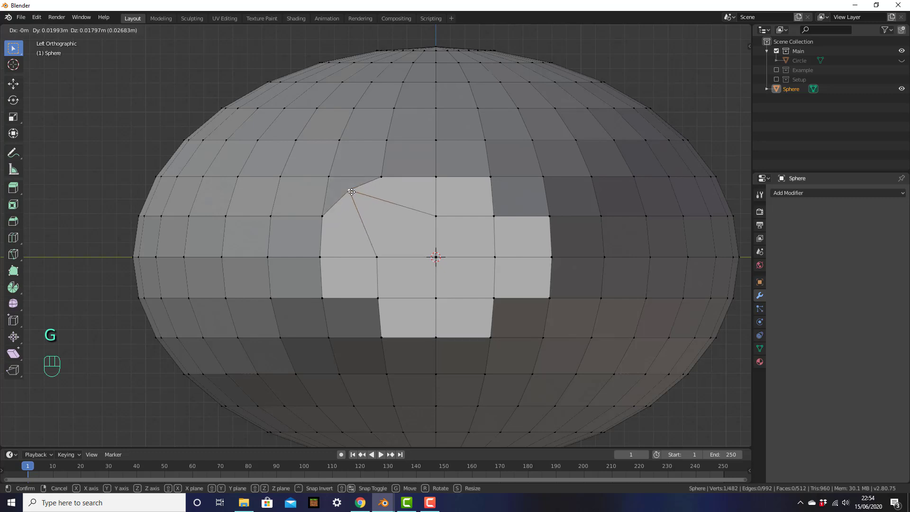
{"action": "left_click", "coordinate": [351, 190]}
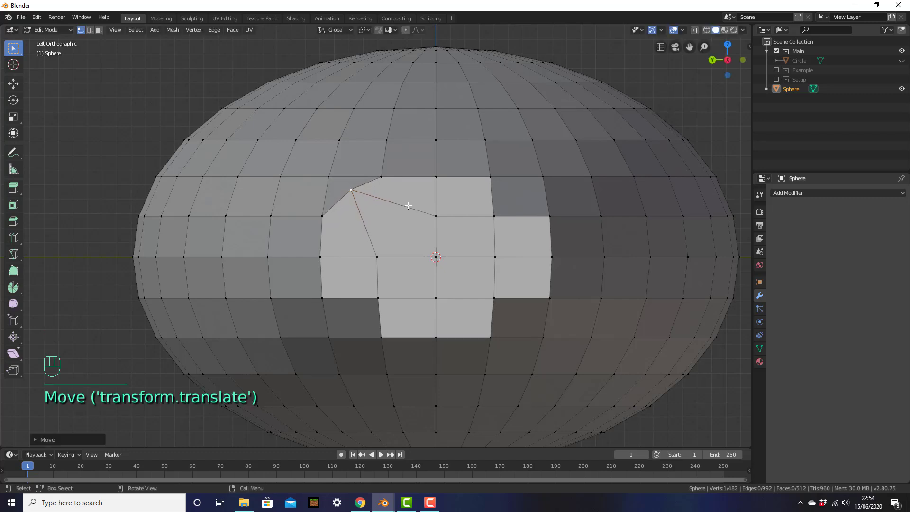
{"action": "left_click", "coordinate": [493, 220]}
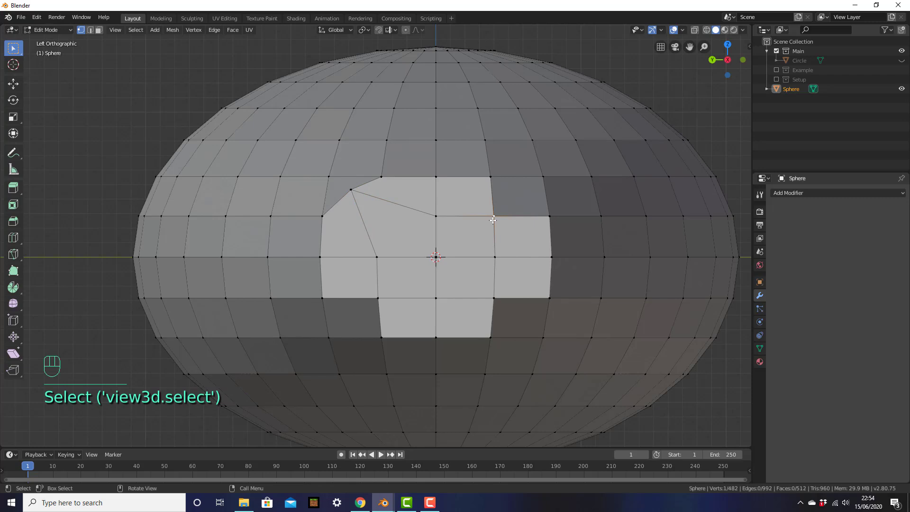
{"action": "key", "text": "g"}
{"action": "left_click", "coordinate": [524, 191]}
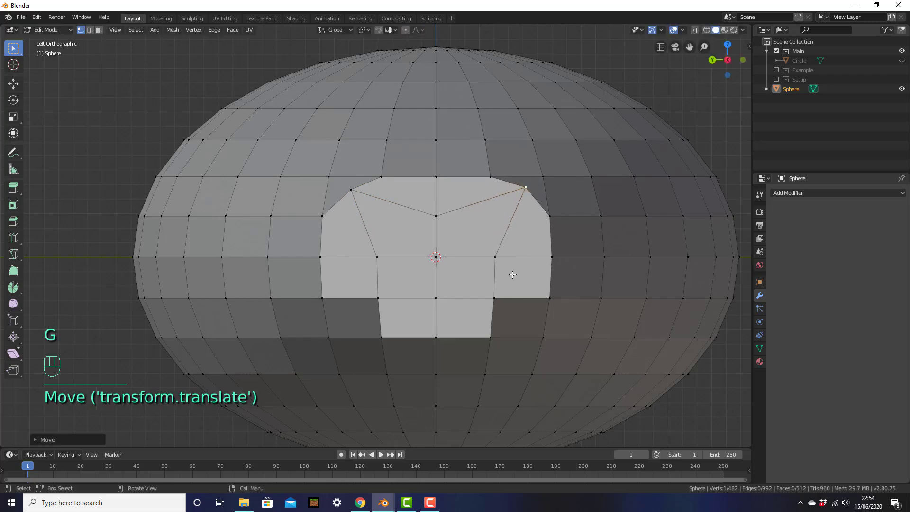
Move the lower-right and lower-left corner vertices down and outward.
{"action": "left_click", "coordinate": [499, 298]}
{"action": "key", "text": "g"}
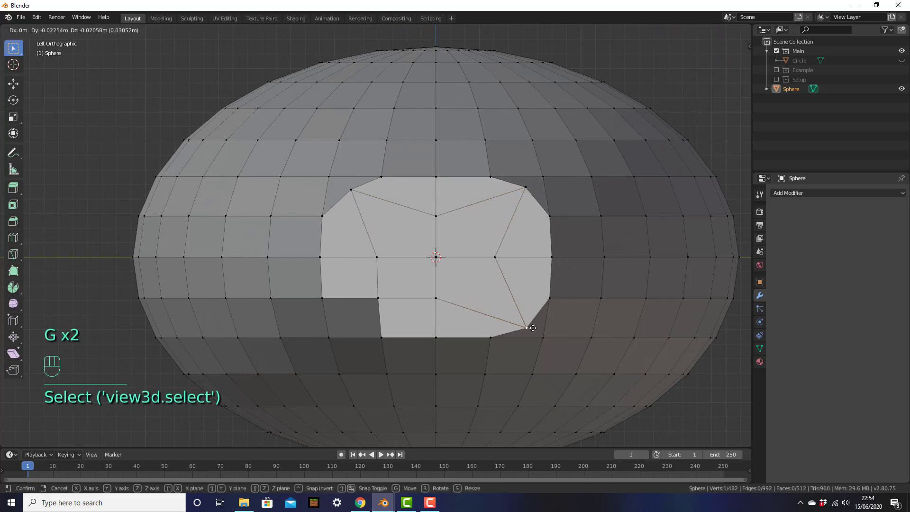
{"action": "left_click", "coordinate": [529, 325]}
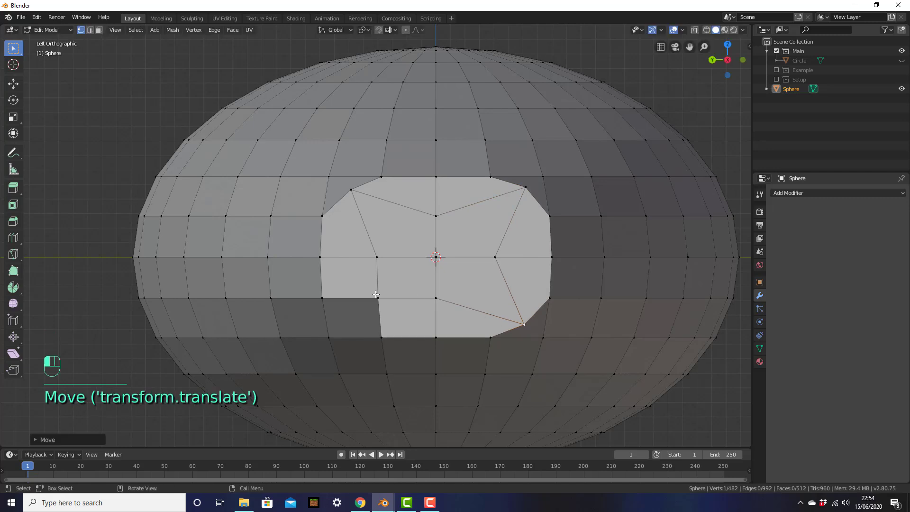
{"action": "left_click", "coordinate": [376, 296]}
{"action": "key", "text": "g"}
{"action": "left_click", "coordinate": [573, 304]}
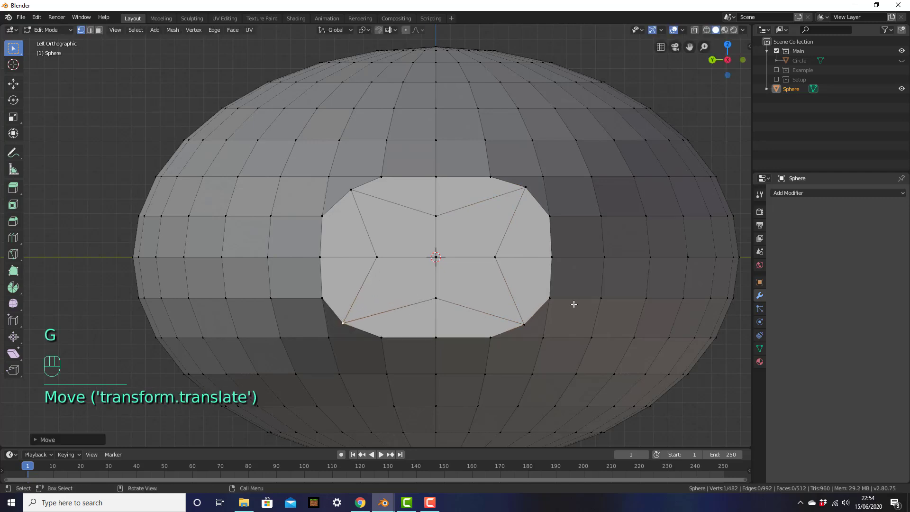
{"action": "scroll", "coordinate": [573, 303], "scroll_direction": "down", "scroll_amount": 4}
{"action": "middle_click_drag", "start_coordinate": [563, 309], "coordinate": [506, 272]}
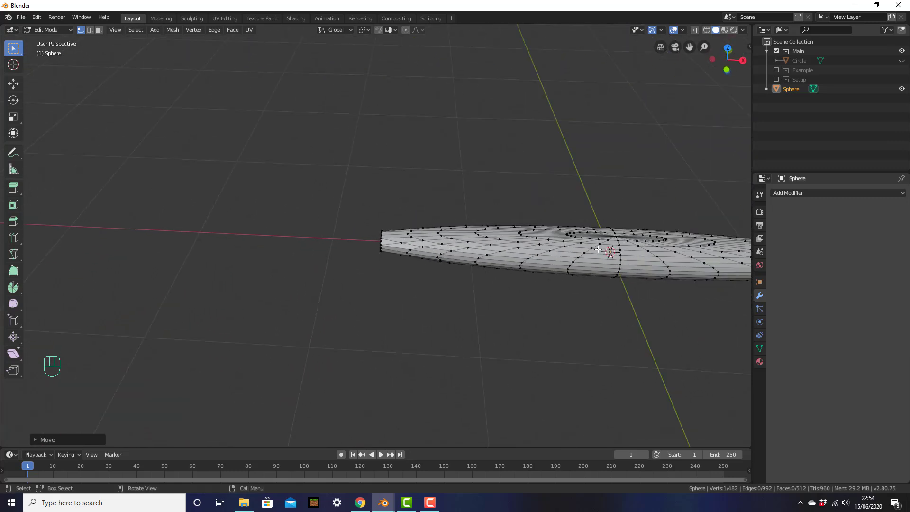
Centre the mesh in front view, switch to Wireframe shading, and show the right tip.
{"action": "middle_click_drag", "start_coordinate": [609, 252], "coordinate": [519, 260], "text": "shift"}
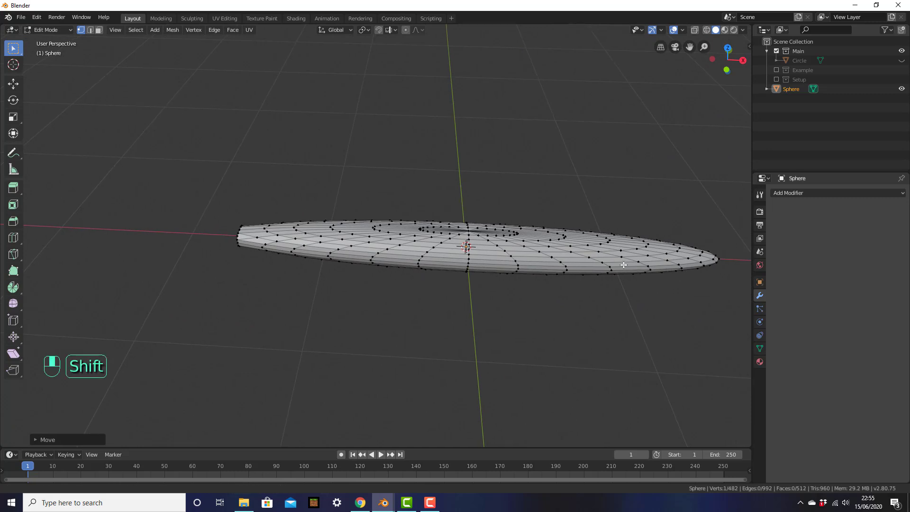
{"action": "middle_click_drag", "start_coordinate": [684, 234], "coordinate": [544, 248], "text": "shift"}
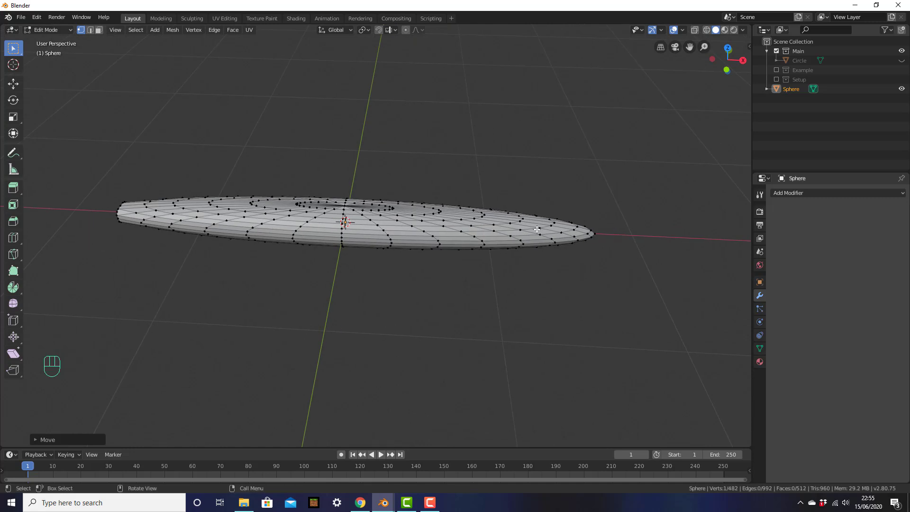
{"action": "left_click", "coordinate": [543, 235]}
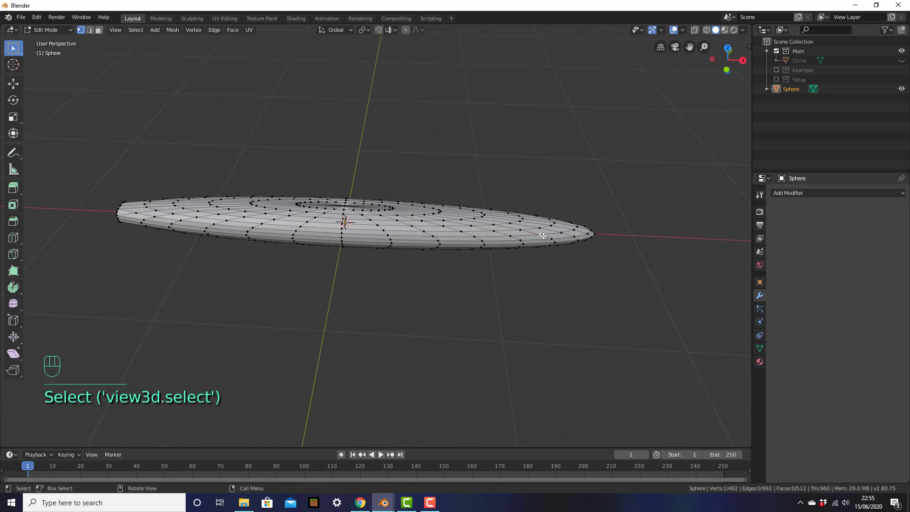
{"action": "key", "text": "KP_1"}
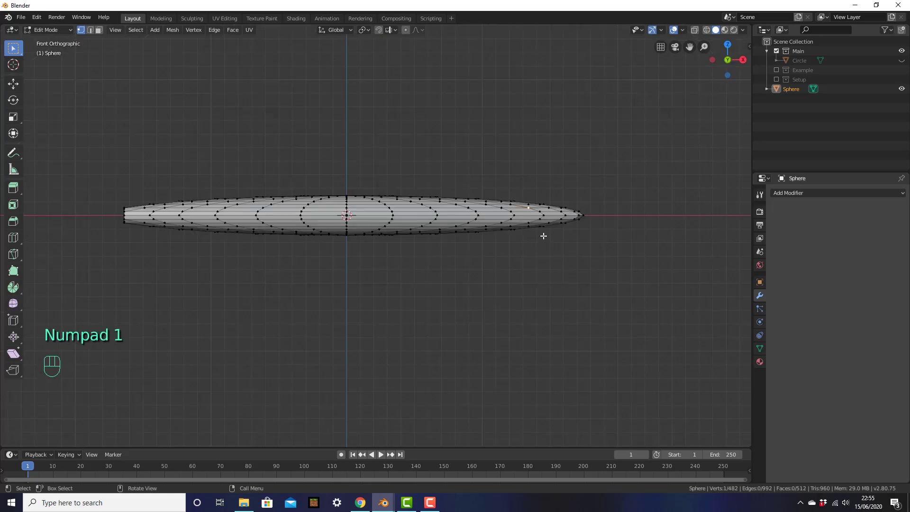
{"action": "middle_click_drag", "start_coordinate": [543, 234], "coordinate": [520, 248], "text": "shift"}
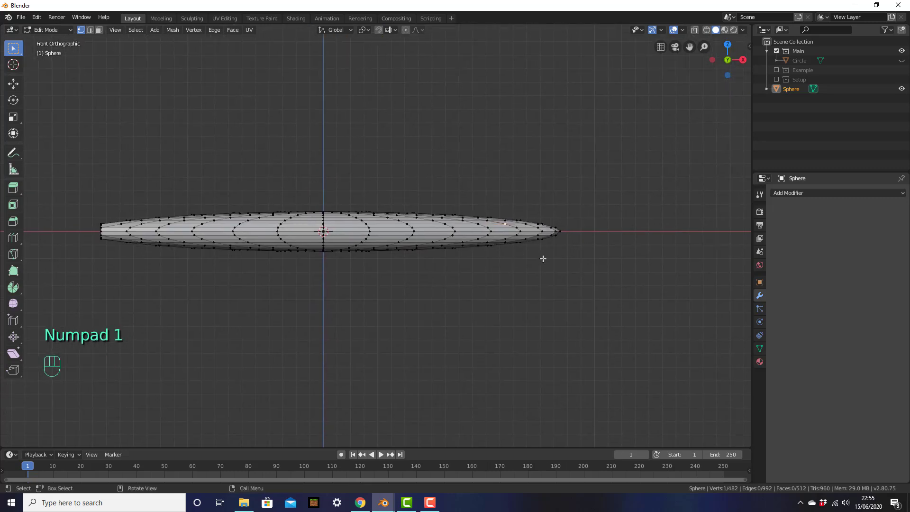
{"action": "key", "text": "z"}
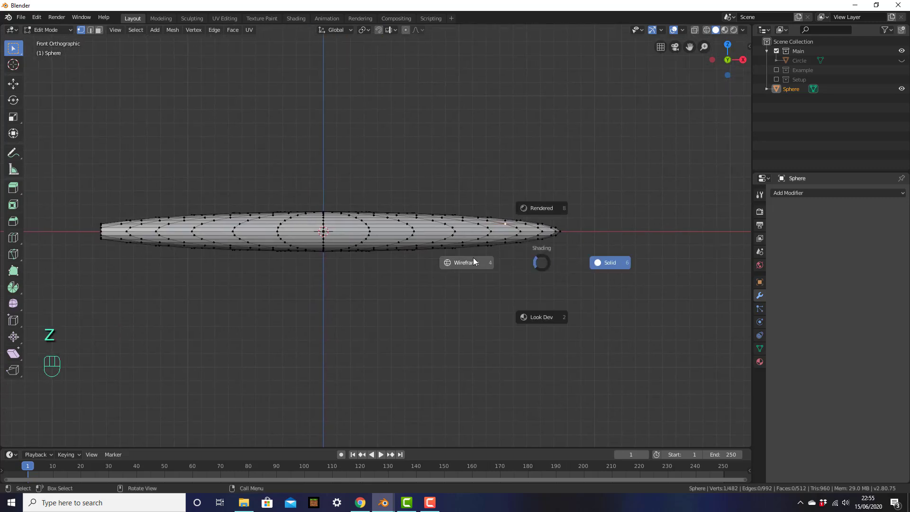
{"action": "left_click", "coordinate": [472, 259]}
{"action": "scroll", "coordinate": [587, 264], "scroll_direction": "up", "scroll_amount": 3}
{"action": "middle_click_drag", "start_coordinate": [589, 264], "coordinate": [470, 264], "text": "shift"}
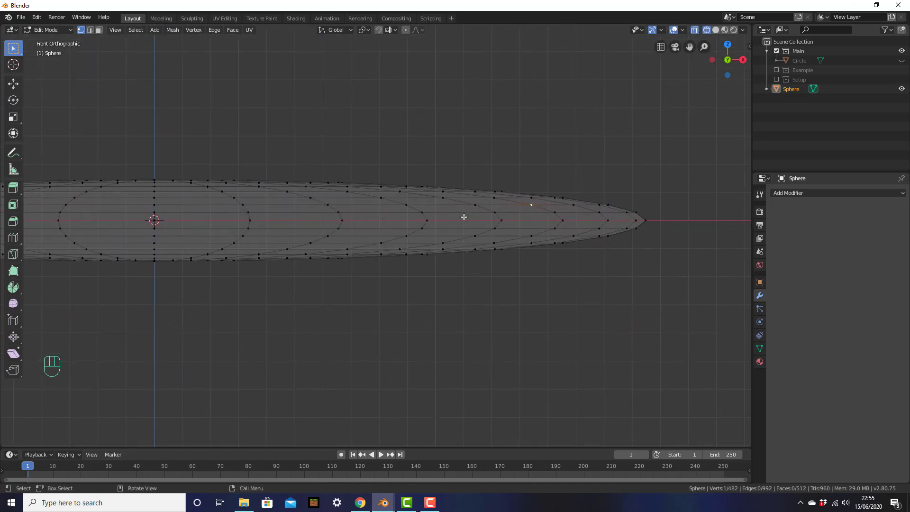
Box-select the right tip's vertices and scale them to 0 along X with sx0.
{"action": "key", "text": "ctrl+z"}
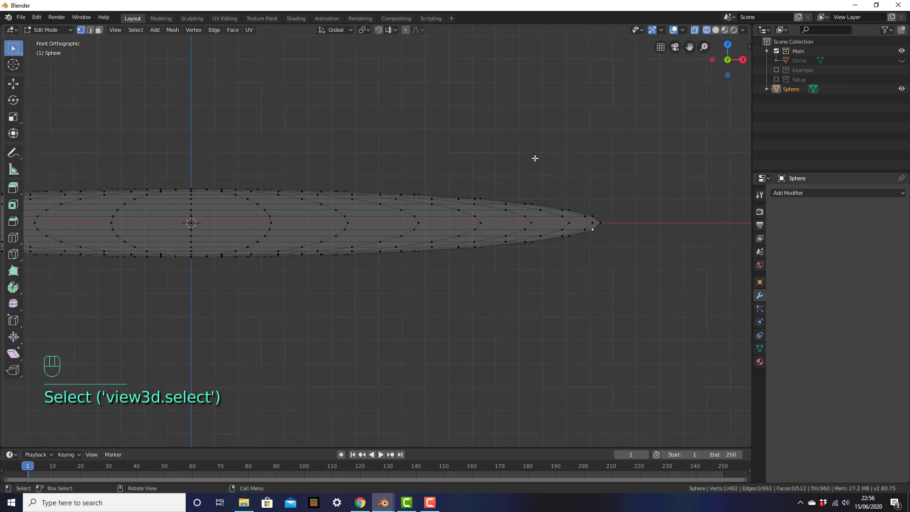
{"action": "left_click_drag", "start_coordinate": [537, 150], "coordinate": [635, 294]}
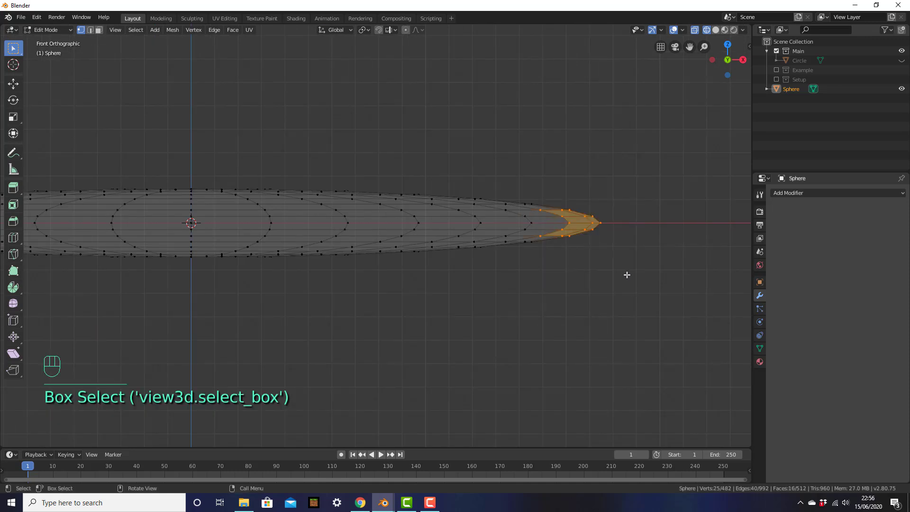
{"action": "scroll", "coordinate": [625, 277], "scroll_direction": "up", "scroll_amount": 1}
{"action": "middle_click_drag", "start_coordinate": [630, 268], "coordinate": [533, 274], "text": "shift"}
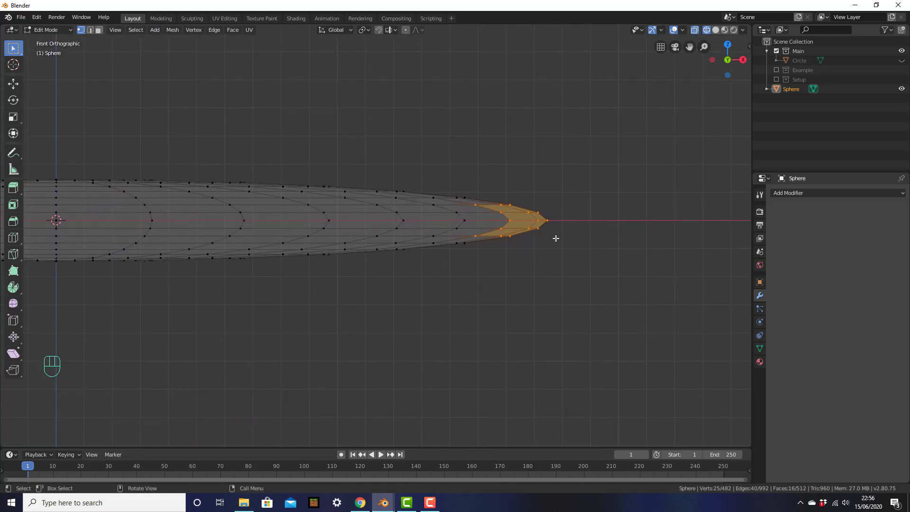
{"action": "type", "text": "sx0"}
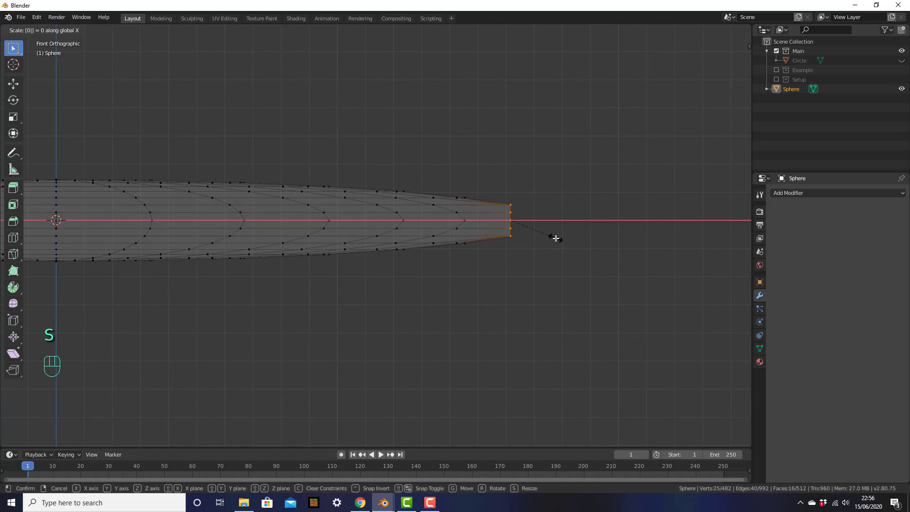
{"action": "left_click", "coordinate": [556, 238]}
{"action": "middle_click_drag", "start_coordinate": [561, 236], "coordinate": [482, 246]}
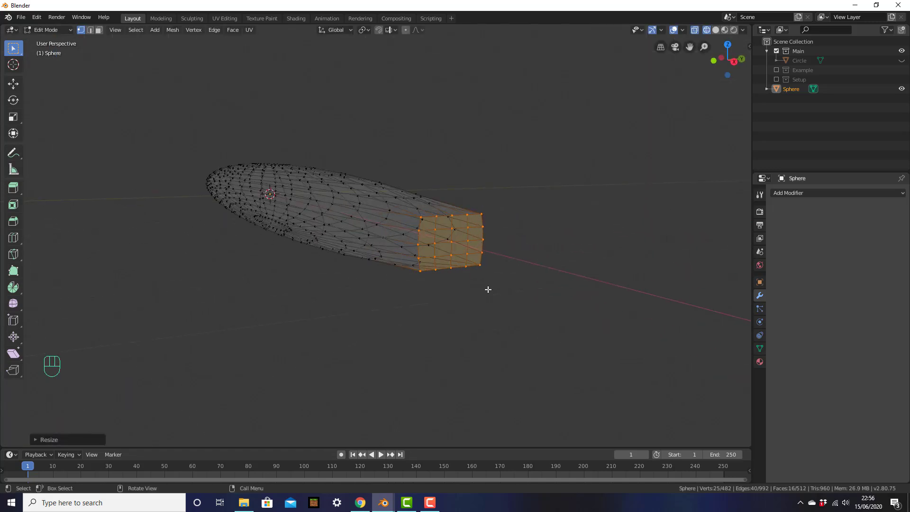
{"action": "middle_click_drag", "start_coordinate": [549, 269], "coordinate": [571, 280]}
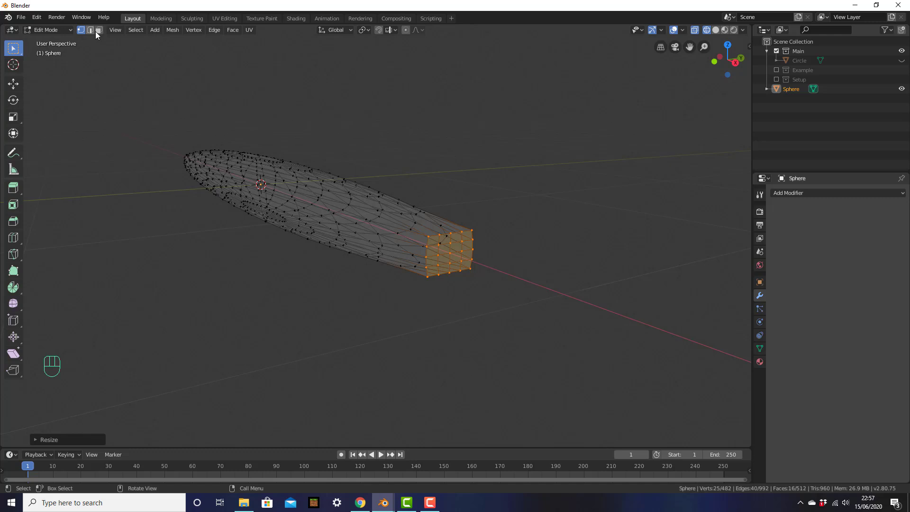
In Face select mode, delete the selected flat end faces to open that end.
{"action": "left_click", "coordinate": [99, 29]}
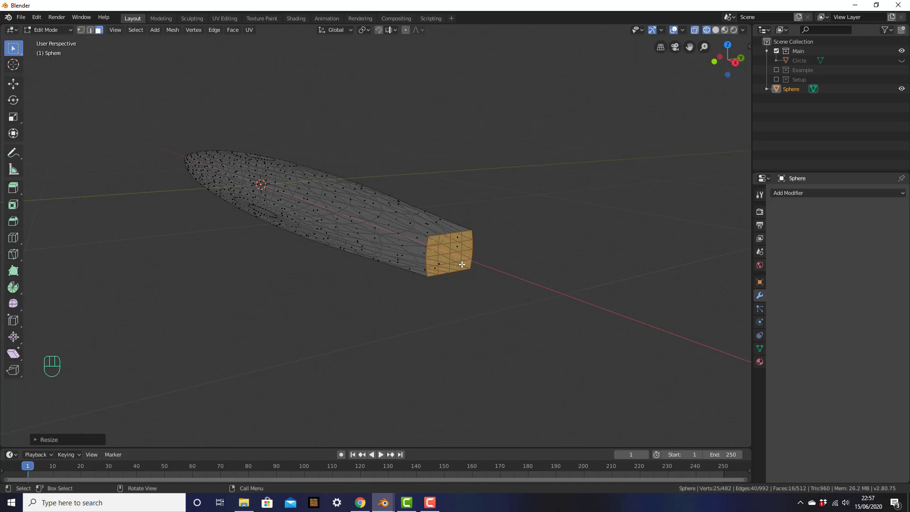
{"action": "key", "text": "x"}
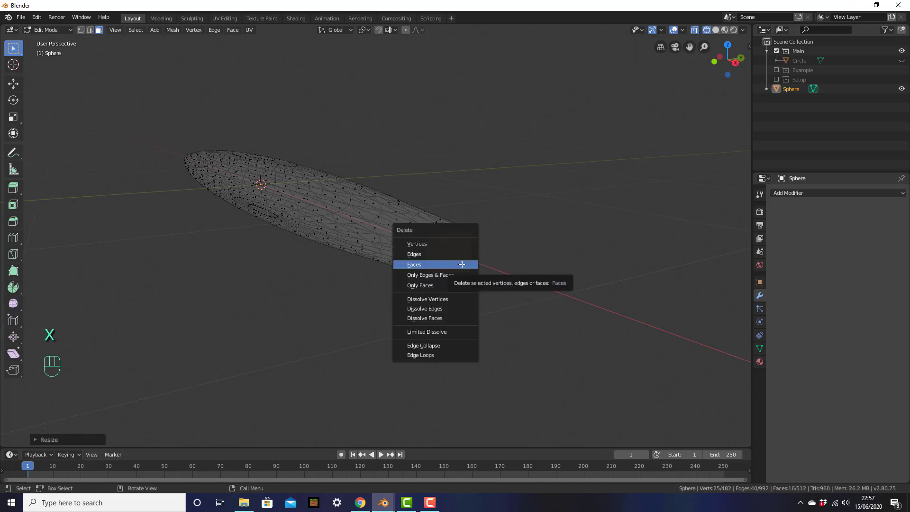
{"action": "left_click", "coordinate": [460, 264]}
{"action": "scroll", "coordinate": [494, 278], "scroll_direction": "up", "scroll_amount": 4}
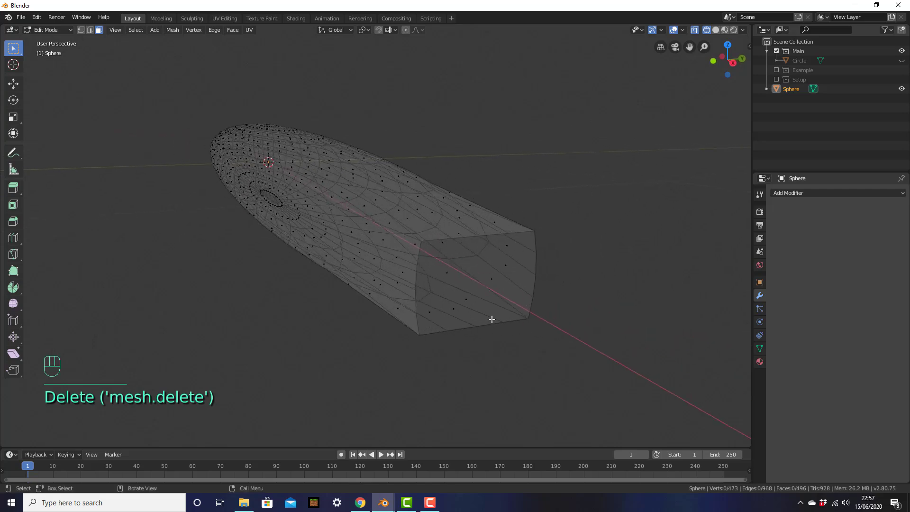
{"action": "scroll", "coordinate": [395, 289], "scroll_direction": "down", "scroll_amount": 3}
{"action": "middle_click_drag", "start_coordinate": [395, 289], "coordinate": [504, 303]}
Select all vertices in front view and scale them to about 0.87 along X.
{"action": "key", "text": "KP_1"}
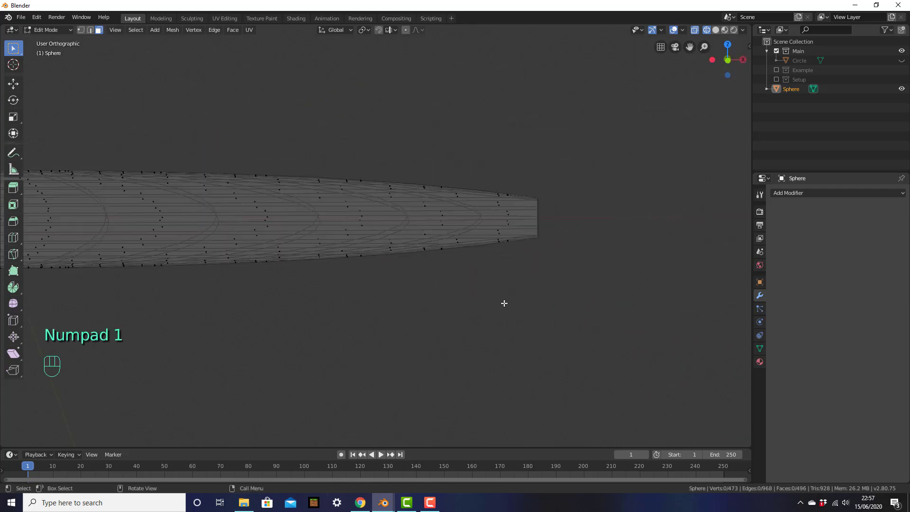
{"action": "scroll", "coordinate": [386, 254], "scroll_direction": "down", "scroll_amount": 2}
{"action": "middle_click_drag", "start_coordinate": [387, 254], "coordinate": [595, 265], "text": "shift"}
{"action": "scroll", "coordinate": [517, 265], "scroll_direction": "down", "scroll_amount": 2}
{"action": "middle_click_drag", "start_coordinate": [517, 265], "coordinate": [530, 262], "text": "shift"}
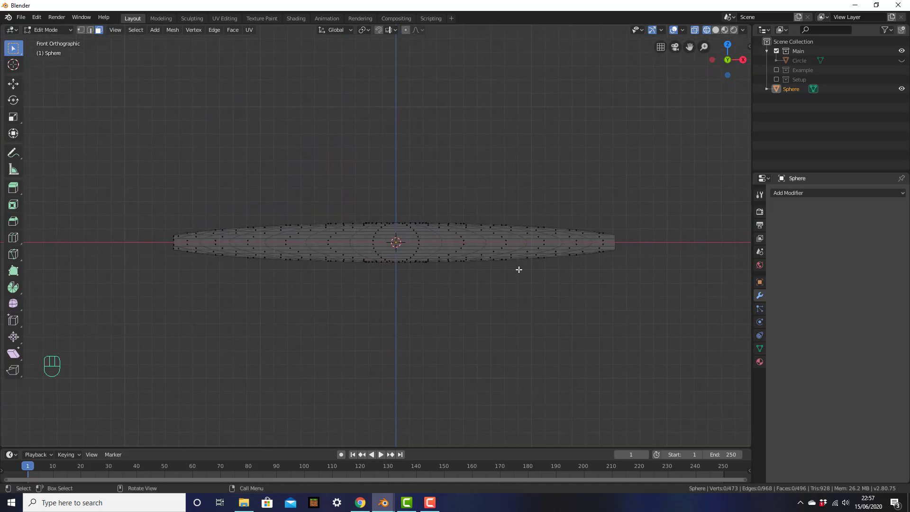
{"action": "left_click_drag", "start_coordinate": [136, 136], "coordinate": [691, 318]}
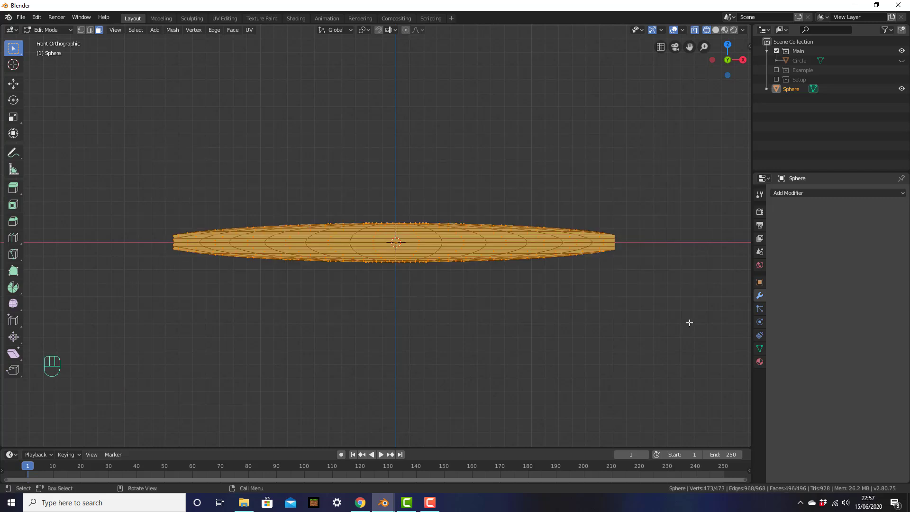
{"action": "key", "text": "s"}
{"action": "key", "text": "x"}
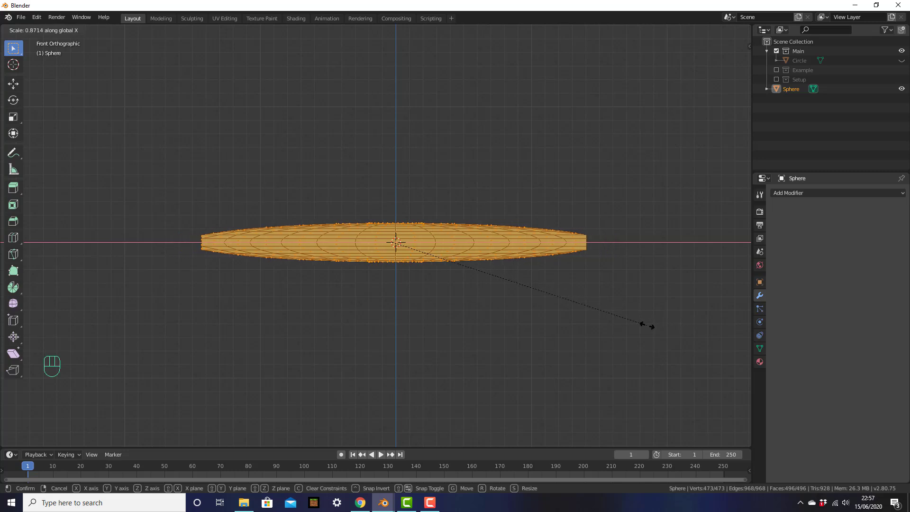
{"action": "left_click", "coordinate": [645, 325]}
Deselect everything and go back to Object Mode.
{"action": "left_click", "coordinate": [619, 274]}
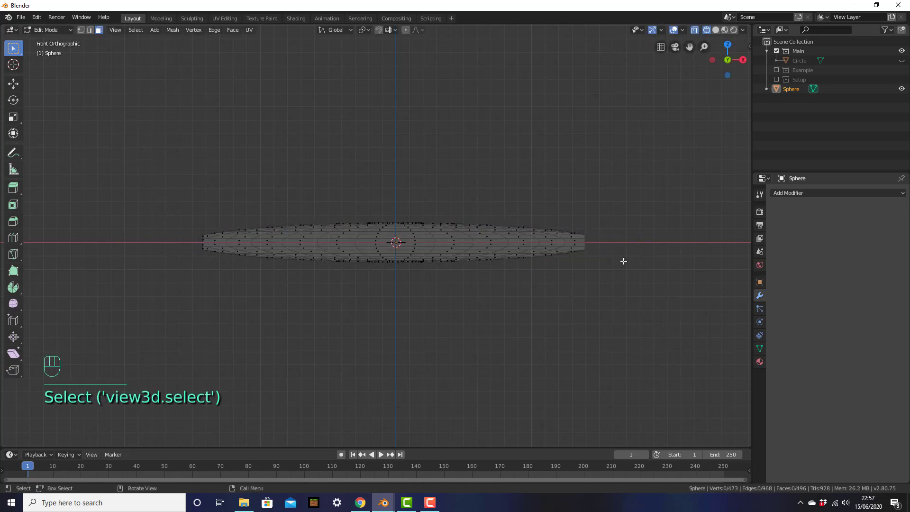
{"action": "key", "text": "Tab"}
{"action": "middle_click_drag", "start_coordinate": [621, 253], "coordinate": [616, 271]}
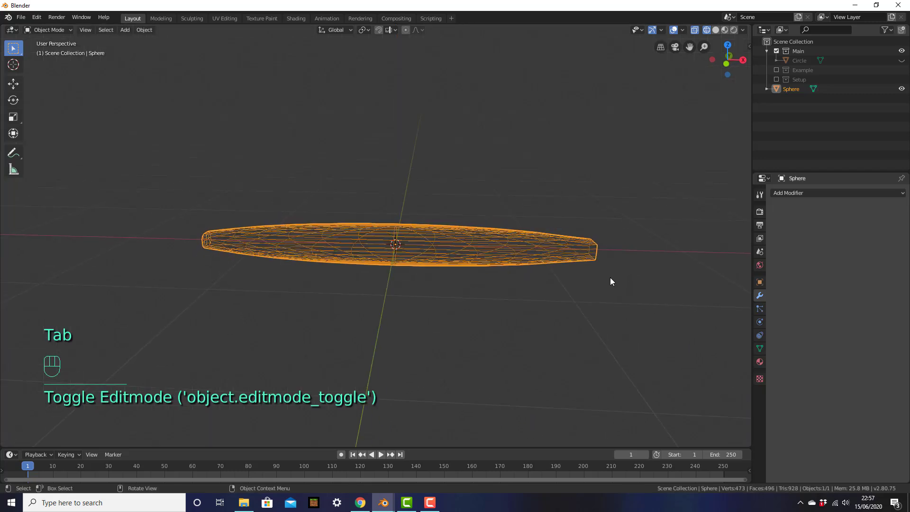
Switch the viewport back to Solid shading and reveal the hidden Circle pan body with Alt+H.
{"action": "key", "text": "z"}
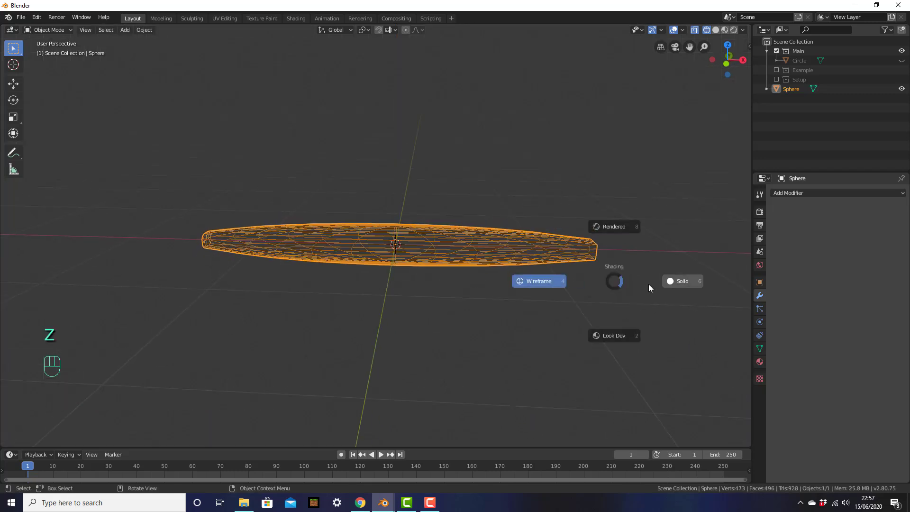
{"action": "left_click", "coordinate": [674, 282]}
{"action": "middle_click_drag", "start_coordinate": [637, 288], "coordinate": [613, 291]}
{"action": "key", "text": "Tab"}
{"action": "key", "text": "Tab"}
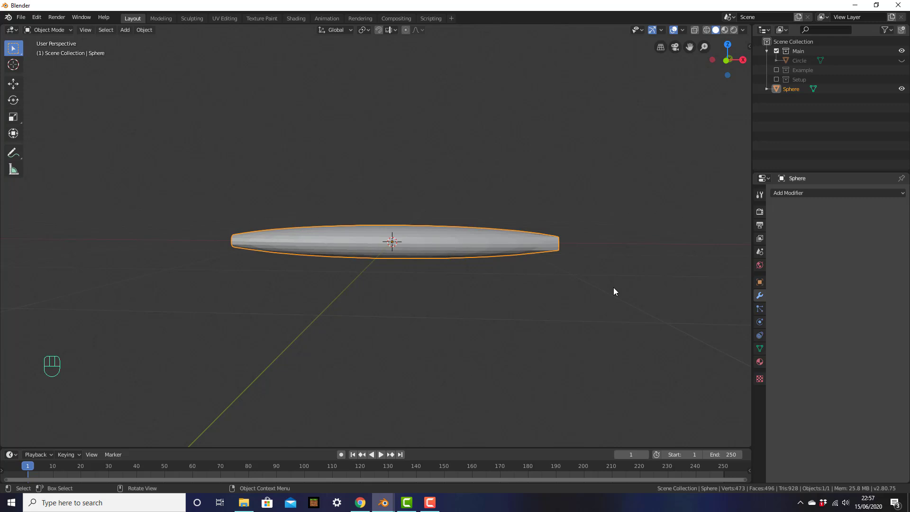
{"action": "middle_click_drag", "start_coordinate": [575, 240], "coordinate": [566, 252]}
{"action": "key", "text": "alt+h"}
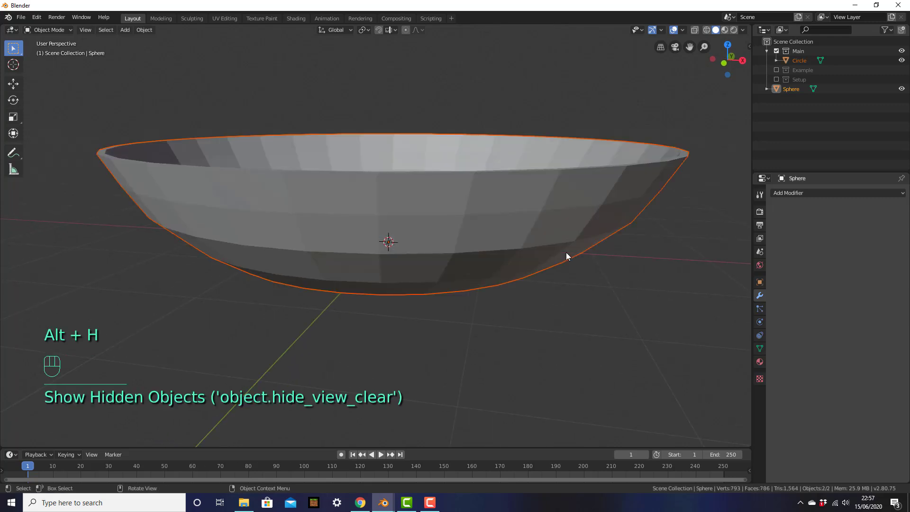
{"action": "middle_click_drag", "start_coordinate": [484, 232], "coordinate": [470, 278]}
In top view, select the Sphere handle and move it along X to the pan's left.
{"action": "left_click", "coordinate": [466, 260]}
{"action": "scroll", "coordinate": [466, 260], "scroll_direction": "down", "scroll_amount": 5}
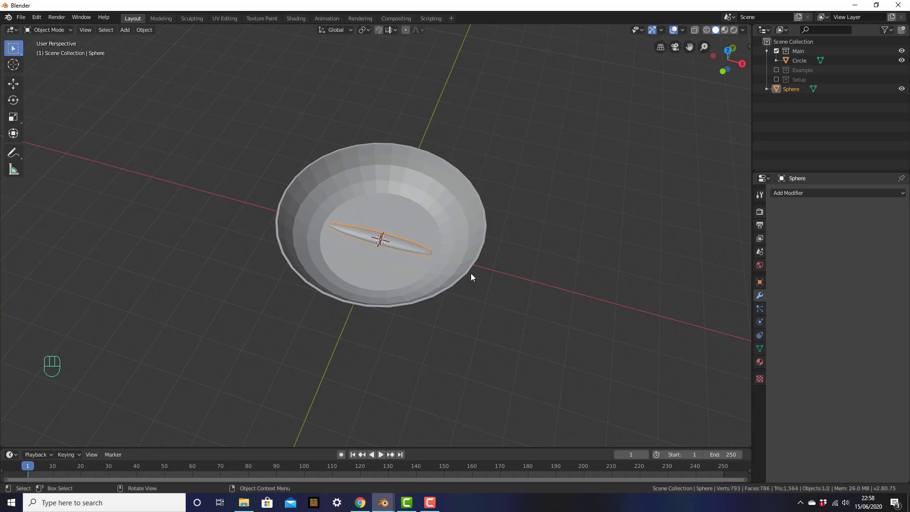
{"action": "key", "text": "KP_7"}
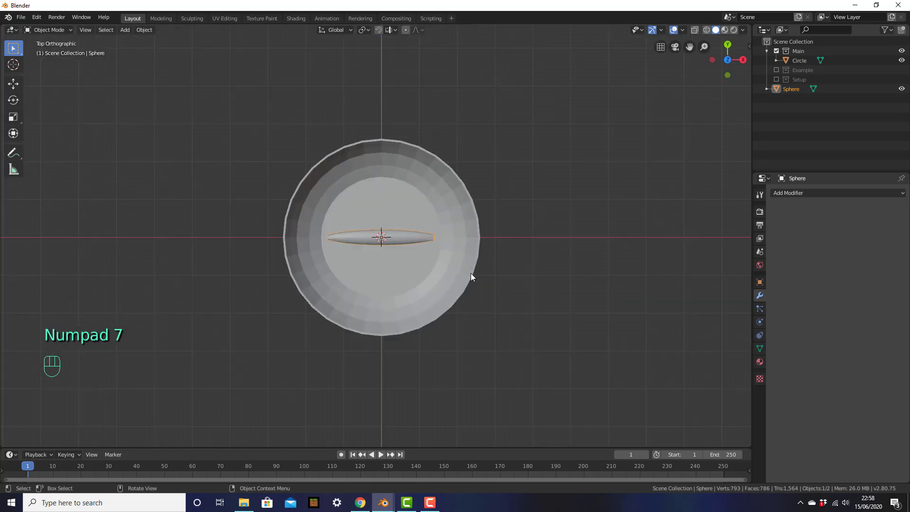
{"action": "left_click", "coordinate": [415, 236]}
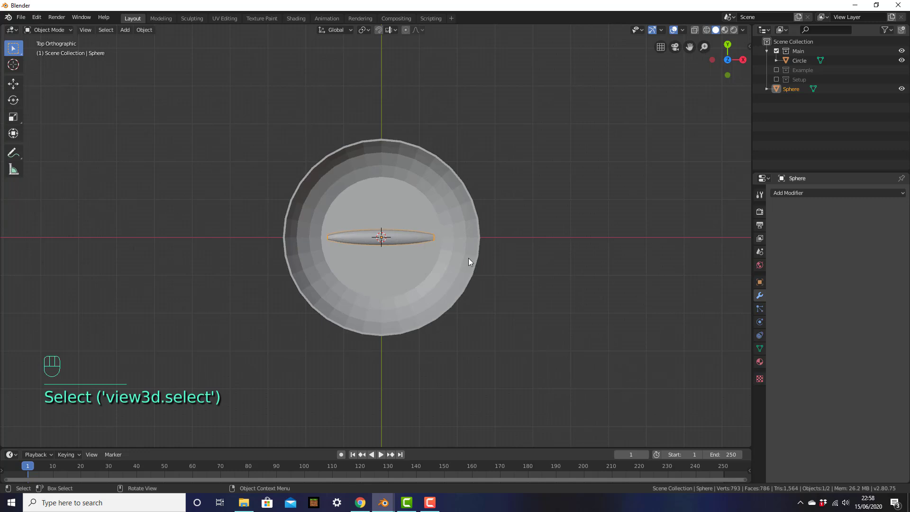
{"action": "key", "text": "g"}
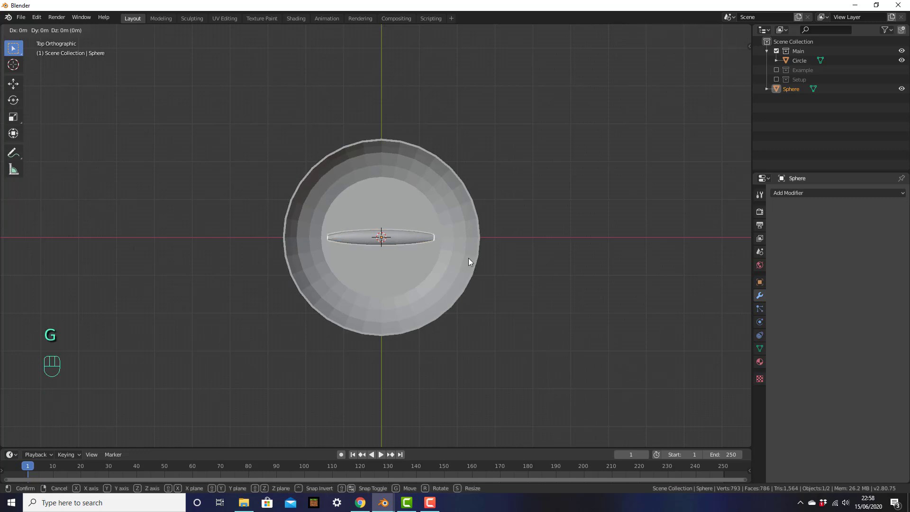
{"action": "key", "text": "x"}
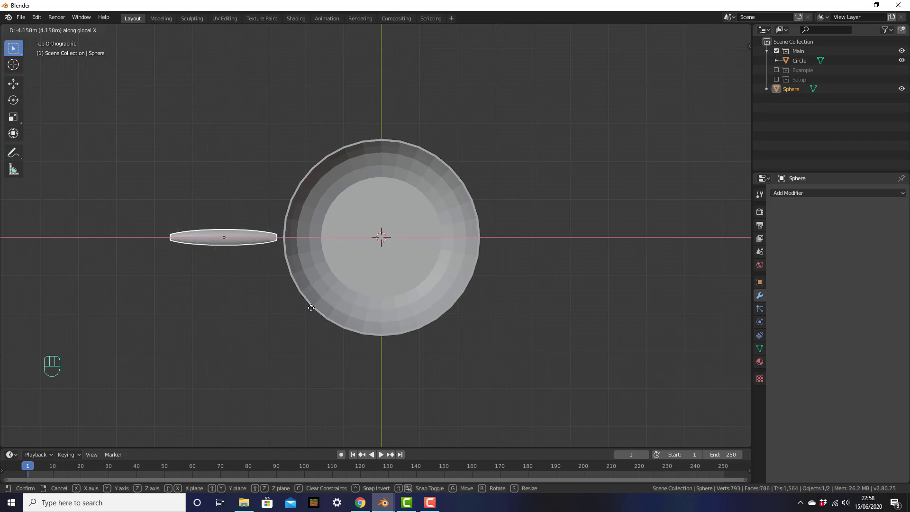
{"action": "left_click", "coordinate": [282, 312]}
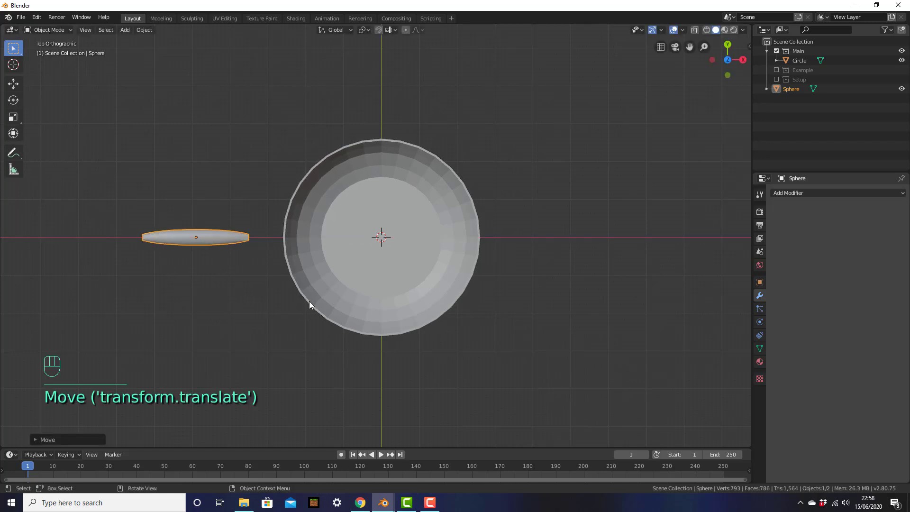
Enlarge the sphere and reposition it against the pan's rim.
{"action": "key", "text": "s"}
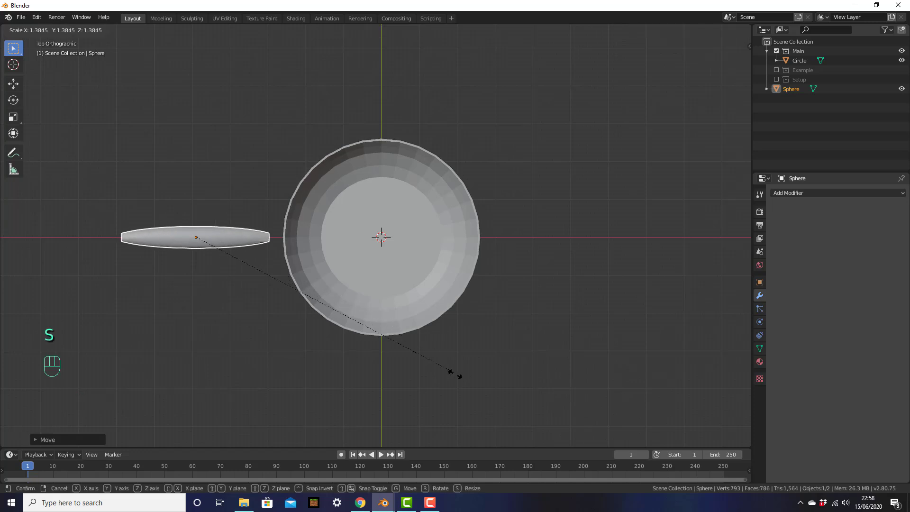
{"action": "left_click", "coordinate": [510, 421]}
{"action": "key", "text": "g"}
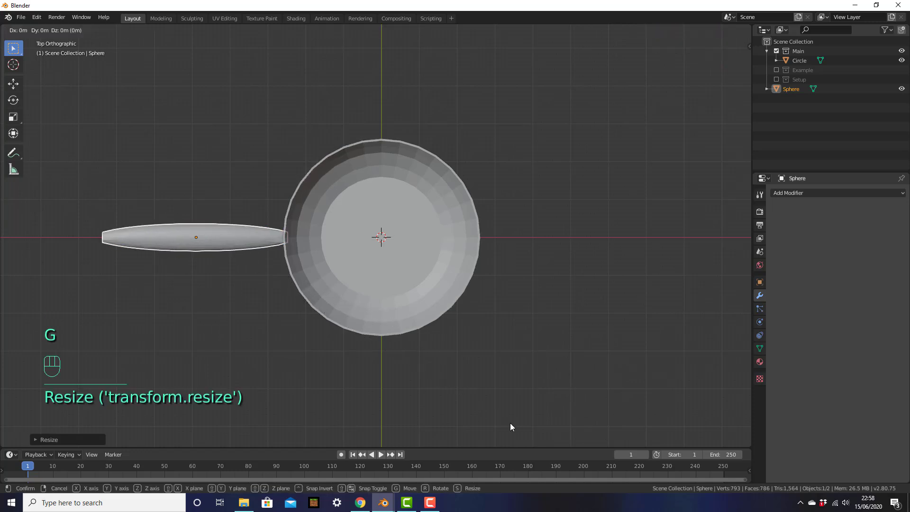
{"action": "left_click", "coordinate": [505, 423]}
{"action": "key", "text": "s"}
{"action": "left_click", "coordinate": [537, 440]}
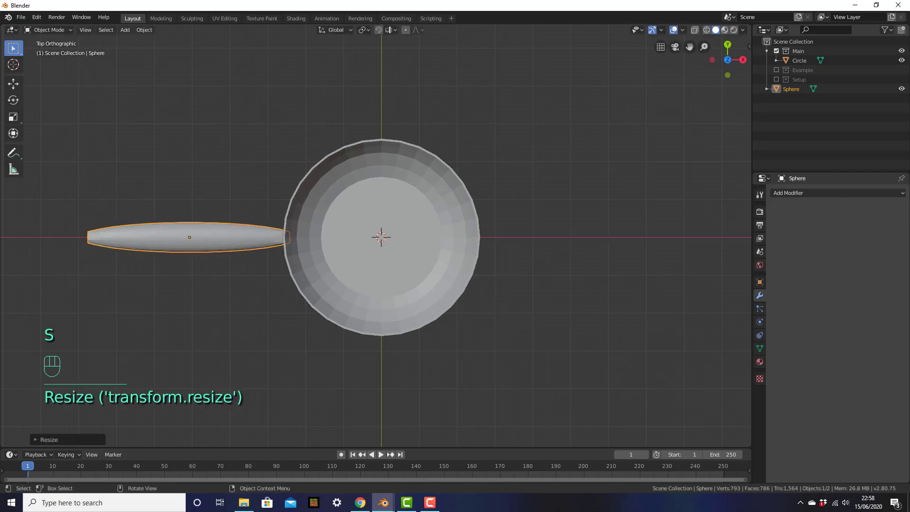
{"action": "key", "text": "g"}
{"action": "left_click", "coordinate": [544, 442]}
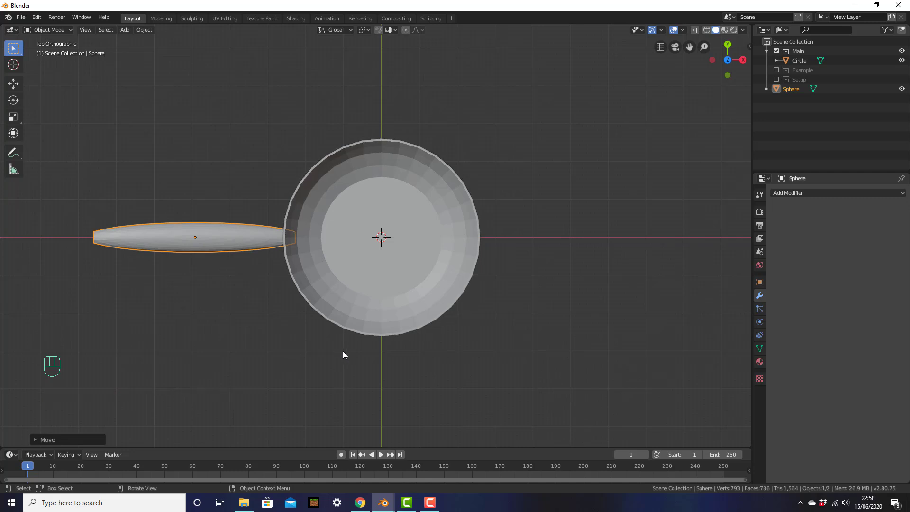
Thin the handle along Y, then raise it to the pan's height in front view.
{"action": "key", "text": "s"}
{"action": "key", "text": "y"}
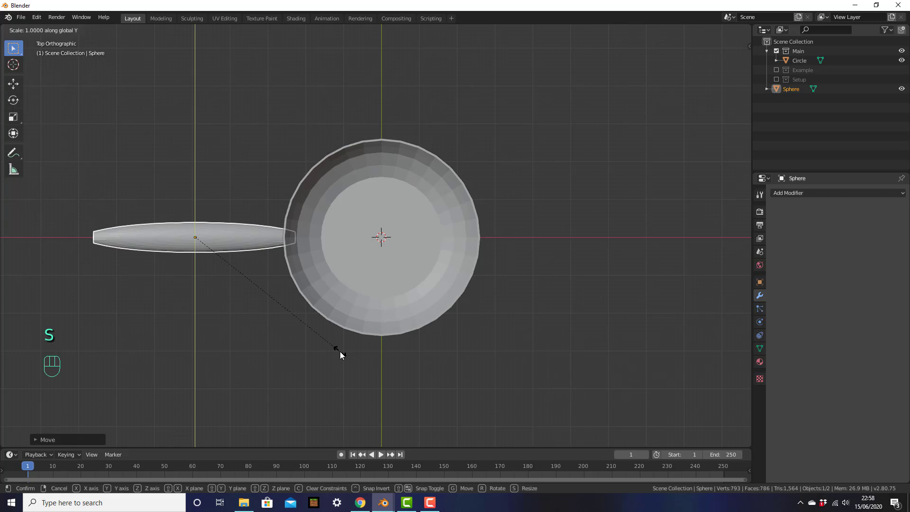
{"action": "left_click", "coordinate": [322, 346]}
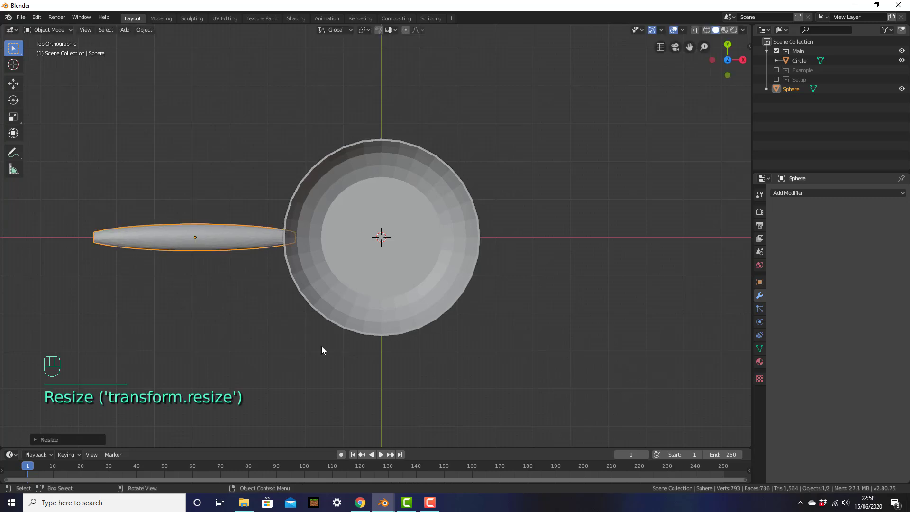
{"action": "middle_click_drag", "start_coordinate": [374, 349], "coordinate": [384, 251]}
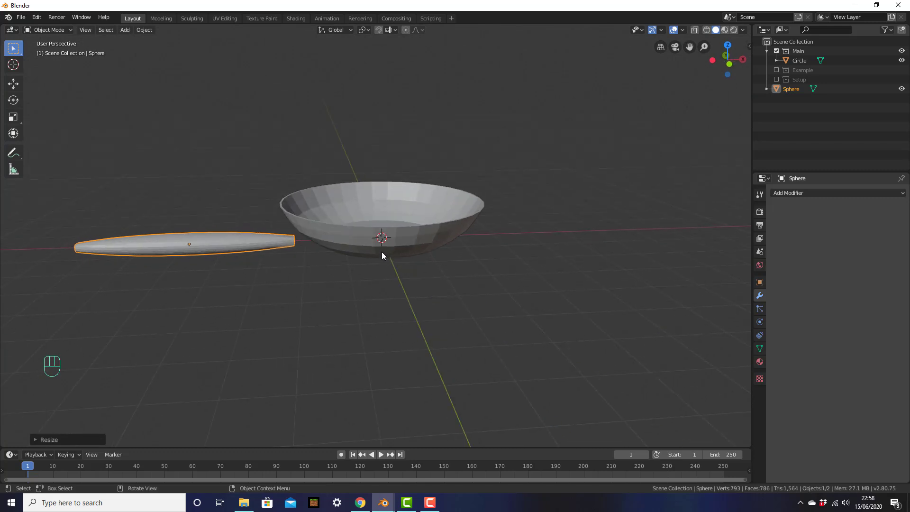
{"action": "key", "text": "KP_1"}
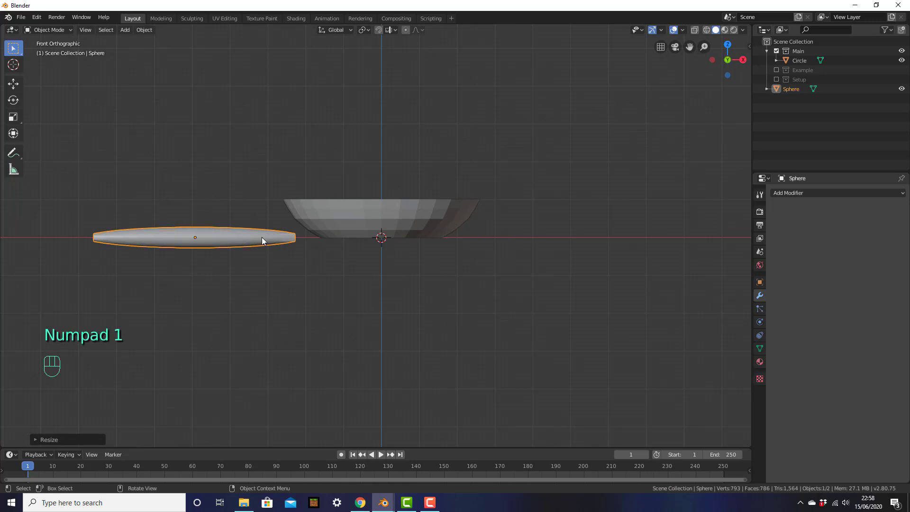
{"action": "key", "text": "g"}
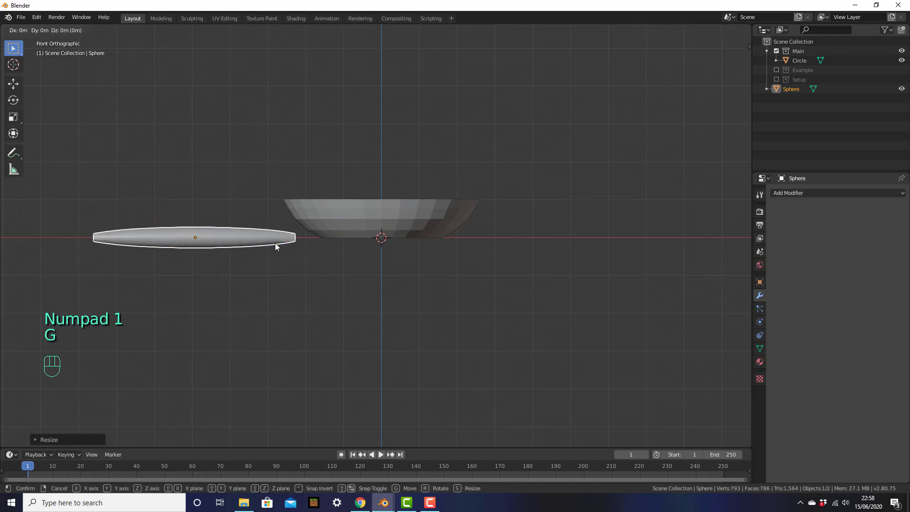
{"action": "left_click", "coordinate": [276, 217]}
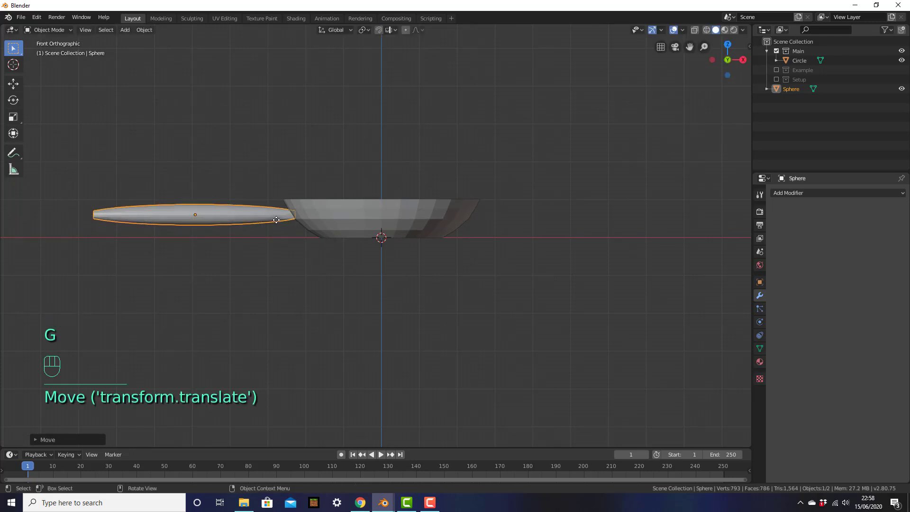
Slide the handle along X until its open end meets the pan's side, then select the pan.
{"action": "middle_click_drag", "start_coordinate": [328, 277], "coordinate": [544, 307]}
{"action": "scroll", "coordinate": [294, 295], "scroll_direction": "up", "scroll_amount": 3}
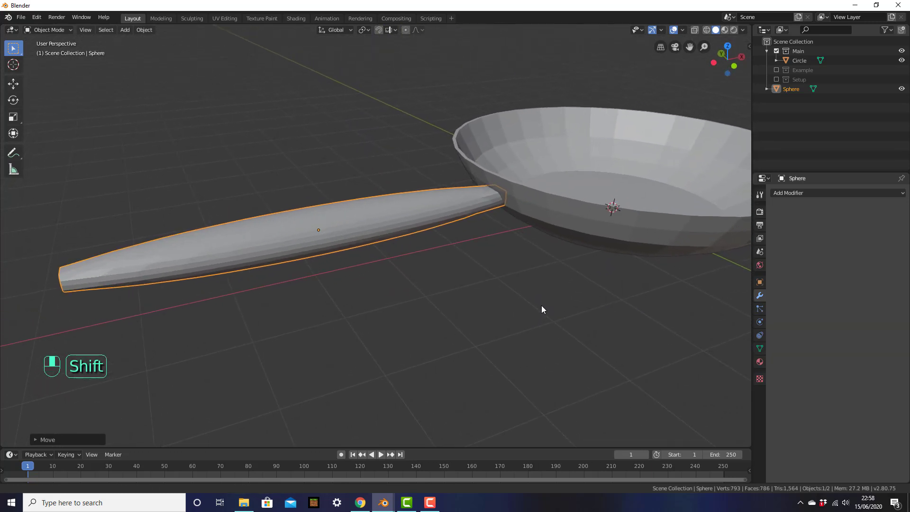
{"action": "left_click", "coordinate": [448, 218]}
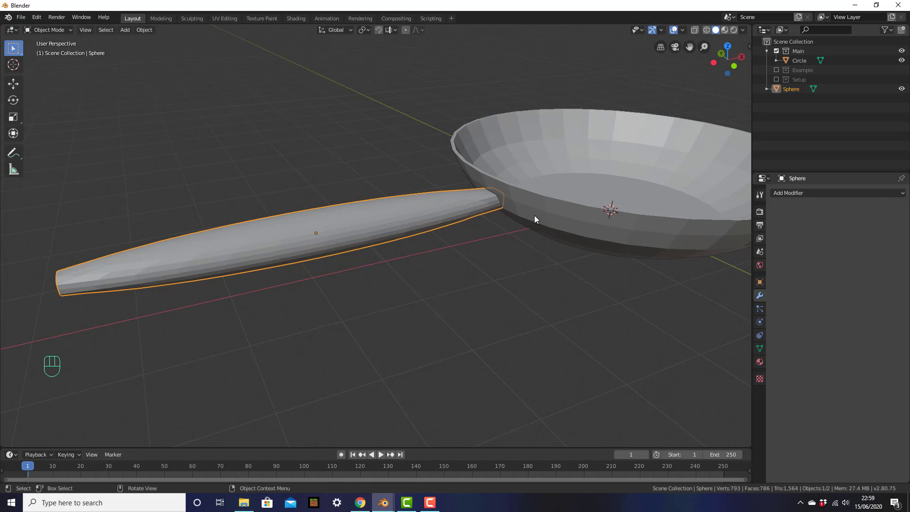
{"action": "key", "text": "g"}
{"action": "key", "text": "x"}
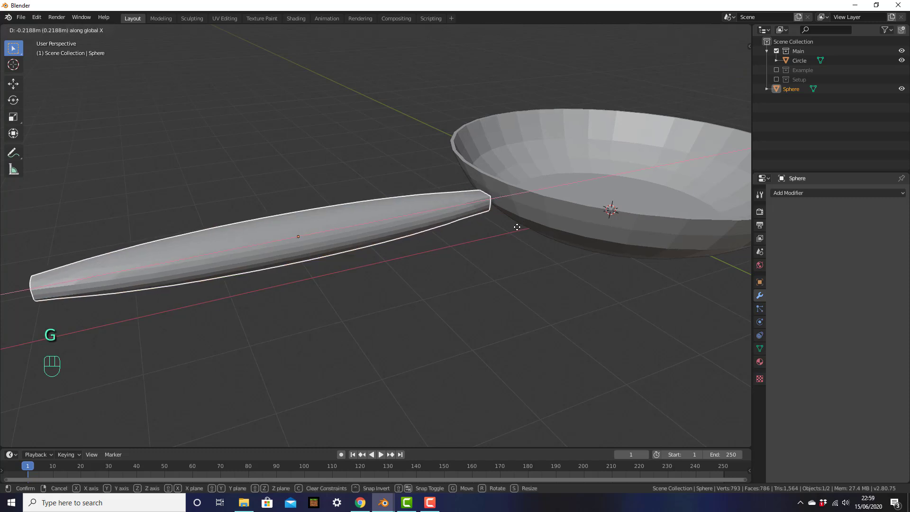
{"action": "left_click", "coordinate": [512, 228]}
{"action": "scroll", "coordinate": [550, 238], "scroll_direction": "up", "scroll_amount": 4}
{"action": "middle_click_drag", "start_coordinate": [511, 238], "coordinate": [461, 267], "text": "shift"}
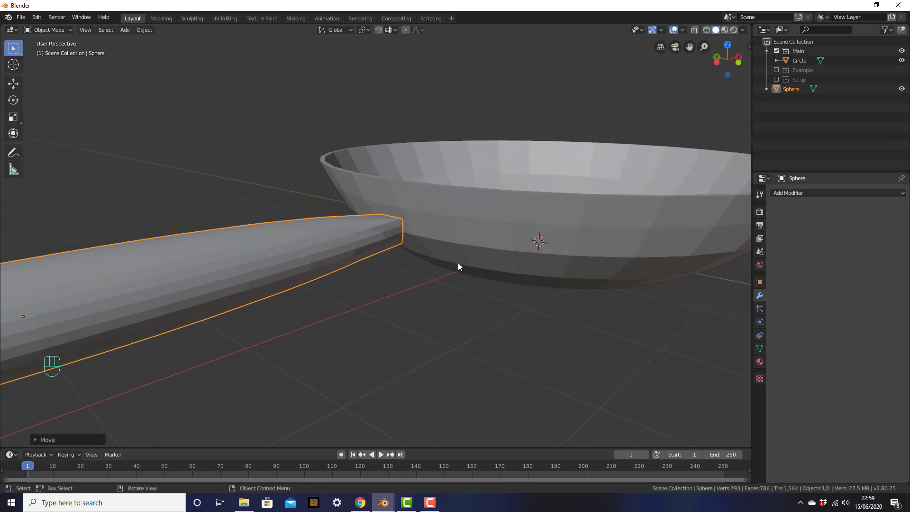
{"action": "scroll", "coordinate": [483, 246], "scroll_direction": "up", "scroll_amount": 2}
{"action": "left_click", "coordinate": [509, 232]}
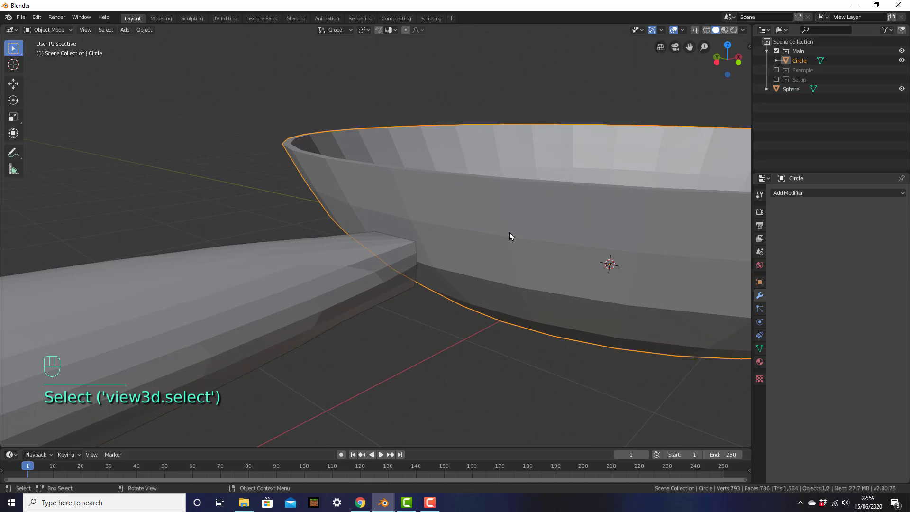
Enter Edit Mode on the Circle pan and start a Ctrl+R loop cut on its inner wall.
{"action": "key", "text": "Tab"}
{"action": "middle_click_drag", "start_coordinate": [513, 228], "coordinate": [504, 246]}
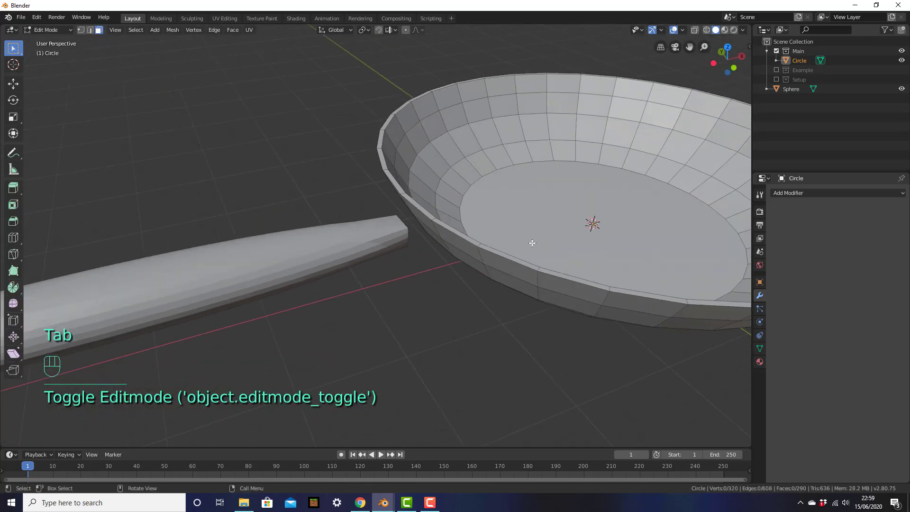
{"action": "scroll", "coordinate": [543, 167], "scroll_direction": "down", "scroll_amount": 3}
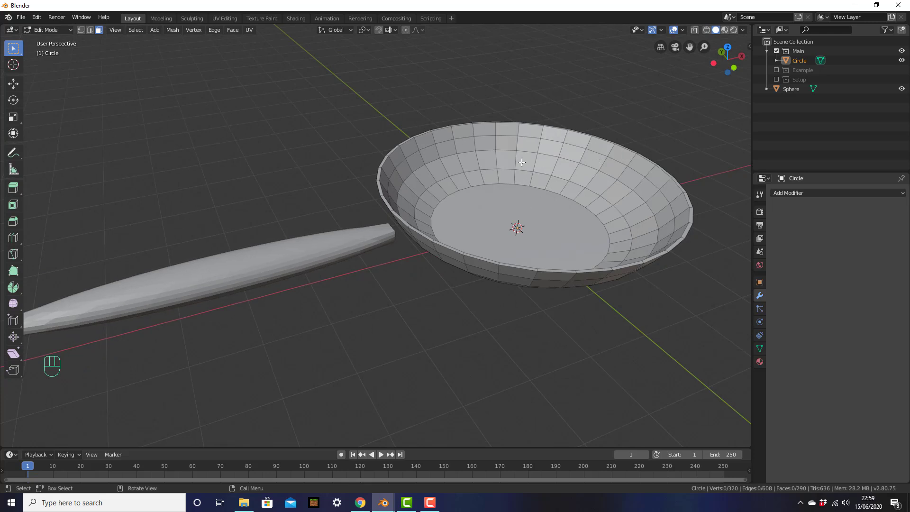
{"action": "middle_click_drag", "start_coordinate": [600, 189], "coordinate": [512, 248], "text": "shift"}
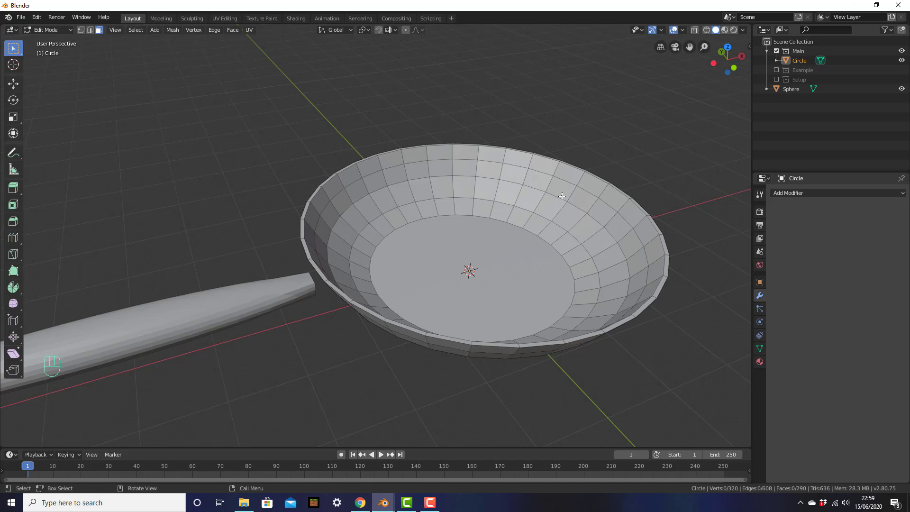
{"action": "middle_click_drag", "start_coordinate": [540, 220], "coordinate": [491, 155]}
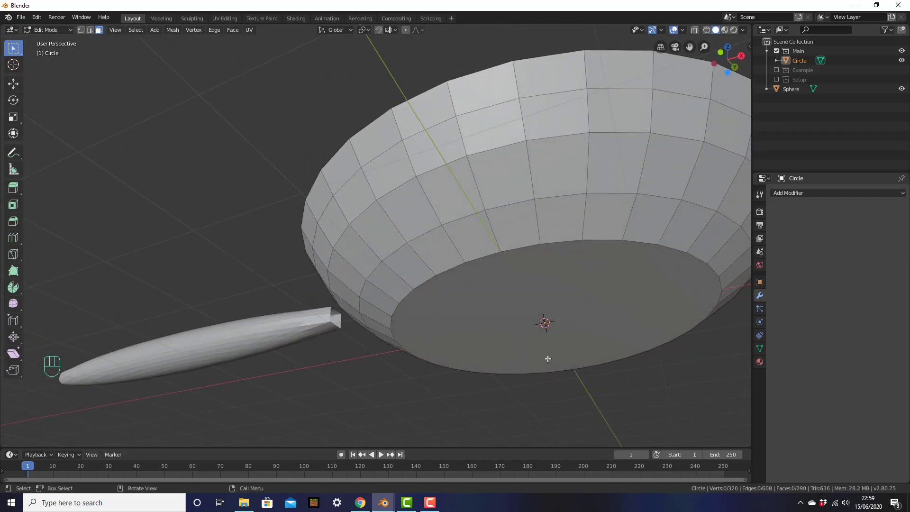
{"action": "middle_click_drag", "start_coordinate": [592, 153], "coordinate": [650, 237]}
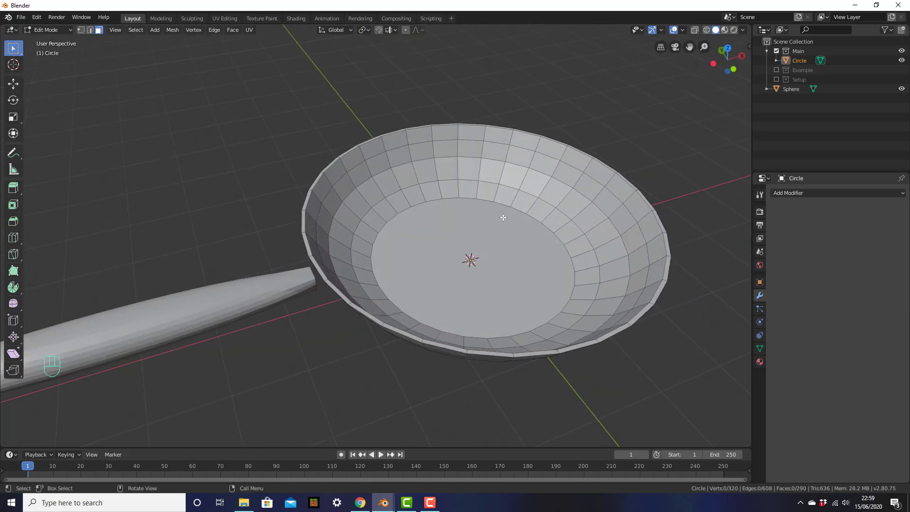
{"action": "mouse_move", "coordinate": [361, 214]}
{"action": "middle_mouse_down"}
{"action": "mouse_move", "coordinate": [386, 209]}
{"action": "mouse_move", "coordinate": [362, 183]}
{"action": "mouse_move", "coordinate": [362, 207]}
{"action": "middle_mouse_up"}
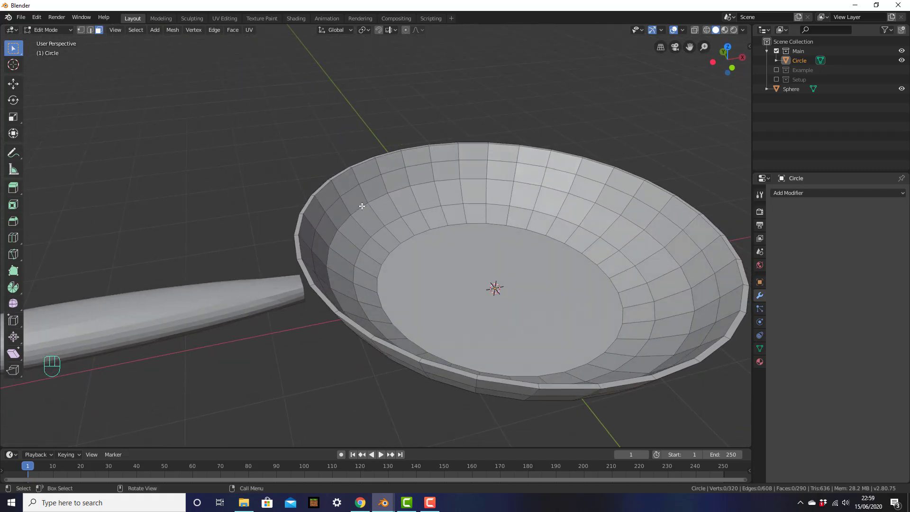
{"action": "key", "text": "ctrl+r"}
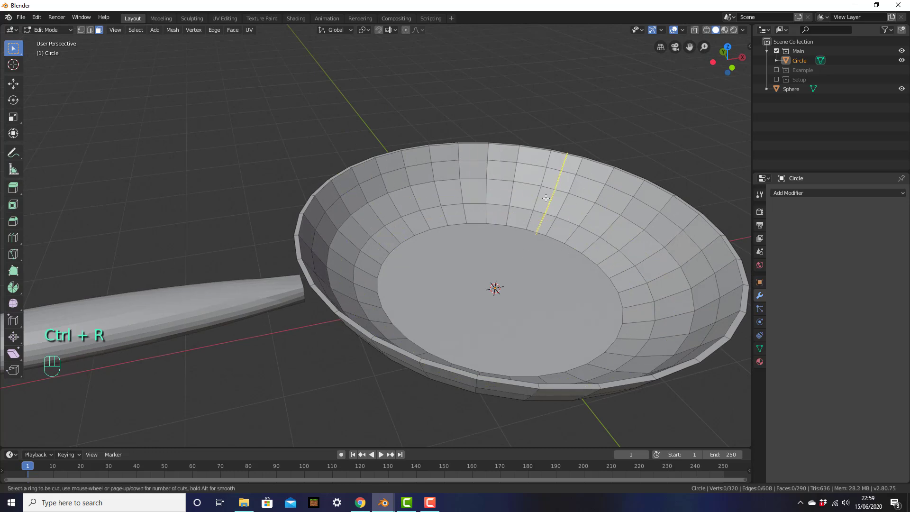
{"action": "left_click", "coordinate": [466, 185]}
{"action": "mouse_move", "coordinate": [465, 185]}
{"action": "left_mouse_down"}
{"action": "mouse_move", "coordinate": [465, 193]}
{"action": "mouse_move", "coordinate": [464, 174]}
{"action": "mouse_move", "coordinate": [465, 190]}
{"action": "mouse_move", "coordinate": [472, 186]}
{"action": "left_mouse_up"}
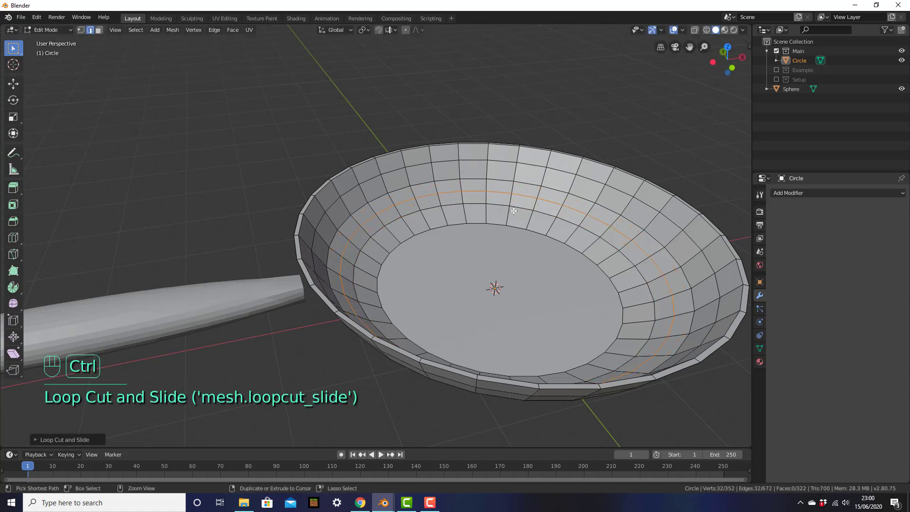
{"action": "key", "text": "ctrl+z"}
{"action": "middle_click_drag", "start_coordinate": [423, 198], "coordinate": [453, 189]}
{"action": "middle_click_drag", "start_coordinate": [386, 289], "coordinate": [403, 255]}
{"action": "key", "text": "KP_1"}
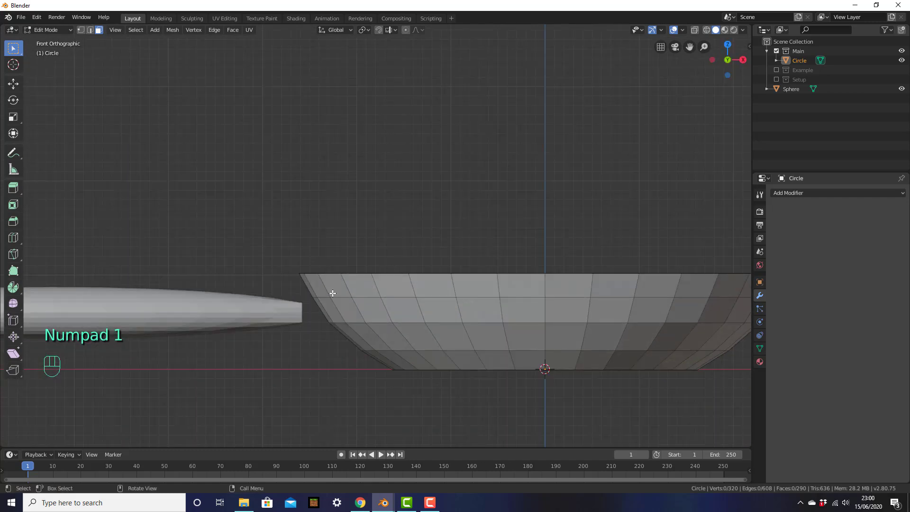
{"action": "middle_click_drag", "start_coordinate": [294, 308], "coordinate": [350, 342]}
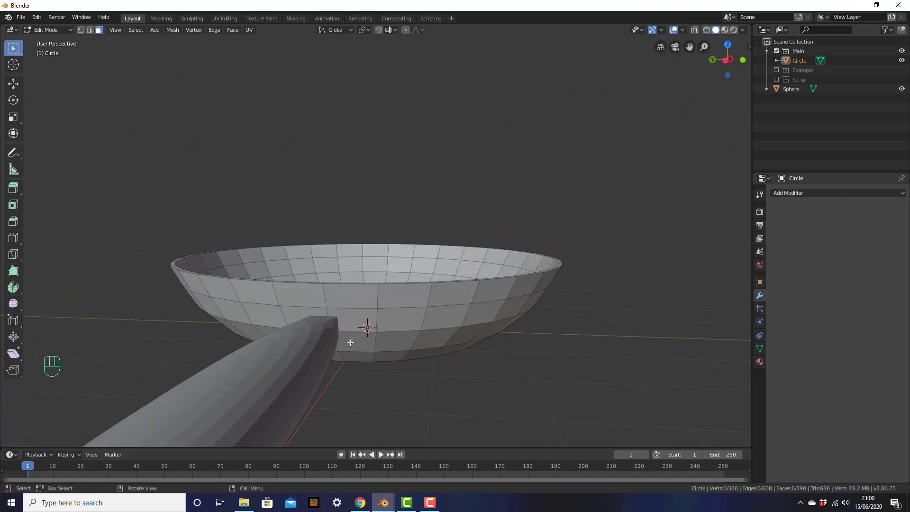
{"action": "middle_click_drag", "start_coordinate": [344, 311], "coordinate": [368, 306], "text": "shift"}
{"action": "middle_click_drag", "start_coordinate": [423, 327], "coordinate": [407, 274]}
{"action": "scroll", "coordinate": [420, 335], "scroll_direction": "up", "scroll_amount": 2}
{"action": "scroll", "coordinate": [405, 319], "scroll_direction": "up", "scroll_amount": 2}
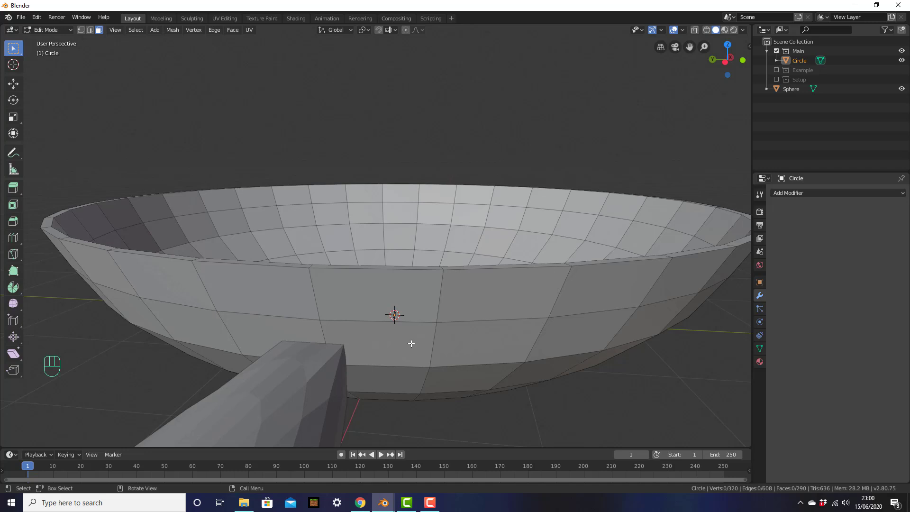
Add vertical edge loops on the pan wall beside the handle.
{"action": "key", "text": "ctrl+r"}
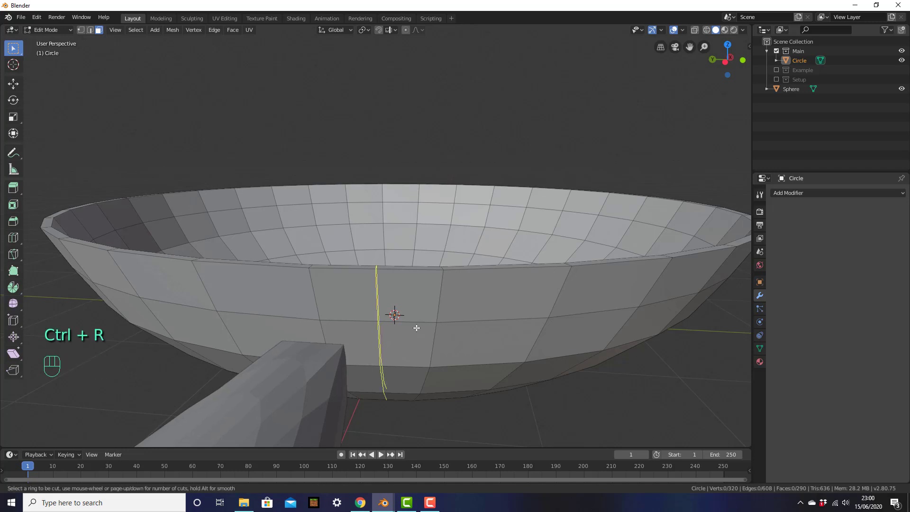
{"action": "left_click", "coordinate": [397, 331]}
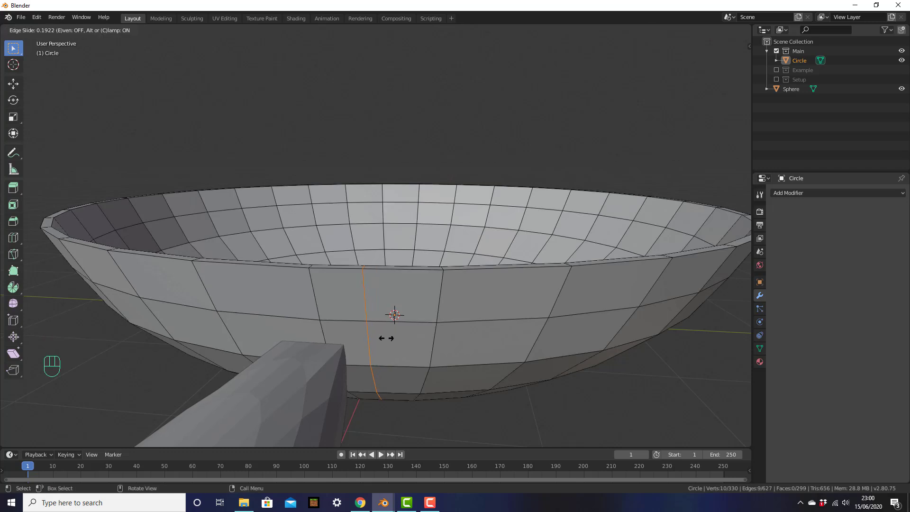
{"action": "left_click", "coordinate": [391, 333]}
{"action": "middle_click_drag", "start_coordinate": [391, 334], "coordinate": [401, 338]}
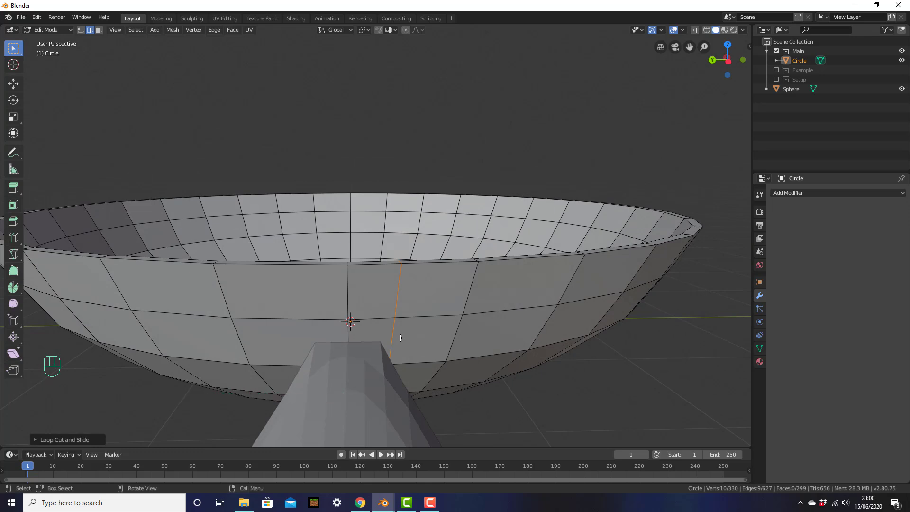
{"action": "key", "text": "ctrl+r"}
{"action": "left_click", "coordinate": [328, 309]}
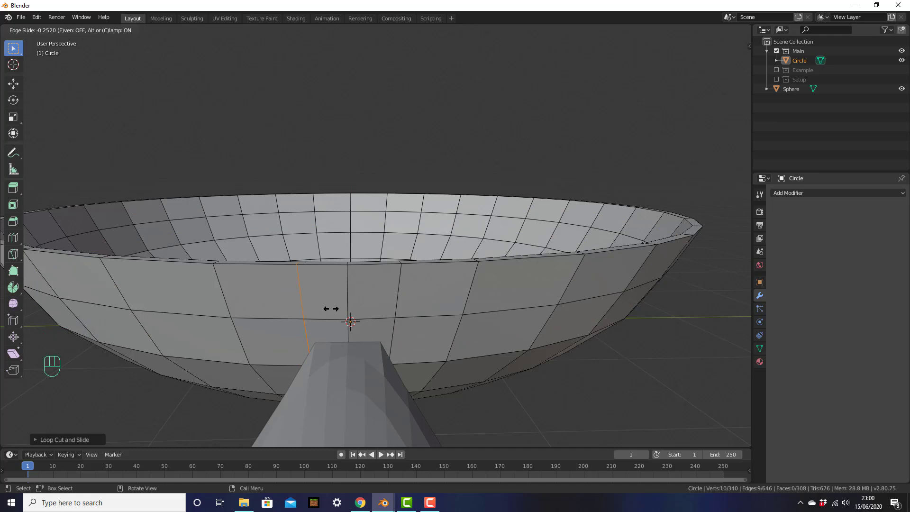
{"action": "left_click", "coordinate": [330, 308]}
{"action": "middle_click_drag", "start_coordinate": [408, 365], "coordinate": [422, 212]}
From top view, try a horizontal loop around the bowl, then undo it.
{"action": "key", "text": "KP_7"}
{"action": "key", "text": "ctrl+r"}
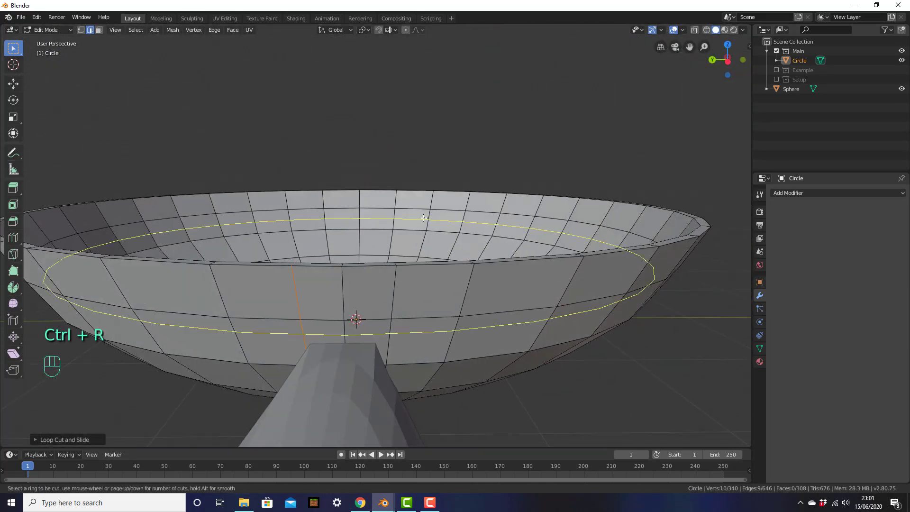
{"action": "left_click", "coordinate": [406, 287]}
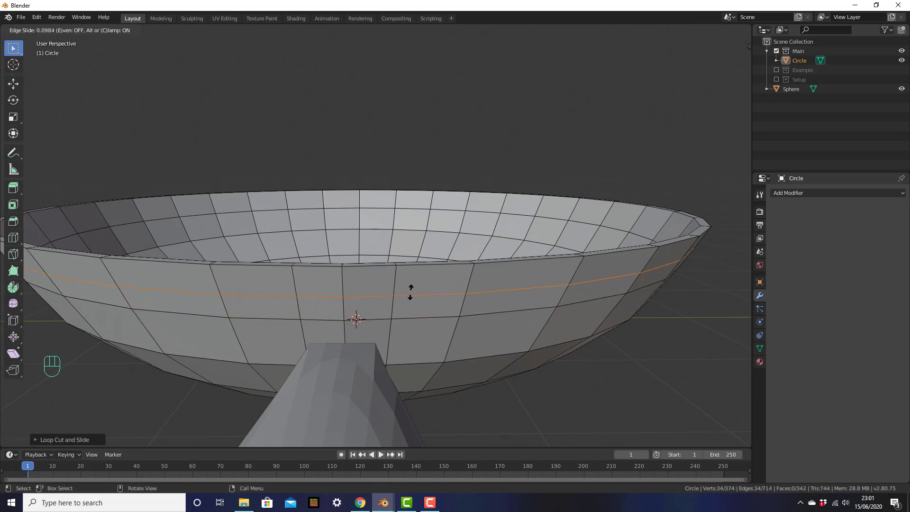
{"action": "left_click", "coordinate": [411, 291]}
{"action": "key", "text": "ctrl+z"}
{"action": "middle_click_drag", "start_coordinate": [411, 292], "coordinate": [315, 284]}
{"action": "middle_click_drag", "start_coordinate": [256, 297], "coordinate": [432, 300]}
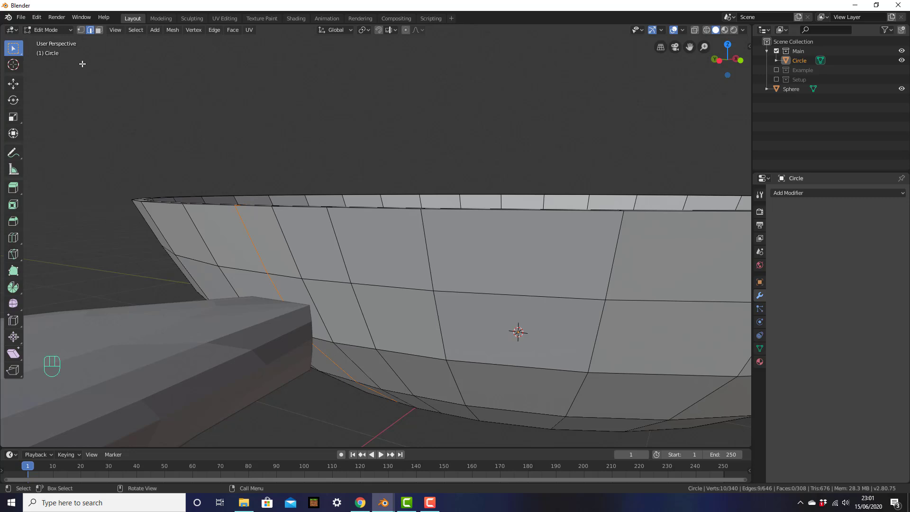
In Face select mode, delete the two wall faces beside the handle.
{"action": "left_click", "coordinate": [98, 31]}
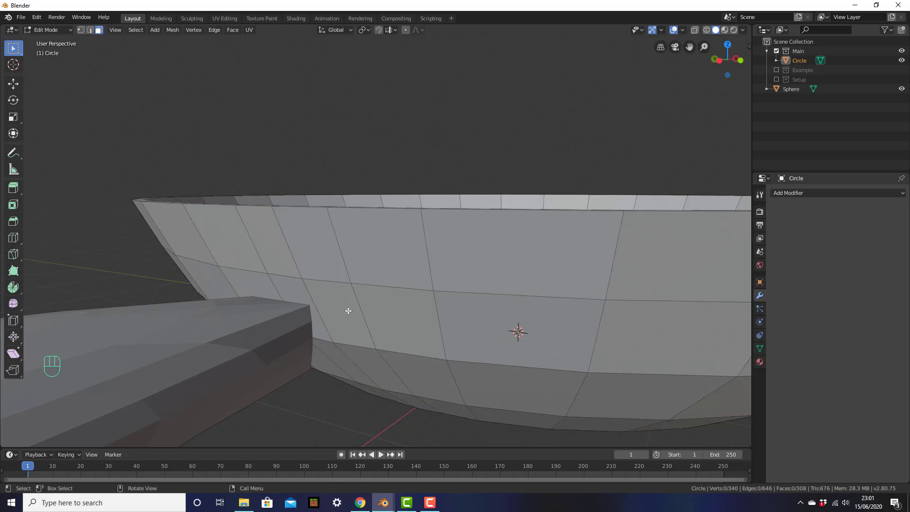
{"action": "left_click", "coordinate": [320, 297]}
{"action": "left_click", "coordinate": [298, 295], "text": "shift"}
{"action": "middle_click_drag", "start_coordinate": [298, 295], "coordinate": [349, 311]}
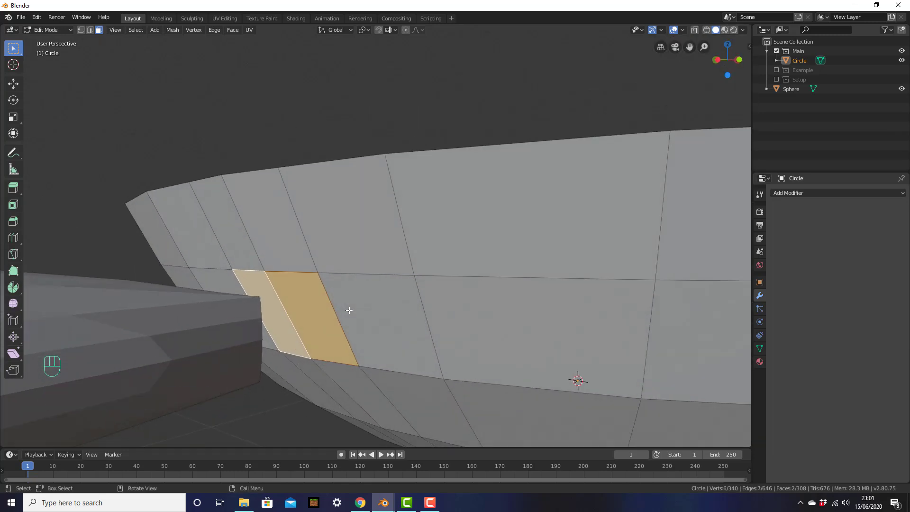
{"action": "key", "text": "x"}
{"action": "left_click", "coordinate": [349, 310]}
Inspect the new opening, switch back to vertex select, and return to Object Mode.
{"action": "middle_click_drag", "start_coordinate": [348, 310], "coordinate": [321, 314]}
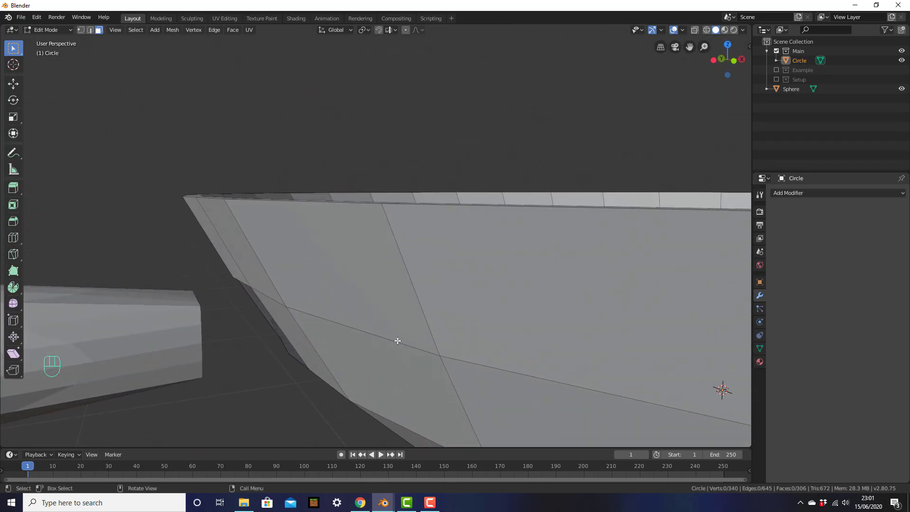
{"action": "middle_click_drag", "start_coordinate": [437, 320], "coordinate": [515, 287], "text": "shift"}
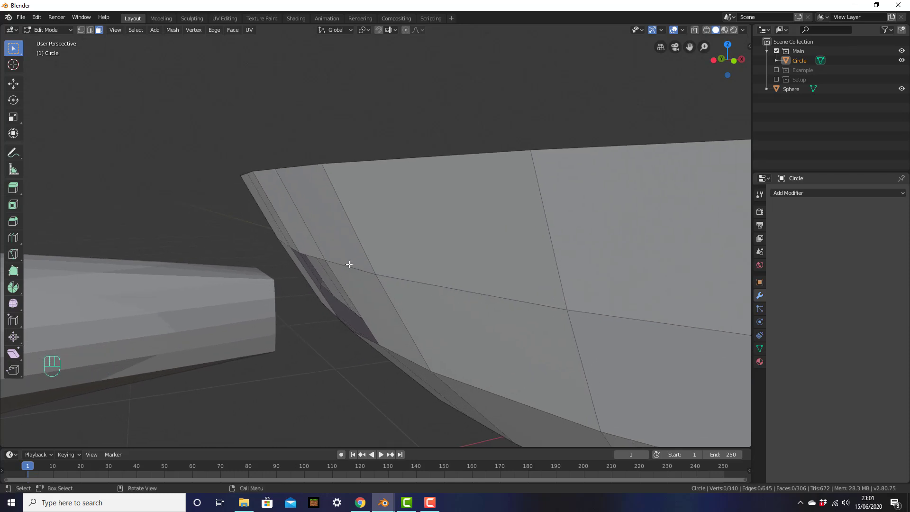
{"action": "middle_click_drag", "start_coordinate": [320, 278], "coordinate": [346, 303]}
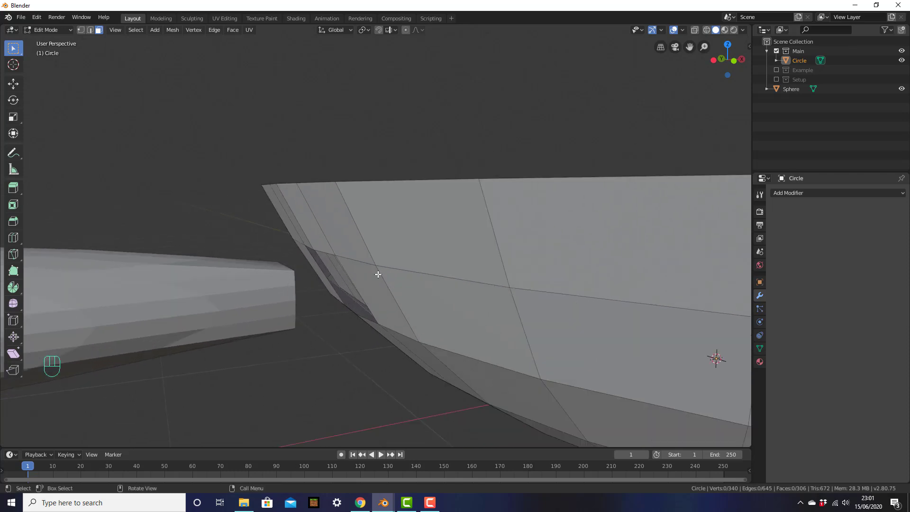
{"action": "left_click", "coordinate": [83, 30]}
{"action": "middle_click_drag", "start_coordinate": [404, 183], "coordinate": [406, 218]}
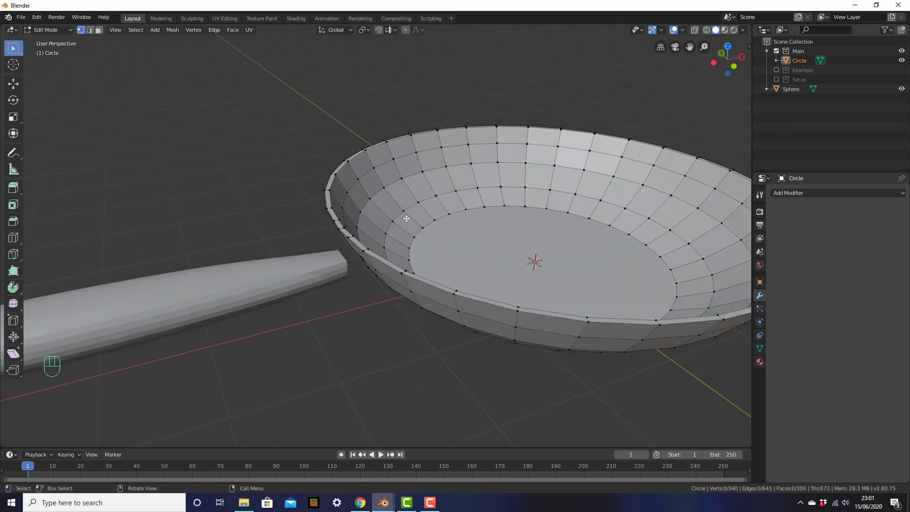
{"action": "key", "text": "Tab"}
{"action": "scroll", "coordinate": [498, 258], "scroll_direction": "down", "scroll_amount": 2}
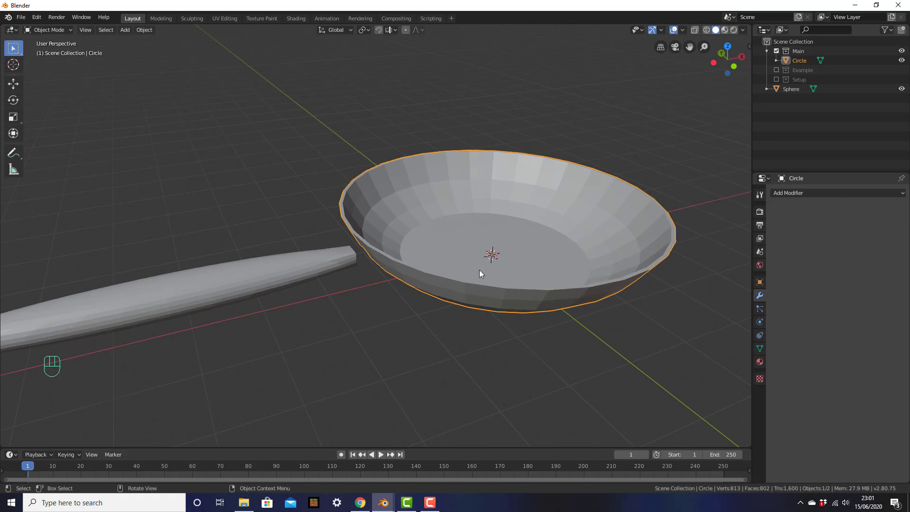
Join the Sphere handle into the Circle pan with Ctrl+J and enter Edit Mode on the result.
{"action": "left_click", "coordinate": [294, 271]}
{"action": "key", "text": "shift"}
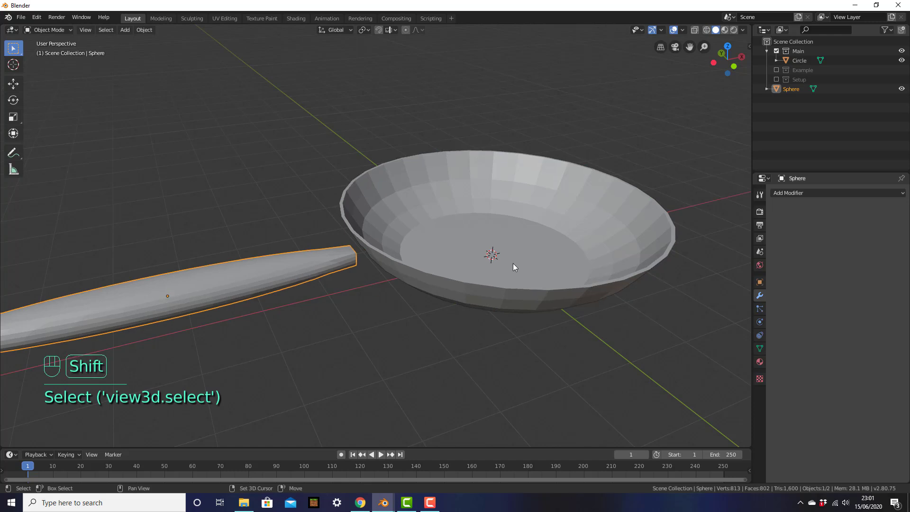
{"action": "left_click", "coordinate": [499, 228], "text": "shift"}
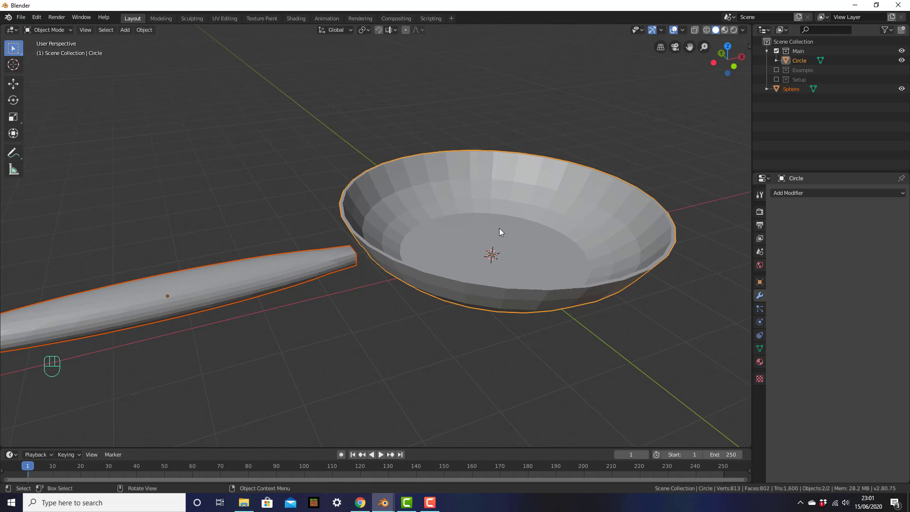
{"action": "key", "text": "ctrl+j"}
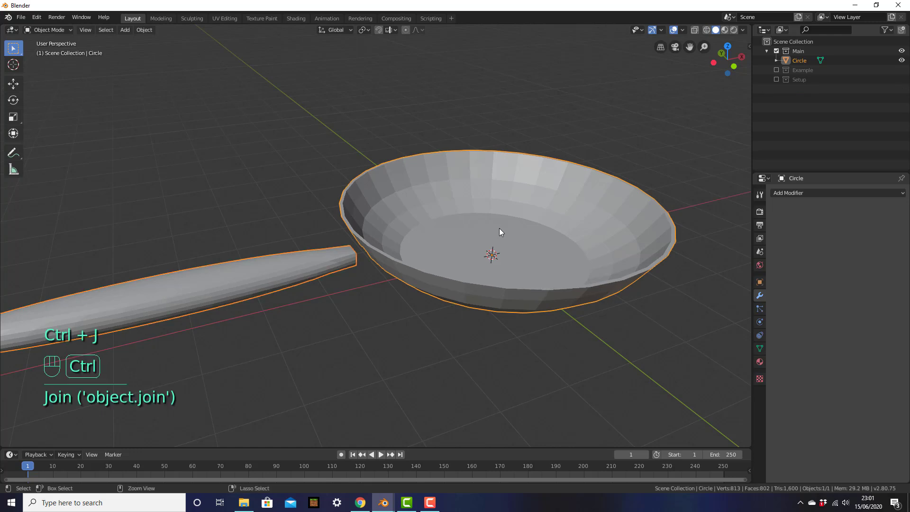
{"action": "left_click", "coordinate": [491, 229]}
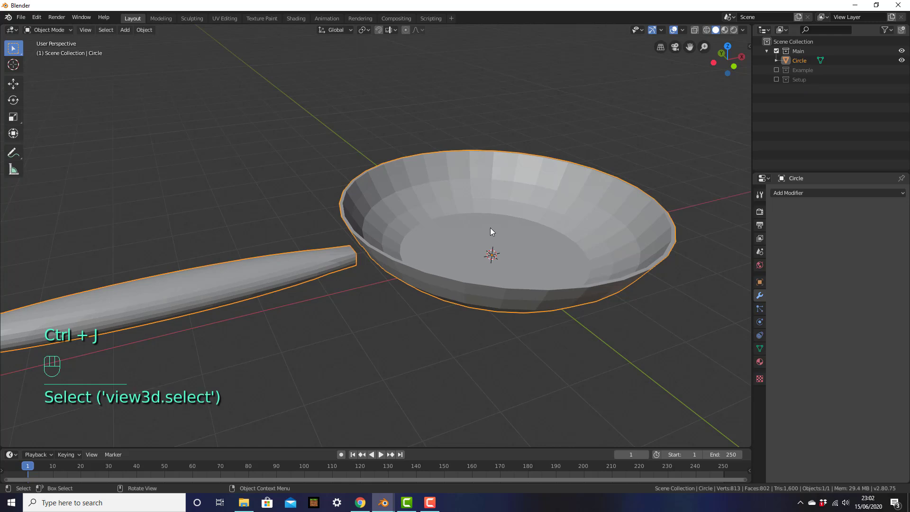
{"action": "key", "text": "g"}
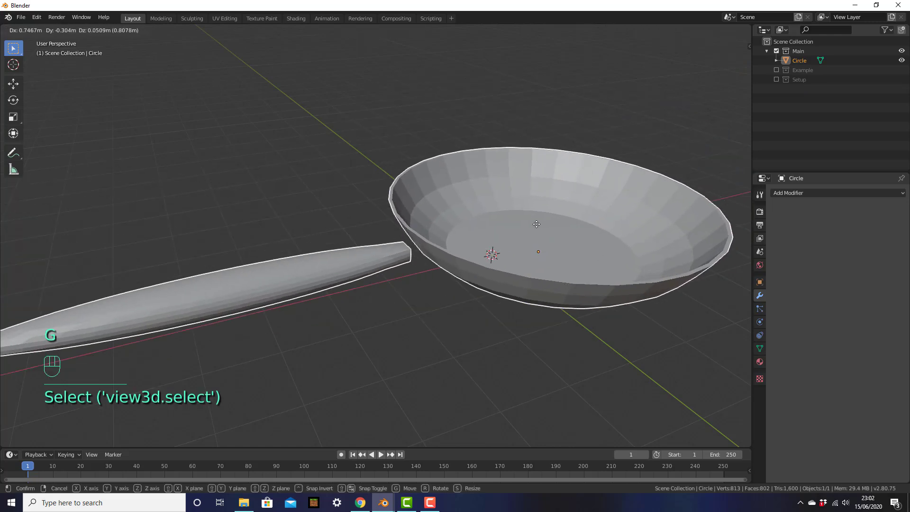
{"action": "right_click", "coordinate": [536, 224]}
{"action": "key", "text": "Tab"}
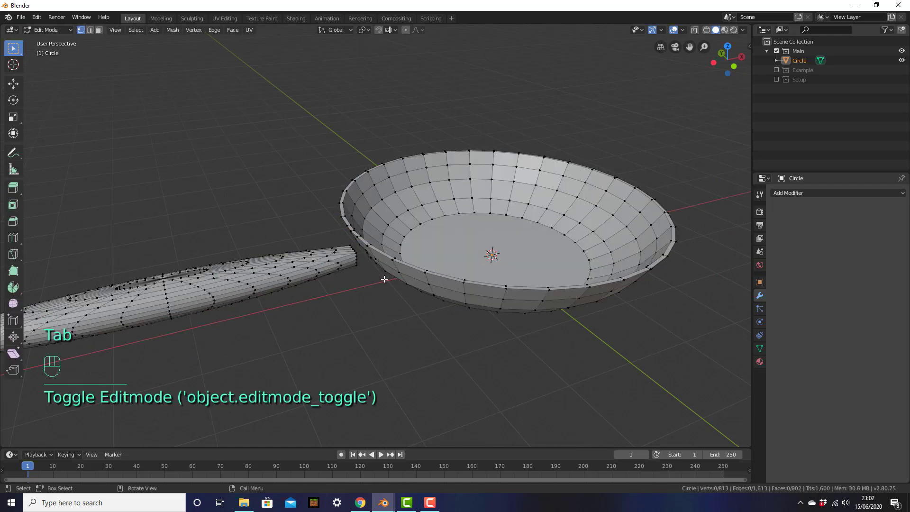
In Edge select mode, zoom to the wall opening and select an edge on its border.
{"action": "scroll", "coordinate": [384, 280], "scroll_direction": "up", "scroll_amount": 3}
{"action": "middle_click_drag", "start_coordinate": [384, 279], "coordinate": [472, 273]}
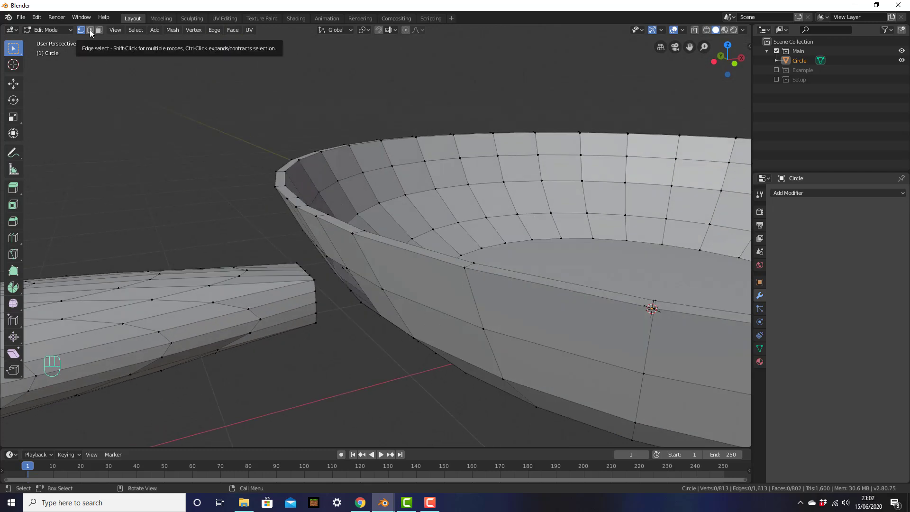
{"action": "left_click", "coordinate": [91, 30]}
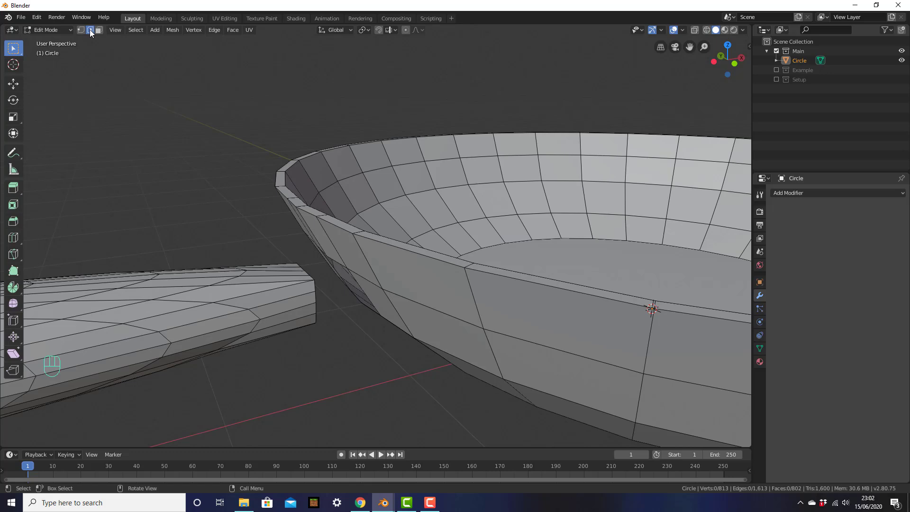
{"action": "middle_click_drag", "start_coordinate": [306, 172], "coordinate": [463, 200], "text": "shift"}
{"action": "scroll", "coordinate": [478, 162], "scroll_direction": "up", "scroll_amount": 3}
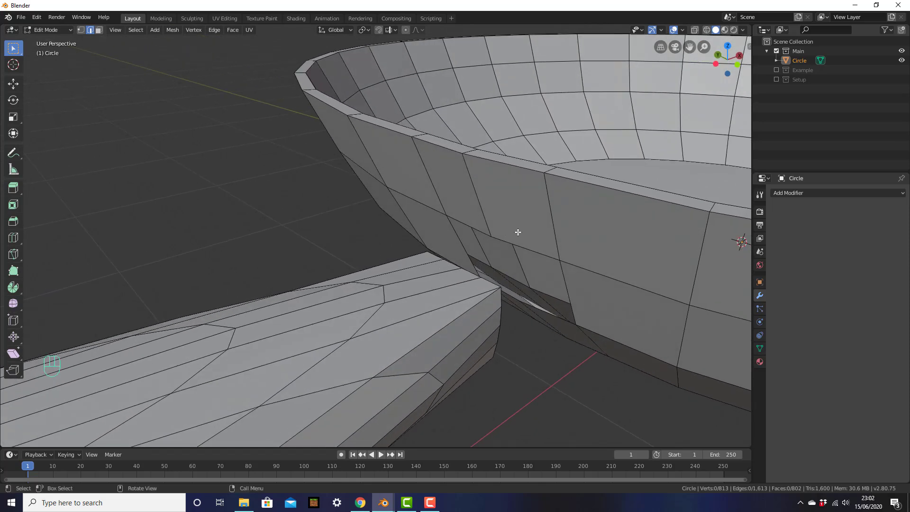
{"action": "middle_click_drag", "start_coordinate": [520, 243], "coordinate": [434, 243], "text": "shift"}
{"action": "scroll", "coordinate": [435, 243], "scroll_direction": "up", "scroll_amount": 2}
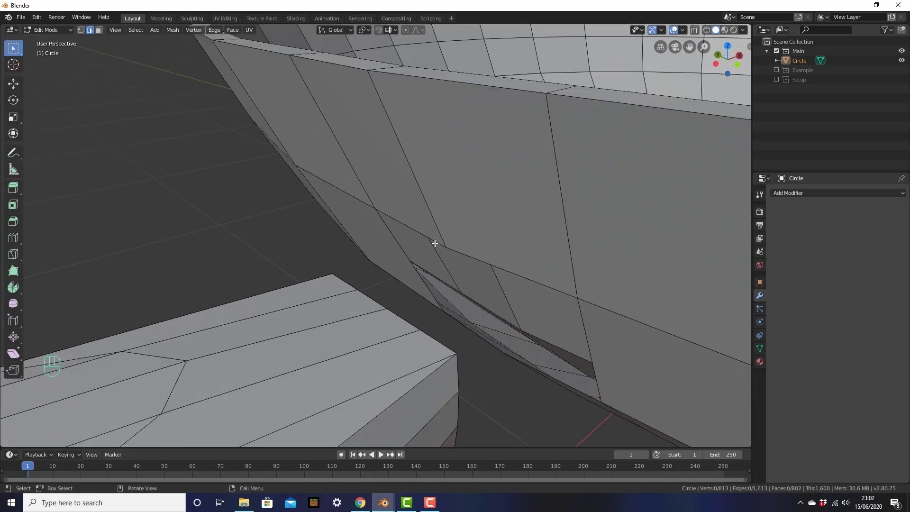
{"action": "left_click", "coordinate": [435, 240]}
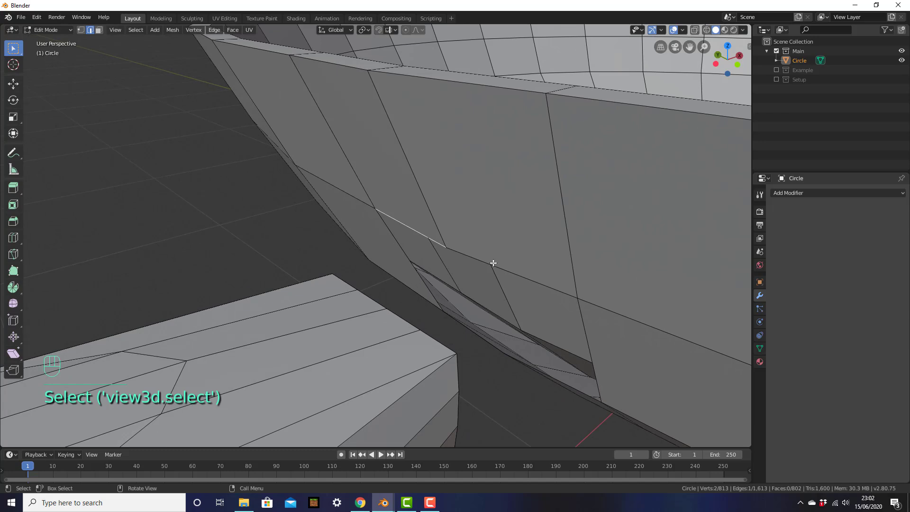
{"action": "scroll", "coordinate": [493, 264], "scroll_direction": "down", "scroll_amount": 1}
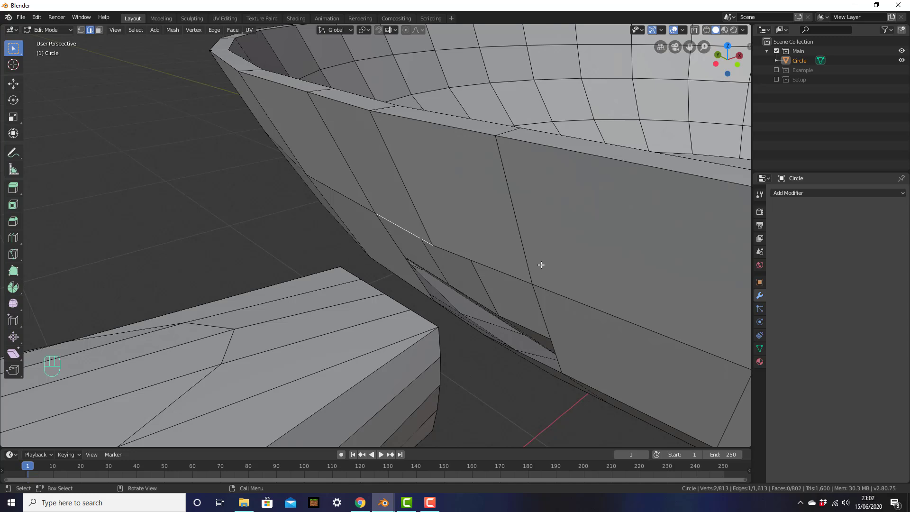
Fill the first gap between the bowl edges and the handle's corner edges with a face.
{"action": "left_click", "coordinate": [482, 263], "text": "shift"}
{"action": "left_click", "coordinate": [418, 237]}
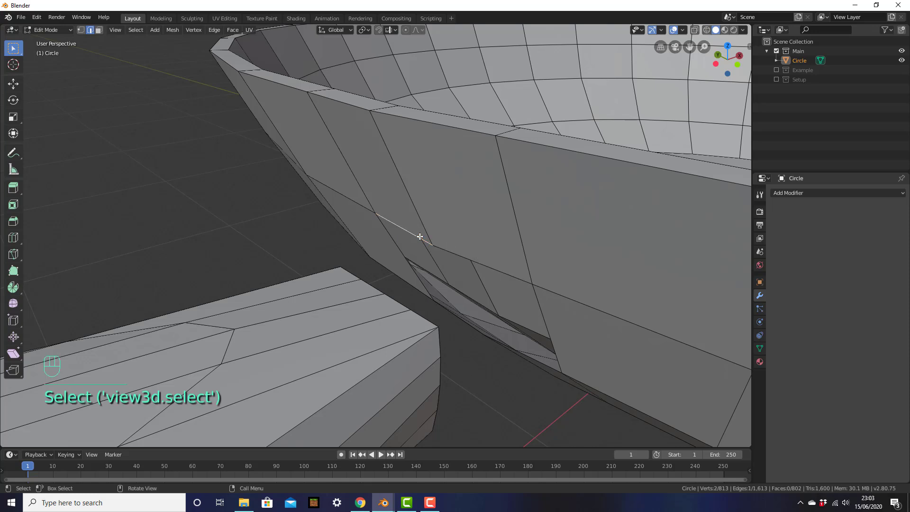
{"action": "left_click", "coordinate": [464, 253], "text": "shift"}
{"action": "left_click", "coordinate": [365, 282], "text": "shift"}
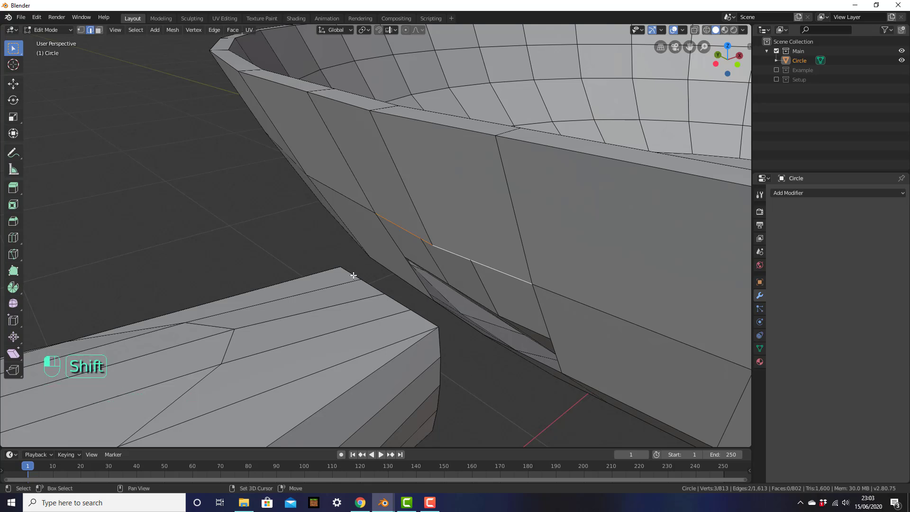
{"action": "left_click", "coordinate": [374, 287], "text": "shift"}
{"action": "left_click", "coordinate": [399, 303], "text": "shift"}
{"action": "left_click", "coordinate": [424, 318], "text": "shift"}
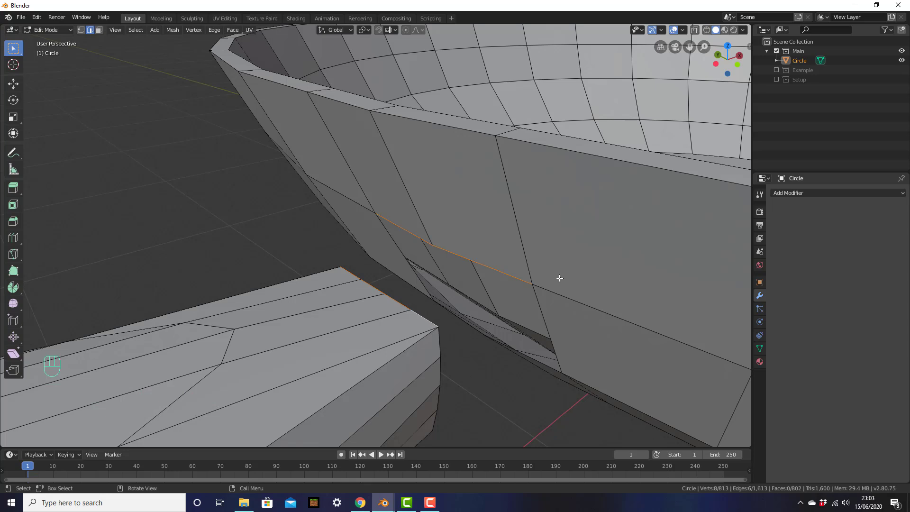
{"action": "key", "text": "f"}
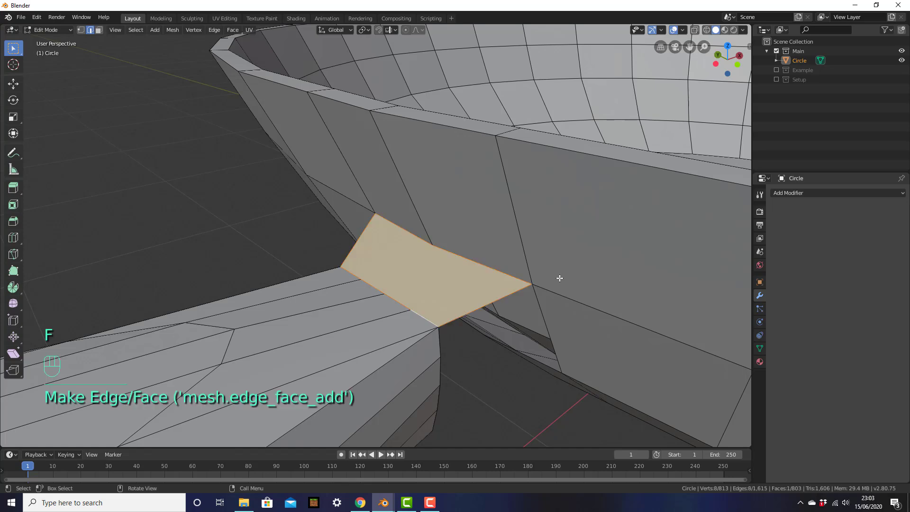
Bridge the side gap between the handle end and the bowl with a new face.
{"action": "scroll", "coordinate": [564, 289], "scroll_direction": "down", "scroll_amount": 2}
{"action": "middle_click_drag", "start_coordinate": [510, 396], "coordinate": [493, 361]}
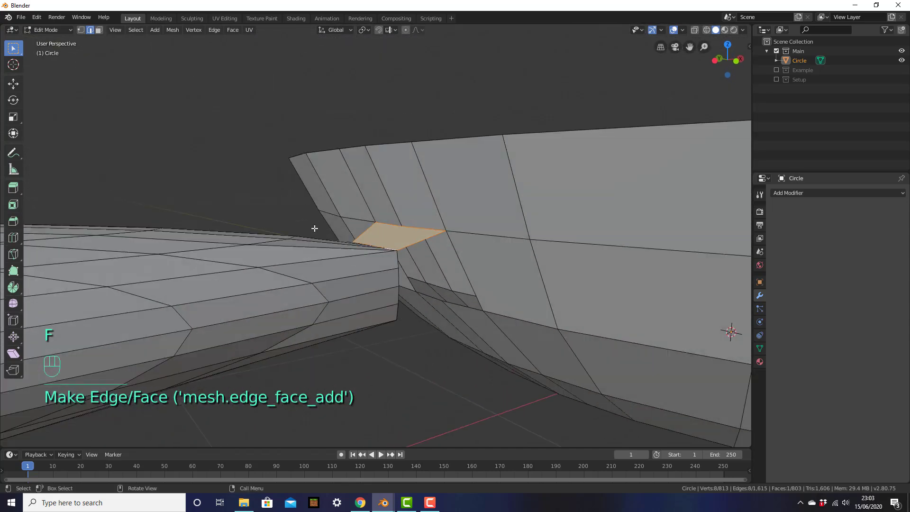
{"action": "middle_click_drag", "start_coordinate": [412, 292], "coordinate": [388, 274]}
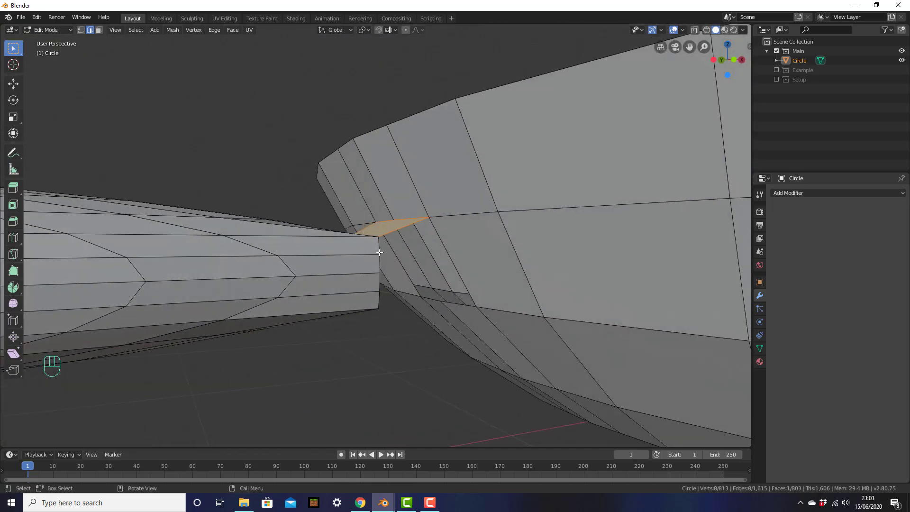
{"action": "left_click", "coordinate": [379, 247]}
{"action": "left_click", "coordinate": [378, 265], "text": "shift"}
{"action": "left_click", "coordinate": [378, 286], "text": "shift"}
{"action": "left_click", "coordinate": [378, 301], "text": "shift"}
{"action": "left_click", "coordinate": [463, 259], "text": "shift"}
{"action": "middle_click_drag", "start_coordinate": [463, 260], "coordinate": [471, 265]}
{"action": "key", "text": "f"}
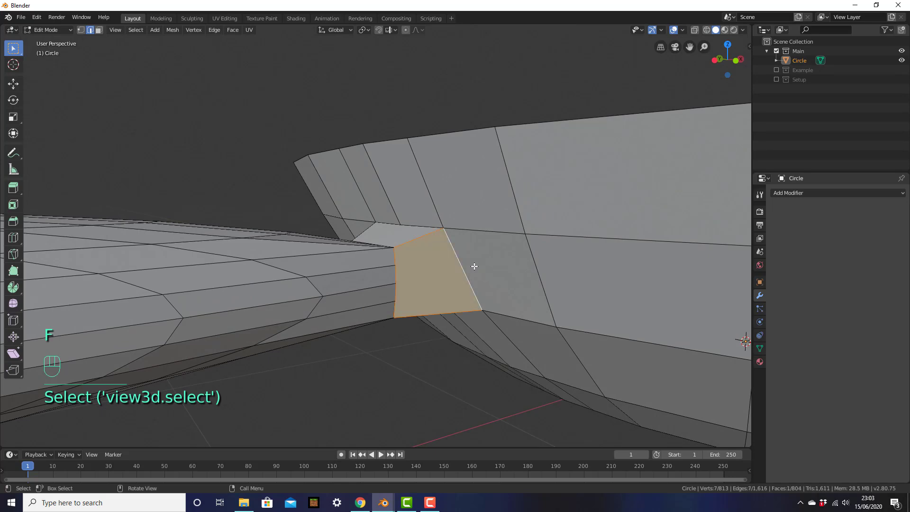
Fill the gap under the handle with a face joining it to the bowl.
{"action": "middle_click_drag", "start_coordinate": [466, 328], "coordinate": [467, 227]}
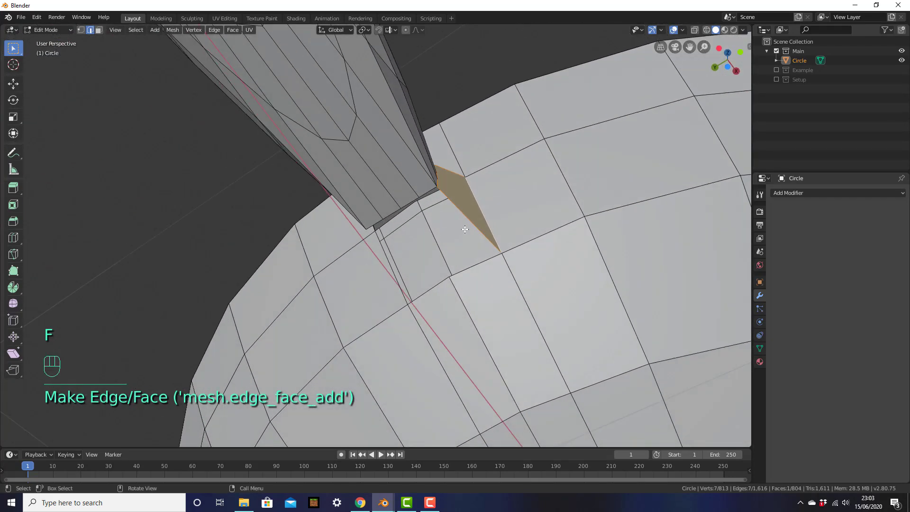
{"action": "left_click", "coordinate": [428, 191]}
{"action": "left_click", "coordinate": [410, 201], "text": "shift"}
{"action": "left_click", "coordinate": [391, 211], "text": "shift"}
{"action": "left_click", "coordinate": [374, 222], "text": "shift"}
{"action": "left_click", "coordinate": [432, 286], "text": "shift"}
{"action": "left_click", "coordinate": [482, 263], "text": "shift"}
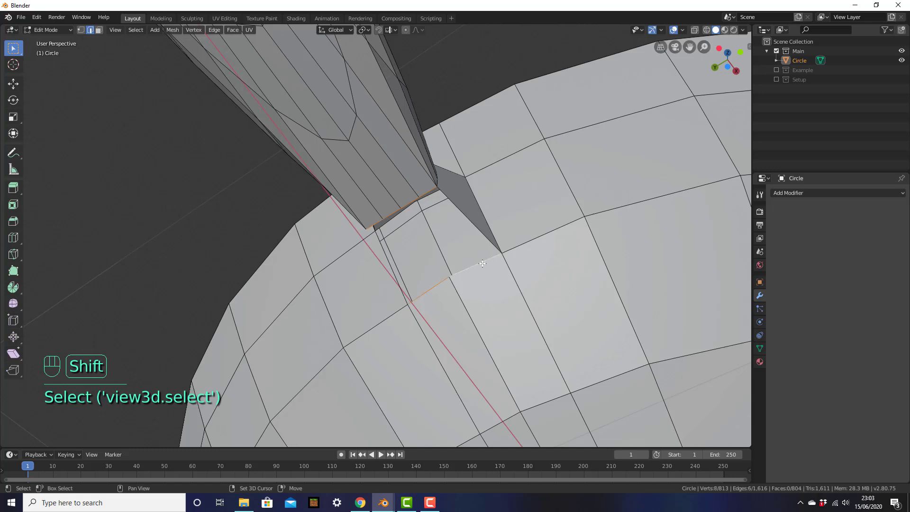
{"action": "key", "text": "f"}
Close the last gap between the handle rim and the bowl, bringing the mesh to 806 faces.
{"action": "middle_click_drag", "start_coordinate": [353, 248], "coordinate": [393, 239]}
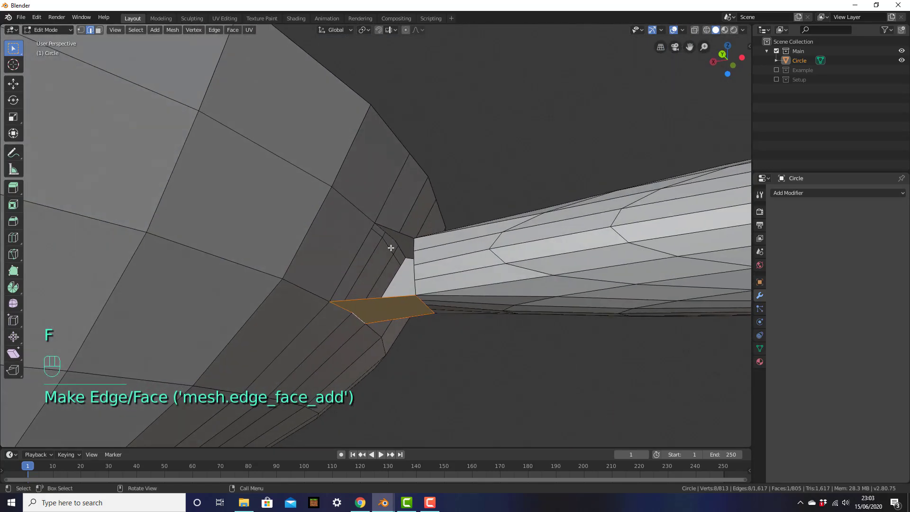
{"action": "left_click", "coordinate": [413, 244]}
{"action": "left_click", "coordinate": [414, 256], "text": "shift"}
{"action": "left_click", "coordinate": [413, 268], "text": "shift"}
{"action": "left_click", "coordinate": [413, 281], "text": "shift"}
{"action": "left_click", "coordinate": [355, 249], "text": "shift"}
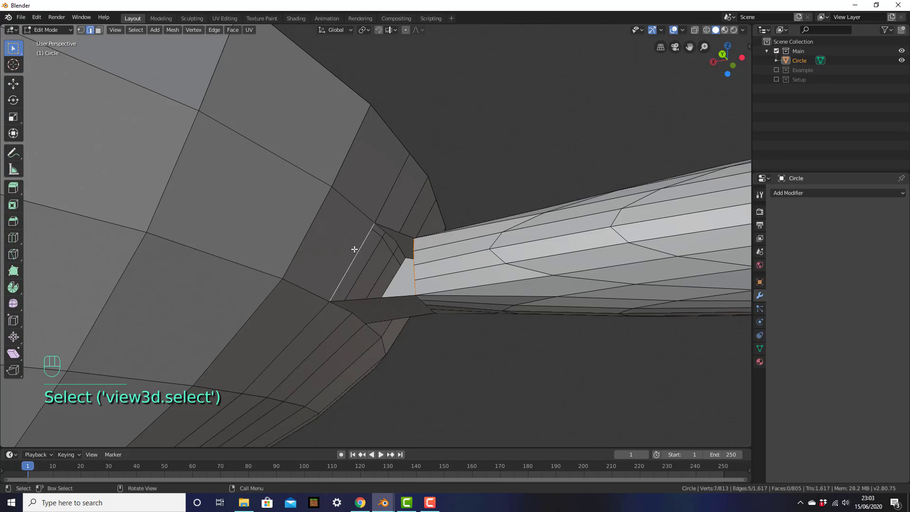
{"action": "key", "text": "f"}
{"action": "middle_click_drag", "start_coordinate": [510, 263], "coordinate": [381, 287]}
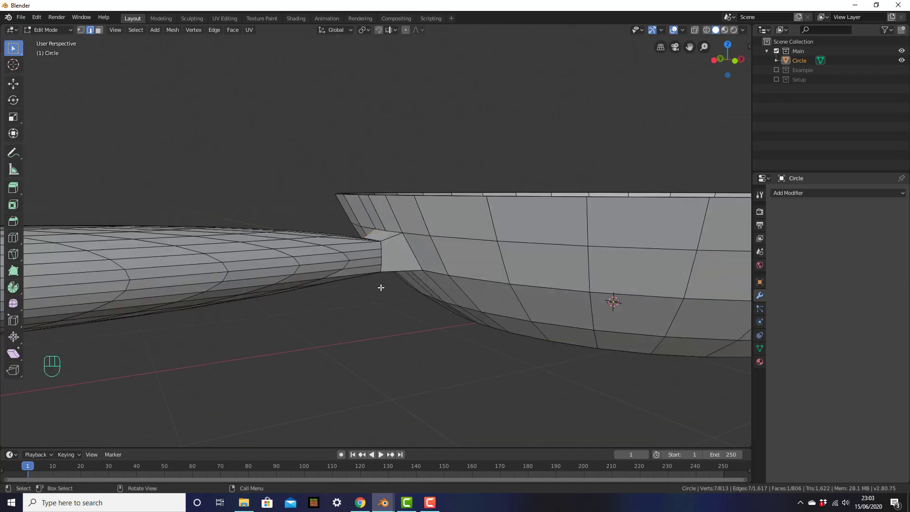
In front view with wireframe shading, box-select the whole handle.
{"action": "key", "text": "KP_1"}
{"action": "scroll", "coordinate": [378, 286], "scroll_direction": "down", "scroll_amount": 4}
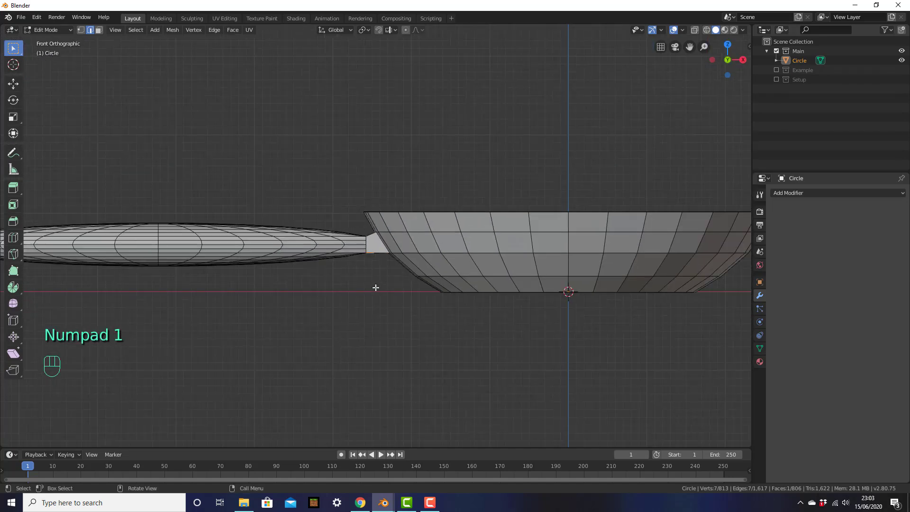
{"action": "middle_click_drag", "start_coordinate": [407, 276], "coordinate": [452, 300], "text": "shift"}
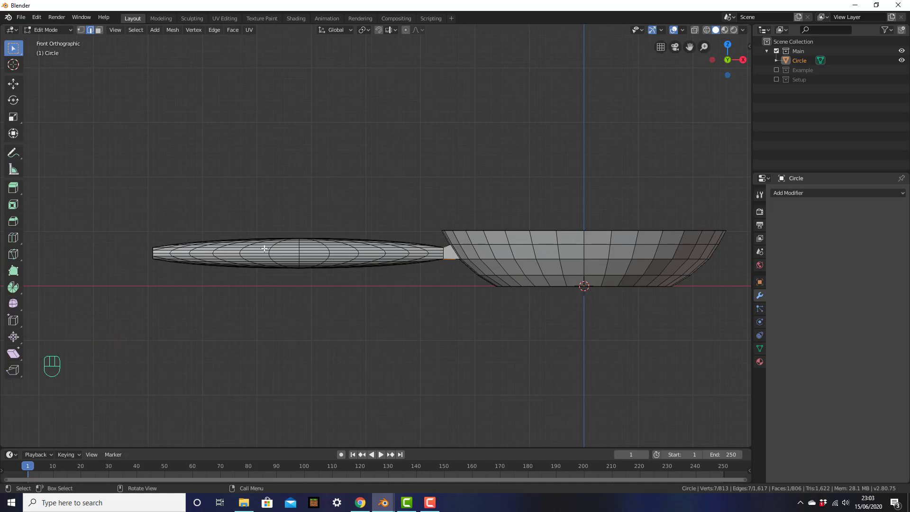
{"action": "left_click", "coordinate": [392, 266]}
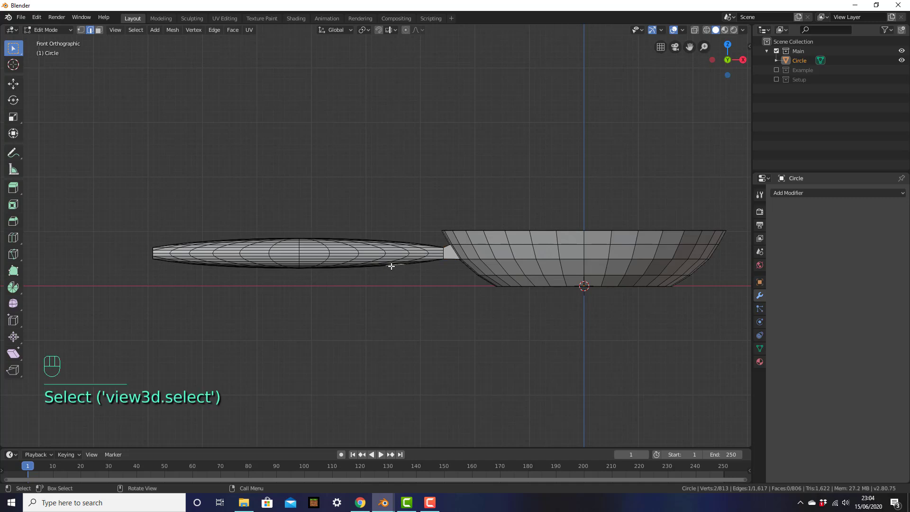
{"action": "key", "text": "z"}
{"action": "left_click", "coordinate": [329, 266]}
{"action": "left_click", "coordinate": [239, 230]}
{"action": "left_click_drag", "start_coordinate": [105, 150], "coordinate": [438, 380]}
{"action": "scroll", "coordinate": [550, 359], "scroll_direction": "up", "scroll_amount": 6}
{"action": "scroll", "coordinate": [339, 192], "scroll_direction": "down", "scroll_amount": 5}
{"action": "middle_click_drag", "start_coordinate": [339, 193], "coordinate": [411, 197], "text": "shift"}
{"action": "scroll", "coordinate": [410, 197], "scroll_direction": "down", "scroll_amount": 2}
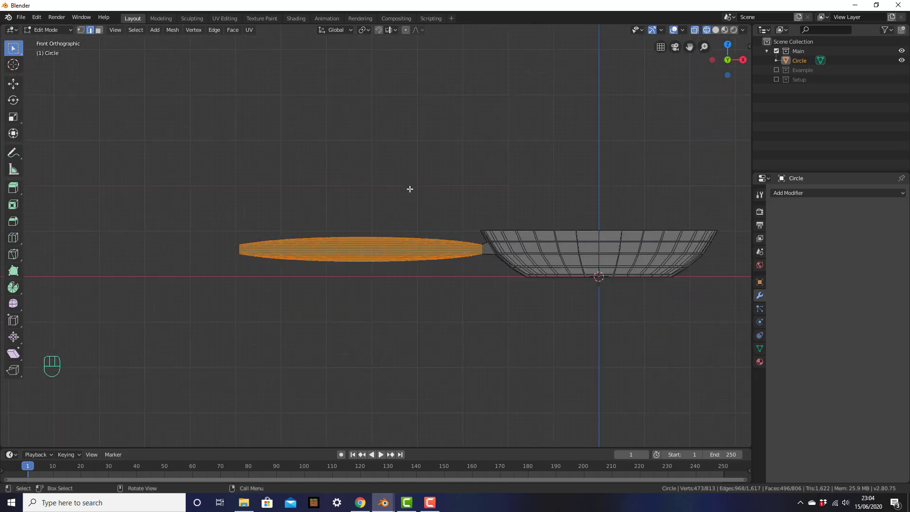
Raise the handle along Z and tilt it upward from the bowl's rim.
{"action": "key", "text": "g"}
{"action": "key", "text": "z"}
{"action": "left_click", "coordinate": [442, 269]}
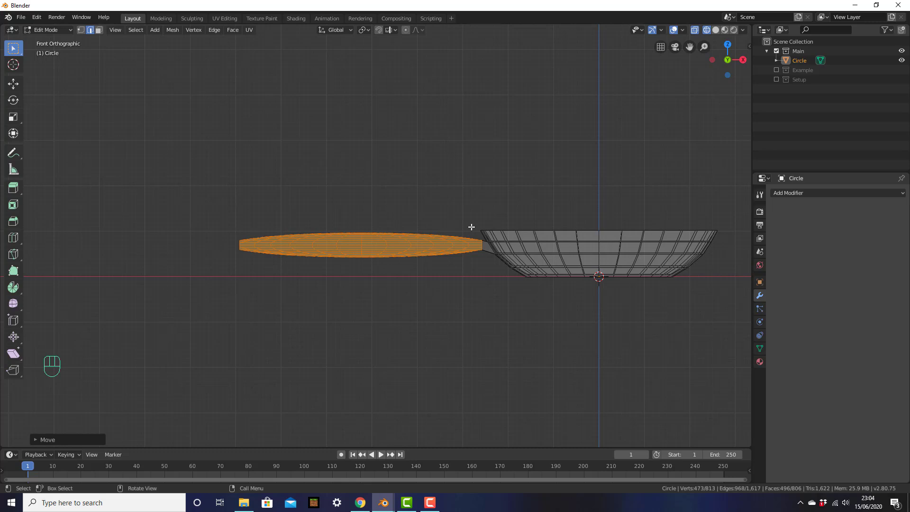
{"action": "key", "text": "r"}
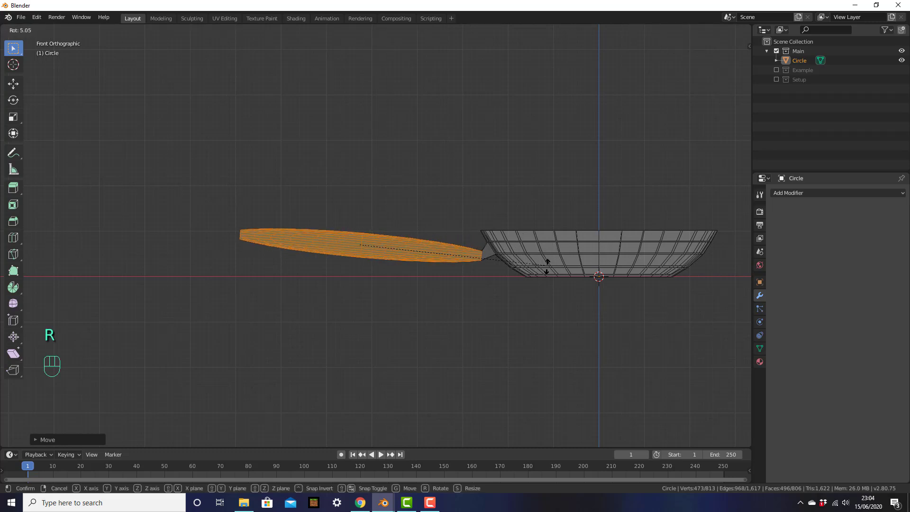
{"action": "left_click", "coordinate": [547, 275]}
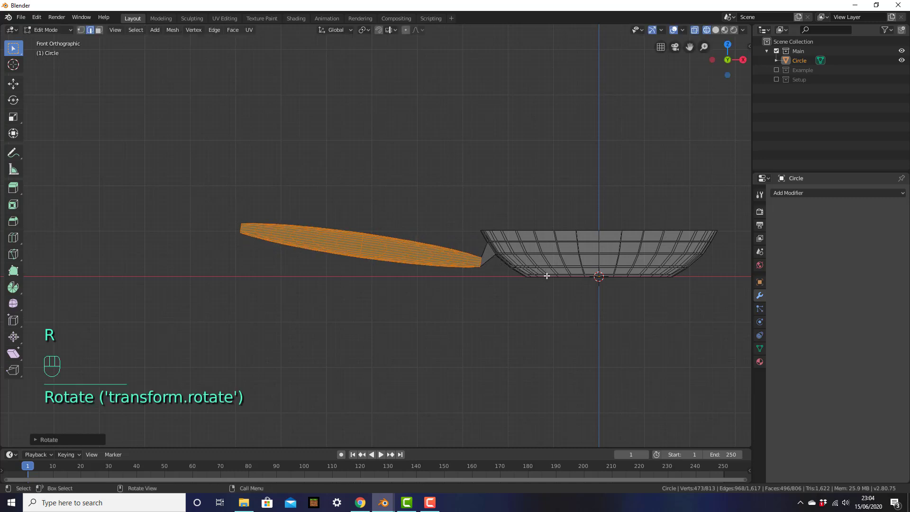
{"action": "key", "text": "g"}
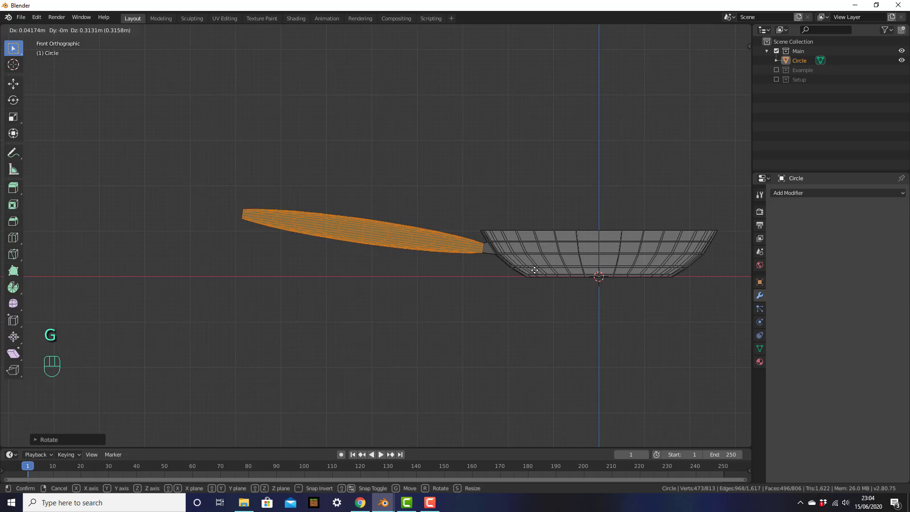
{"action": "left_click", "coordinate": [534, 270]}
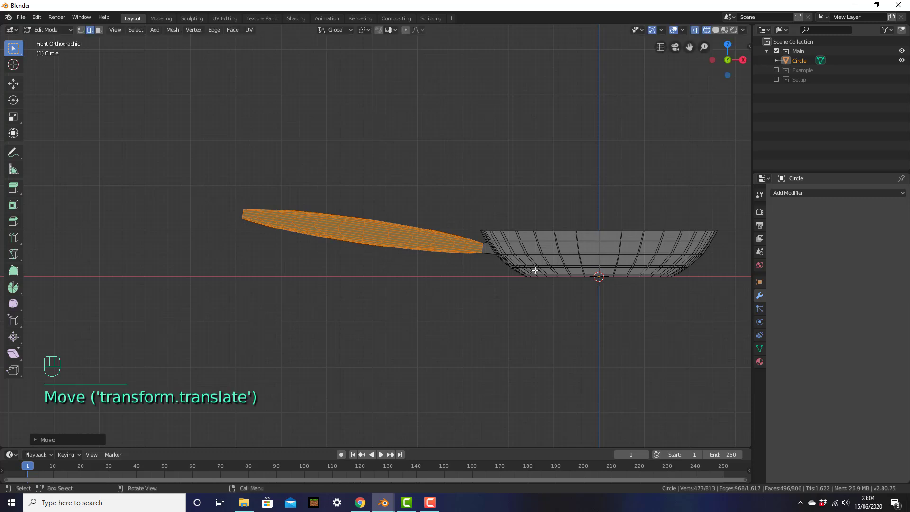
Shrink the handle slightly, nudge it toward the bowl, and return to solid shading.
{"action": "key", "text": "s"}
{"action": "left_click", "coordinate": [528, 326]}
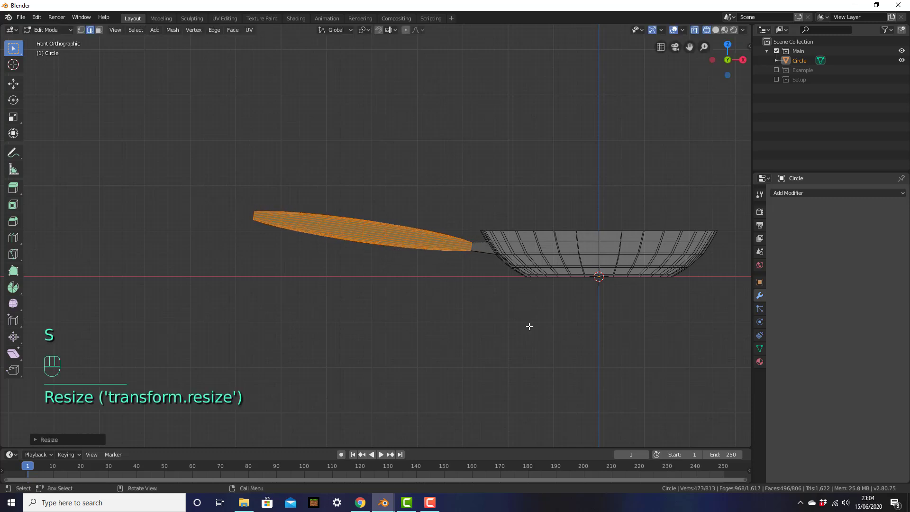
{"action": "key", "text": "g"}
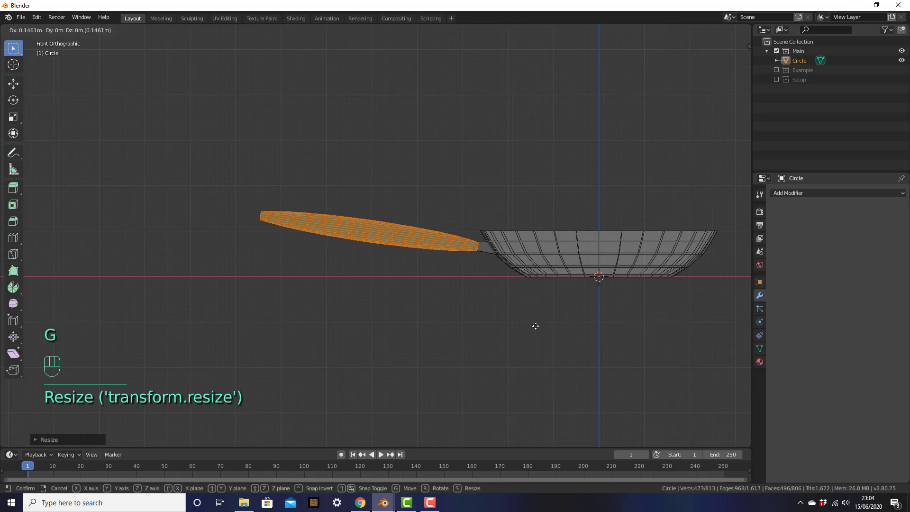
{"action": "left_click", "coordinate": [535, 326]}
{"action": "left_click", "coordinate": [494, 314]}
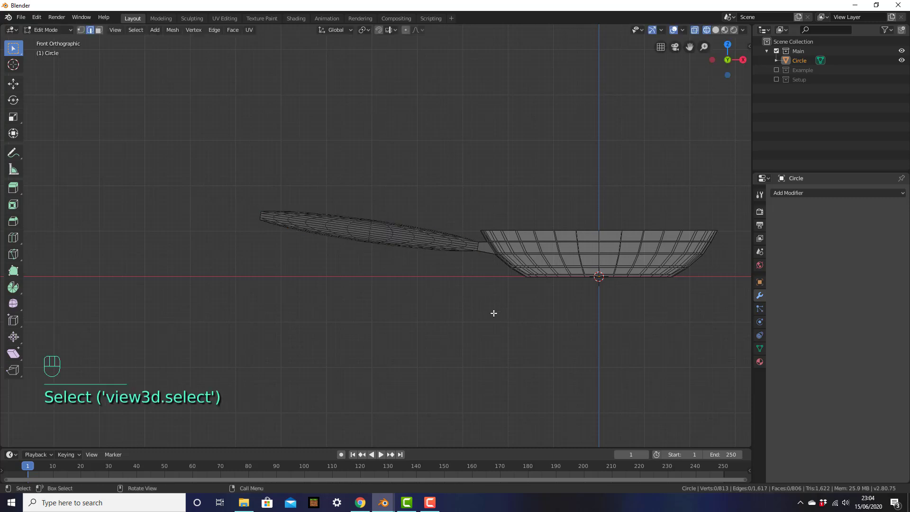
{"action": "key", "text": "z"}
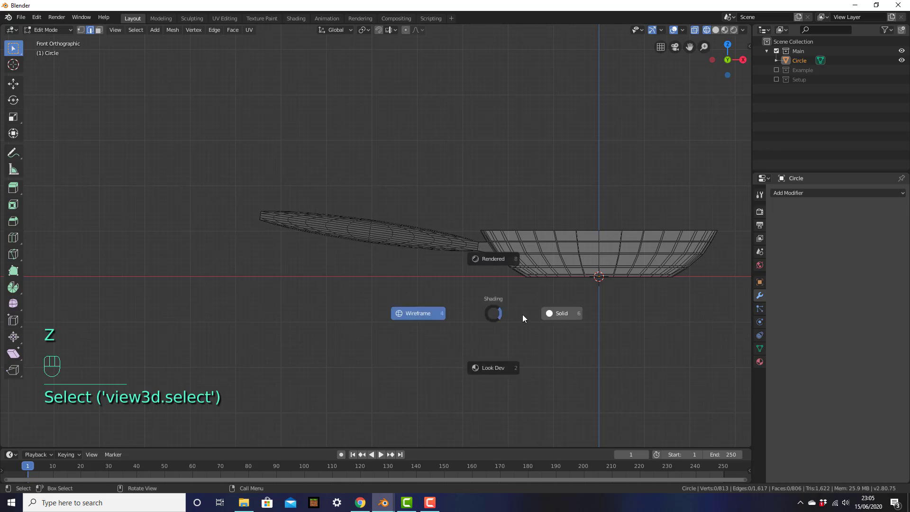
{"action": "left_click", "coordinate": [549, 317]}
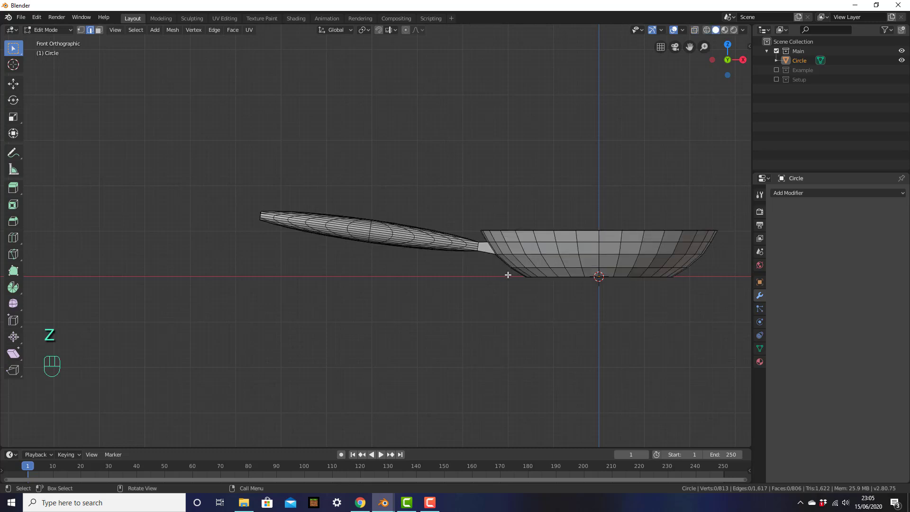
Return to Object Mode, look over the example fried egg, and select the frying pan.
{"action": "key", "text": "Tab"}
{"action": "middle_click_drag", "start_coordinate": [507, 273], "coordinate": [373, 247]}
{"action": "middle_click_drag", "start_coordinate": [482, 288], "coordinate": [465, 303], "text": "shift"}
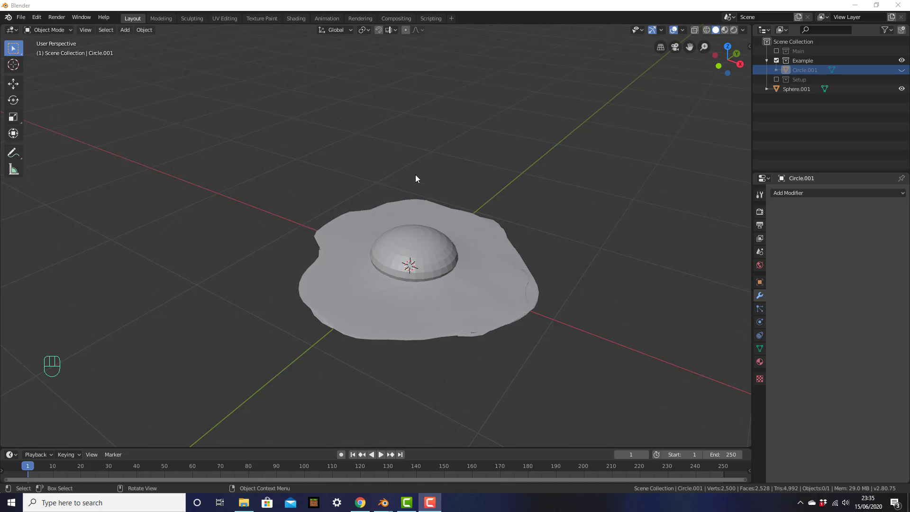
{"action": "left_click", "coordinate": [461, 297]}
{"action": "mouse_move", "coordinate": [494, 295]}
{"action": "middle_mouse_down"}
{"action": "mouse_move", "coordinate": [493, 314]}
{"action": "mouse_move", "coordinate": [493, 294]}
{"action": "middle_mouse_up"}
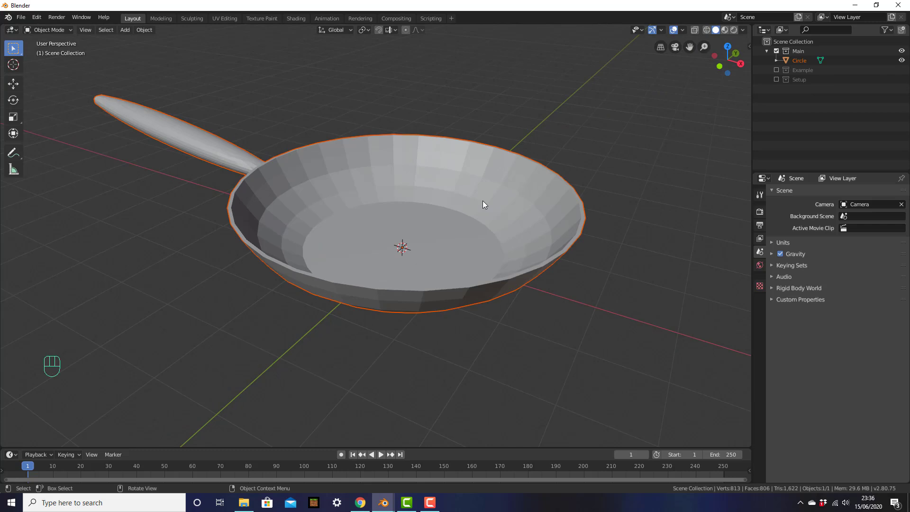
{"action": "middle_click_drag", "start_coordinate": [483, 195], "coordinate": [539, 220], "text": "shift"}
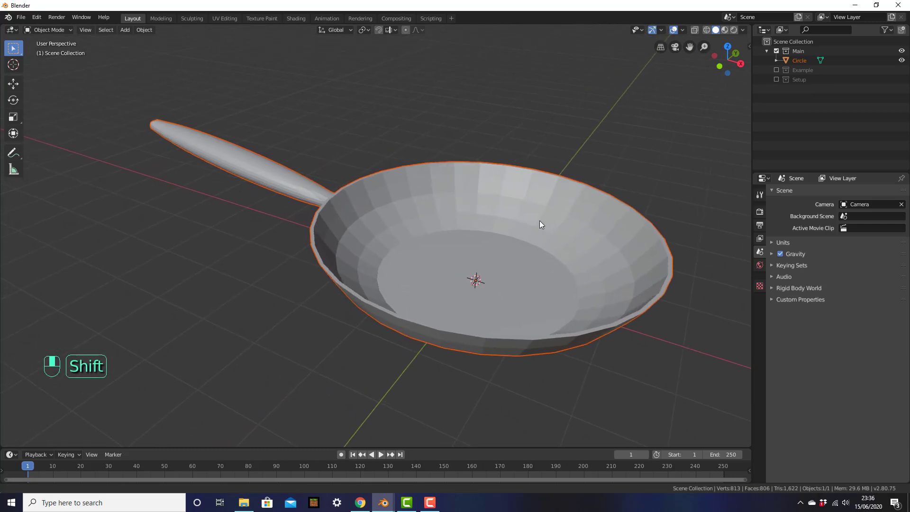
{"action": "left_click", "coordinate": [465, 255]}
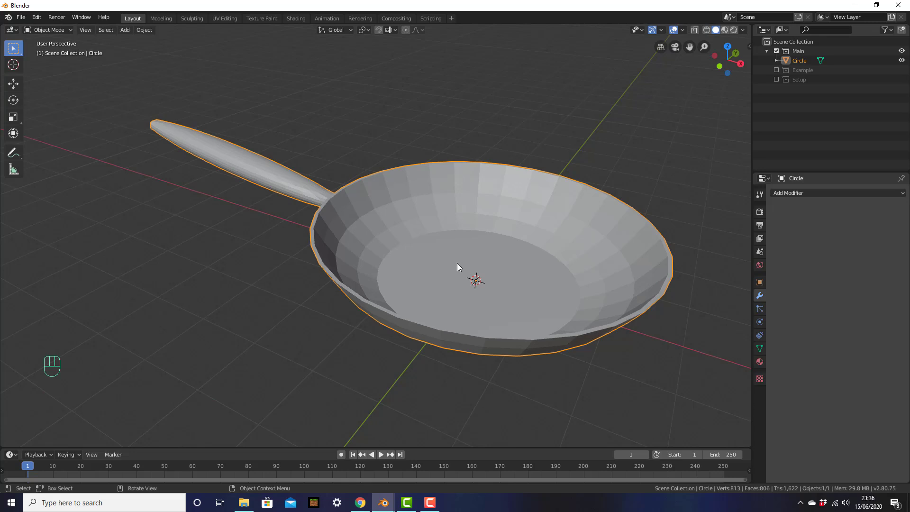
Hide the frying pan and add a UV sphere, viewed from the front.
{"action": "key", "text": "h"}
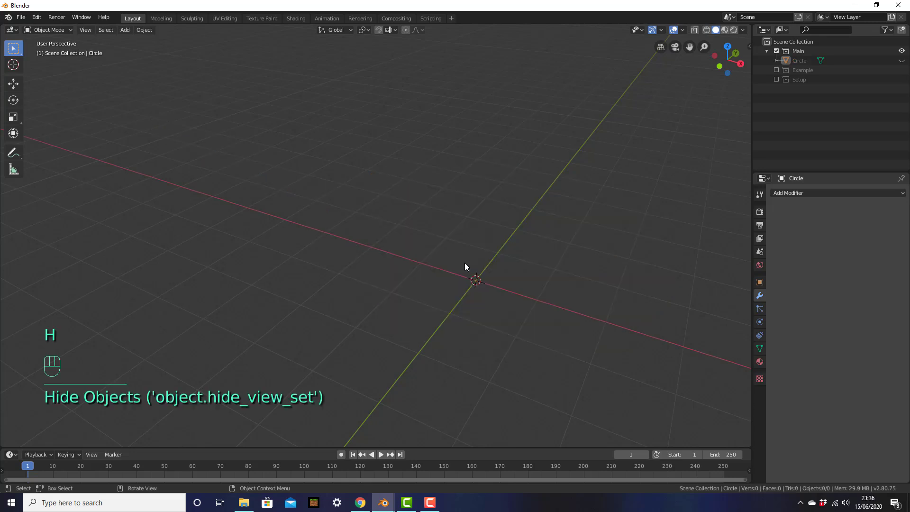
{"action": "middle_click_drag", "start_coordinate": [475, 260], "coordinate": [431, 232], "text": "shift"}
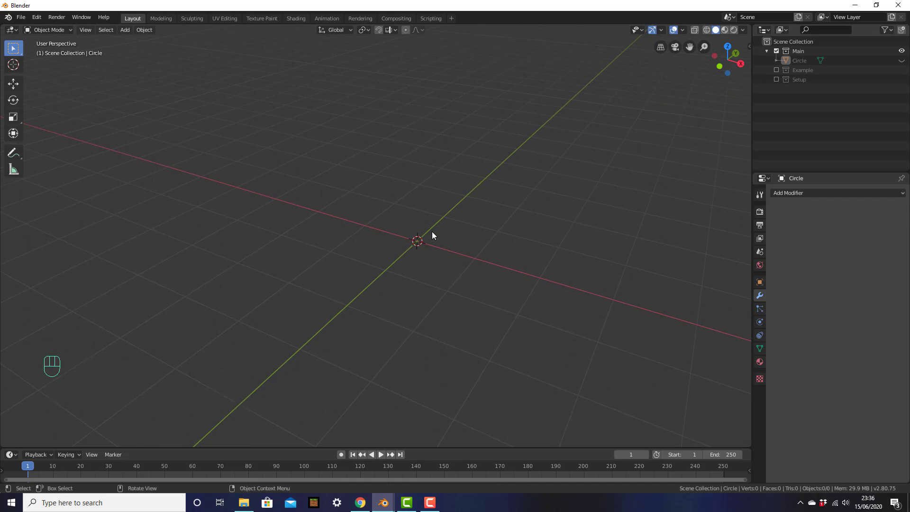
{"action": "key", "text": "shift+a"}
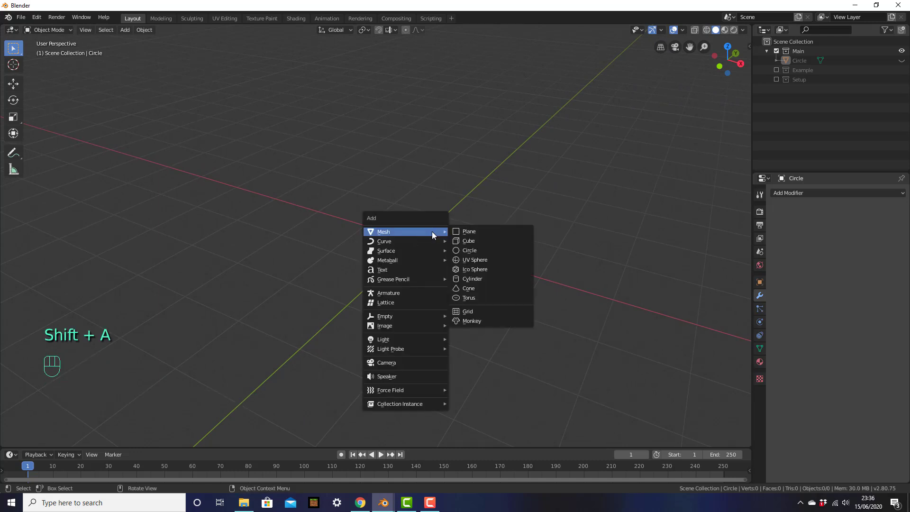
{"action": "left_click", "coordinate": [457, 259]}
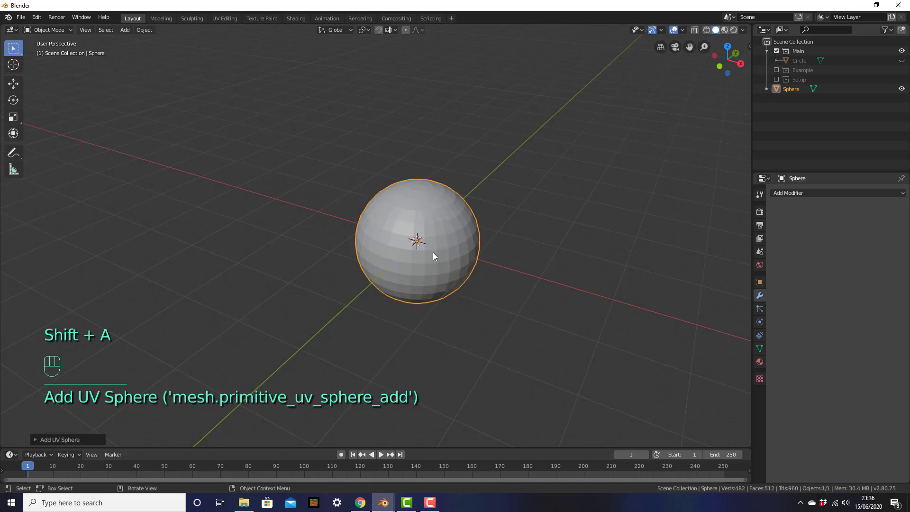
{"action": "scroll", "coordinate": [455, 257], "scroll_direction": "up", "scroll_amount": 3}
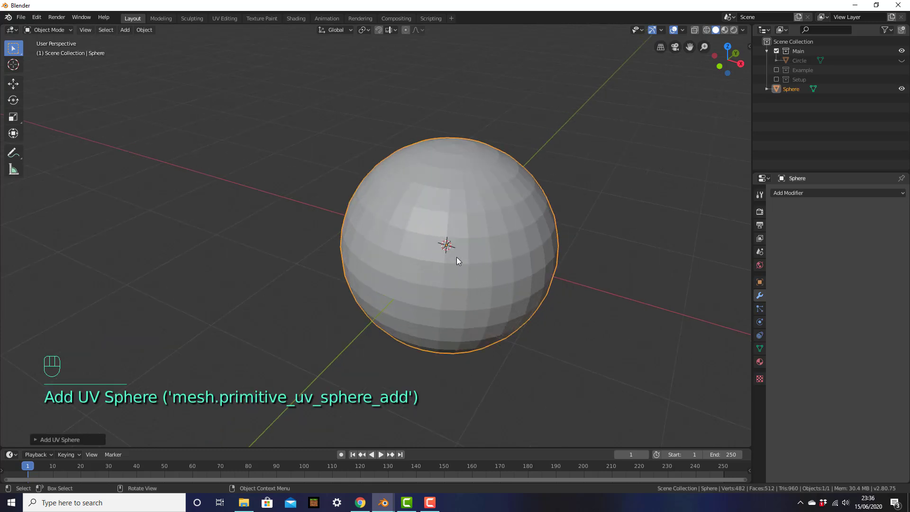
{"action": "key", "text": "KP_1"}
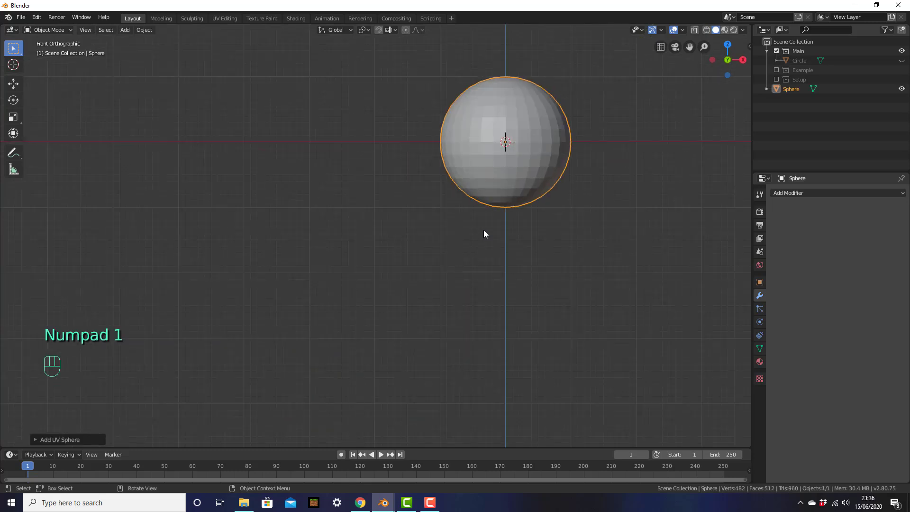
{"action": "middle_click_drag", "start_coordinate": [485, 226], "coordinate": [376, 307], "text": "shift"}
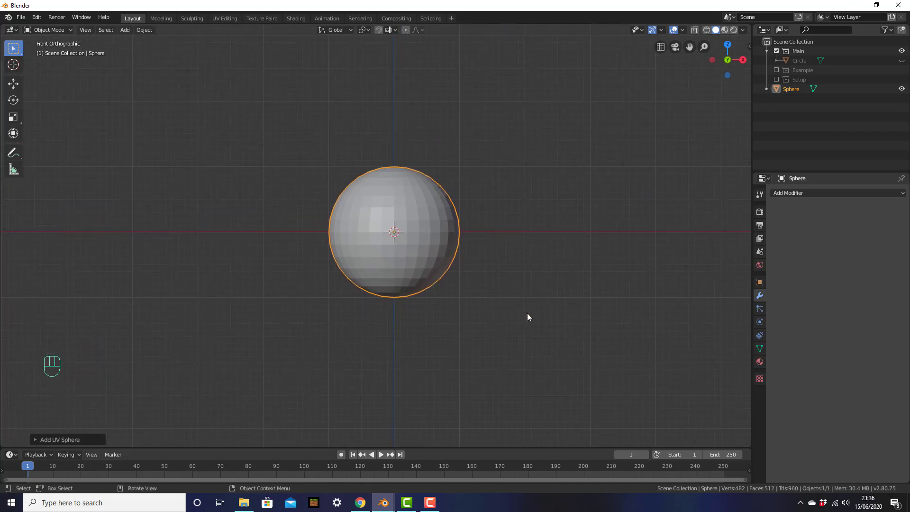
Scale the sphere along Z twice to squash it into a thin disc.
{"action": "key", "text": "s"}
{"action": "key", "text": "z"}
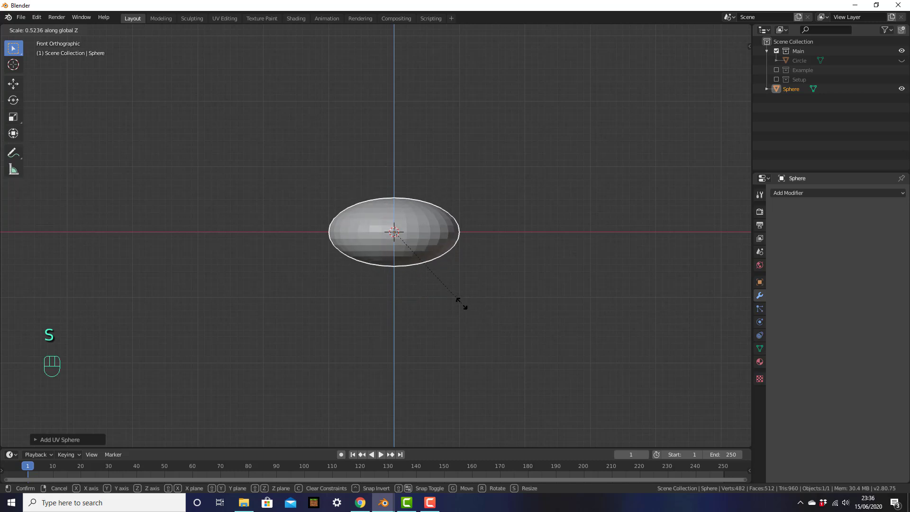
{"action": "left_click", "coordinate": [407, 244]}
{"action": "scroll", "coordinate": [464, 251], "scroll_direction": "up", "scroll_amount": 6}
{"action": "middle_click_drag", "start_coordinate": [465, 251], "coordinate": [454, 279], "text": "shift"}
{"action": "scroll", "coordinate": [453, 282], "scroll_direction": "up", "scroll_amount": 1}
{"action": "key", "text": "s"}
{"action": "key", "text": "z"}
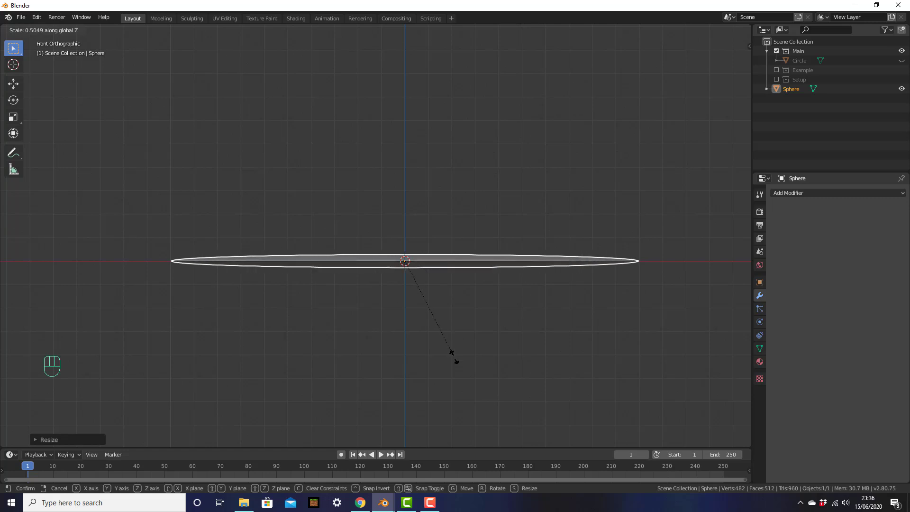
{"action": "left_click", "coordinate": [453, 355]}
{"action": "scroll", "coordinate": [465, 319], "scroll_direction": "down", "scroll_amount": 4}
{"action": "scroll", "coordinate": [539, 250], "scroll_direction": "up", "scroll_amount": 1}
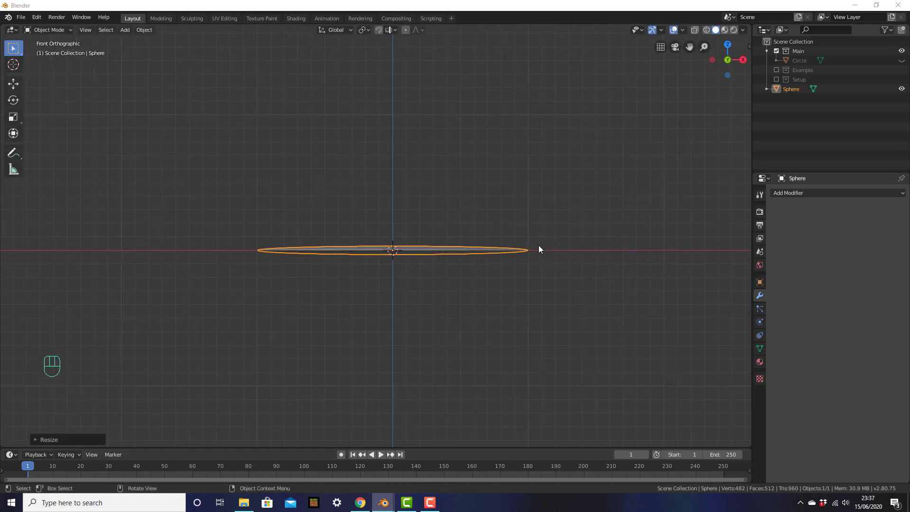
{"action": "middle_click_drag", "start_coordinate": [518, 269], "coordinate": [573, 244]}
{"action": "scroll", "coordinate": [568, 248], "scroll_direction": "up", "scroll_amount": 3}
{"action": "middle_click_drag", "start_coordinate": [531, 286], "coordinate": [552, 224], "text": "shift"}
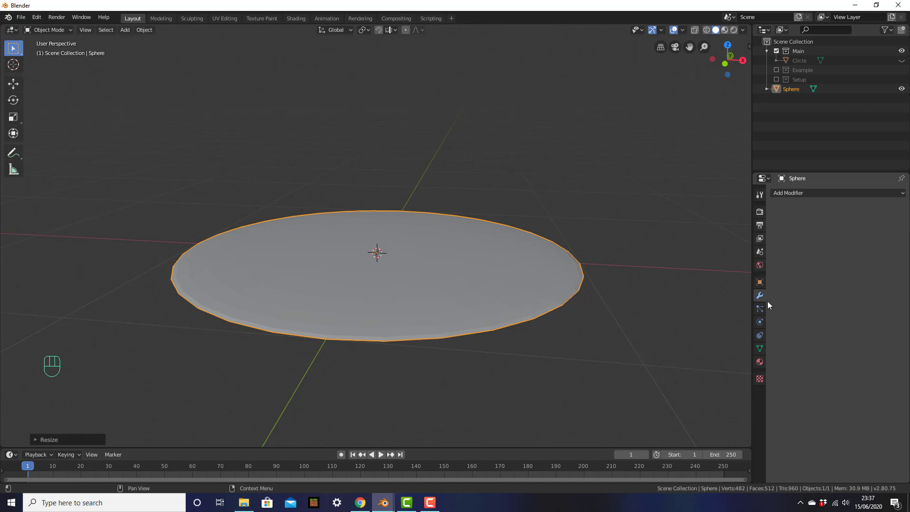
Give the disc a Displace modifier with a new texture and show that texture's settings.
{"action": "left_click", "coordinate": [820, 193]}
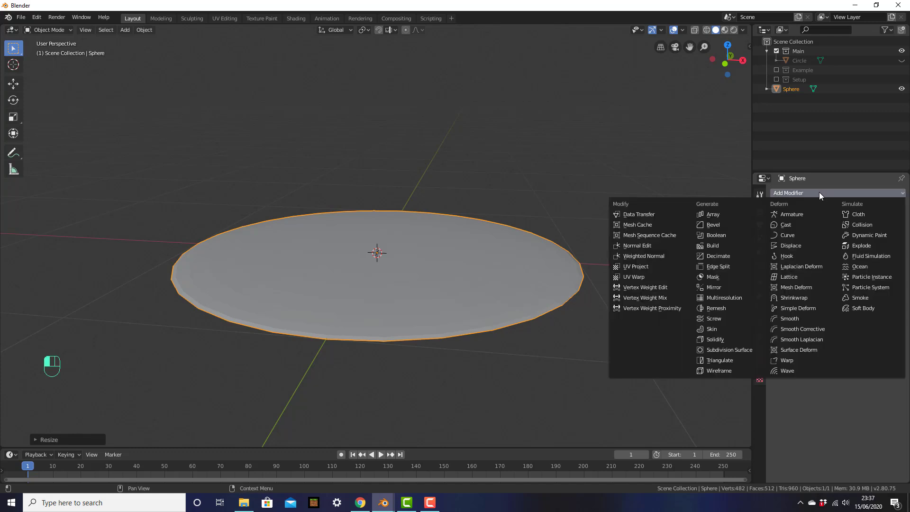
{"action": "left_click", "coordinate": [795, 245]}
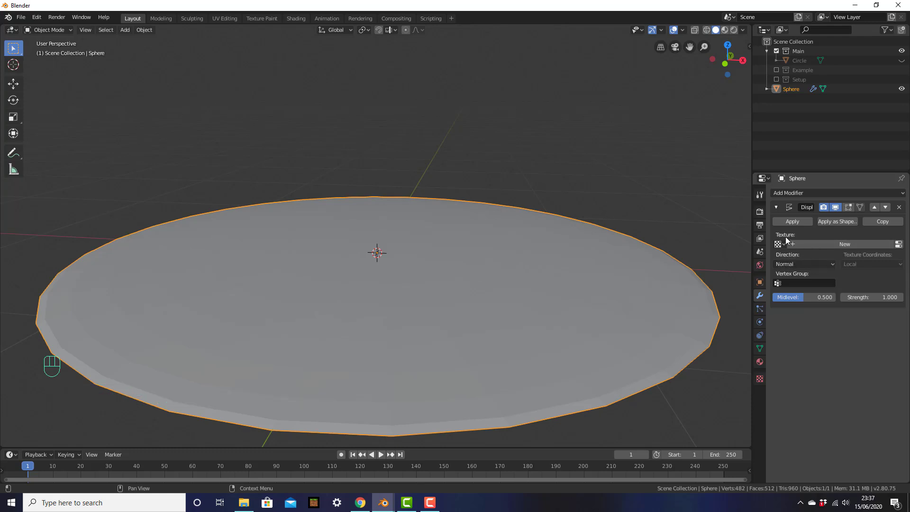
{"action": "left_click", "coordinate": [829, 244]}
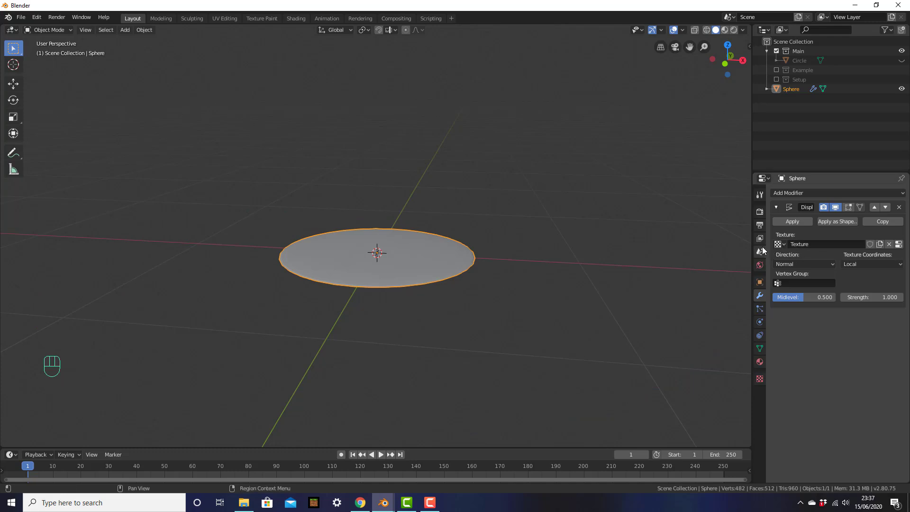
{"action": "left_click", "coordinate": [760, 380]}
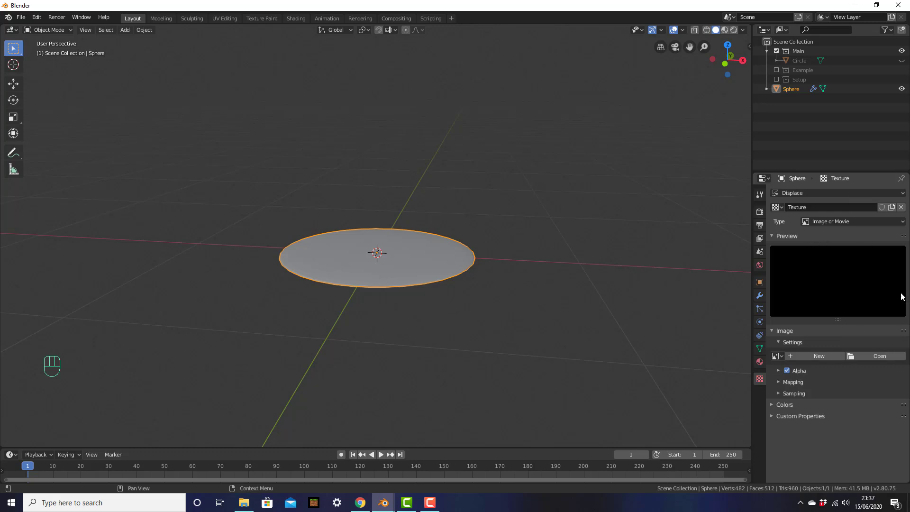
{"action": "scroll", "coordinate": [464, 244], "scroll_direction": "up", "scroll_amount": 4}
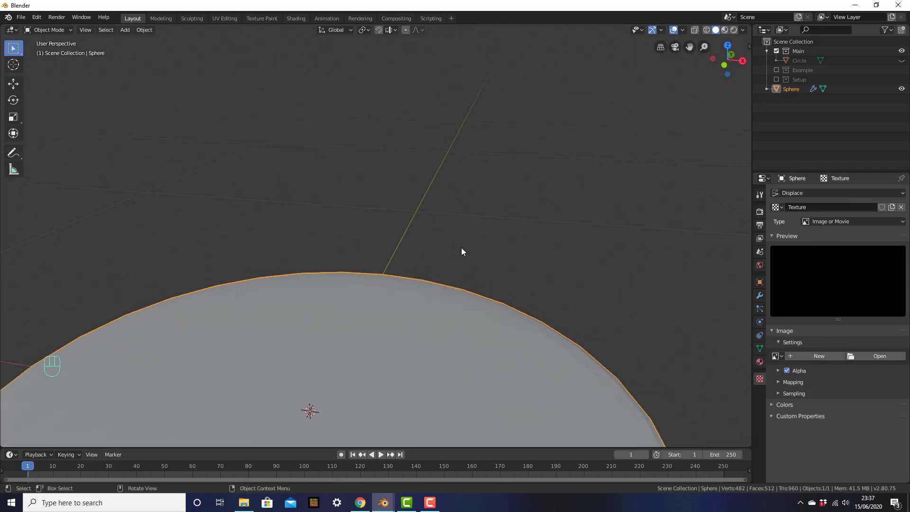
{"action": "middle_click_drag", "start_coordinate": [501, 252], "coordinate": [534, 205], "text": "shift"}
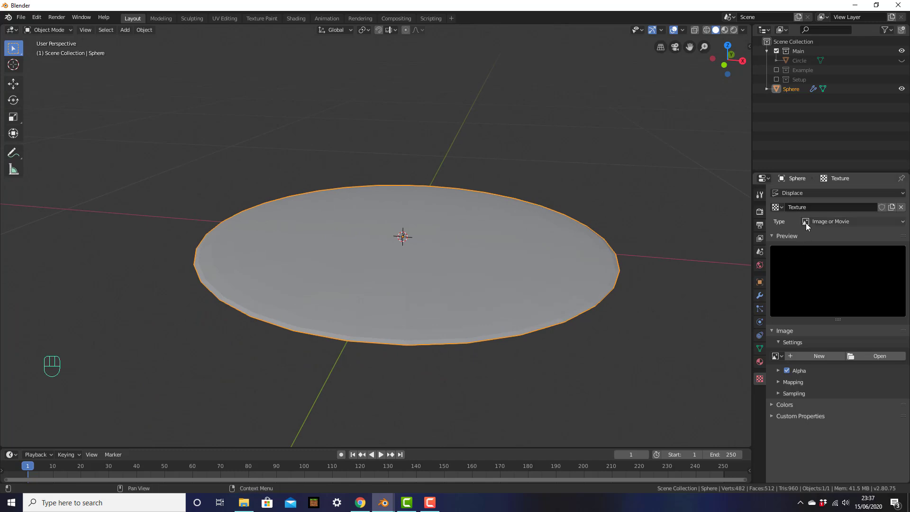
Set the displacement texture type to Clouds.
{"action": "left_click", "coordinate": [859, 221]}
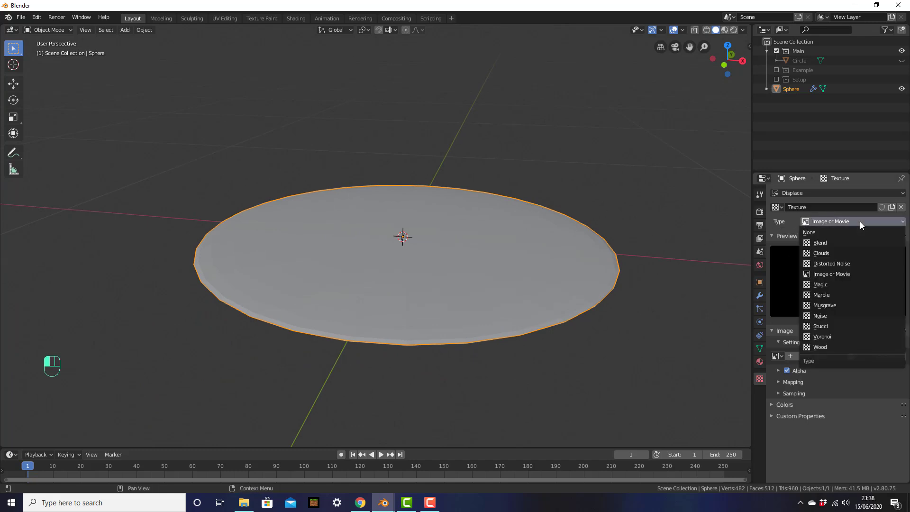
{"action": "left_click", "coordinate": [843, 252]}
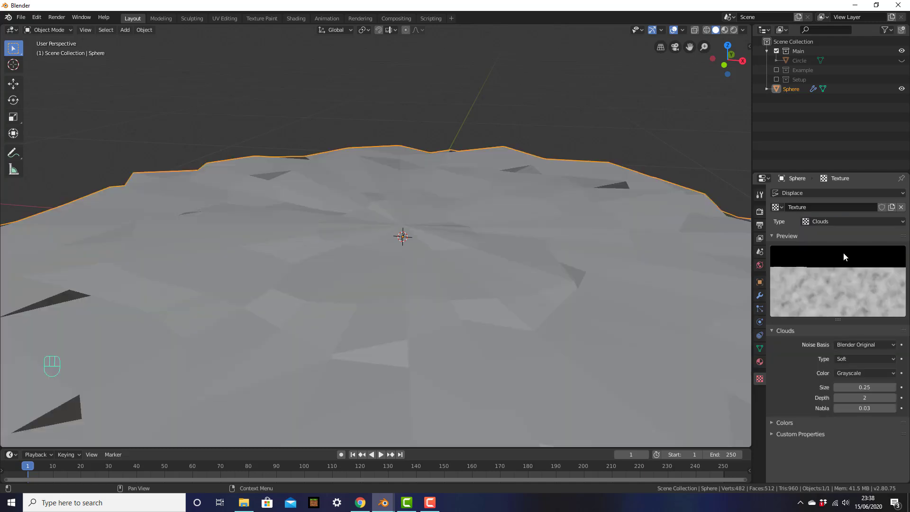
{"action": "scroll", "coordinate": [502, 213], "scroll_direction": "down", "scroll_amount": 4}
{"action": "middle_click_drag", "start_coordinate": [565, 260], "coordinate": [579, 243]}
{"action": "scroll", "coordinate": [565, 258], "scroll_direction": "down", "scroll_amount": 2}
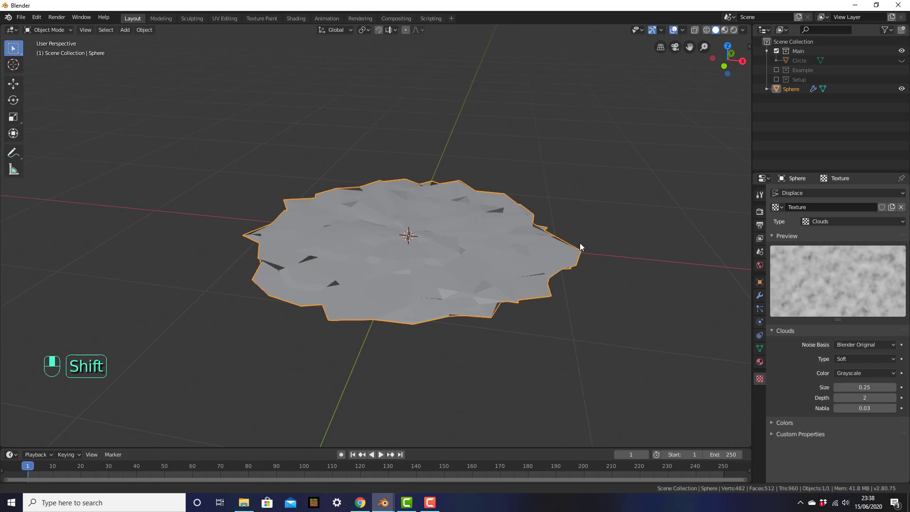
Adjust the Displace modifier Strength, trying 2.3 and settling on 0.25.
{"action": "left_click", "coordinate": [757, 294]}
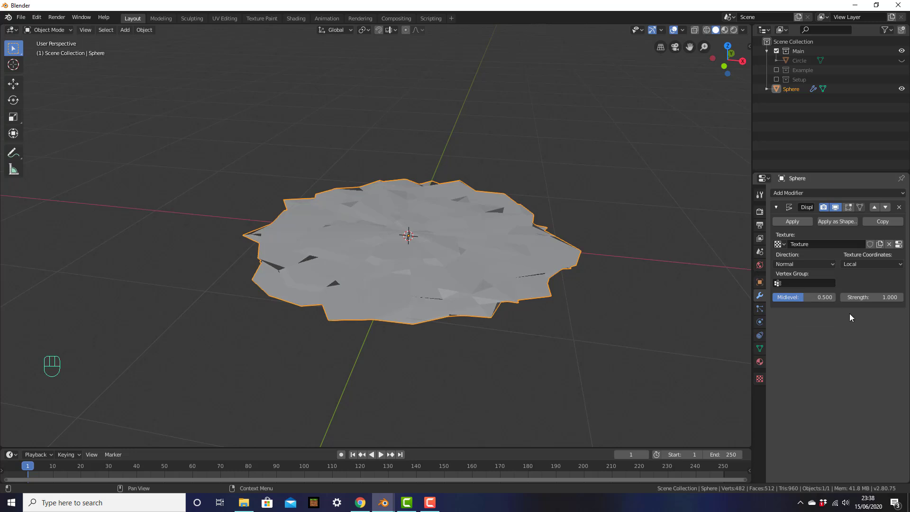
{"action": "left_click", "coordinate": [877, 297]}
{"action": "type", "text": "2.3"}
{"action": "key", "text": "Return"}
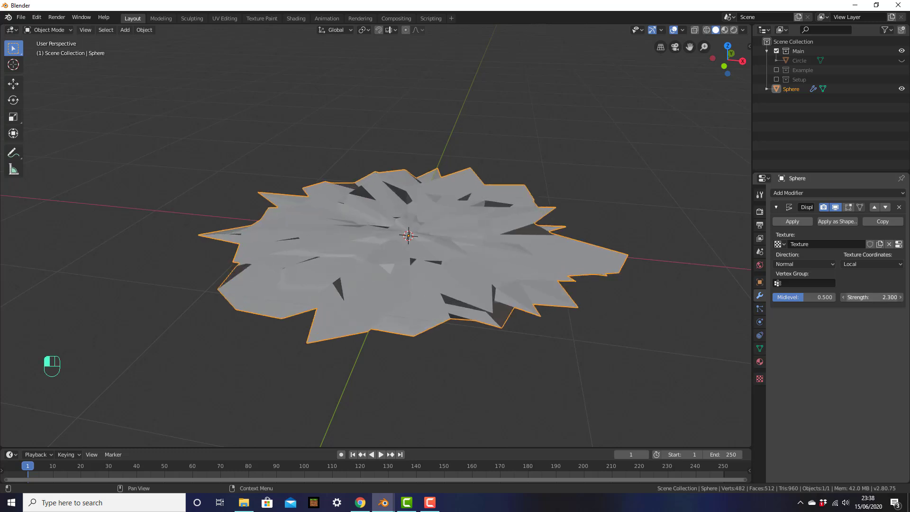
{"action": "mouse_move", "coordinate": [883, 297]}
{"action": "left_mouse_down"}
{"action": "mouse_move", "coordinate": [826, 297]}
{"action": "mouse_move", "coordinate": [873, 298]}
{"action": "left_mouse_up"}
{"action": "middle_click_drag", "start_coordinate": [575, 186], "coordinate": [559, 216]}
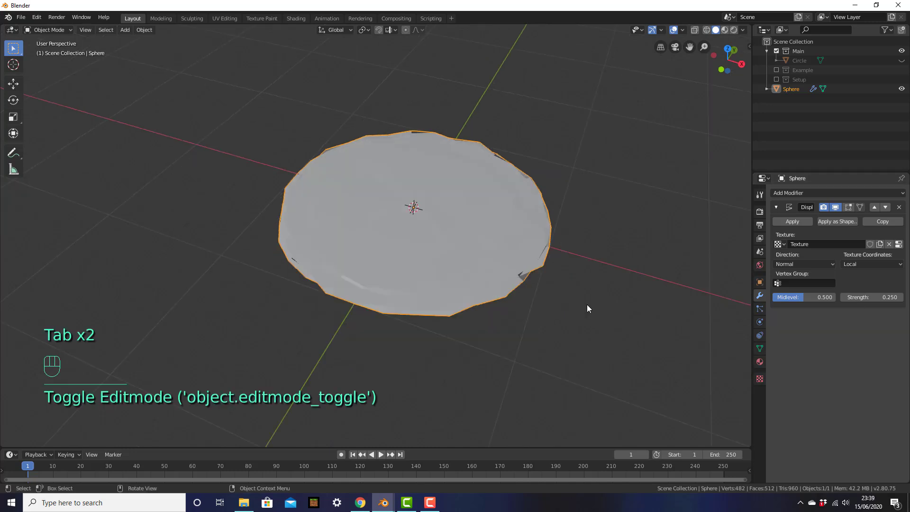
Apply the Displace modifier and enter Edit Mode in top view with vertex select.
{"action": "left_click", "coordinate": [803, 221]}
{"action": "middle_click_drag", "start_coordinate": [556, 214], "coordinate": [506, 200]}
{"action": "key", "text": "Tab"}
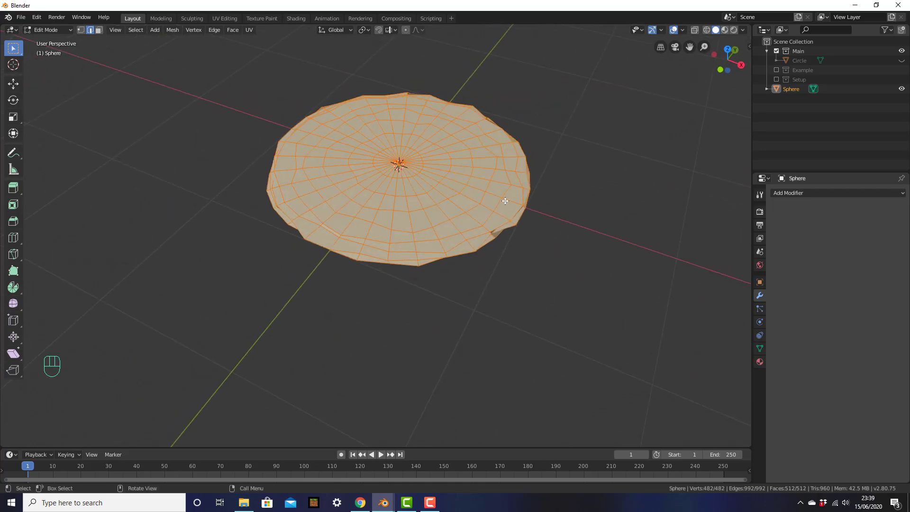
{"action": "key", "text": "KP_7"}
{"action": "middle_click_drag", "start_coordinate": [490, 213], "coordinate": [467, 177], "text": "shift"}
{"action": "scroll", "coordinate": [490, 194], "scroll_direction": "down", "scroll_amount": 1}
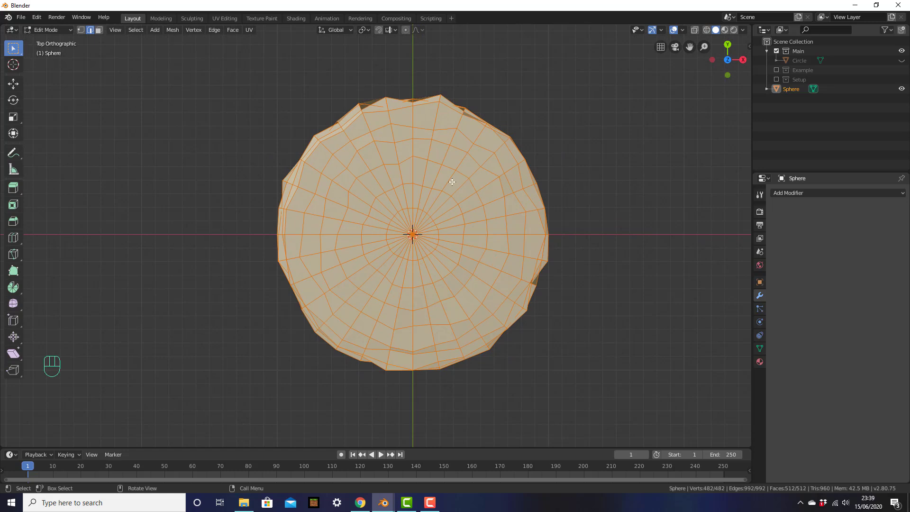
{"action": "left_click", "coordinate": [456, 169]}
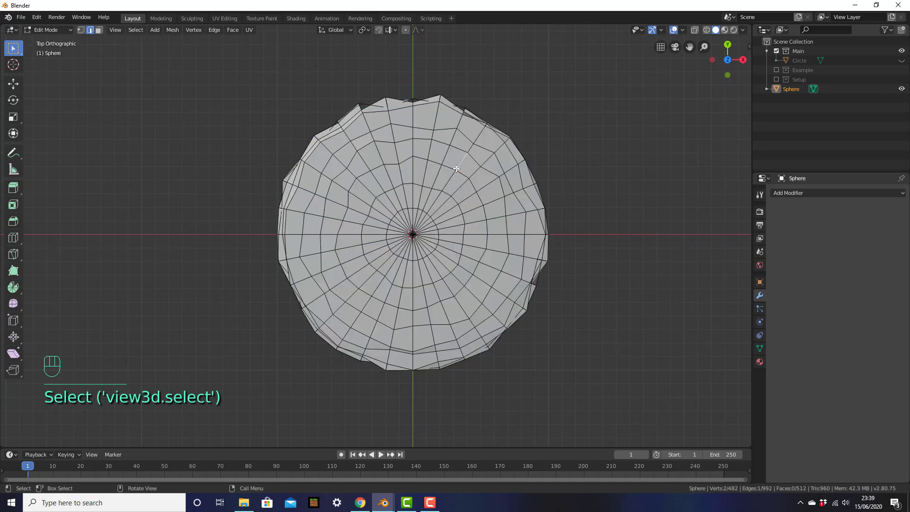
{"action": "left_click", "coordinate": [84, 30]}
Test-move two rim vertices, then undo both moves.
{"action": "left_click", "coordinate": [459, 171]}
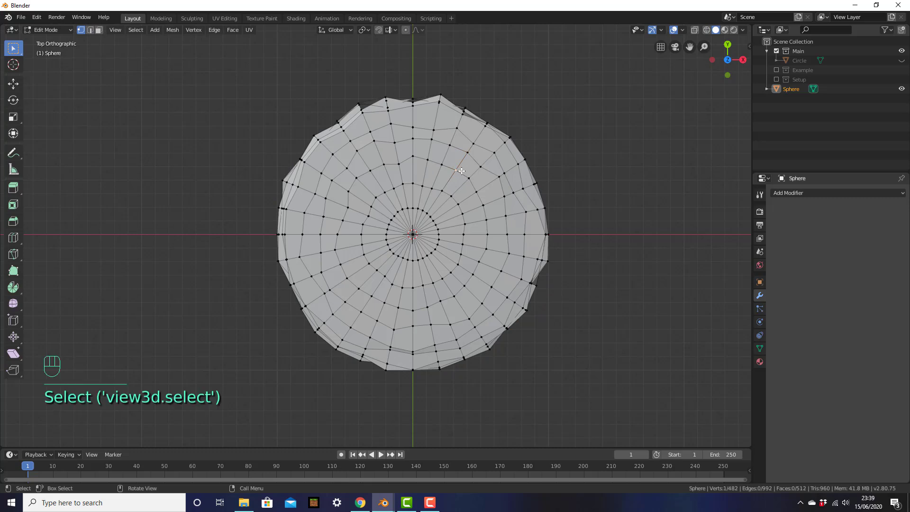
{"action": "key", "text": "g"}
{"action": "left_click", "coordinate": [460, 170]}
{"action": "left_click", "coordinate": [465, 175]}
{"action": "key", "text": "g"}
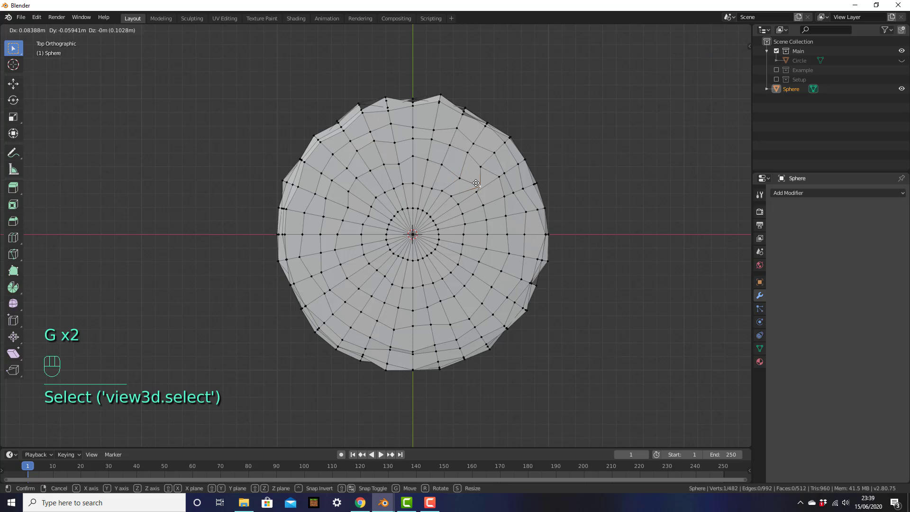
{"action": "left_click", "coordinate": [476, 183]}
{"action": "key", "text": "ctrl+z"}
{"action": "key", "text": "ctrl+z"}
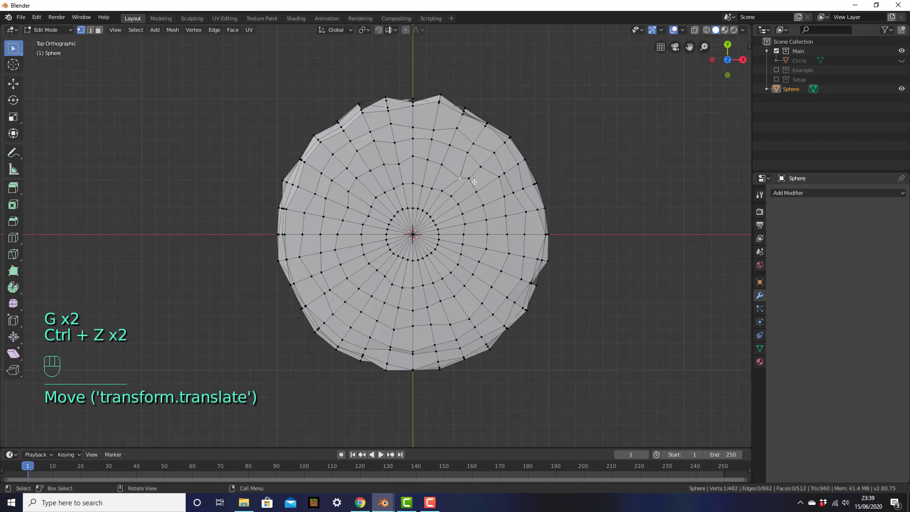
{"action": "key", "text": "ctrl+z"}
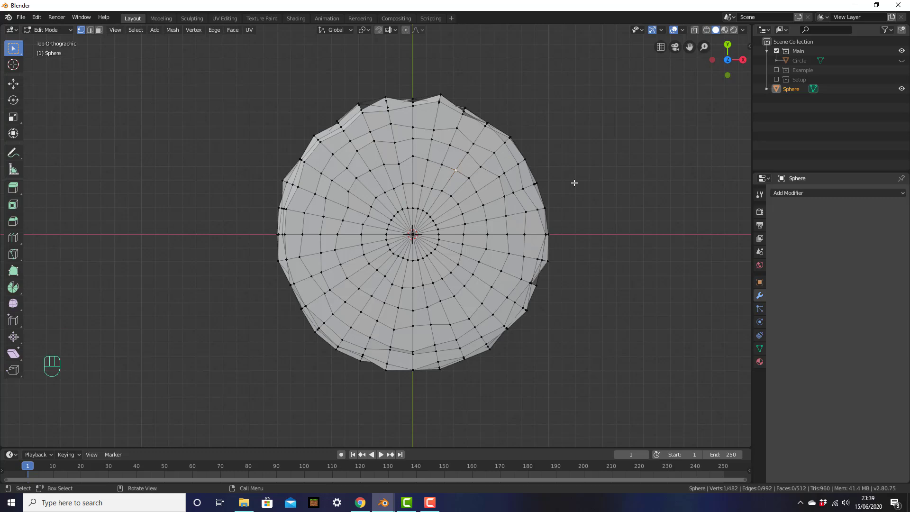
Enable Proportional Editing and softly pull the upper-right rim into a bulge.
{"action": "left_click", "coordinate": [406, 31]}
{"action": "key", "text": "o"}
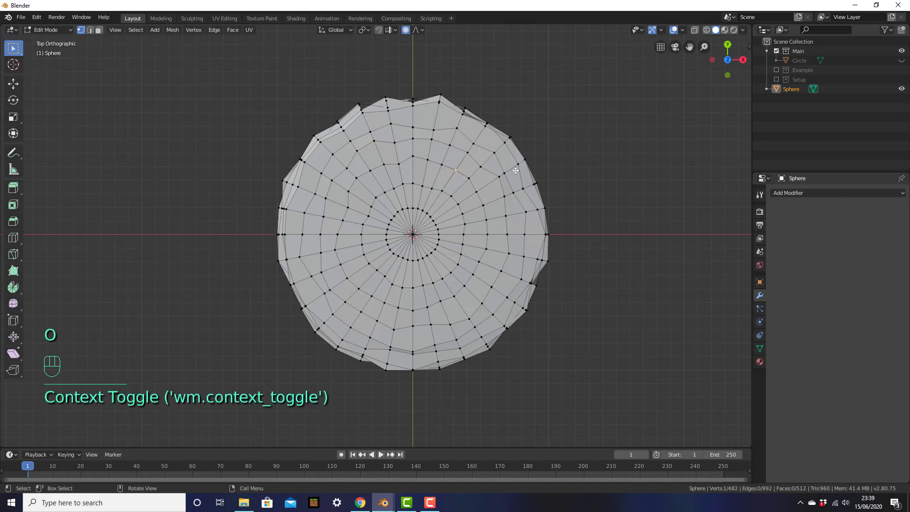
{"action": "scroll", "coordinate": [515, 170], "scroll_direction": "down", "scroll_amount": 1}
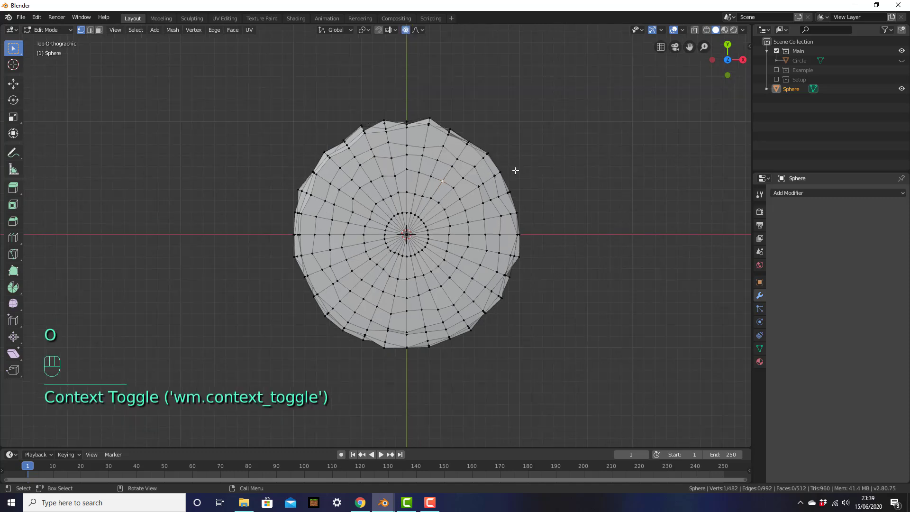
{"action": "left_click", "coordinate": [444, 179]}
{"action": "key", "text": "g"}
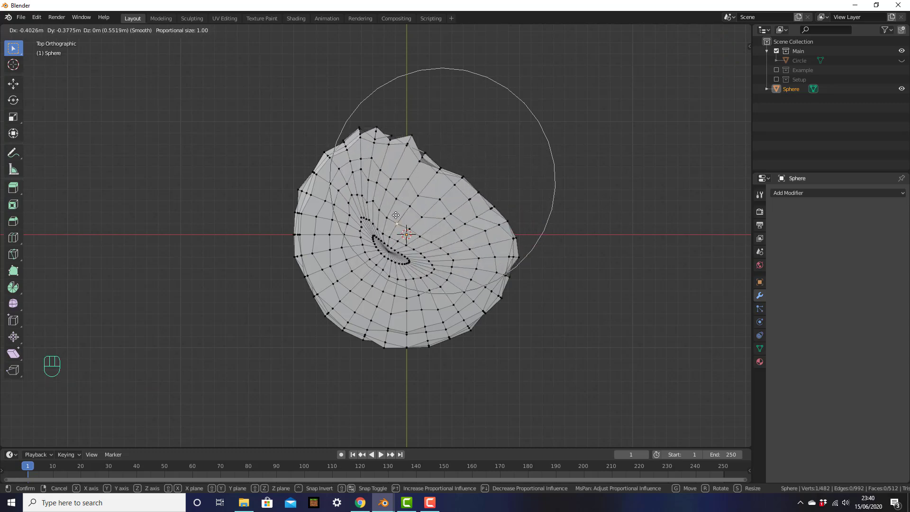
{"action": "left_click", "coordinate": [432, 177]}
{"action": "key", "text": "g"}
{"action": "scroll", "coordinate": [435, 187], "scroll_direction": "up", "scroll_amount": 5}
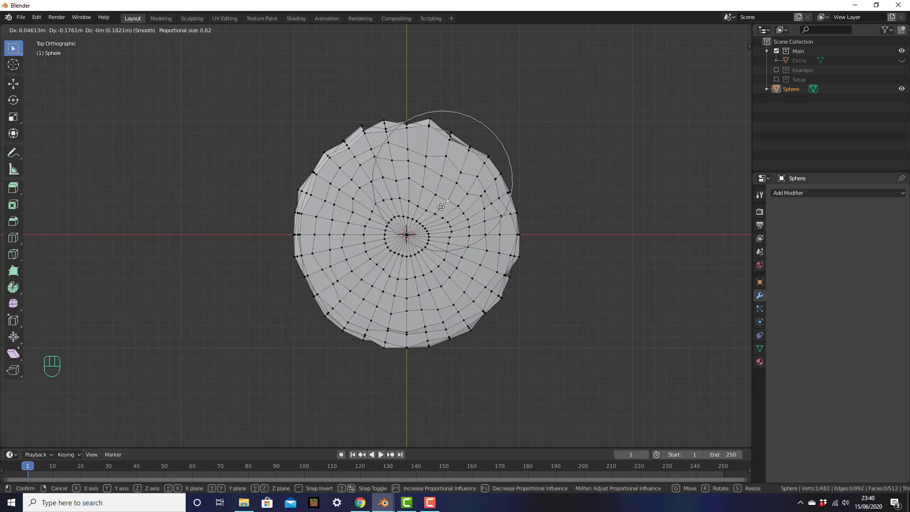
{"action": "left_click", "coordinate": [439, 202]}
Pull the left and lower rim vertices out of line, then orbit to inspect the wobbly outline.
{"action": "left_click", "coordinate": [336, 199]}
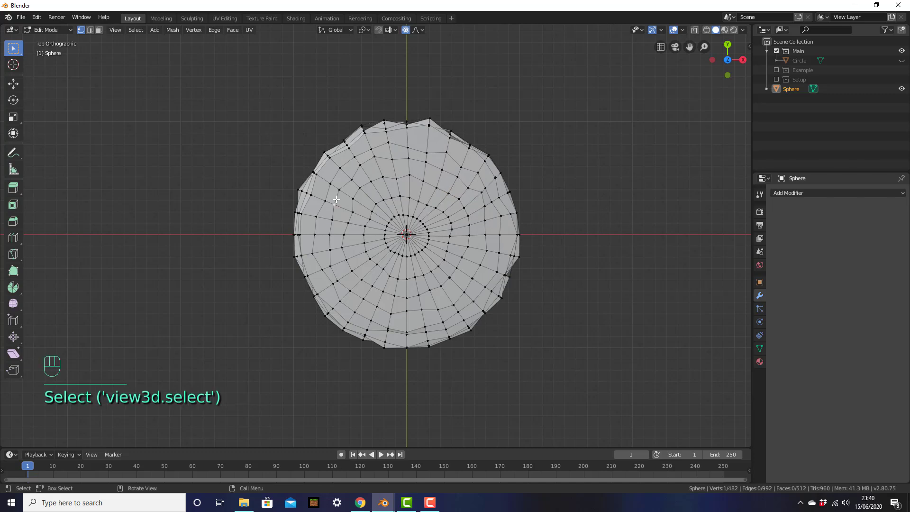
{"action": "key", "text": "g"}
{"action": "left_click", "coordinate": [349, 242]}
{"action": "left_click", "coordinate": [363, 294]}
{"action": "key", "text": "g"}
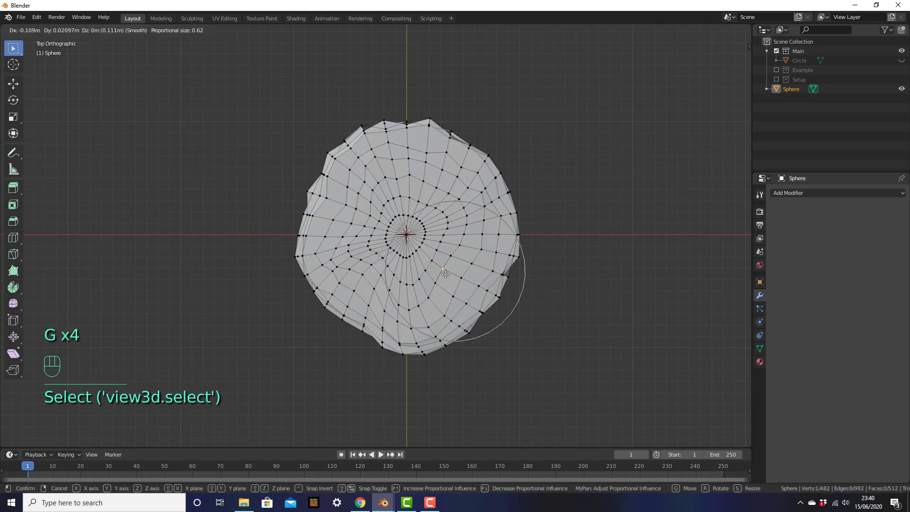
{"action": "left_click", "coordinate": [453, 261]}
{"action": "left_click", "coordinate": [447, 266]}
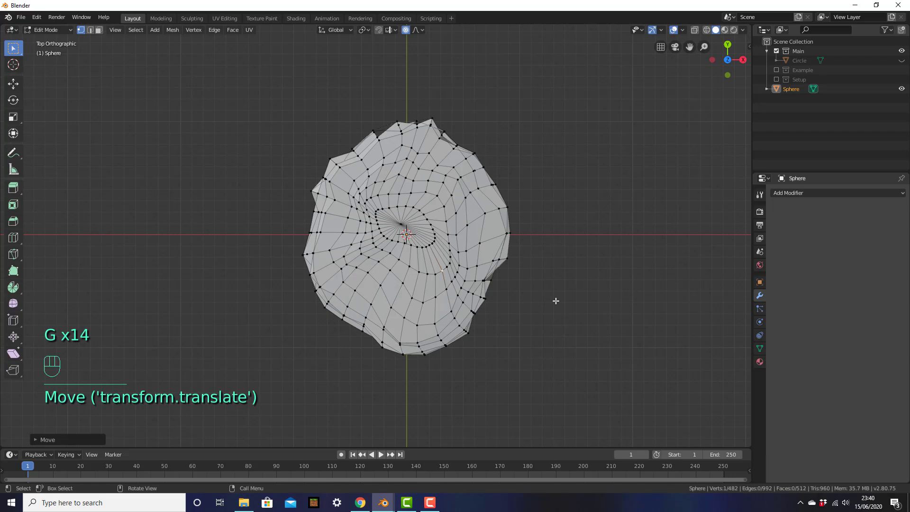
{"action": "middle_click_drag", "start_coordinate": [542, 272], "coordinate": [410, 225]}
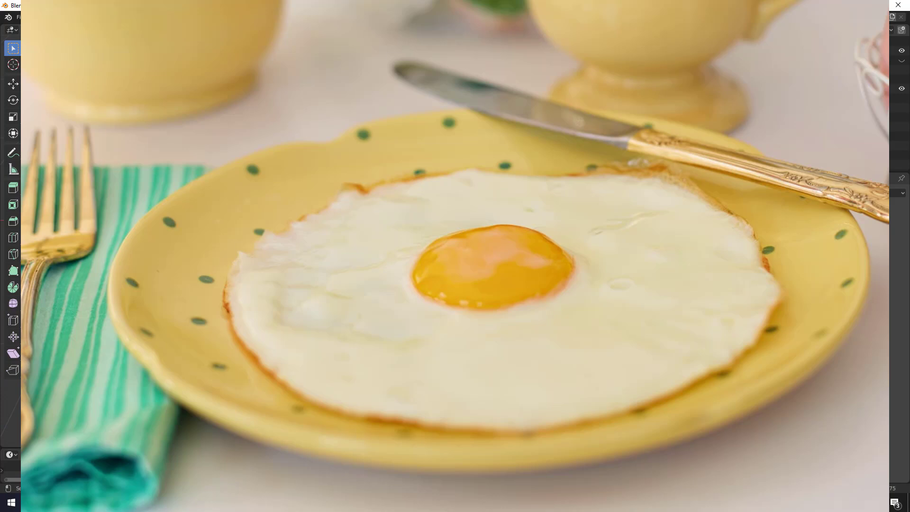
{"action": "left_click_drag", "start_coordinate": [177, 287], "coordinate": [382, 280]}
{"action": "mouse_move", "coordinate": [314, 227]}
{"action": "left_mouse_down"}
{"action": "mouse_move", "coordinate": [339, 236]}
{"action": "mouse_move", "coordinate": [325, 349]}
{"action": "left_mouse_up"}
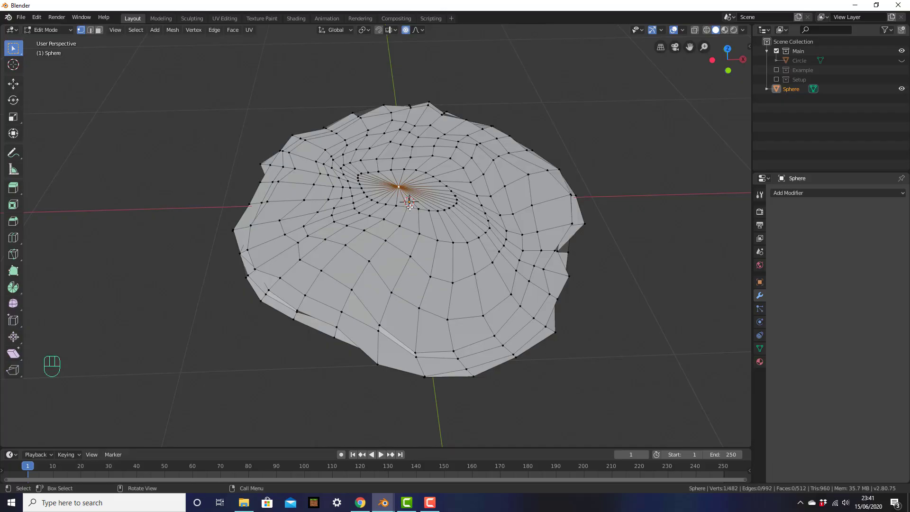
Raise the egg white's centre vertex along Z with proportional falloff for a gentle bulge, then exit to Object Mode.
{"action": "key", "text": "KP_1"}
{"action": "middle_click_drag", "start_coordinate": [402, 156], "coordinate": [386, 265], "text": "shift"}
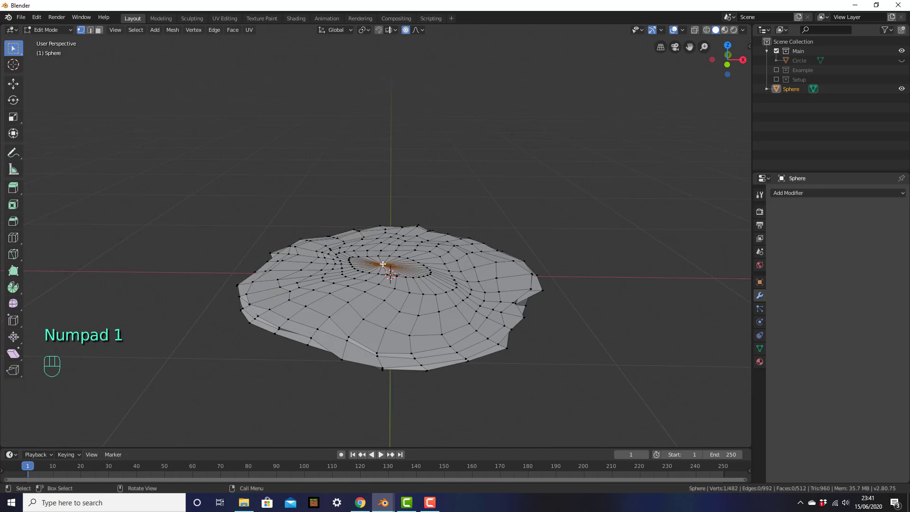
{"action": "left_click", "coordinate": [386, 264]}
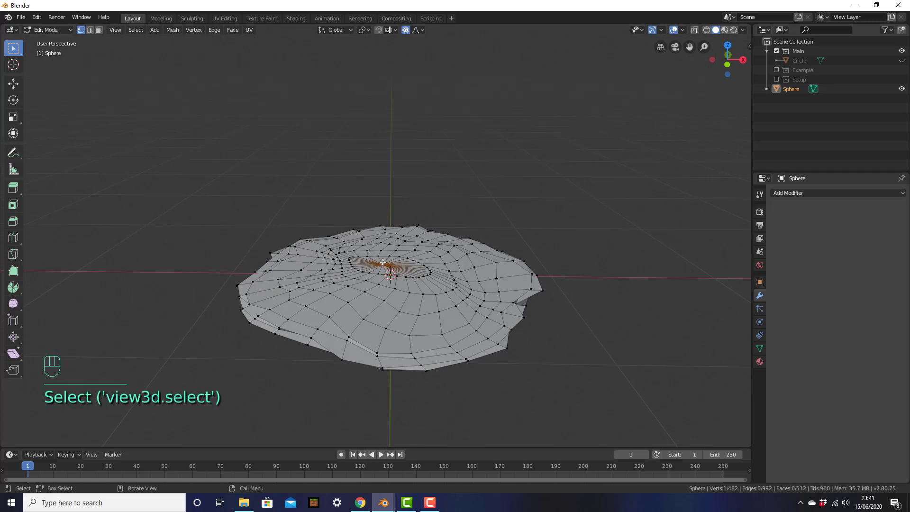
{"action": "key", "text": "KP_1"}
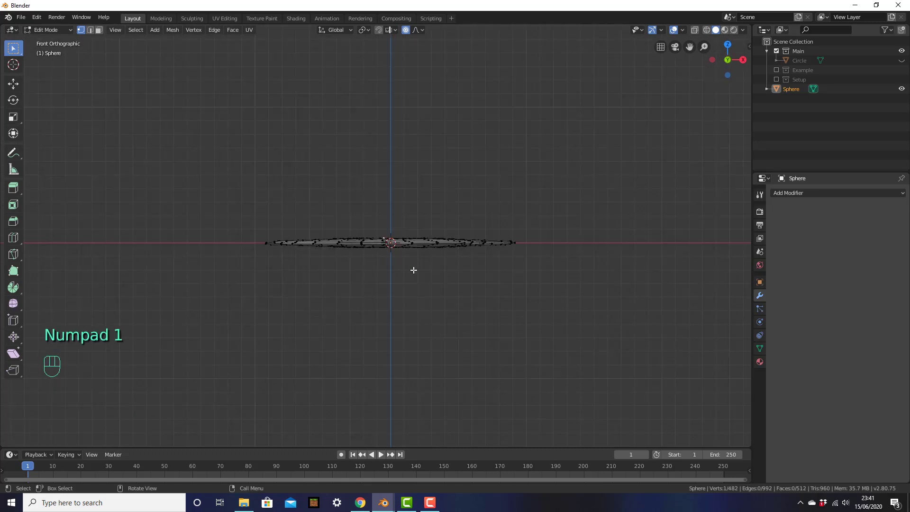
{"action": "key", "text": "g"}
{"action": "key", "text": "z"}
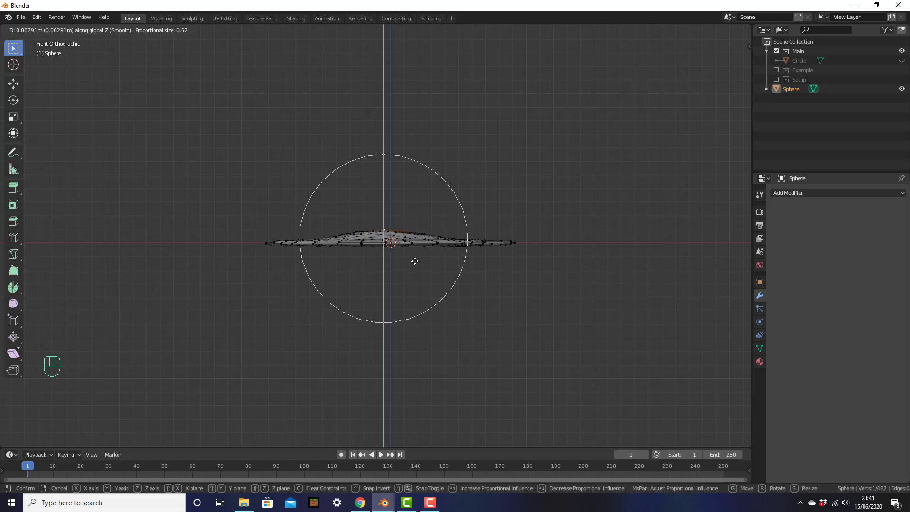
{"action": "left_click", "coordinate": [418, 261]}
{"action": "middle_click_drag", "start_coordinate": [421, 261], "coordinate": [441, 260]}
{"action": "key", "text": "Tab"}
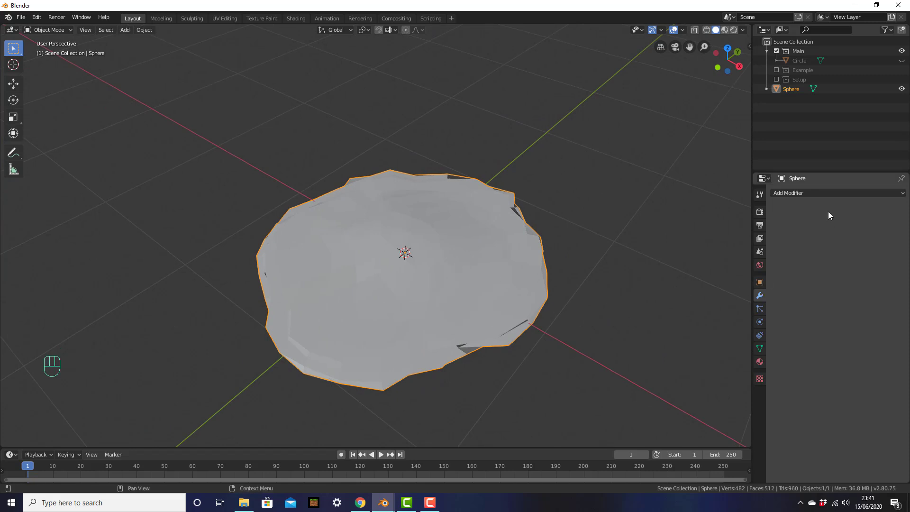
Add a Subdivision Surface modifier to the egg white and inspect the smoothed shape.
{"action": "left_click", "coordinate": [808, 192]}
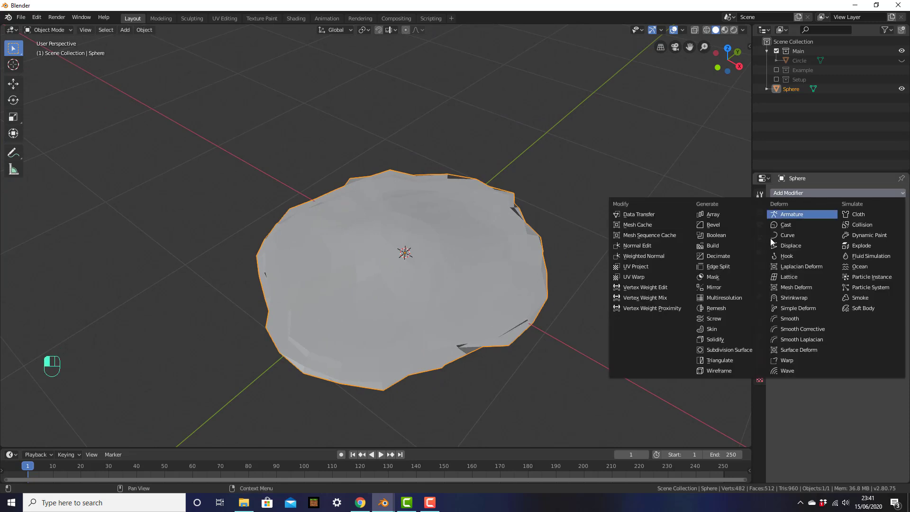
{"action": "left_click", "coordinate": [727, 351]}
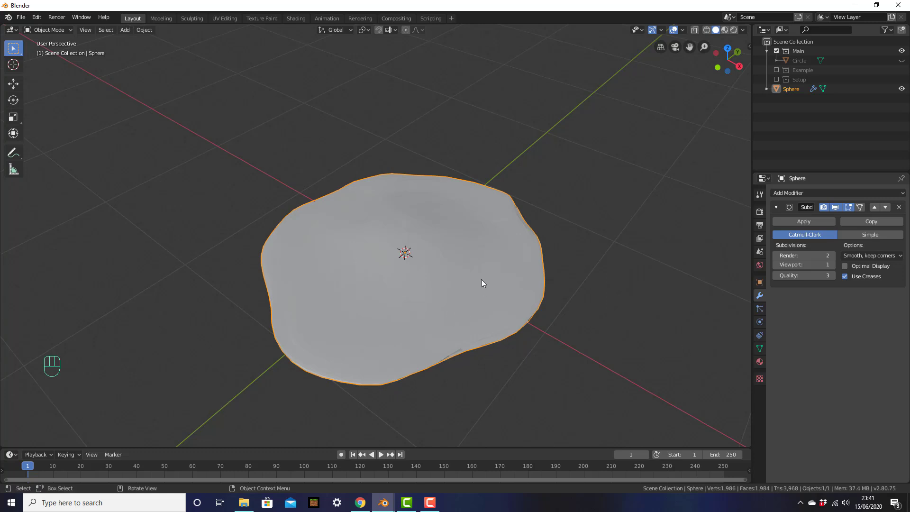
{"action": "middle_click_drag", "start_coordinate": [423, 324], "coordinate": [430, 310]}
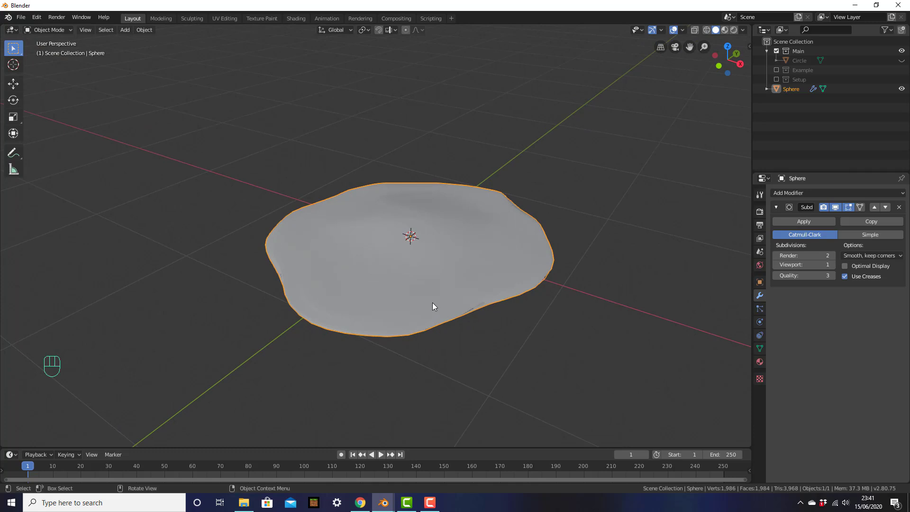
{"action": "mouse_move", "coordinate": [428, 308]}
{"action": "middle_mouse_down"}
{"action": "mouse_move", "coordinate": [433, 256]}
{"action": "mouse_move", "coordinate": [429, 324]}
{"action": "middle_mouse_up"}
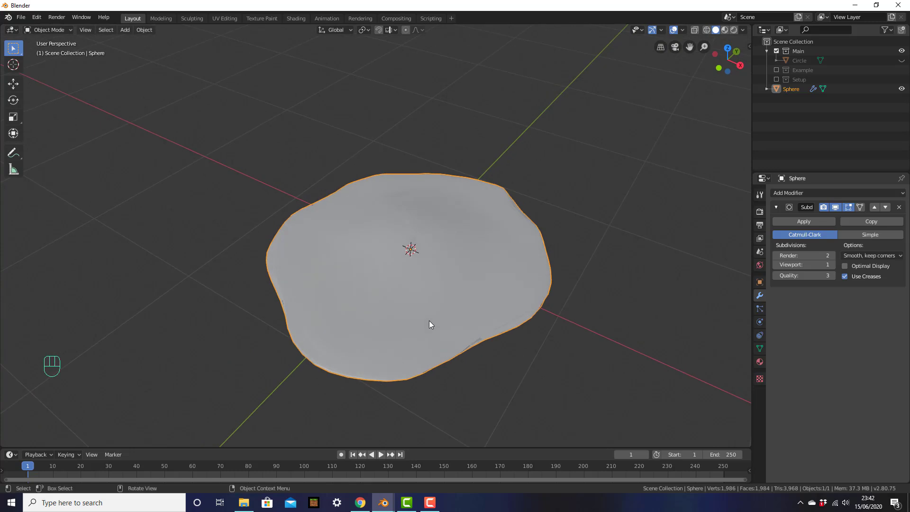
{"action": "left_click", "coordinate": [429, 324]}
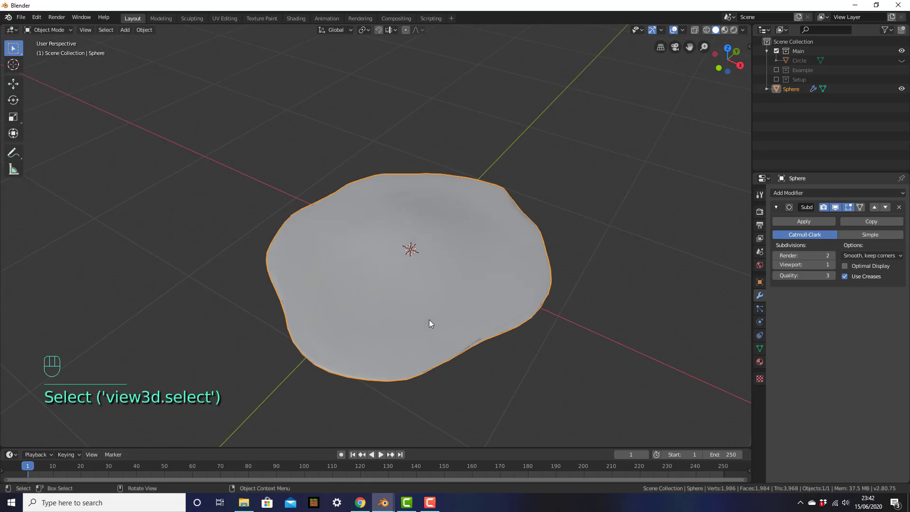
In wireframe, try viewport subdivision levels 0 to 4, then return to solid shading at level 1.
{"action": "key", "text": "z"}
{"action": "left_click", "coordinate": [360, 319]}
{"action": "mouse_move", "coordinate": [402, 321]}
{"action": "middle_mouse_down"}
{"action": "mouse_move", "coordinate": [410, 308]}
{"action": "mouse_move", "coordinate": [404, 343]}
{"action": "mouse_move", "coordinate": [439, 297]}
{"action": "middle_mouse_up"}
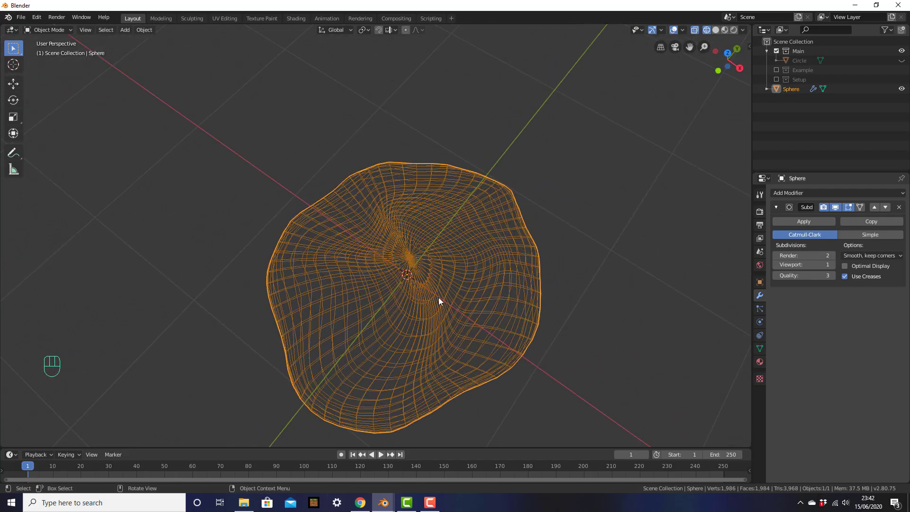
{"action": "left_click", "coordinate": [831, 265]}
{"action": "left_click", "coordinate": [831, 265]}
{"action": "left_click", "coordinate": [832, 265]}
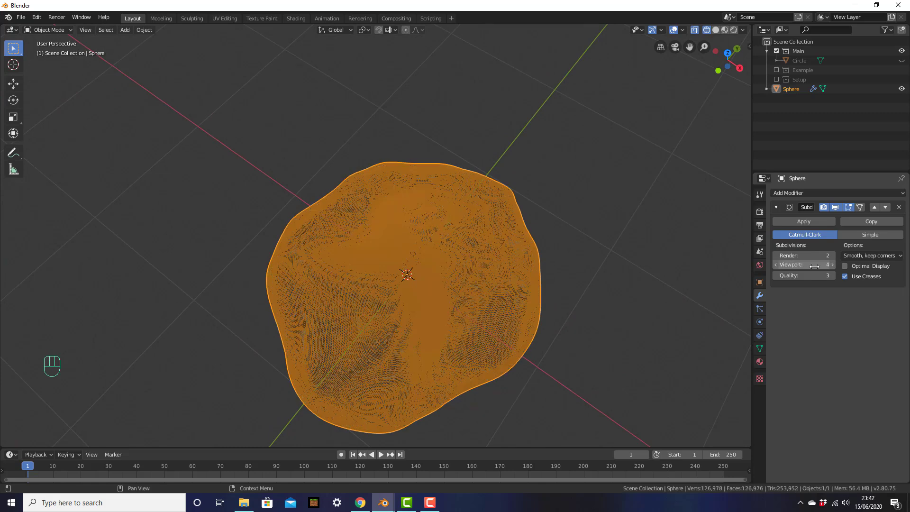
{"action": "left_click", "coordinate": [776, 265]}
{"action": "left_click", "coordinate": [775, 265]}
{"action": "left_click", "coordinate": [776, 265]}
{"action": "left_click", "coordinate": [776, 265]}
{"action": "key", "text": "z"}
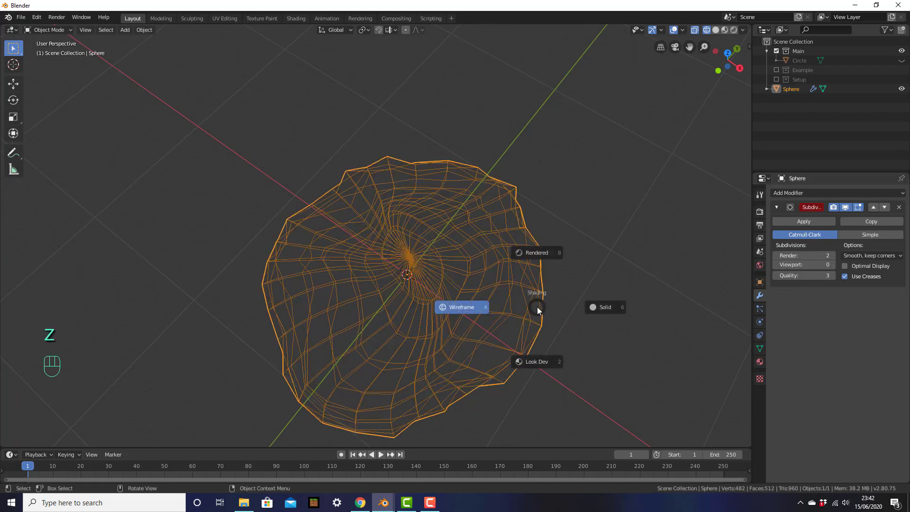
{"action": "left_click", "coordinate": [598, 311]}
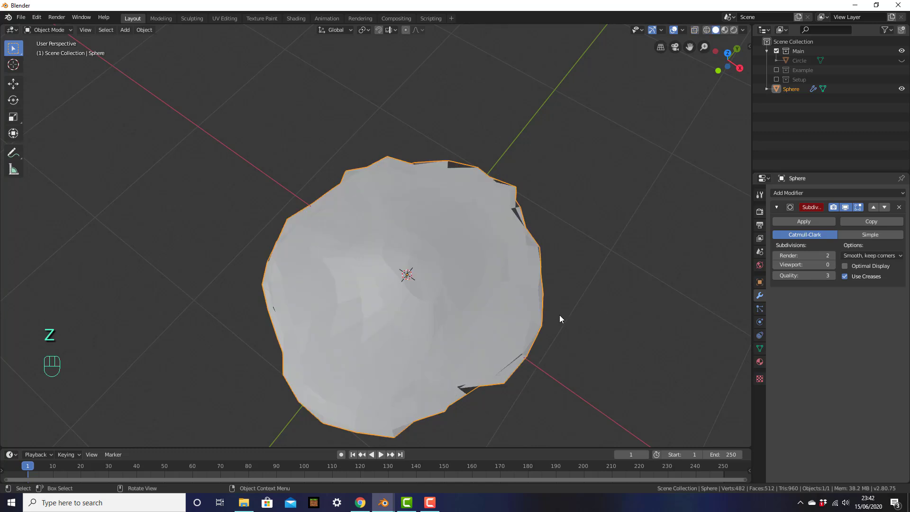
{"action": "left_click", "coordinate": [831, 265]}
Set the viewport subdivision level to 2 and inspect the egg white from below.
{"action": "key", "text": "Tab"}
{"action": "mouse_move", "coordinate": [460, 300]}
{"action": "middle_mouse_down"}
{"action": "mouse_move", "coordinate": [442, 217]}
{"action": "mouse_move", "coordinate": [436, 252]}
{"action": "mouse_move", "coordinate": [460, 285]}
{"action": "middle_mouse_up"}
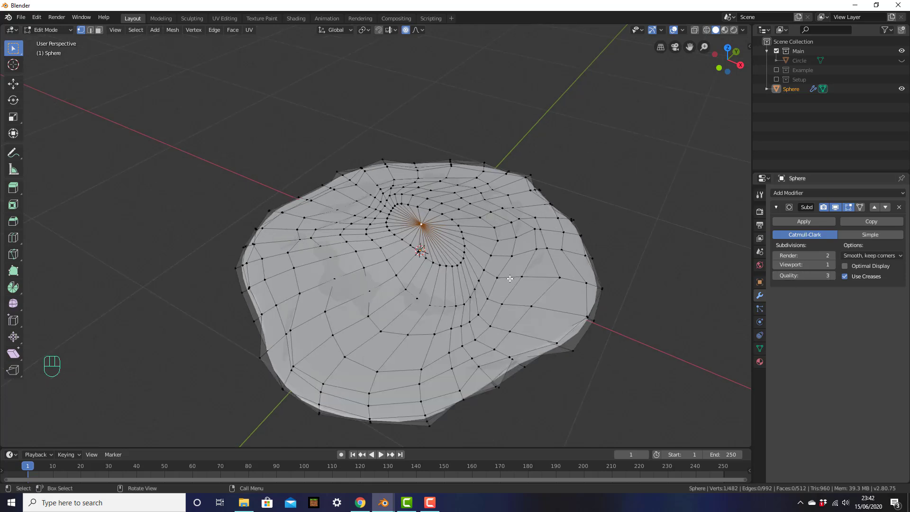
{"action": "key", "text": "Tab"}
{"action": "middle_click_drag", "start_coordinate": [482, 263], "coordinate": [457, 273]}
{"action": "left_click", "coordinate": [833, 265]}
{"action": "middle_click_drag", "start_coordinate": [535, 273], "coordinate": [552, 256]}
{"action": "scroll", "coordinate": [527, 263], "scroll_direction": "down", "scroll_amount": 2}
{"action": "mouse_move", "coordinate": [493, 313]}
{"action": "middle_mouse_down"}
{"action": "mouse_move", "coordinate": [512, 214]}
{"action": "mouse_move", "coordinate": [501, 311]}
{"action": "middle_mouse_up"}
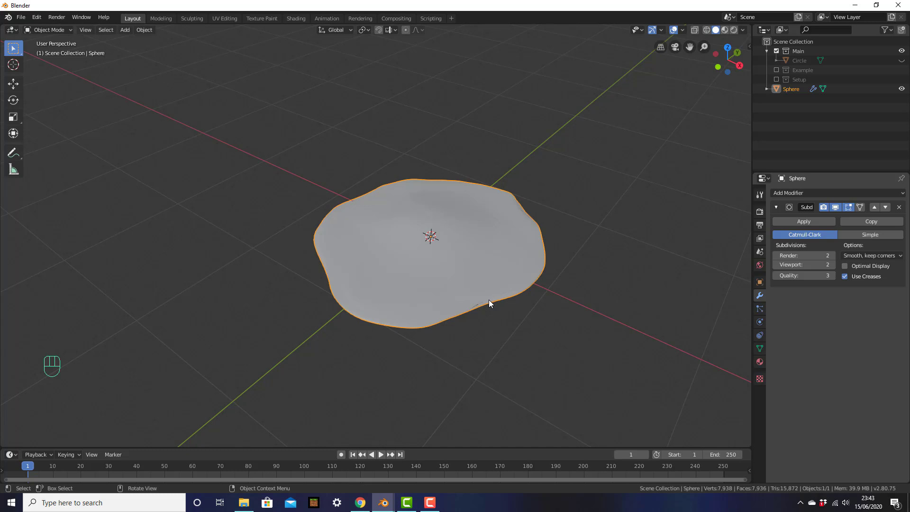
{"action": "left_click", "coordinate": [474, 281]}
Hide the egg white and add a new UV sphere for the yolk, viewed from the front.
{"action": "key", "text": "h"}
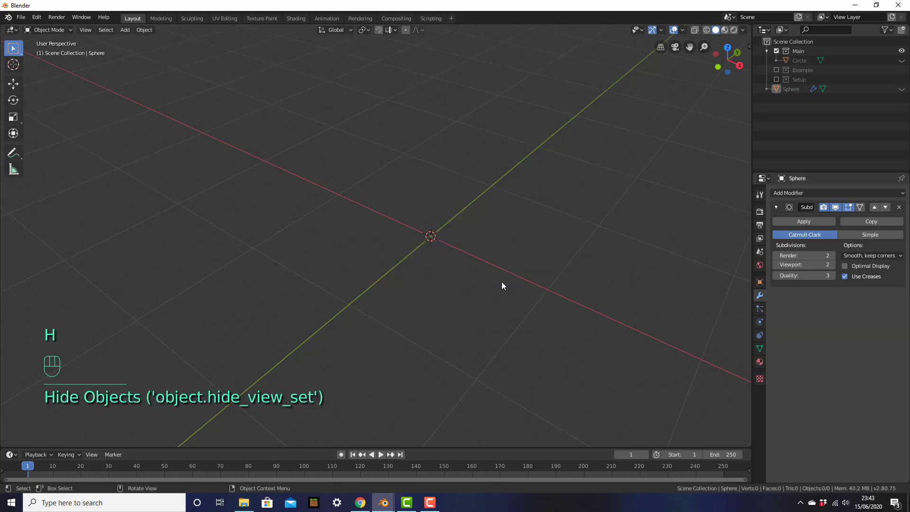
{"action": "key", "text": "shift+a"}
{"action": "mouse_move", "coordinate": [502, 282]}
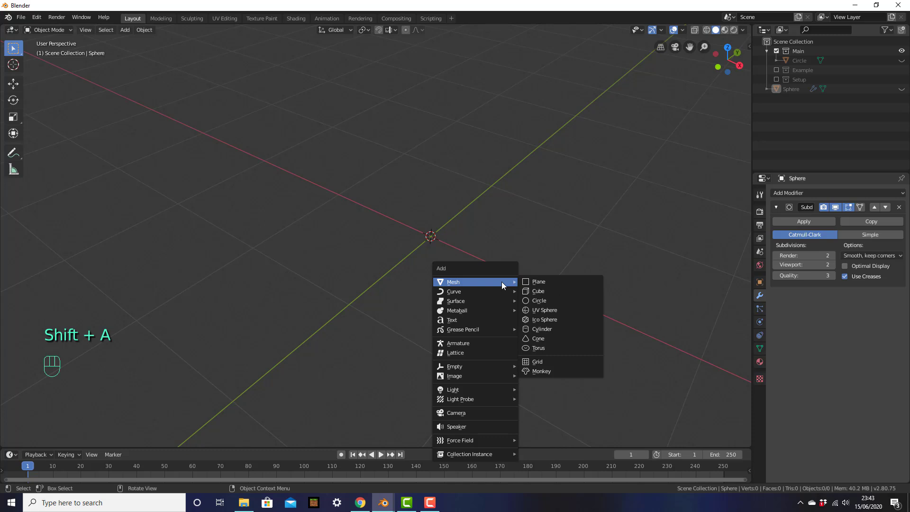
{"action": "left_click", "coordinate": [546, 309]}
{"action": "middle_click_drag", "start_coordinate": [375, 283], "coordinate": [380, 263]}
{"action": "key", "text": "KP_1"}
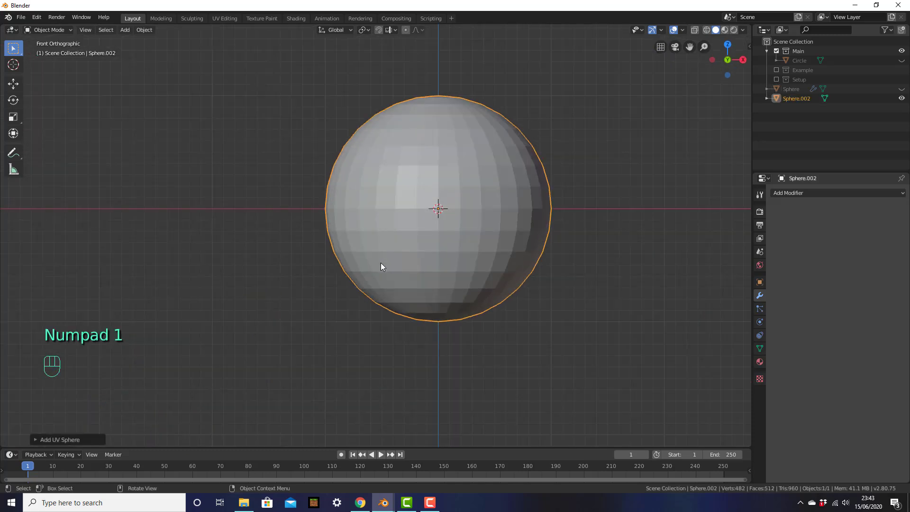
{"action": "middle_click_drag", "start_coordinate": [473, 223], "coordinate": [453, 213], "text": "shift"}
{"action": "left_click", "coordinate": [452, 211]}
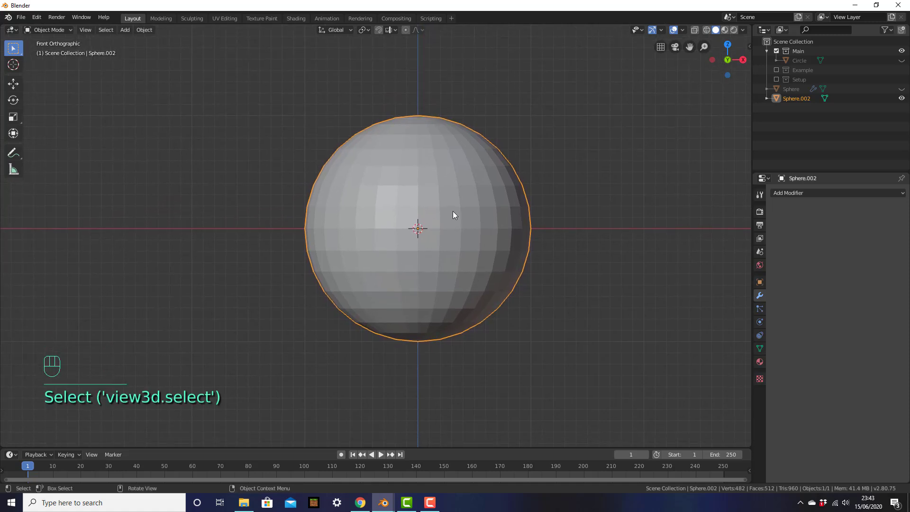
In wireframe Edit Mode, box-select the sphere's lower half of vertices and delete them.
{"action": "key", "text": "Tab"}
{"action": "left_click", "coordinate": [402, 257]}
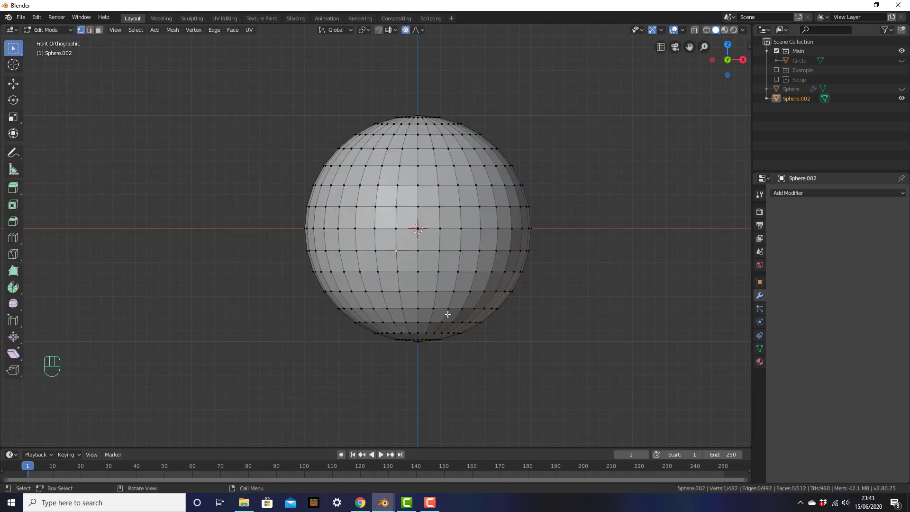
{"action": "key", "text": "z"}
{"action": "left_click", "coordinate": [365, 314]}
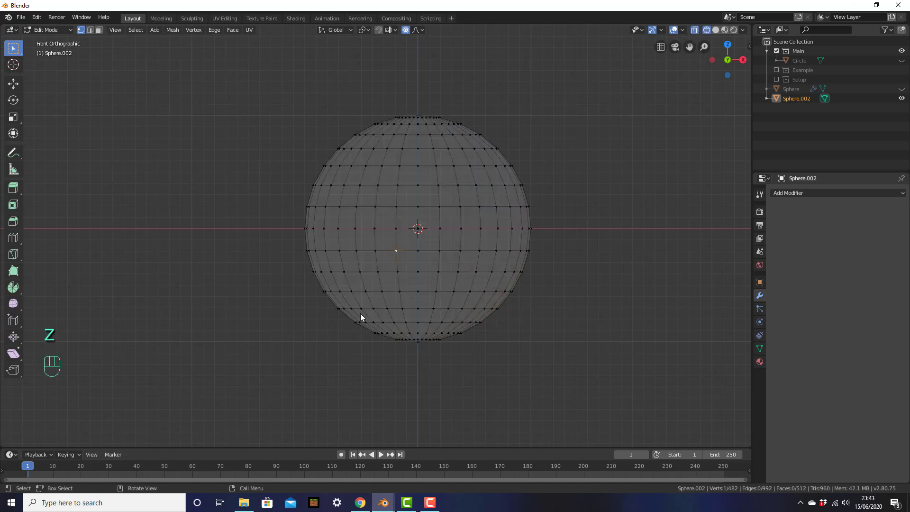
{"action": "left_click", "coordinate": [369, 295]}
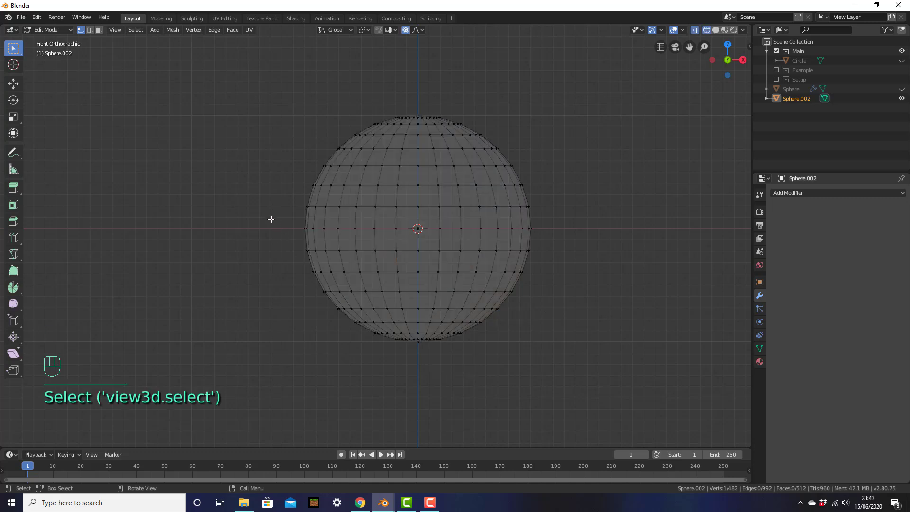
{"action": "left_click_drag", "start_coordinate": [225, 218], "coordinate": [612, 375]}
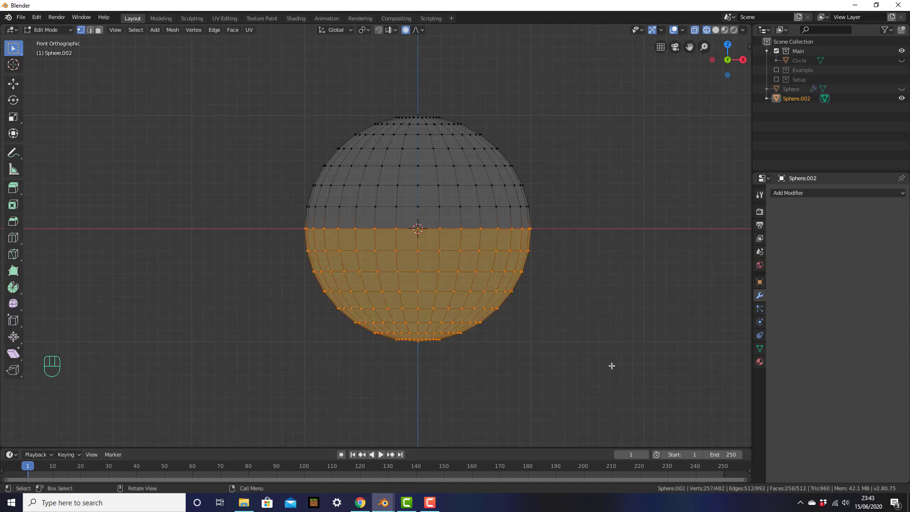
{"action": "key", "text": "x"}
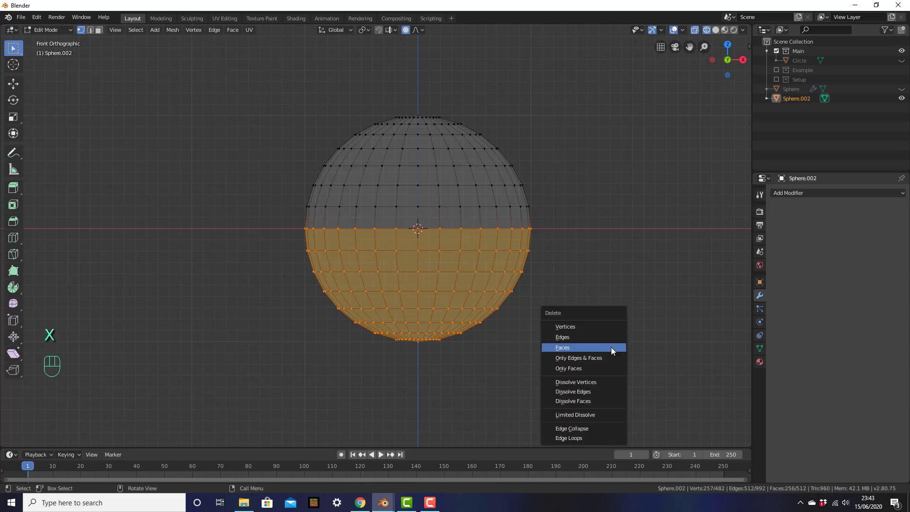
{"action": "left_click", "coordinate": [591, 331]}
Return to solid shading, inspect the remaining half-dome, and go back to Object Mode.
{"action": "middle_click_drag", "start_coordinate": [539, 297], "coordinate": [524, 278]}
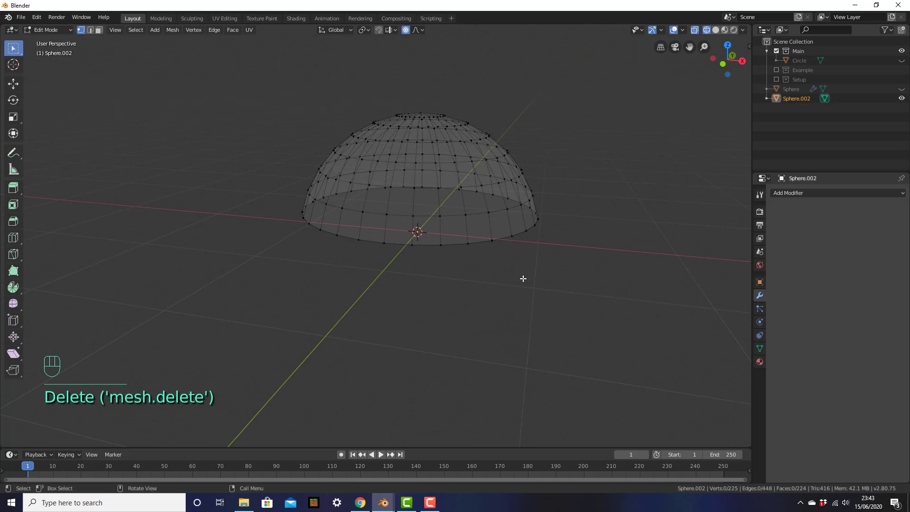
{"action": "key", "text": "z"}
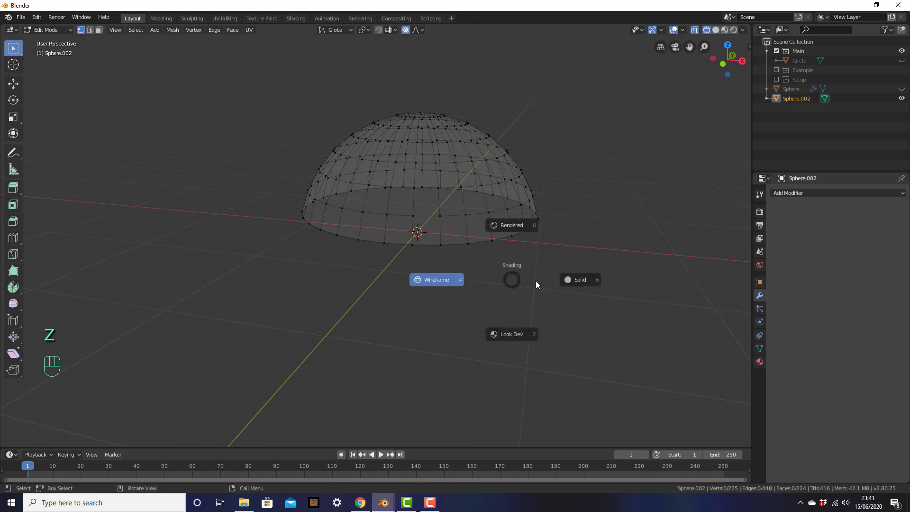
{"action": "left_click", "coordinate": [585, 282]}
{"action": "scroll", "coordinate": [505, 253], "scroll_direction": "up", "scroll_amount": 2}
{"action": "middle_click_drag", "start_coordinate": [504, 251], "coordinate": [514, 275], "text": "shift"}
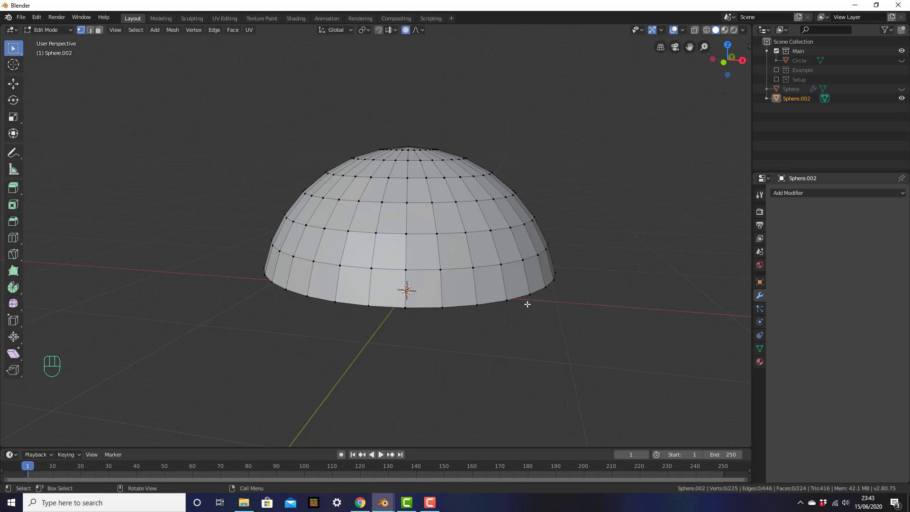
{"action": "middle_click_drag", "start_coordinate": [520, 313], "coordinate": [586, 282]}
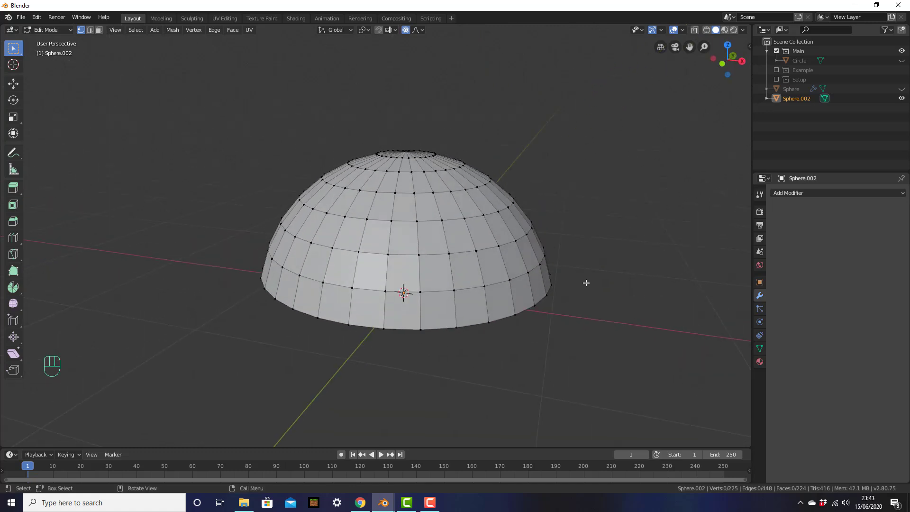
{"action": "key", "text": "Tab"}
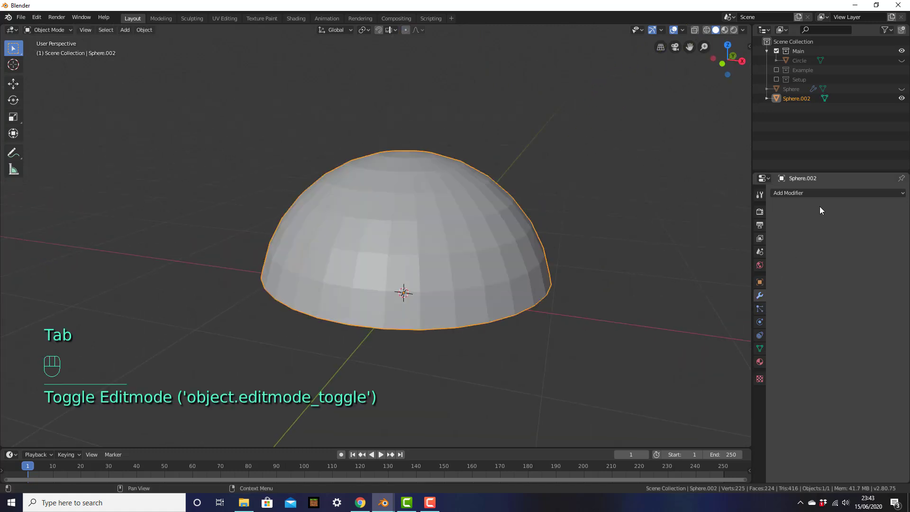
Add a Solidify modifier to the half-dome and raise its thickness to 0.03 m.
{"action": "left_click", "coordinate": [820, 193]}
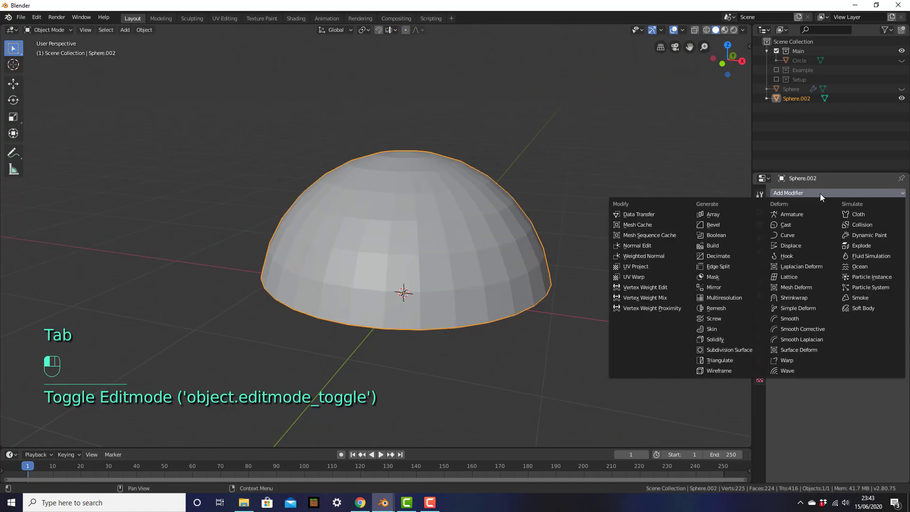
{"action": "left_click", "coordinate": [731, 339]}
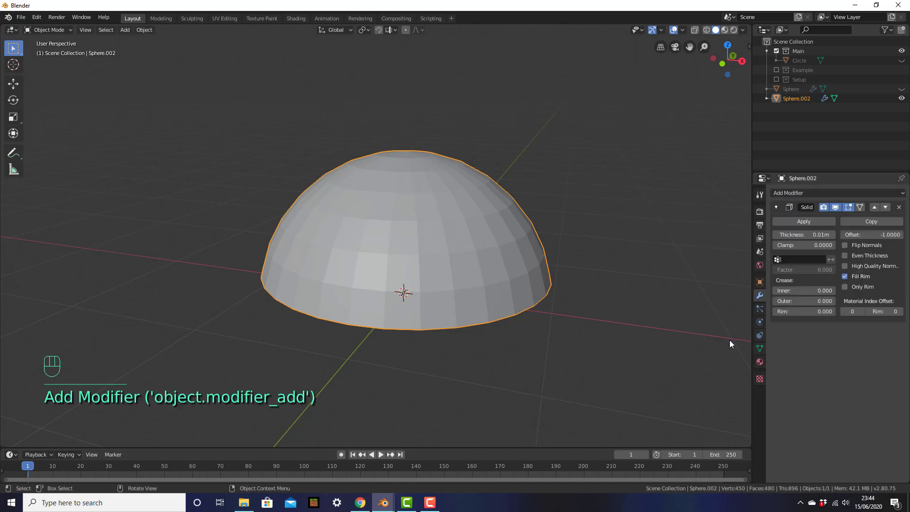
{"action": "middle_click_drag", "start_coordinate": [573, 286], "coordinate": [503, 274]}
{"action": "scroll", "coordinate": [578, 192], "scroll_direction": "up", "scroll_amount": 3}
{"action": "scroll", "coordinate": [569, 242], "scroll_direction": "up", "scroll_amount": 2}
{"action": "middle_click_drag", "start_coordinate": [585, 234], "coordinate": [601, 223], "text": "shift"}
{"action": "left_click", "coordinate": [832, 235]}
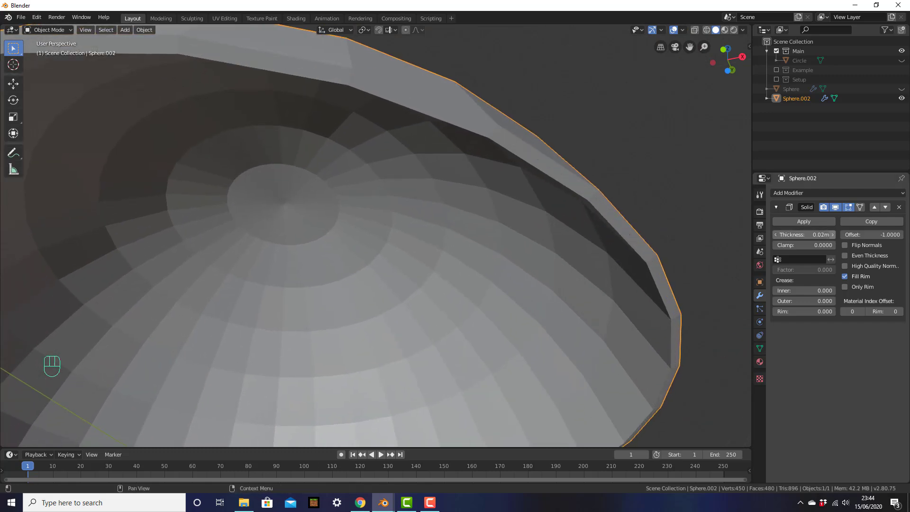
{"action": "left_click", "coordinate": [833, 235]}
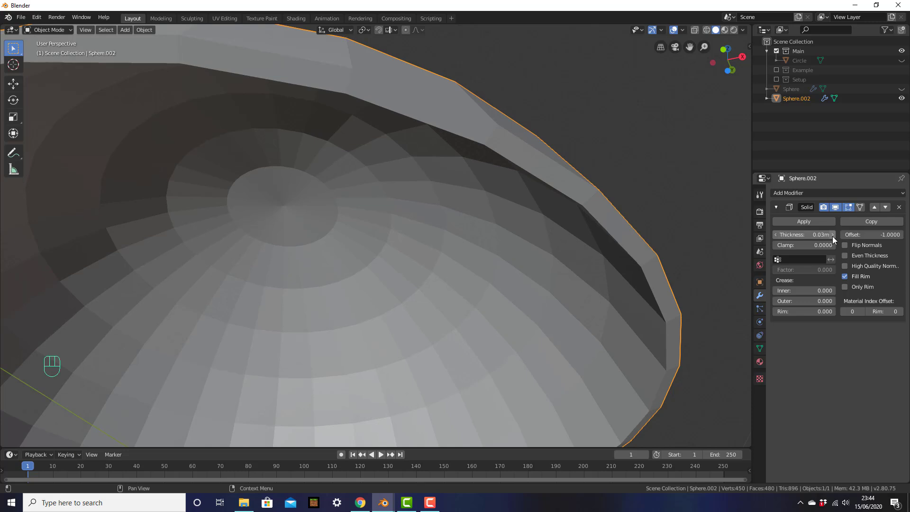
{"action": "middle_click_drag", "start_coordinate": [627, 163], "coordinate": [576, 260]}
{"action": "key", "text": "Tab"}
Select the dome's bottom rim loop and scale it narrower, turning proportional editing off.
{"action": "left_click", "coordinate": [590, 243], "text": "alt"}
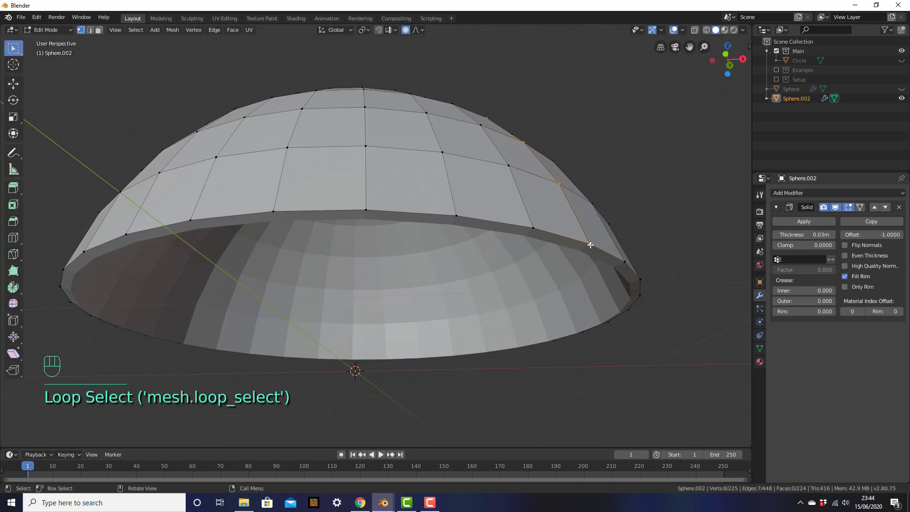
{"action": "left_click", "coordinate": [587, 243], "text": "alt"}
{"action": "middle_click_drag", "start_coordinate": [591, 243], "coordinate": [589, 260]}
{"action": "scroll", "coordinate": [589, 259], "scroll_direction": "down", "scroll_amount": 3}
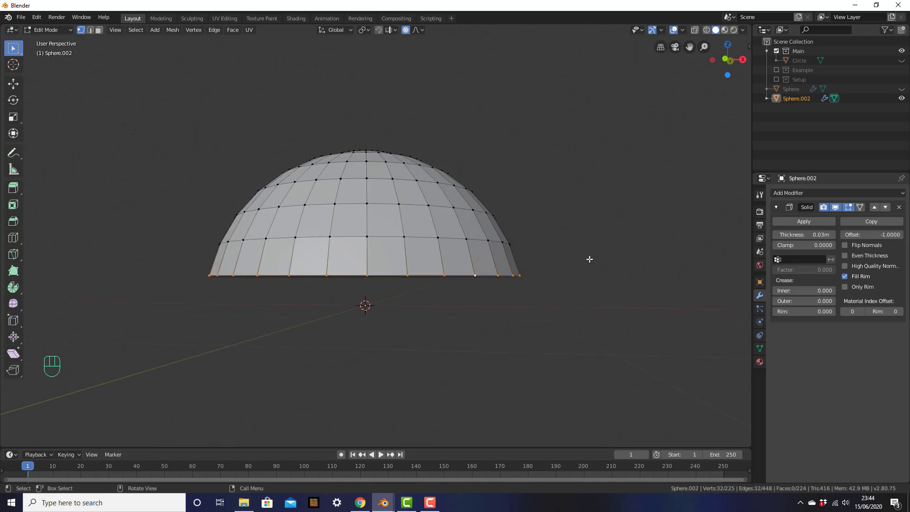
{"action": "key", "text": "KP_1"}
{"action": "middle_click_drag", "start_coordinate": [497, 237], "coordinate": [543, 248], "text": "shift"}
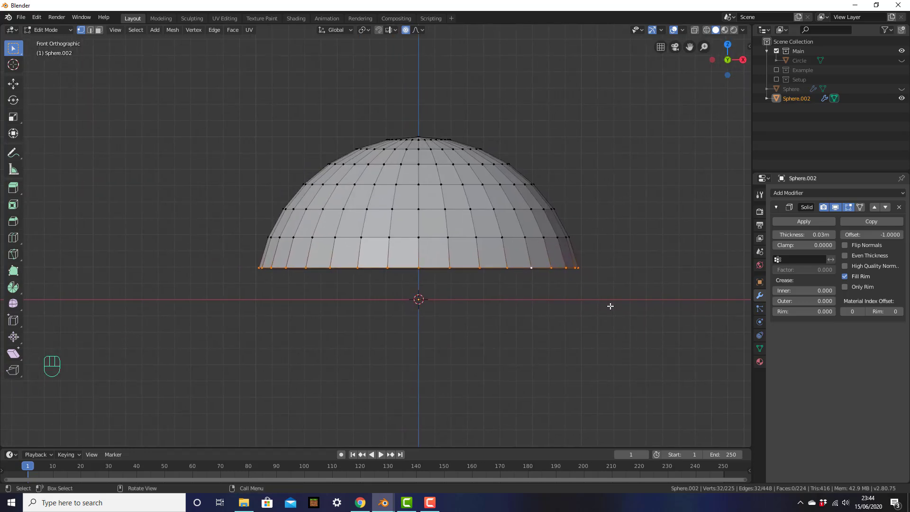
{"action": "key", "text": "s"}
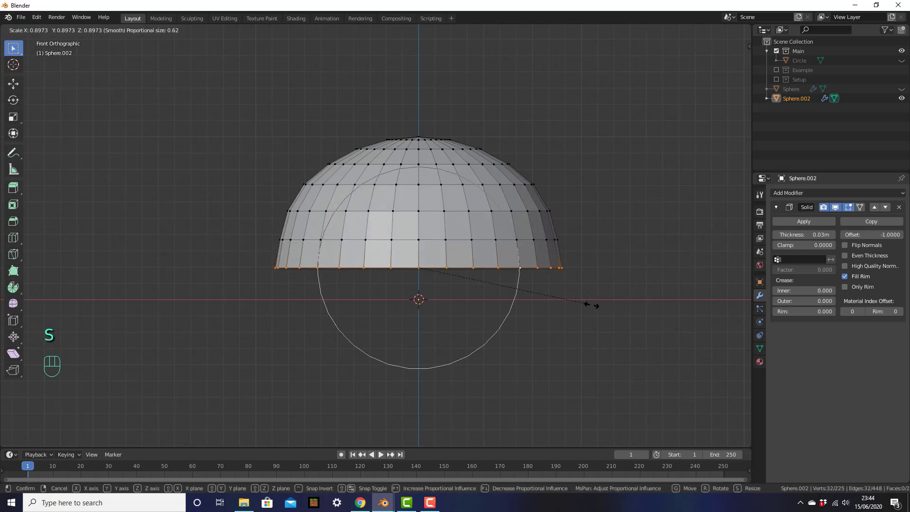
{"action": "left_click", "coordinate": [591, 306]}
{"action": "key", "text": "o"}
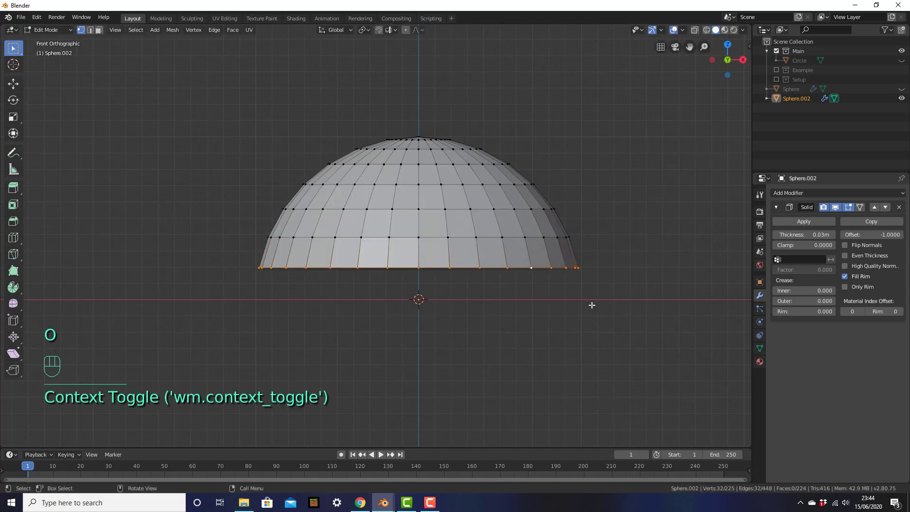
{"action": "key", "text": "s"}
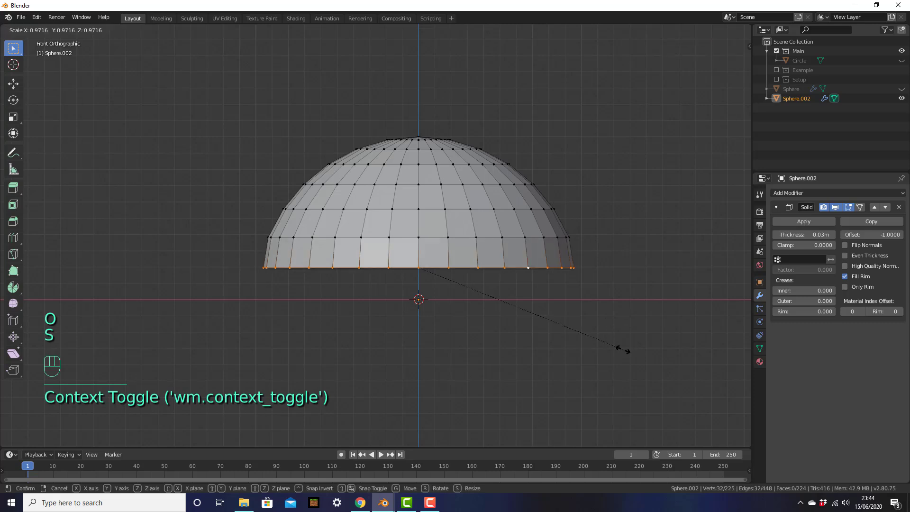
{"action": "left_click", "coordinate": [608, 349]}
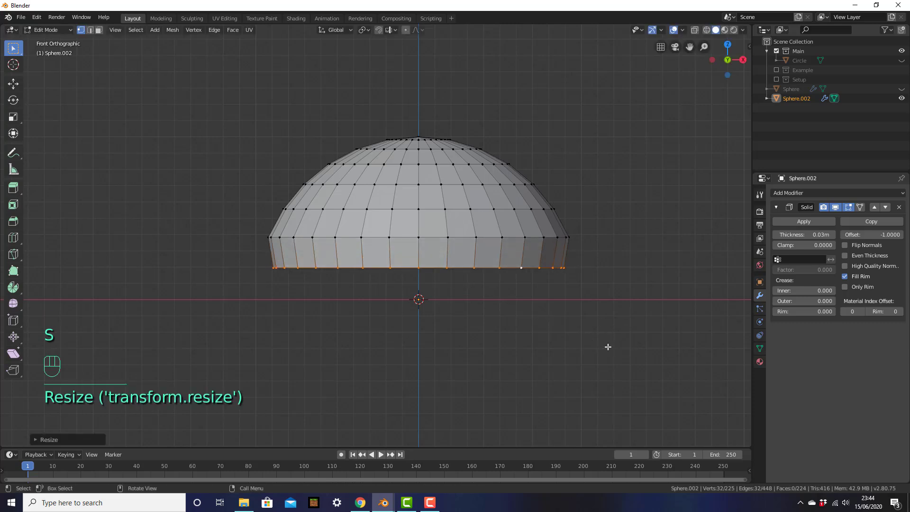
Scale the edge loop above the rim inward, then deselect everything.
{"action": "left_click", "coordinate": [547, 236], "text": "alt"}
{"action": "key", "text": "s"}
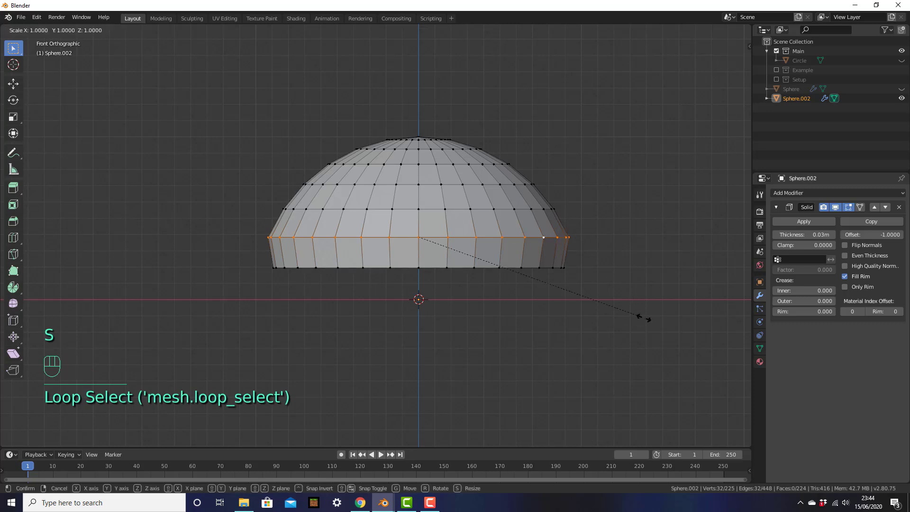
{"action": "left_click", "coordinate": [637, 317]}
{"action": "left_click", "coordinate": [627, 233]}
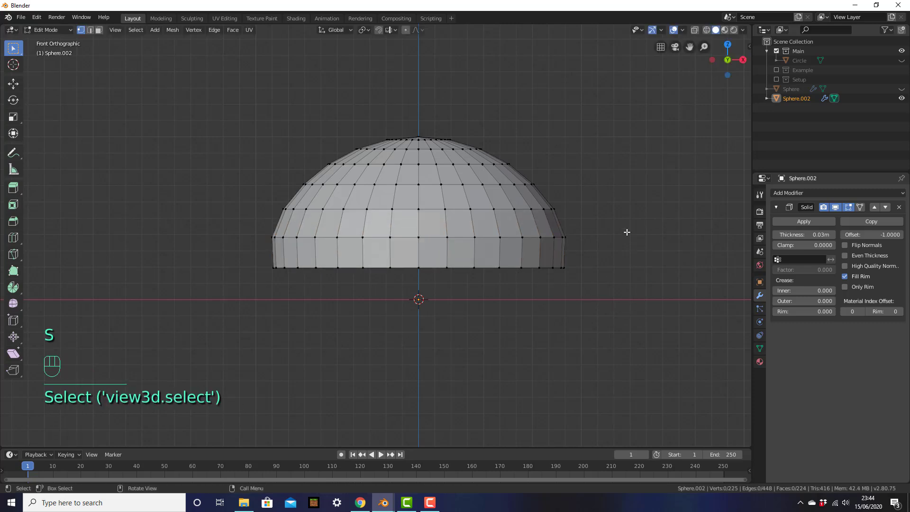
{"action": "middle_click_drag", "start_coordinate": [621, 240], "coordinate": [447, 165]}
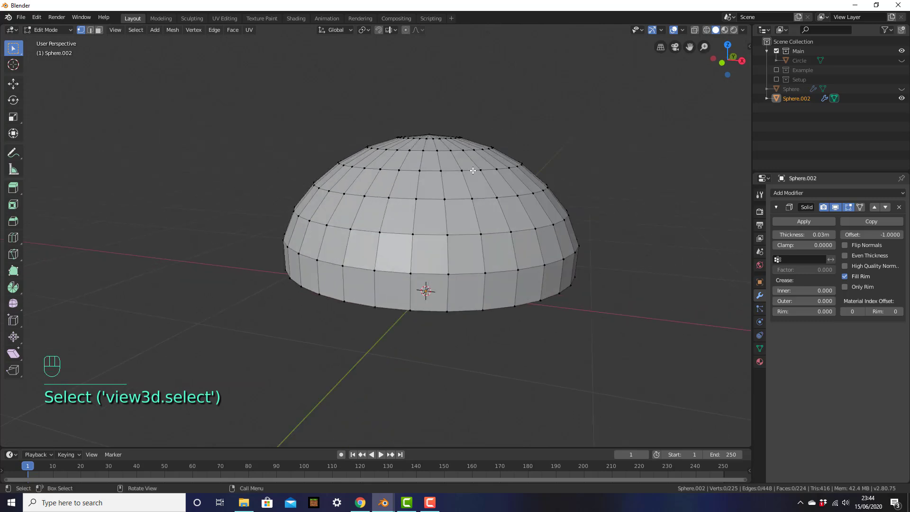
{"action": "middle_click_drag", "start_coordinate": [562, 304], "coordinate": [576, 302]}
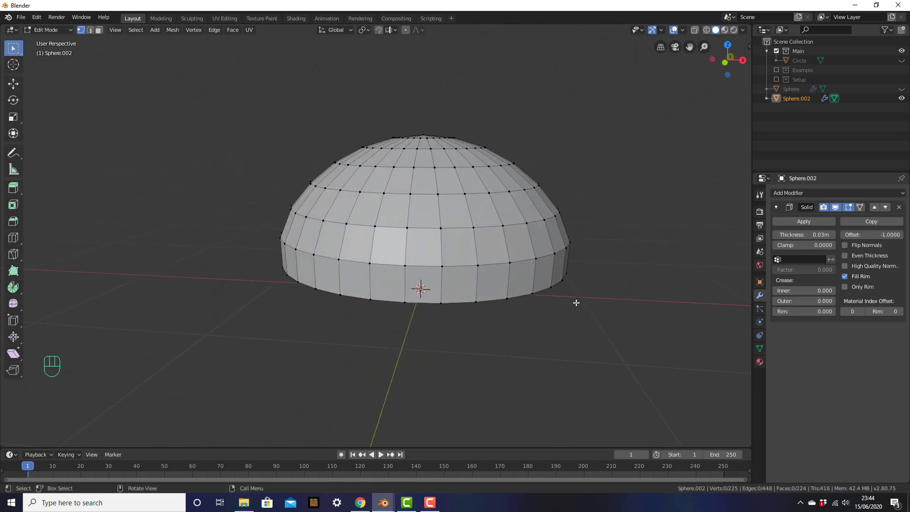
Select the whole dome and scale it along Z to flatten it, then return to Object Mode.
{"action": "key", "text": "a"}
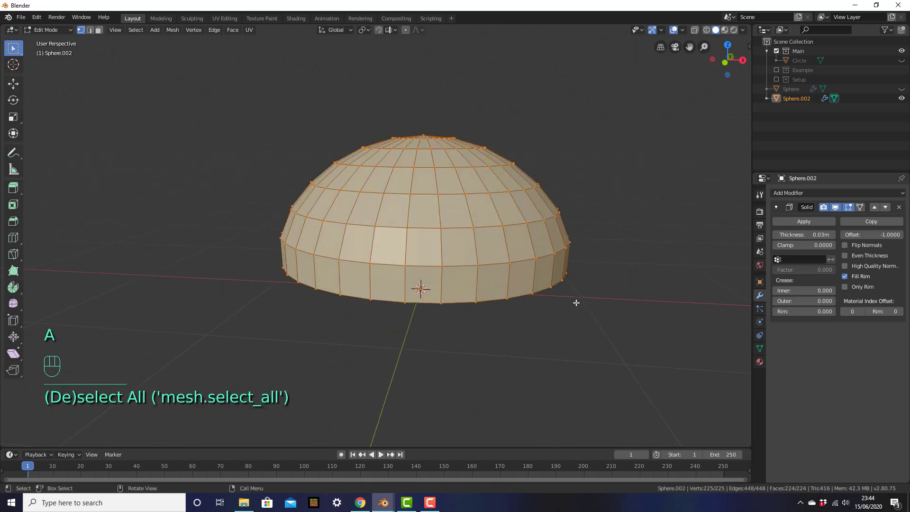
{"action": "key", "text": "KP_1"}
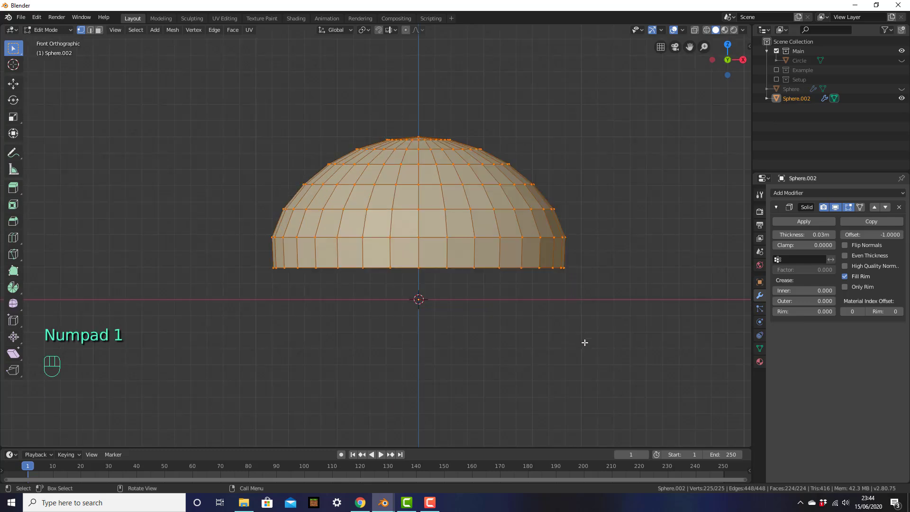
{"action": "key", "text": "s"}
{"action": "key", "text": "z"}
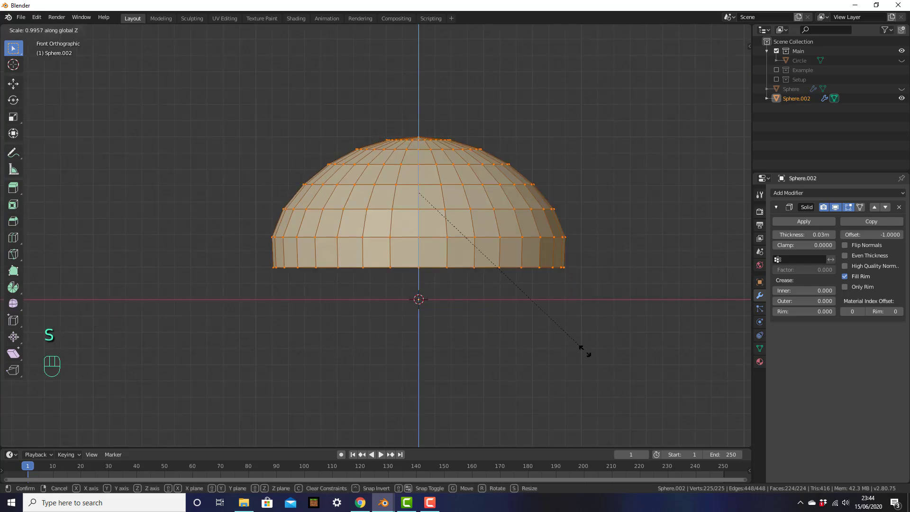
{"action": "left_click", "coordinate": [564, 337]}
{"action": "middle_click_drag", "start_coordinate": [596, 299], "coordinate": [548, 337]}
{"action": "scroll", "coordinate": [547, 320], "scroll_direction": "down", "scroll_amount": 3}
{"action": "middle_click_drag", "start_coordinate": [544, 303], "coordinate": [543, 322]}
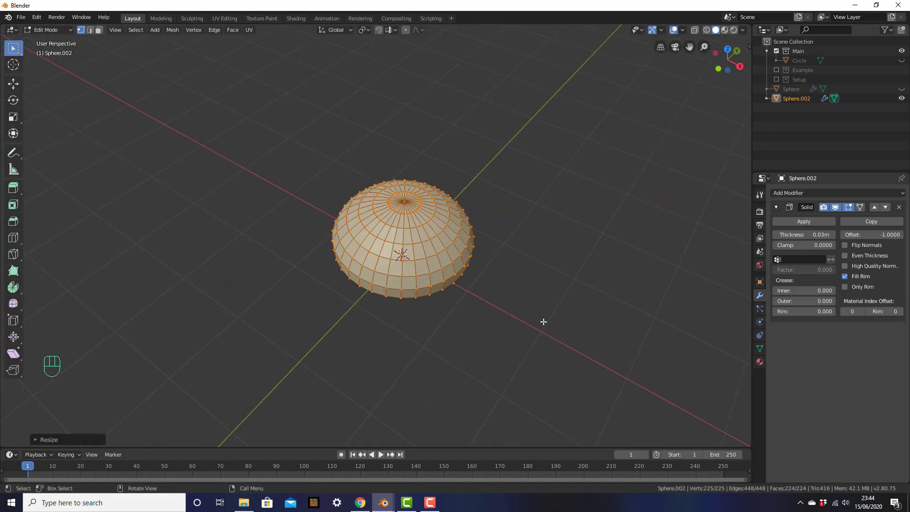
{"action": "key", "text": "Tab"}
{"action": "scroll", "coordinate": [448, 291], "scroll_direction": "up", "scroll_amount": 2}
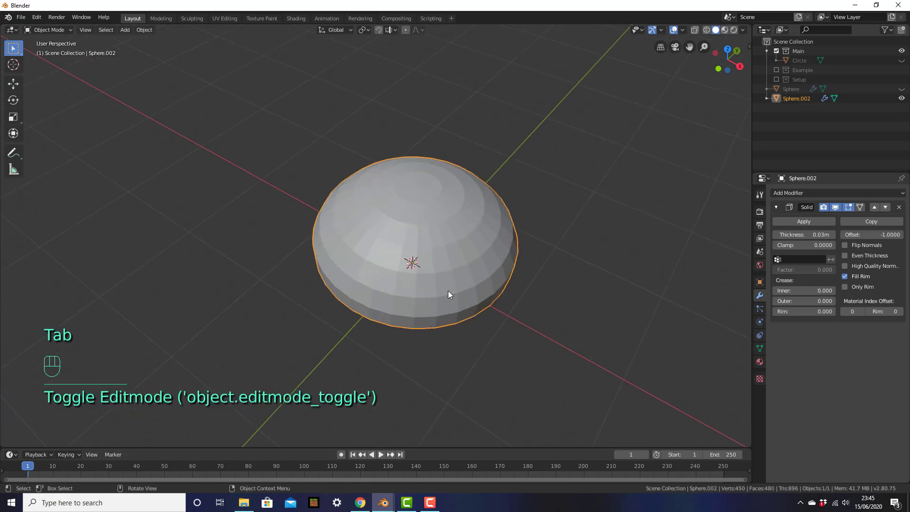
Unhide all objects, hide the frying pan again, and select the yolk dome.
{"action": "middle_click_drag", "start_coordinate": [445, 294], "coordinate": [493, 297], "text": "ctrl"}
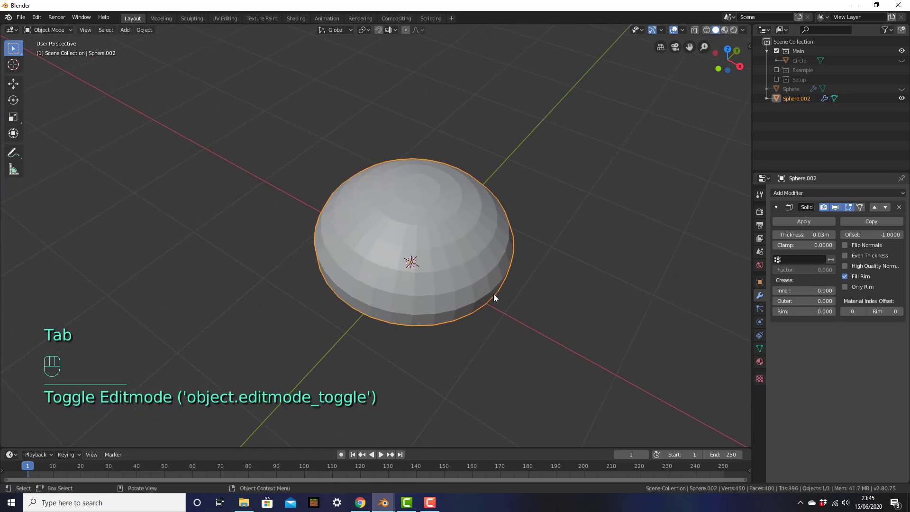
{"action": "key", "text": "alt"}
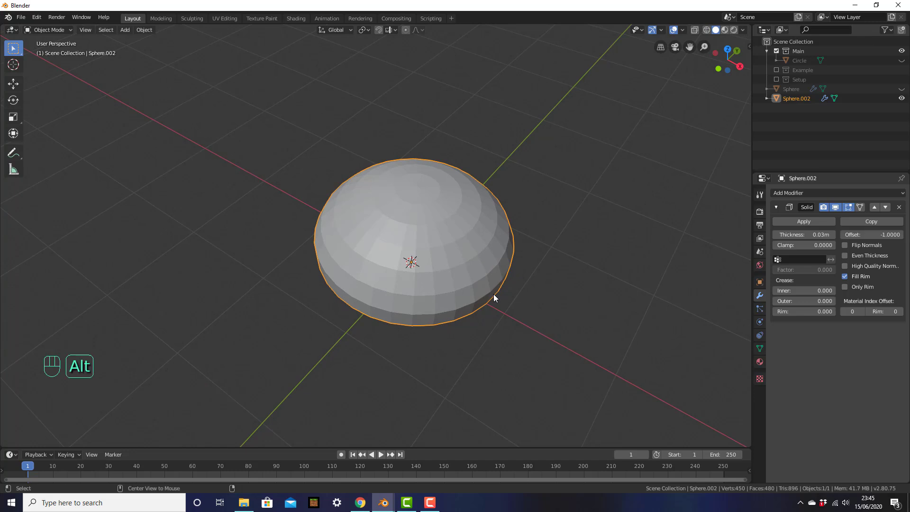
{"action": "key", "text": "alt+h"}
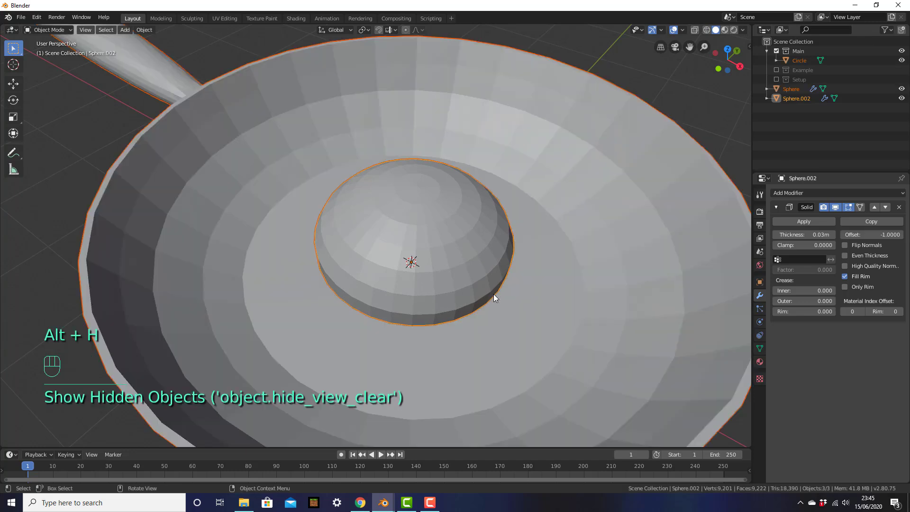
{"action": "scroll", "coordinate": [504, 269], "scroll_direction": "down", "scroll_amount": 2}
{"action": "left_click", "coordinate": [530, 257]}
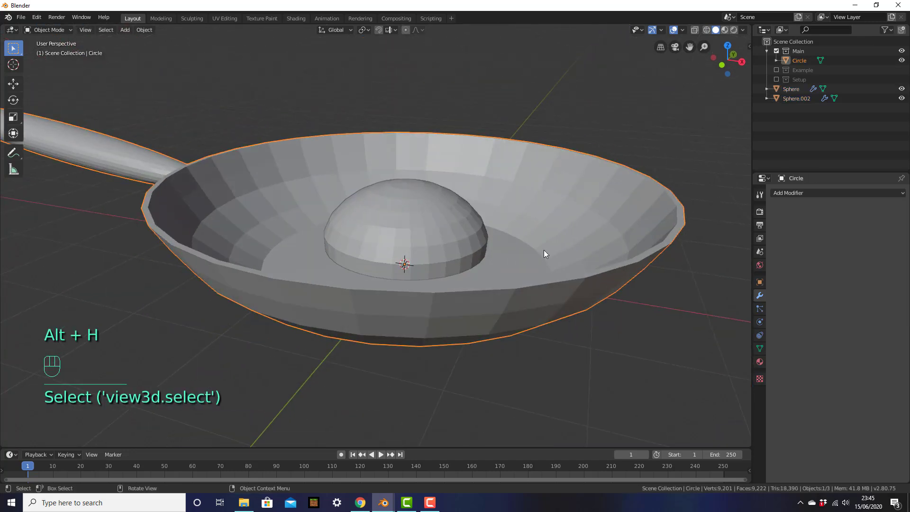
{"action": "key", "text": "h"}
{"action": "left_click", "coordinate": [437, 248]}
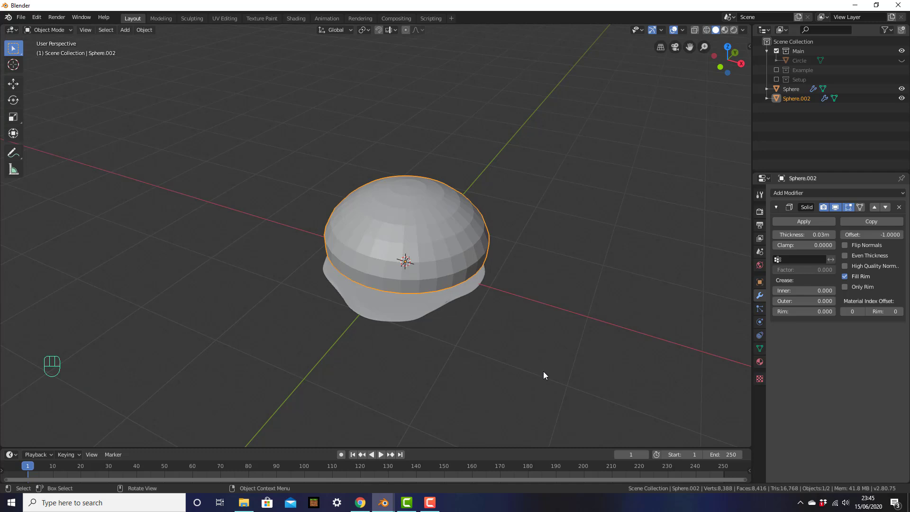
Scale the dome down to about 0.27, check it's centred from Top view, then select the egg white.
{"action": "key", "text": "s"}
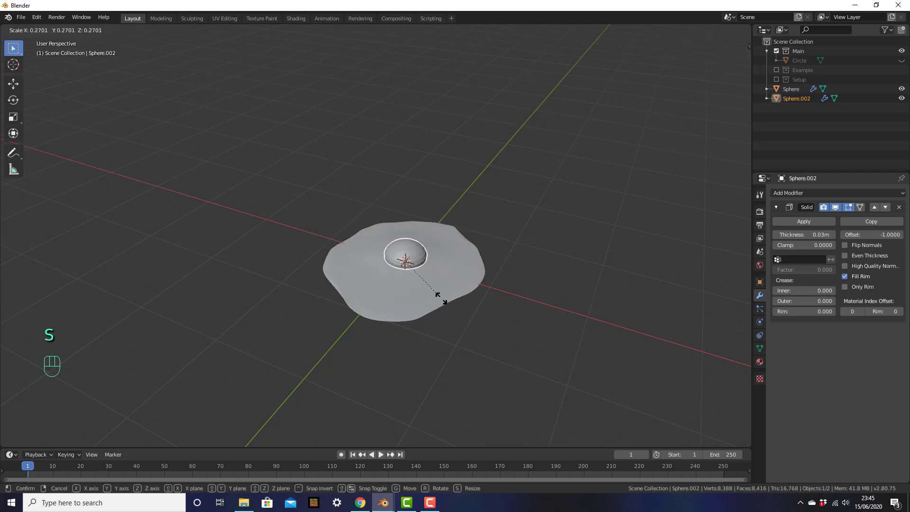
{"action": "left_click", "coordinate": [441, 298]}
{"action": "key", "text": "KP_4"}
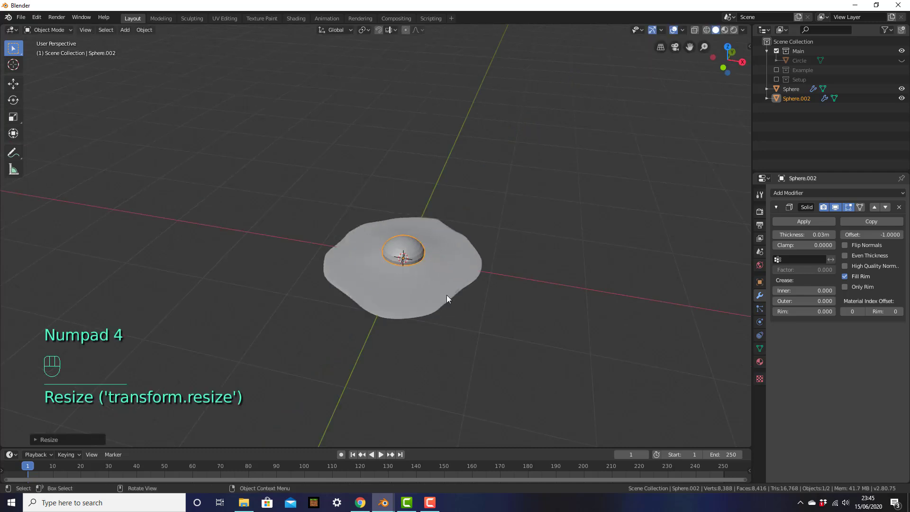
{"action": "key", "text": "KP_7"}
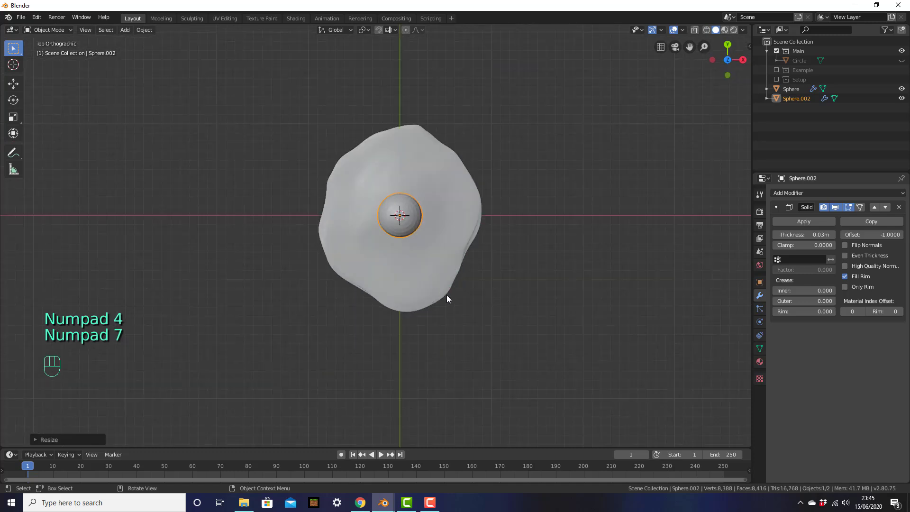
{"action": "scroll", "coordinate": [443, 237], "scroll_direction": "up", "scroll_amount": 4}
{"action": "middle_click_drag", "start_coordinate": [439, 211], "coordinate": [431, 253], "text": "shift"}
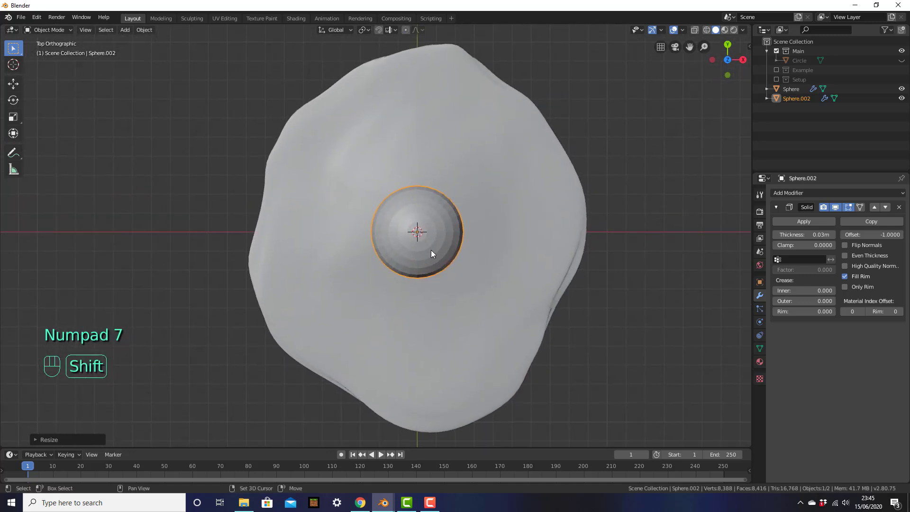
{"action": "key", "text": "g"}
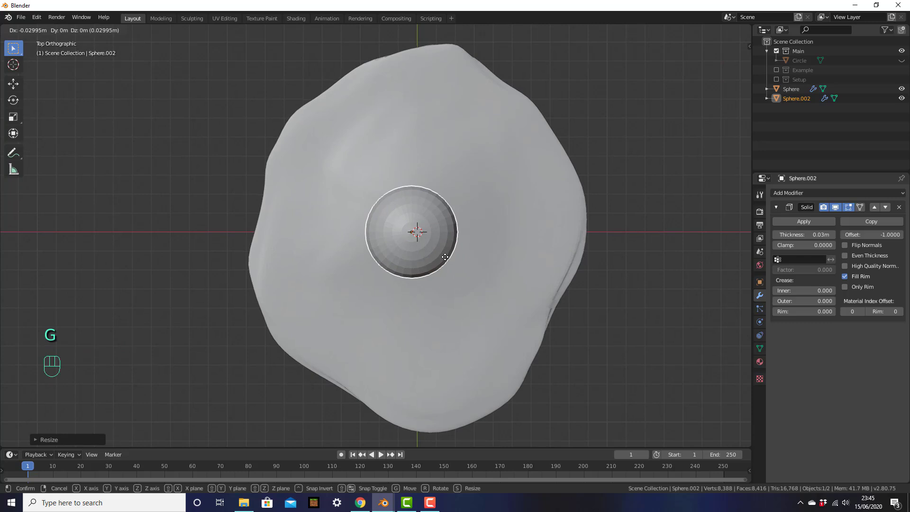
{"action": "right_click", "coordinate": [449, 257]}
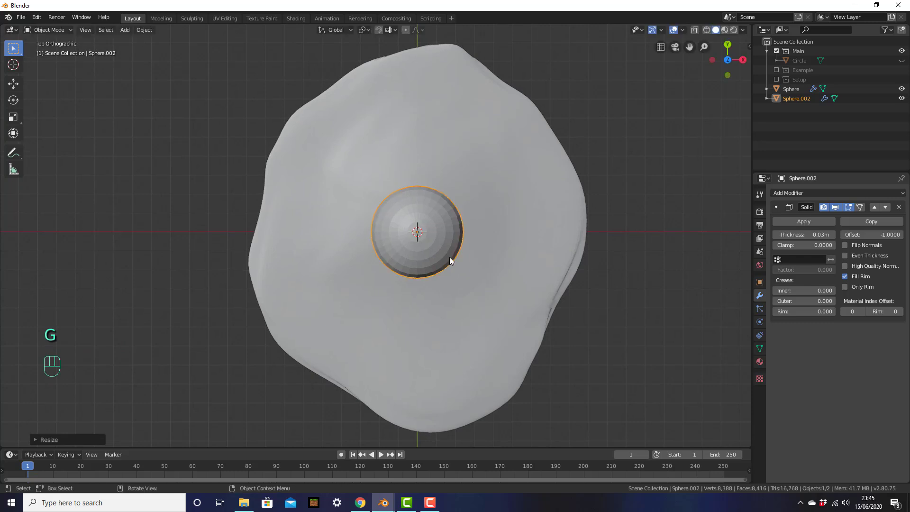
{"action": "left_click", "coordinate": [500, 206]}
{"action": "middle_click_drag", "start_coordinate": [497, 246], "coordinate": [373, 144]}
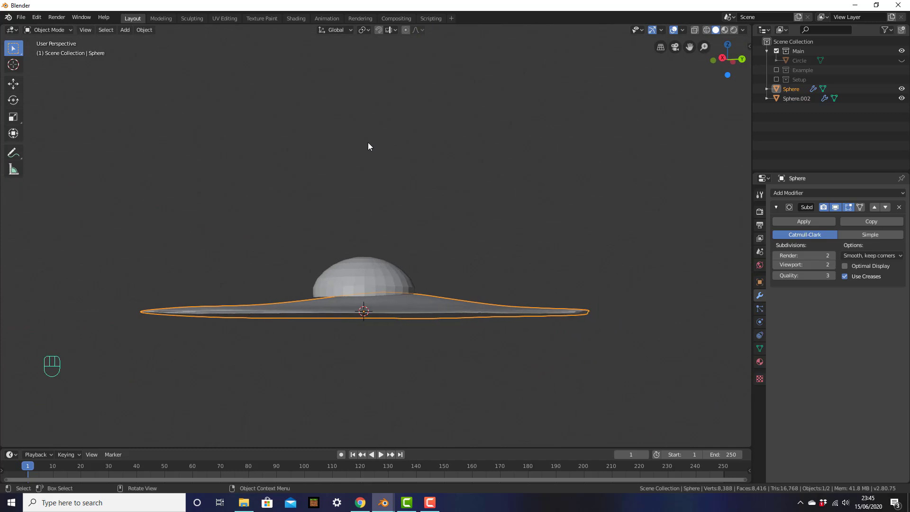
In Right view, slide the egg white about 0.06 m along Y so the yolk sits off-centre.
{"action": "key", "text": "KP_3"}
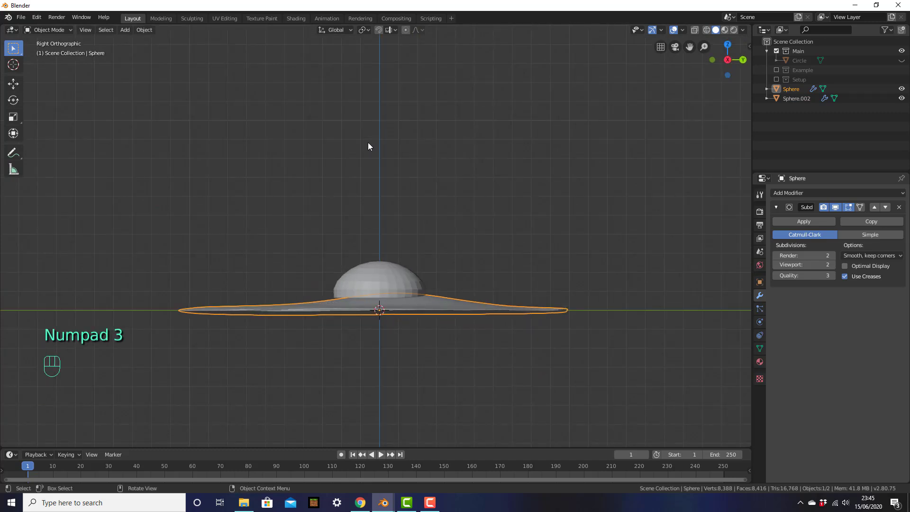
{"action": "key", "text": "g"}
{"action": "left_click", "coordinate": [459, 306]}
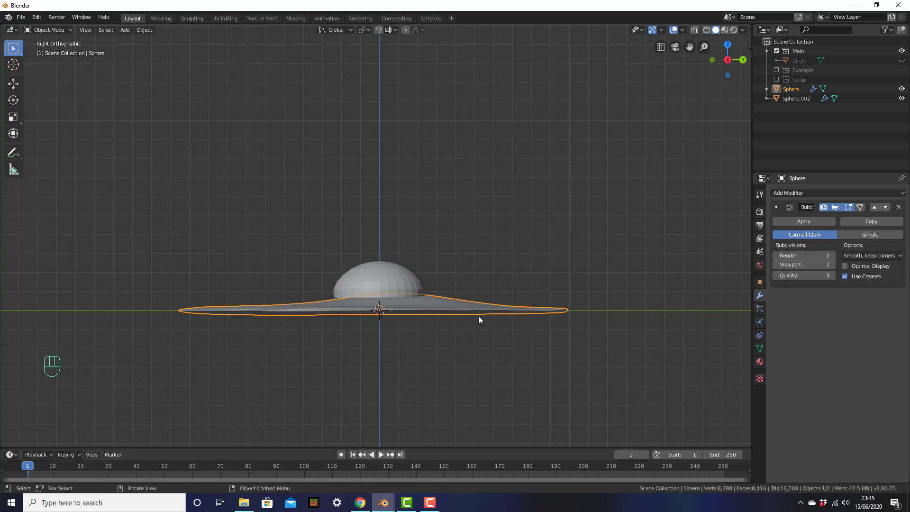
{"action": "key", "text": "g"}
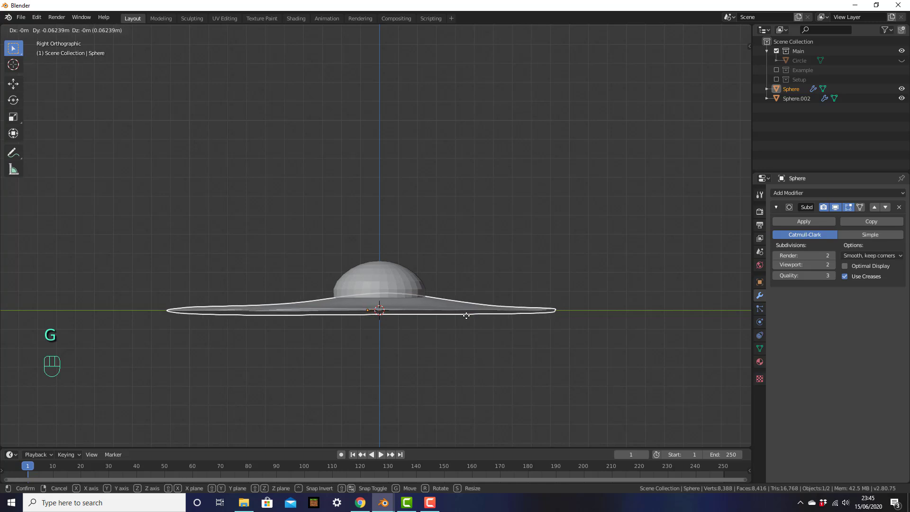
{"action": "left_click", "coordinate": [463, 317]}
{"action": "mouse_move", "coordinate": [441, 342]}
{"action": "middle_mouse_down"}
{"action": "mouse_move", "coordinate": [395, 349]}
{"action": "mouse_move", "coordinate": [489, 369]}
{"action": "mouse_move", "coordinate": [611, 363]}
{"action": "mouse_move", "coordinate": [630, 330]}
{"action": "mouse_move", "coordinate": [522, 319]}
{"action": "mouse_move", "coordinate": [442, 331]}
{"action": "middle_mouse_up"}
{"action": "middle_click_drag", "start_coordinate": [451, 280], "coordinate": [455, 333]}
{"action": "middle_click_drag", "start_coordinate": [368, 319], "coordinate": [479, 322]}
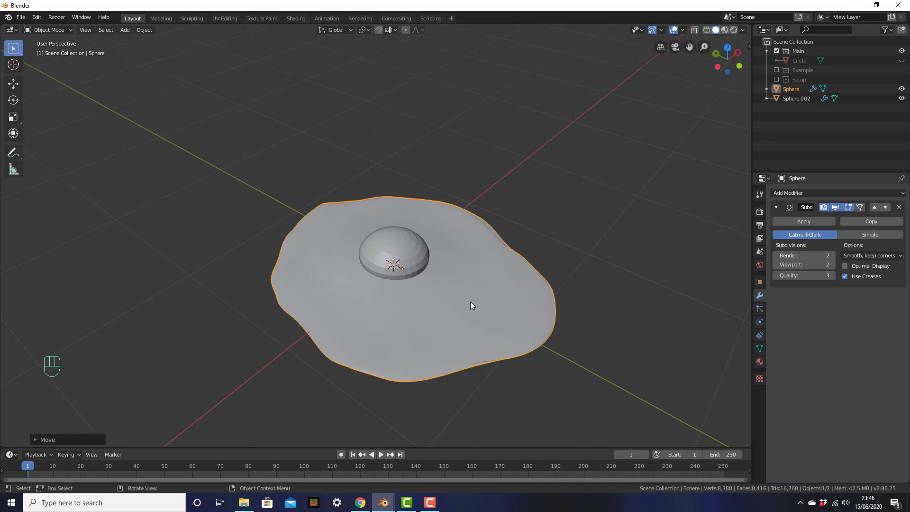
Unhide the frying pan, select the yolk and egg white, and raise them along Z.
{"action": "key", "text": "alt+h"}
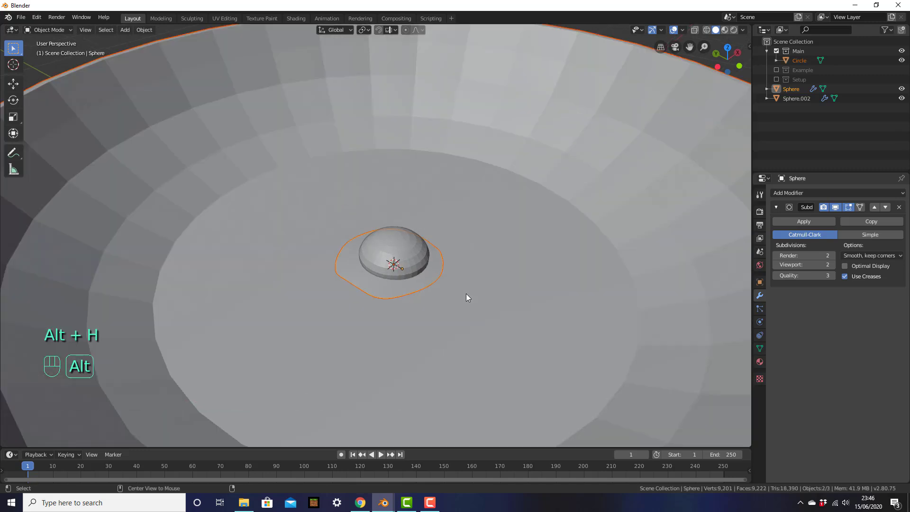
{"action": "scroll", "coordinate": [456, 278], "scroll_direction": "down", "scroll_amount": 4}
{"action": "left_click", "coordinate": [384, 247]}
{"action": "middle_click_drag", "start_coordinate": [475, 287], "coordinate": [377, 286]}
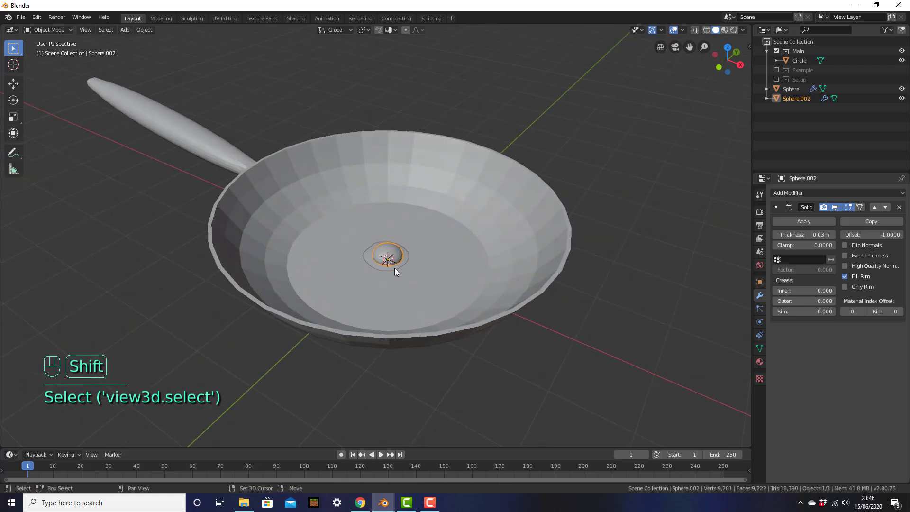
{"action": "left_click", "coordinate": [394, 268], "text": "shift"}
{"action": "left_click", "coordinate": [386, 256]}
{"action": "left_click", "coordinate": [389, 265], "text": "shift"}
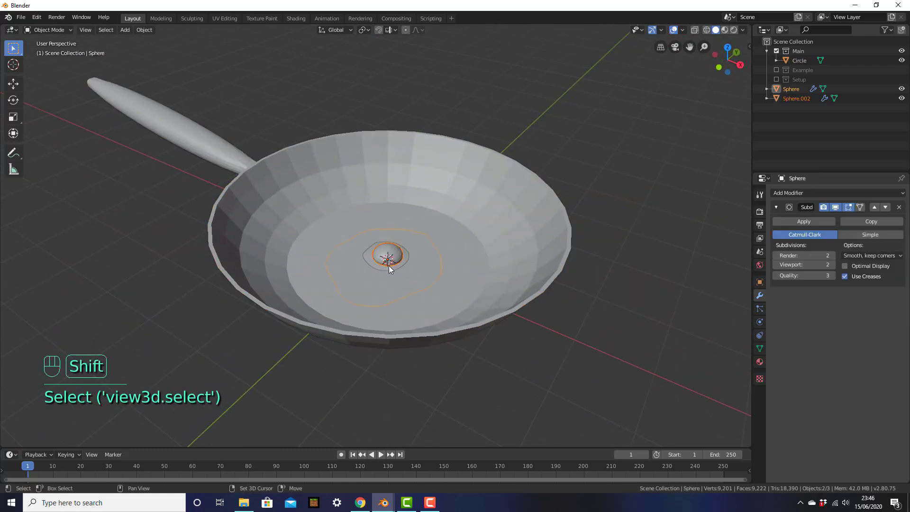
{"action": "key", "text": "g"}
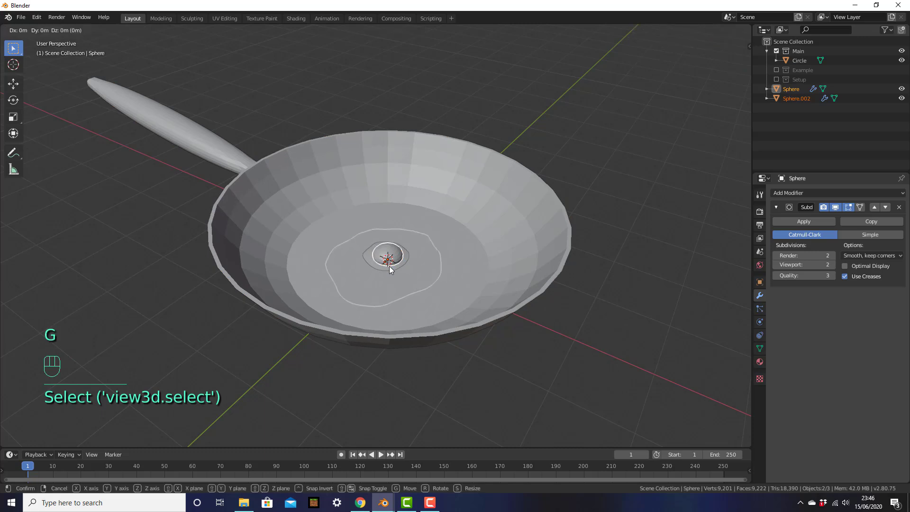
{"action": "key", "text": "z"}
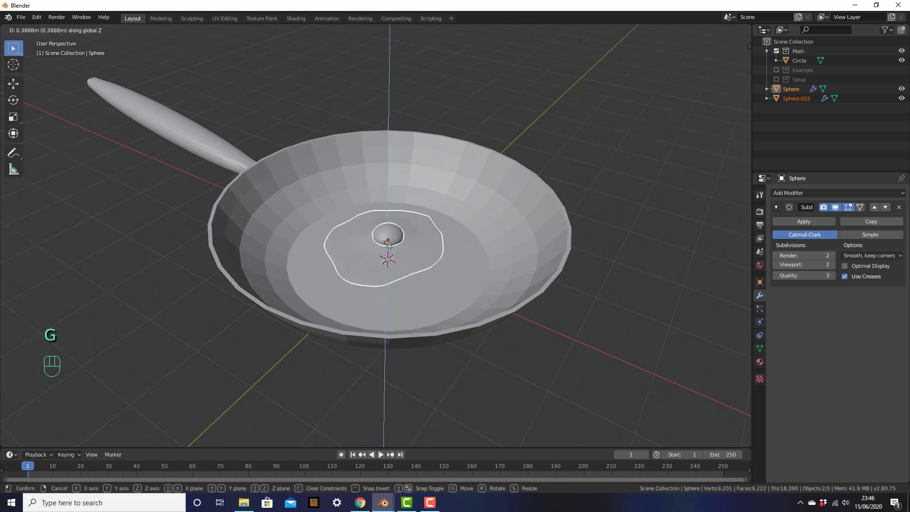
{"action": "left_click", "coordinate": [389, 246]}
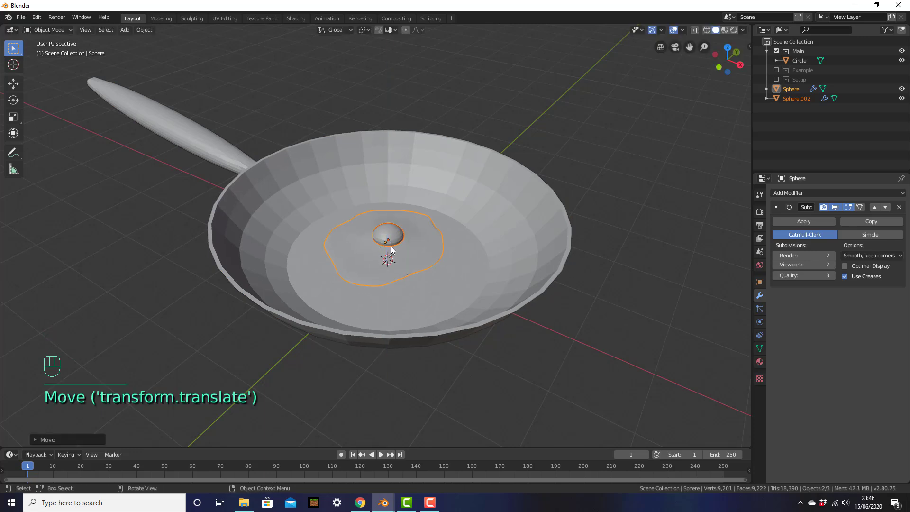
From Top view, scale the egg up and centre it in the pan, then check from the front.
{"action": "key", "text": "KP_7"}
{"action": "key", "text": "s"}
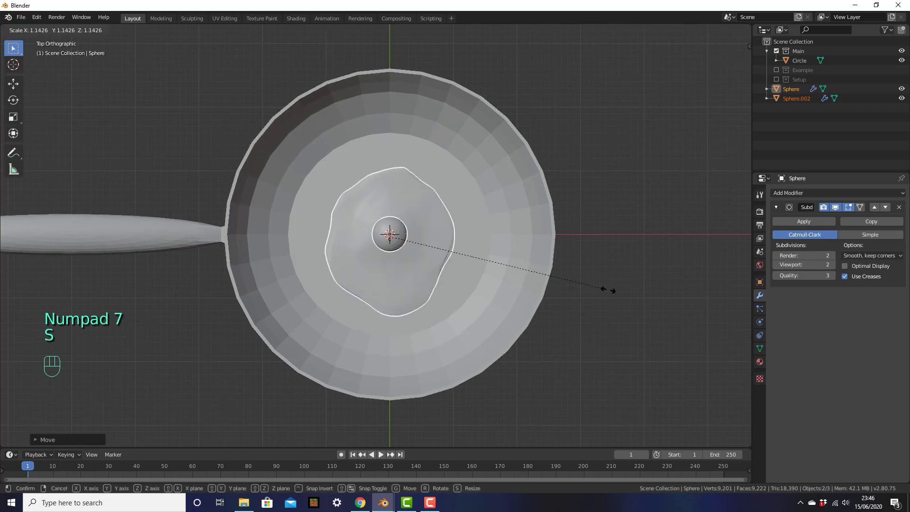
{"action": "left_click", "coordinate": [665, 335]}
{"action": "key", "text": "g"}
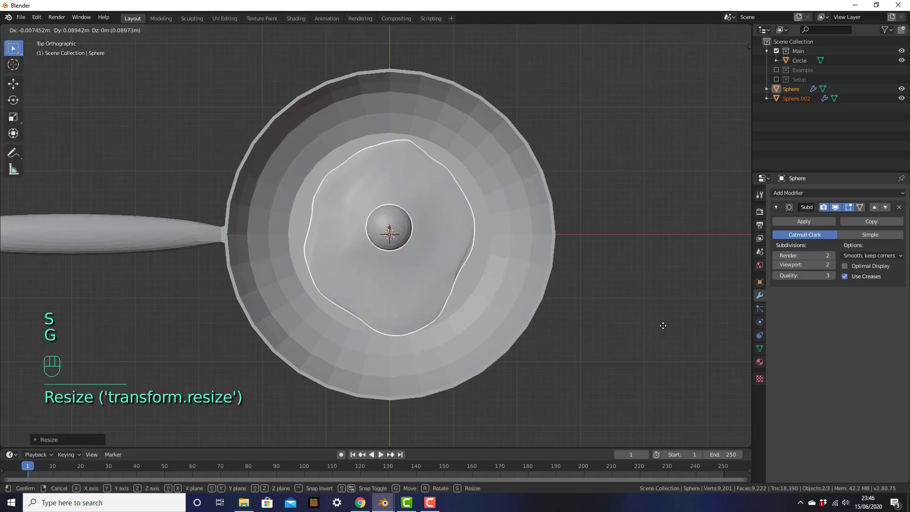
{"action": "left_click", "coordinate": [660, 325]}
{"action": "key", "text": "KP_5"}
{"action": "middle_click_drag", "start_coordinate": [627, 320], "coordinate": [593, 259]}
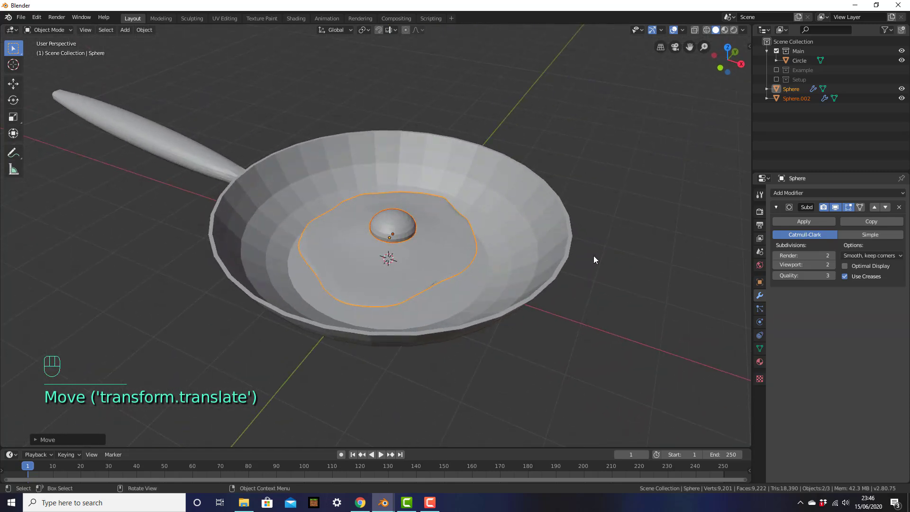
{"action": "key", "text": "KP_1"}
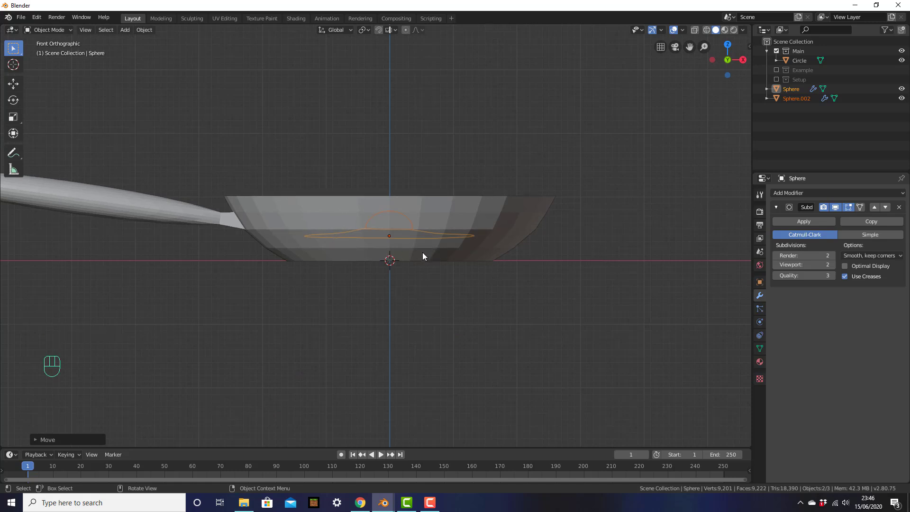
In wireframe shading, lower the egg along Z about 0.29 m onto the pan bottom, then return to Solid.
{"action": "key", "text": "z"}
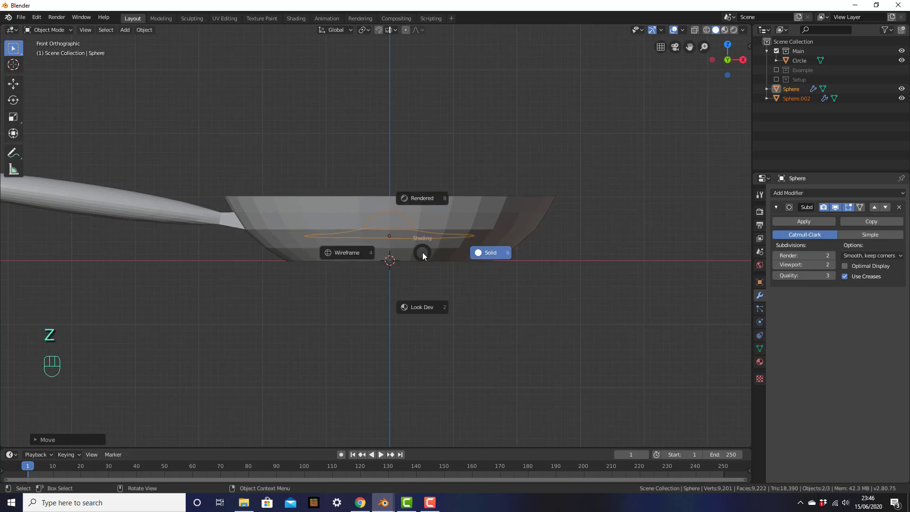
{"action": "left_click", "coordinate": [374, 248]}
{"action": "scroll", "coordinate": [452, 254], "scroll_direction": "up", "scroll_amount": 4}
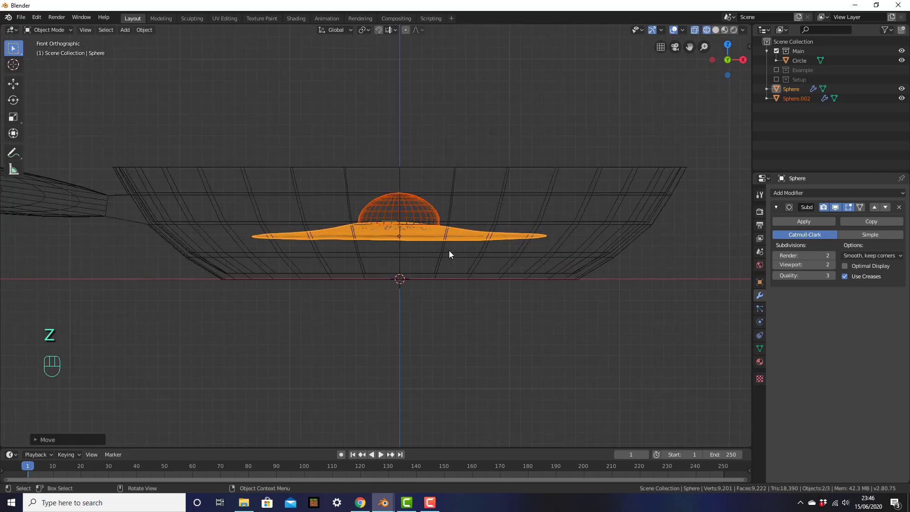
{"action": "key", "text": "g"}
{"action": "key", "text": "z"}
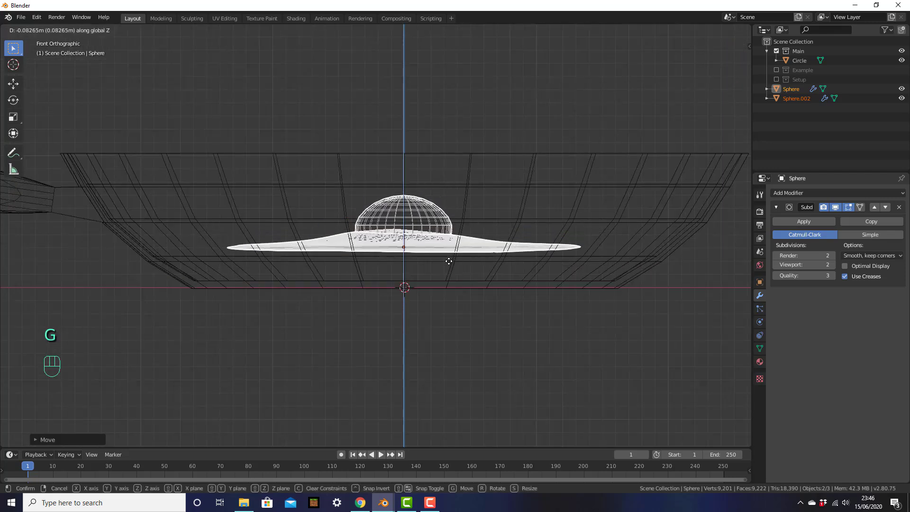
{"action": "left_click", "coordinate": [448, 290]}
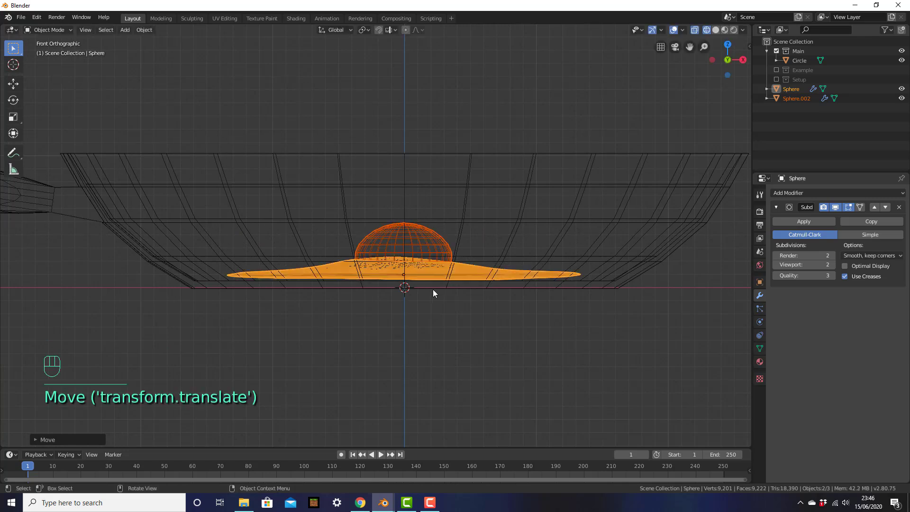
{"action": "key", "text": "z"}
Deselect the egg and orbit to a perspective view of it lying in the pan.
{"action": "middle_click_drag", "start_coordinate": [477, 291], "coordinate": [440, 314]}
{"action": "scroll", "coordinate": [440, 315], "scroll_direction": "down", "scroll_amount": 3}
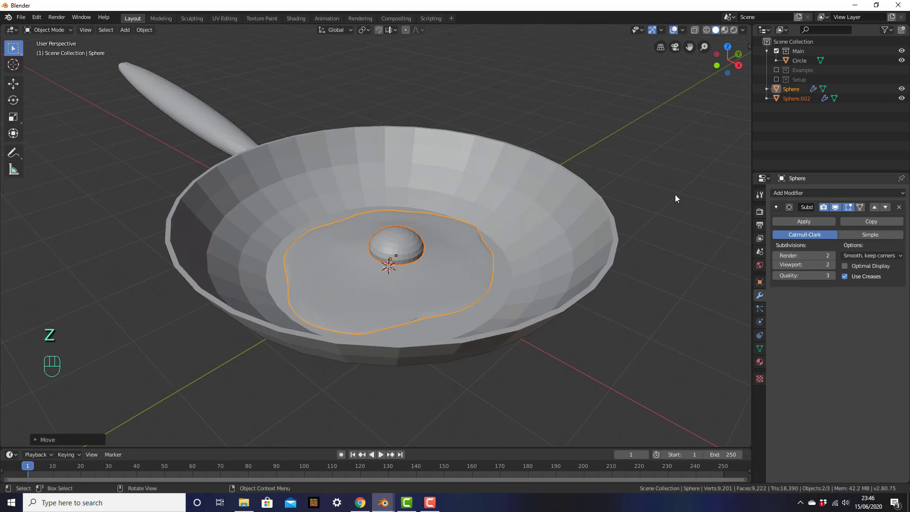
{"action": "left_click", "coordinate": [672, 198]}
{"action": "middle_click_drag", "start_coordinate": [539, 216], "coordinate": [553, 215]}
{"action": "middle_click_drag", "start_coordinate": [488, 191], "coordinate": [491, 192], "text": "shift"}
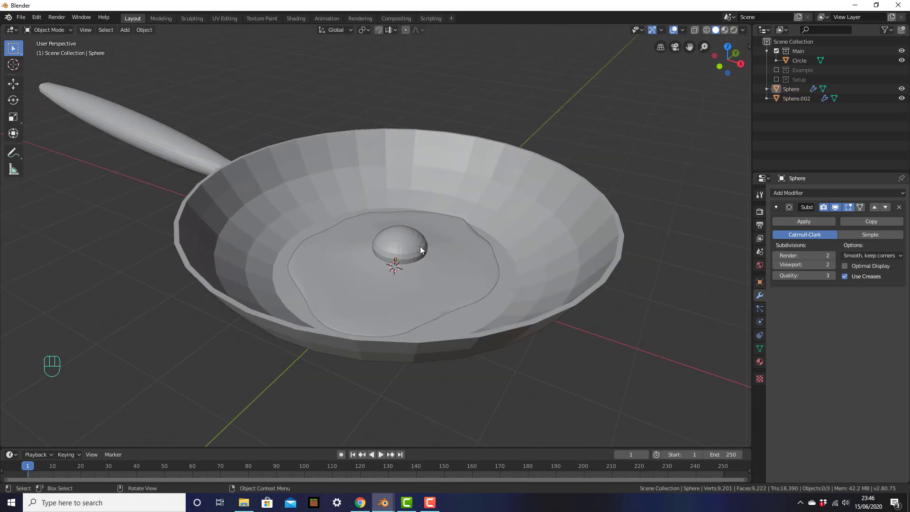
Zoom out and select the frying pan in the viewport instead of the egg.
{"action": "scroll", "coordinate": [420, 249], "scroll_direction": "down", "scroll_amount": 2}
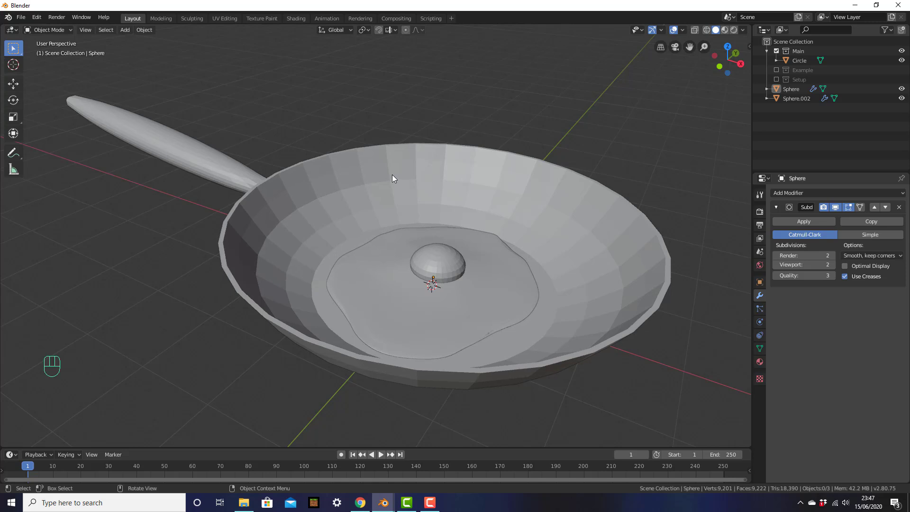
{"action": "left_click", "coordinate": [391, 175]}
{"action": "middle_click_drag", "start_coordinate": [664, 182], "coordinate": [644, 188]}
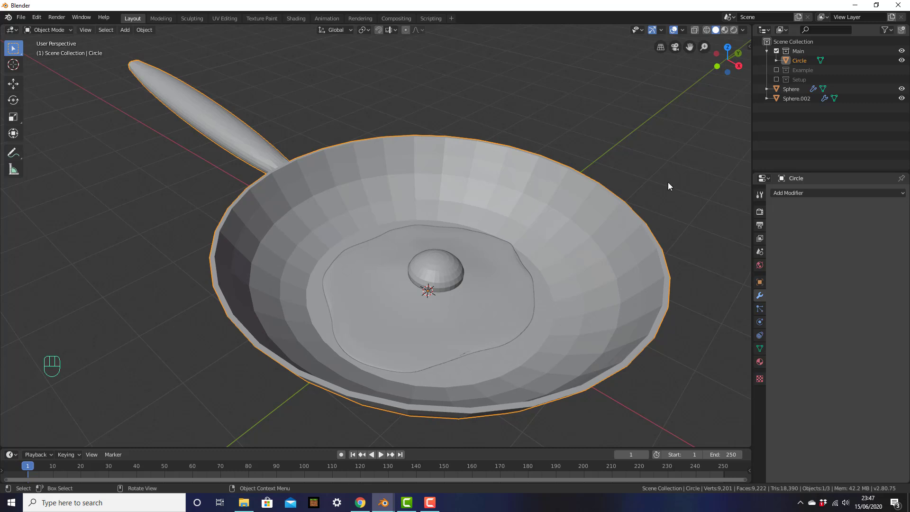
{"action": "left_click", "coordinate": [553, 247]}
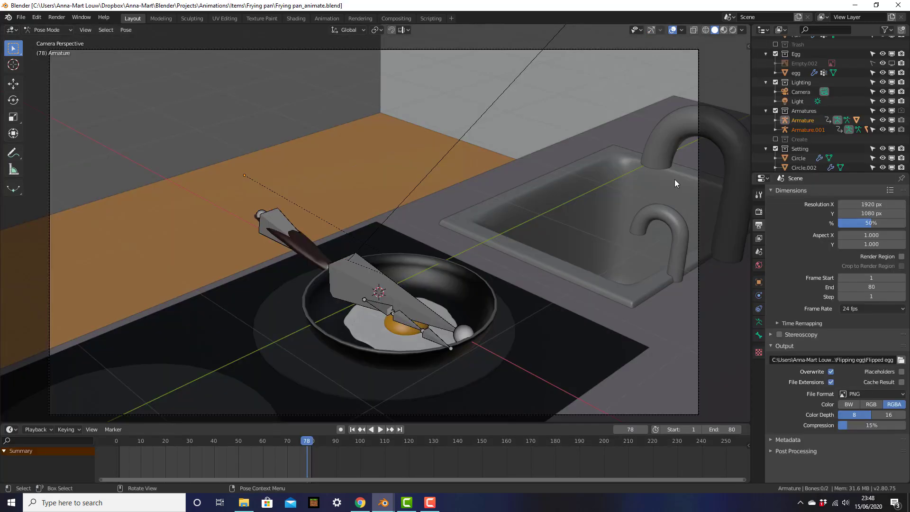
In Frying pan_animate.blend, leave camera view, switch from Pose to Object Mode and select the stove top.
{"action": "middle_click_drag", "start_coordinate": [609, 215], "coordinate": [617, 209], "text": "shift"}
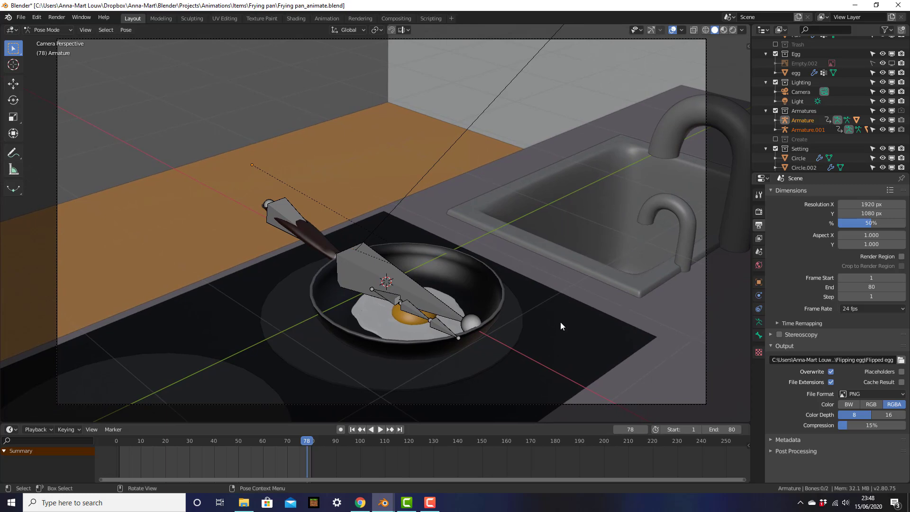
{"action": "middle_click_drag", "start_coordinate": [547, 315], "coordinate": [570, 306]}
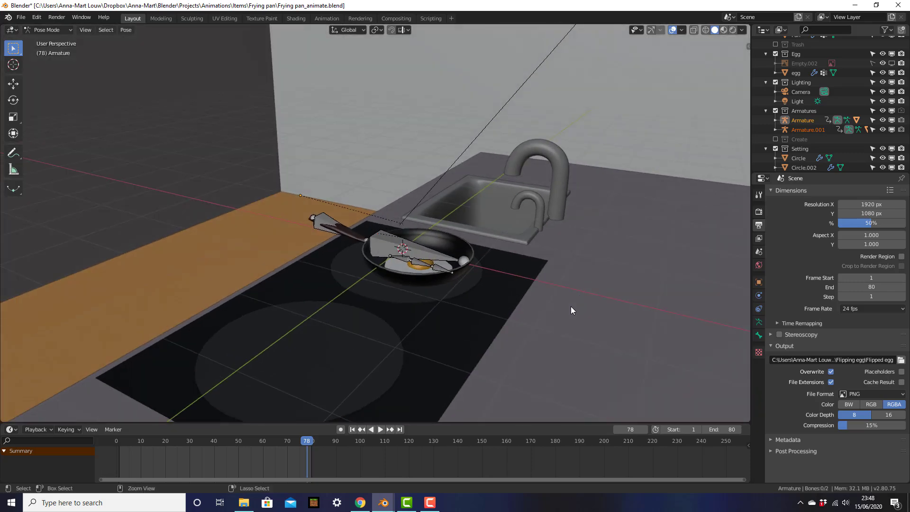
{"action": "key", "text": "ctrl+Tab"}
{"action": "left_click", "coordinate": [504, 299]}
{"action": "middle_click_drag", "start_coordinate": [499, 299], "coordinate": [514, 284]}
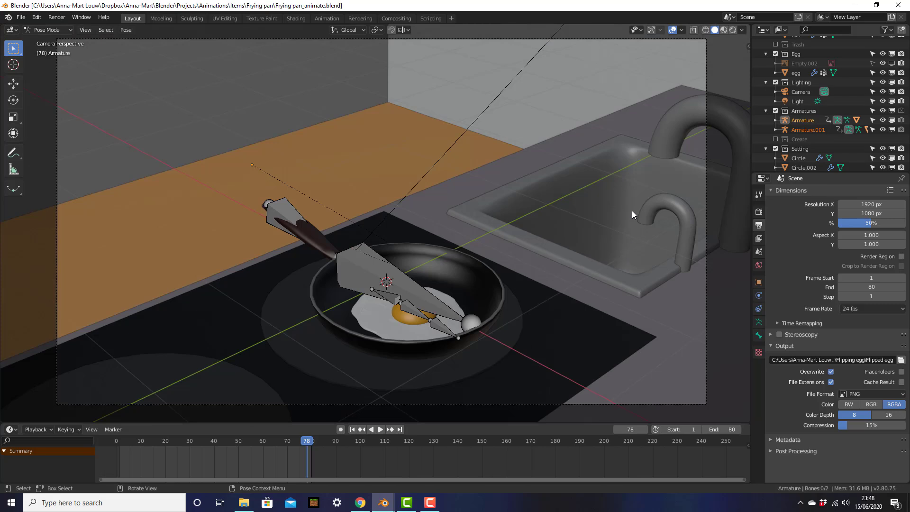
{"action": "left_click", "coordinate": [581, 229]}
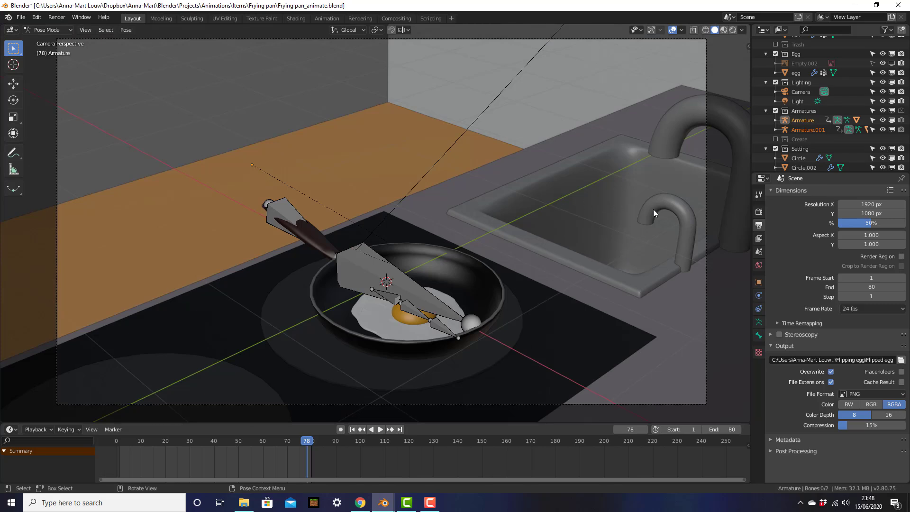
{"action": "middle_click_drag", "start_coordinate": [553, 311], "coordinate": [570, 306]}
{"action": "key", "text": "ctrl+Tab"}
{"action": "left_click", "coordinate": [496, 300]}
{"action": "middle_click_drag", "start_coordinate": [496, 299], "coordinate": [513, 283]}
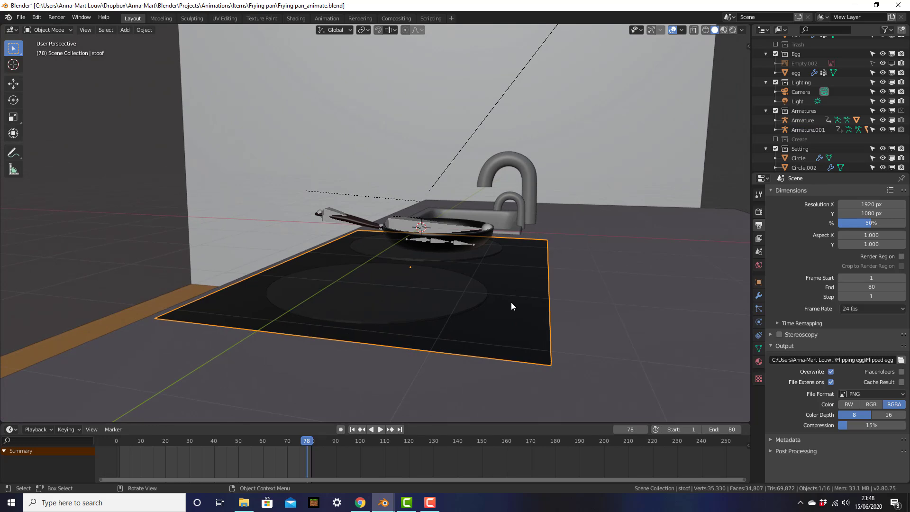
Orbit around the pan on the stove, select the burner plate, then select the sink.
{"action": "key", "text": "shift+a"}
{"action": "mouse_move", "coordinate": [510, 302]}
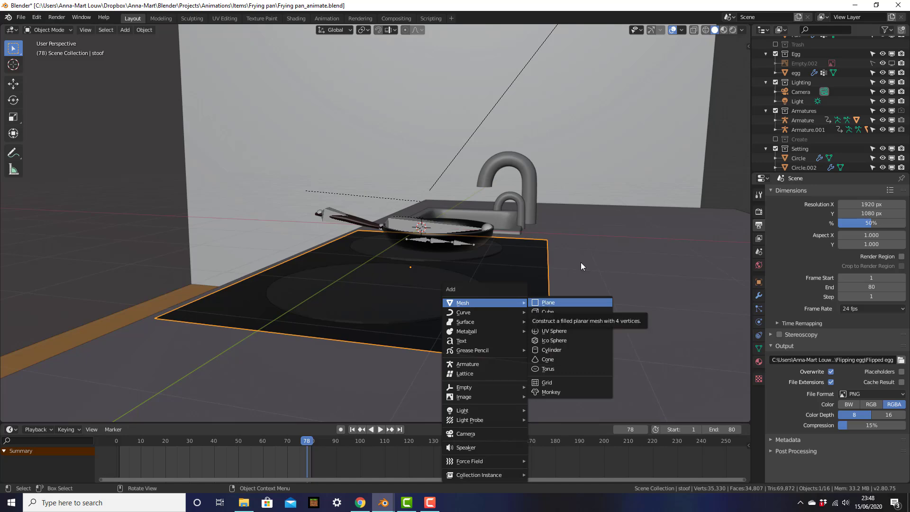
{"action": "middle_click_drag", "start_coordinate": [591, 258], "coordinate": [552, 243]}
{"action": "middle_click_drag", "start_coordinate": [479, 245], "coordinate": [465, 250]}
{"action": "left_click", "coordinate": [481, 259]}
{"action": "middle_click_drag", "start_coordinate": [528, 252], "coordinate": [603, 249]}
{"action": "left_click", "coordinate": [545, 232]}
Zoom and orbit in close around the sink's rounded basin and recessed bowl.
{"action": "middle_click_drag", "start_coordinate": [434, 195], "coordinate": [515, 222], "text": "shift"}
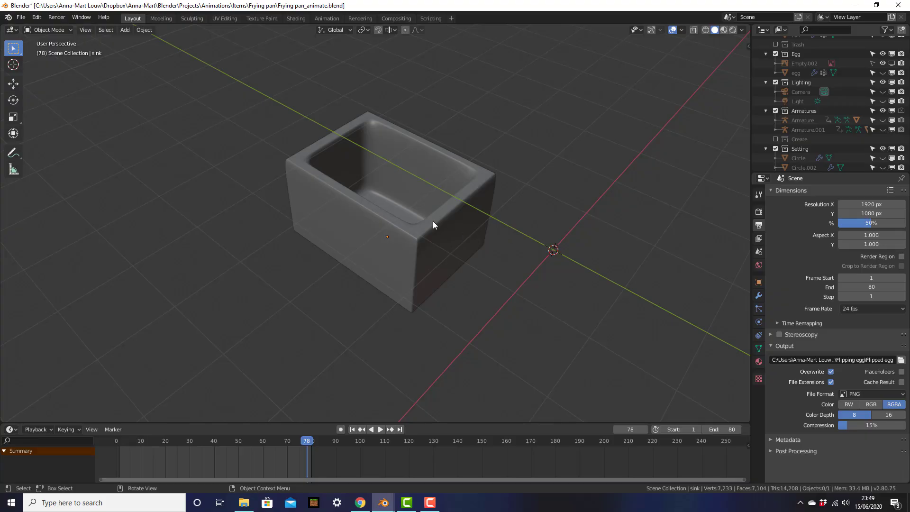
{"action": "scroll", "coordinate": [433, 221], "scroll_direction": "up", "scroll_amount": 3}
{"action": "middle_click_drag", "start_coordinate": [462, 237], "coordinate": [409, 252]}
{"action": "scroll", "coordinate": [410, 251], "scroll_direction": "down", "scroll_amount": 1}
{"action": "middle_click_drag", "start_coordinate": [473, 240], "coordinate": [375, 132]}
{"action": "middle_click_drag", "start_coordinate": [318, 188], "coordinate": [425, 202]}
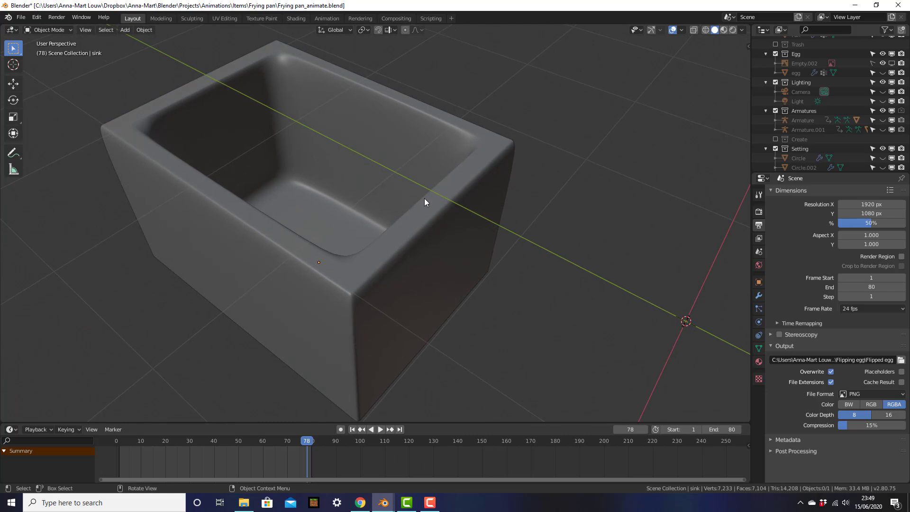